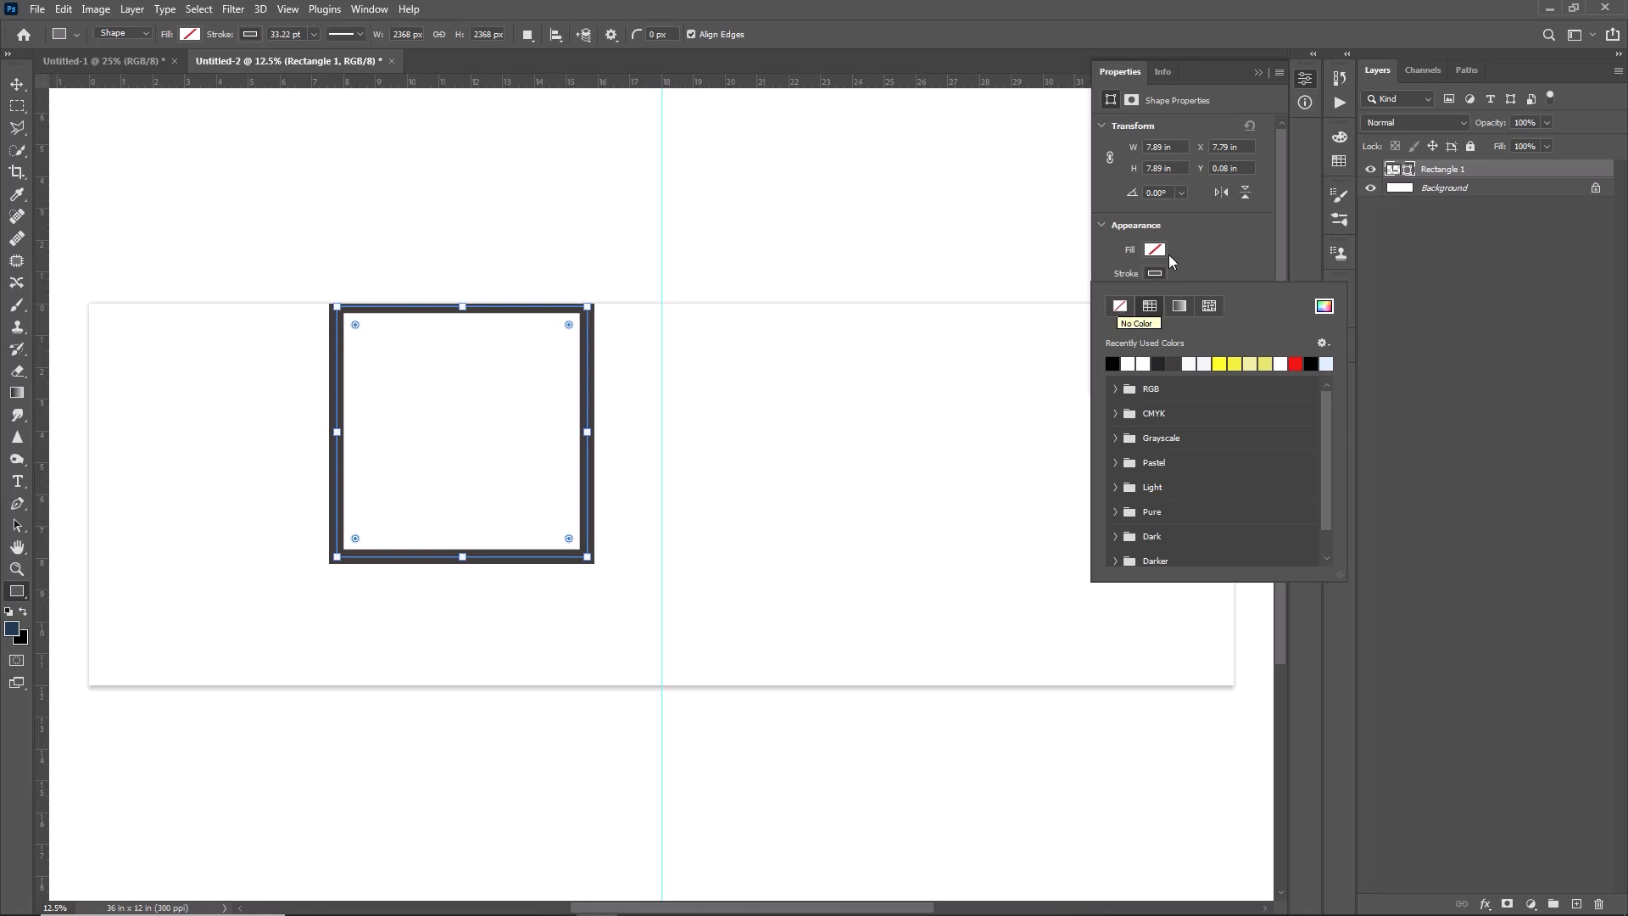
# - Give the square a white stroke and a black fill
pyautogui.click(1143, 363)
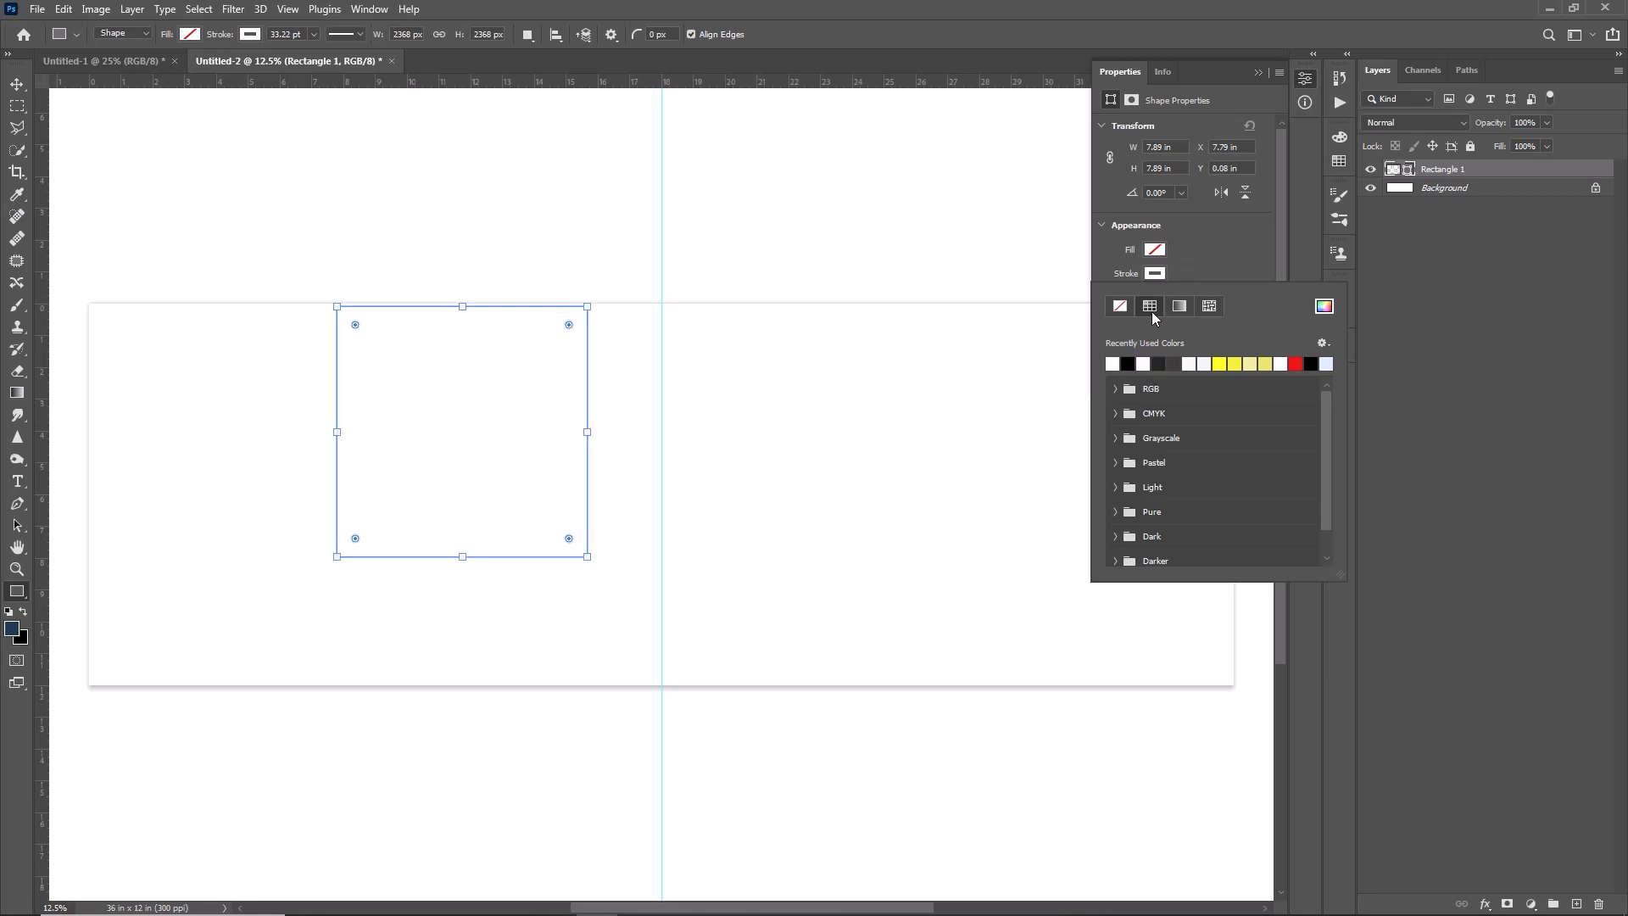
pyautogui.click(1188, 263)
pyautogui.click(1155, 249)
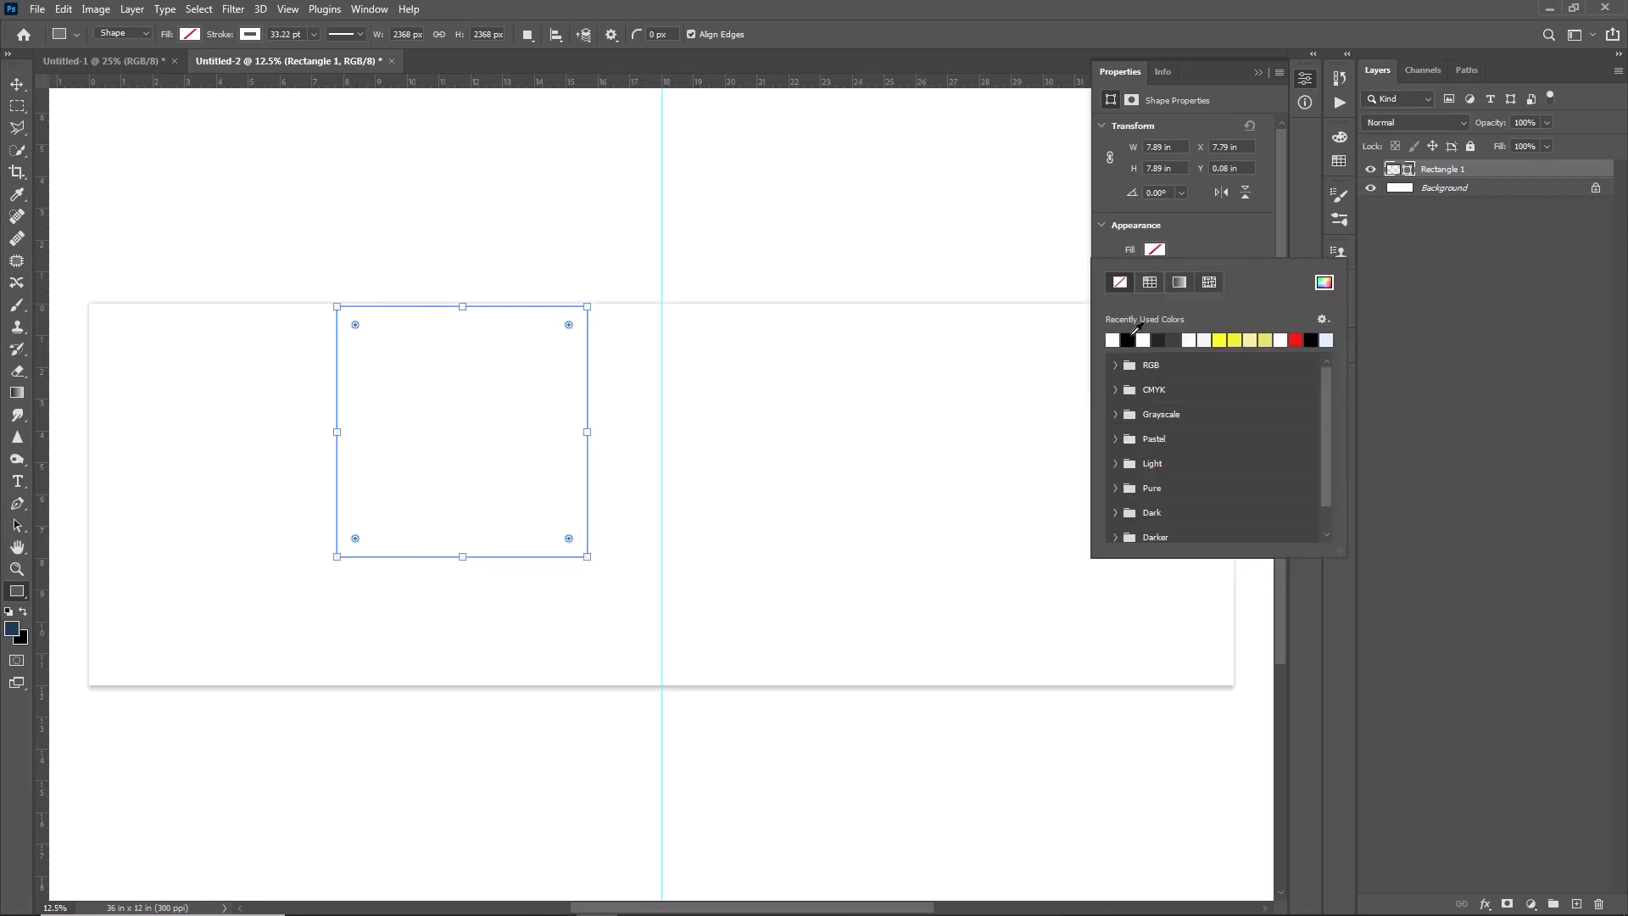
pyautogui.click(1127, 340)
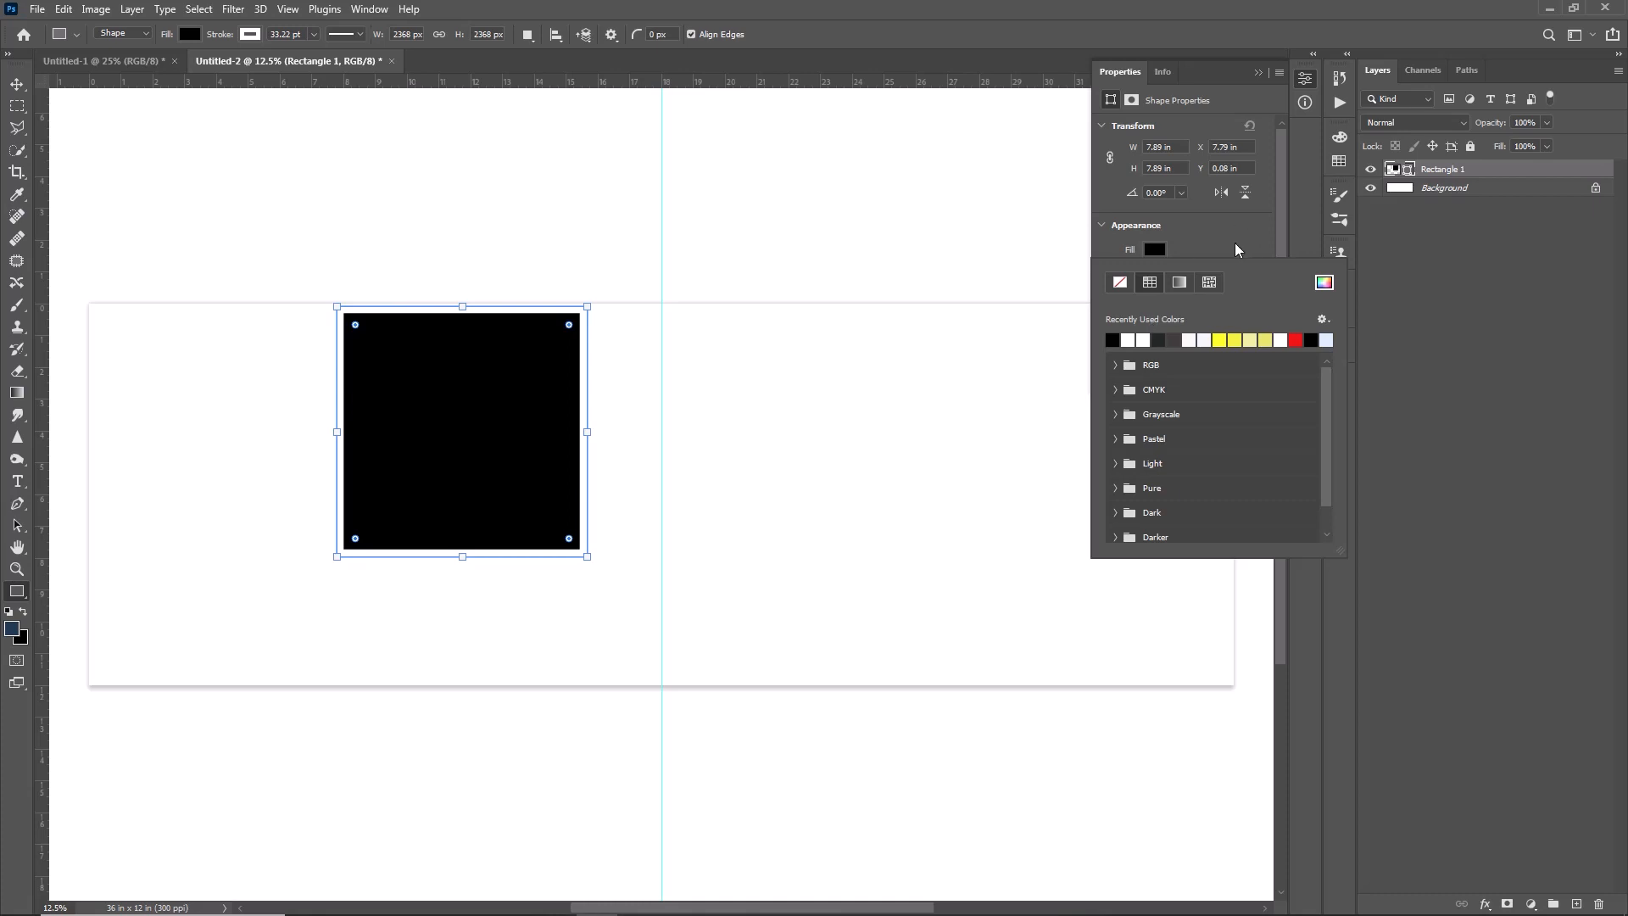
pyautogui.click(1235, 243)
# - Set the square's stroke to 20.12 pt wide and recolor it red
pyautogui.click(1156, 273)
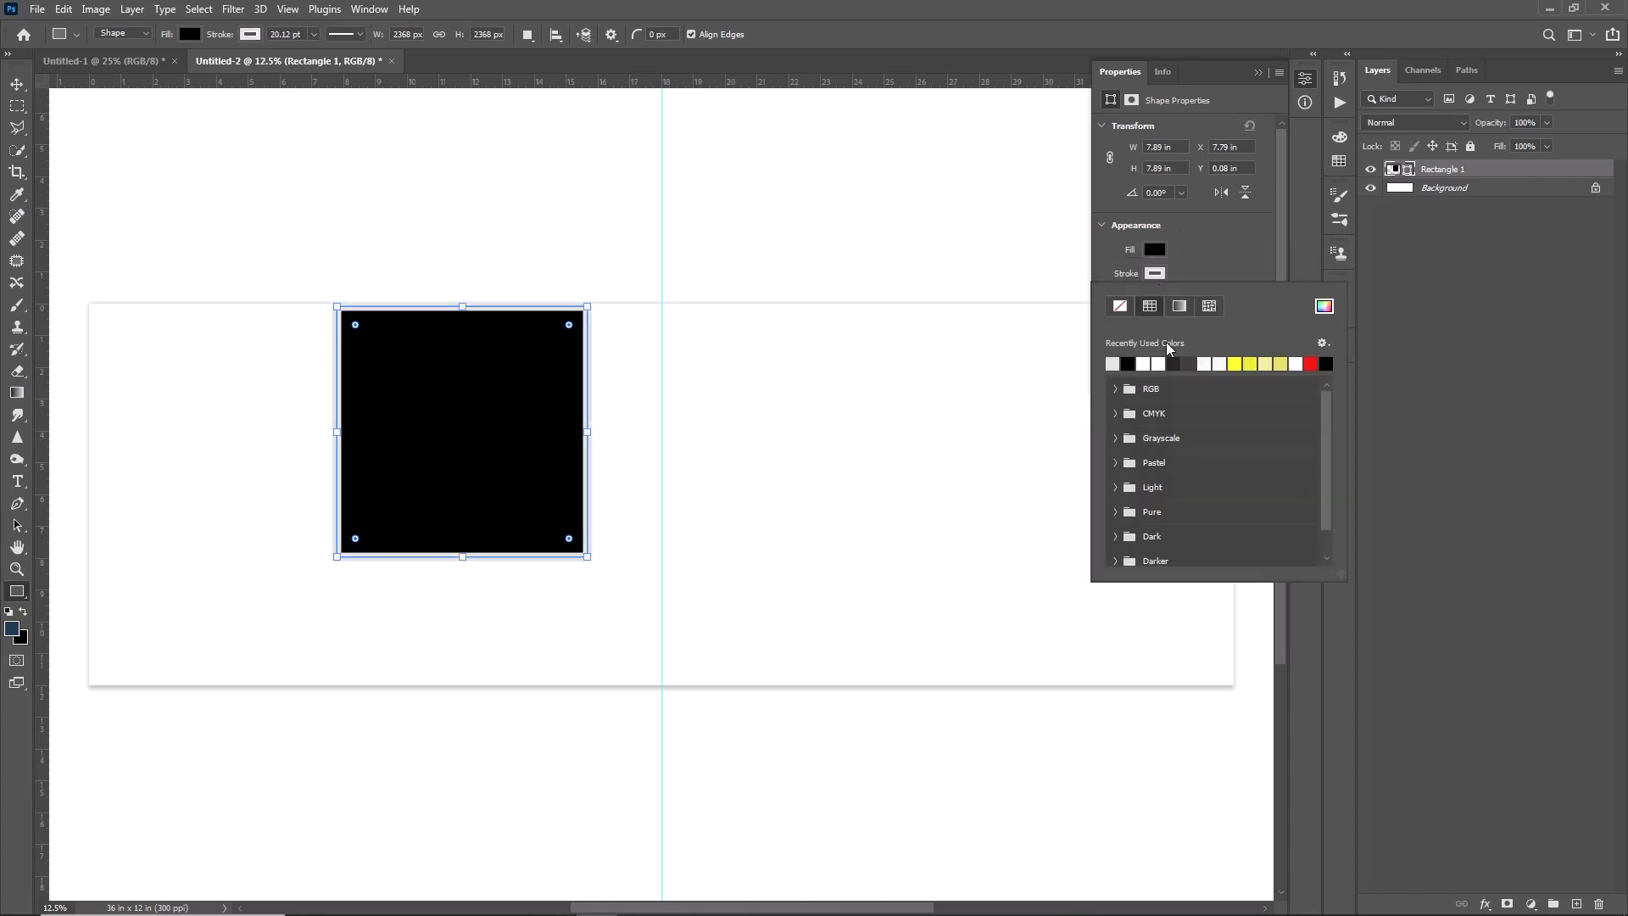
pyautogui.click(1296, 362)
pyautogui.click(1310, 363)
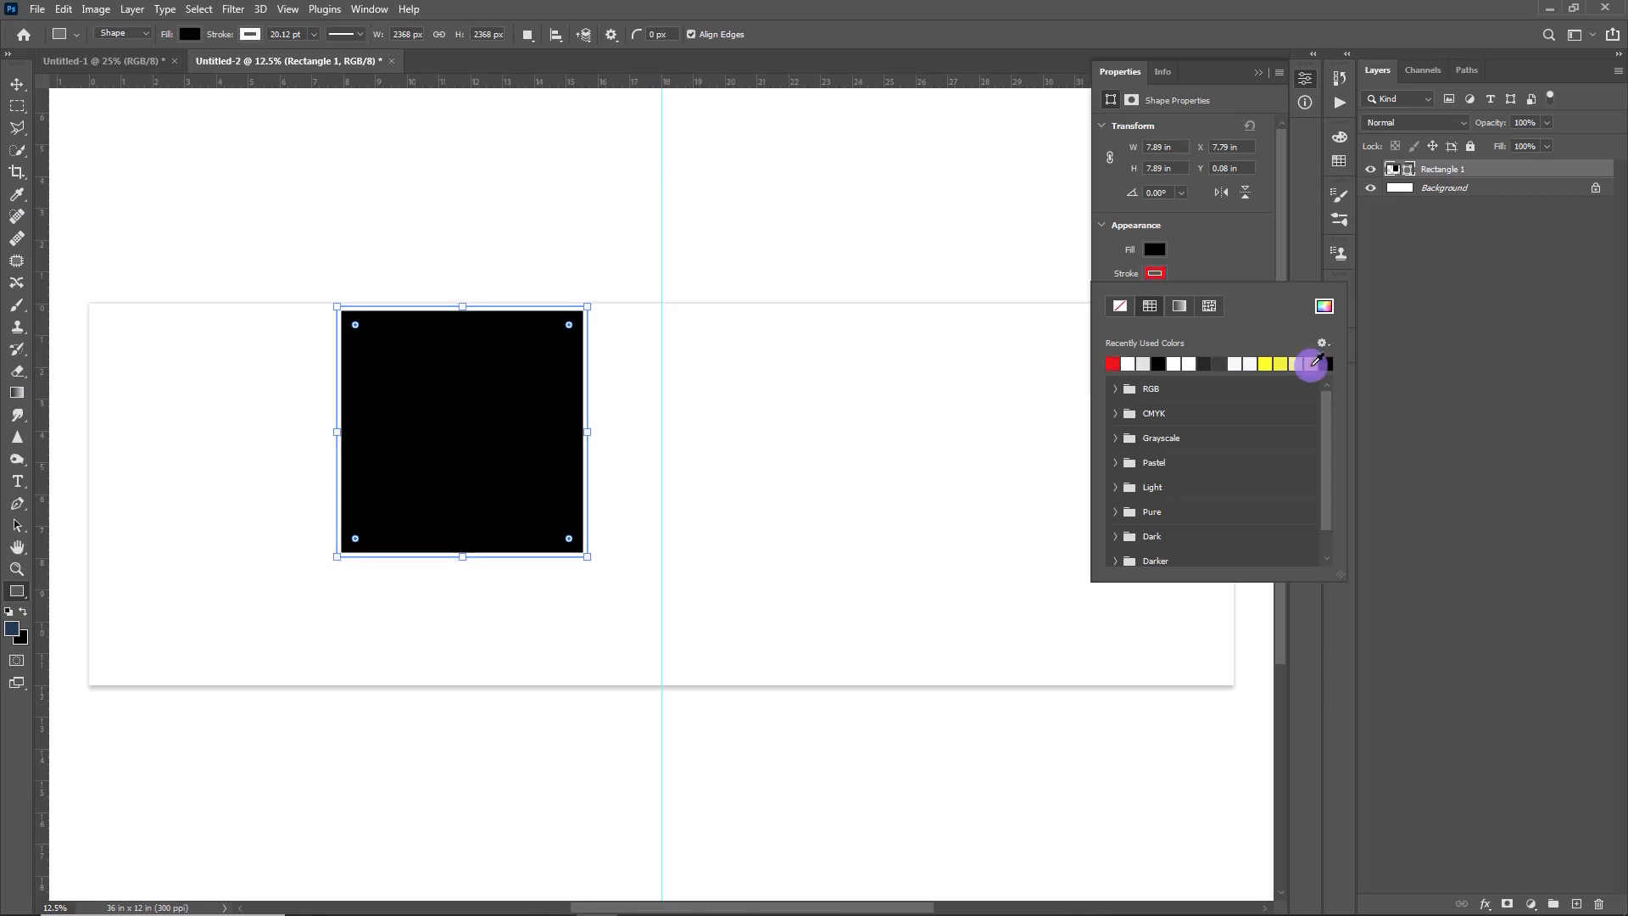
pyautogui.click(879, 294)
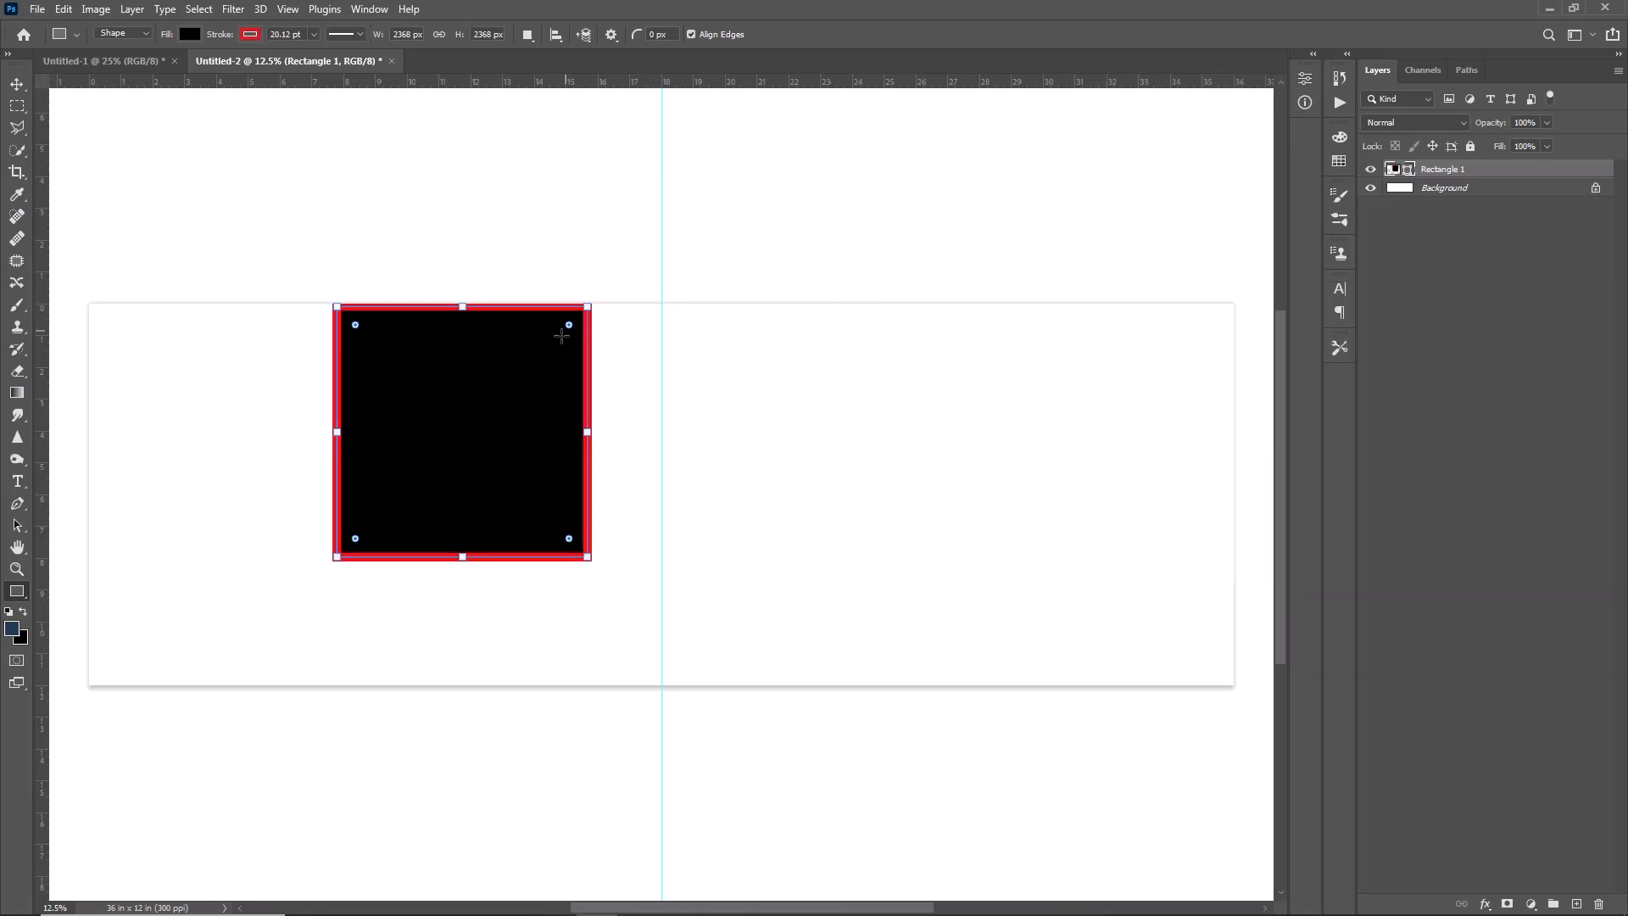
# - Round the square's corners, rotate it into a diamond shape, and shift it toward the vertical centre guide
pyautogui.moveTo(569, 325); pyautogui.dragTo(679, 462)
pyautogui.hotkey('ctrl', 't')
pyautogui.moveTo(477, 407); pyautogui.dragTo(621, 412)
pyautogui.click(828, 34)
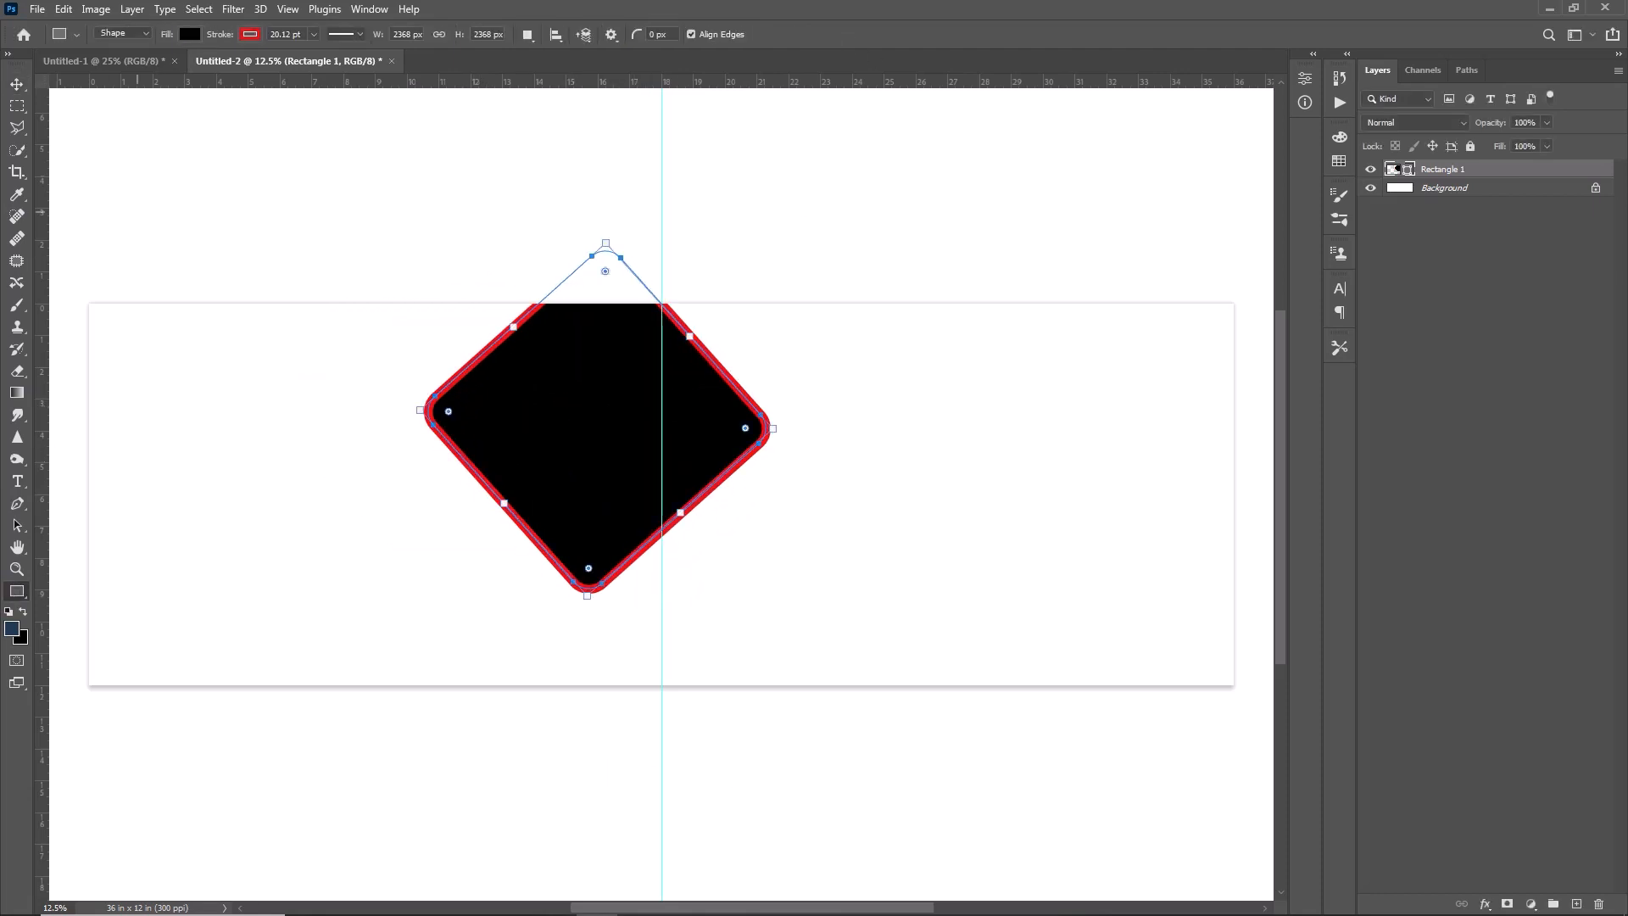
# - Change the rotated diamond's stroke color to white
pyautogui.click(257, 34)
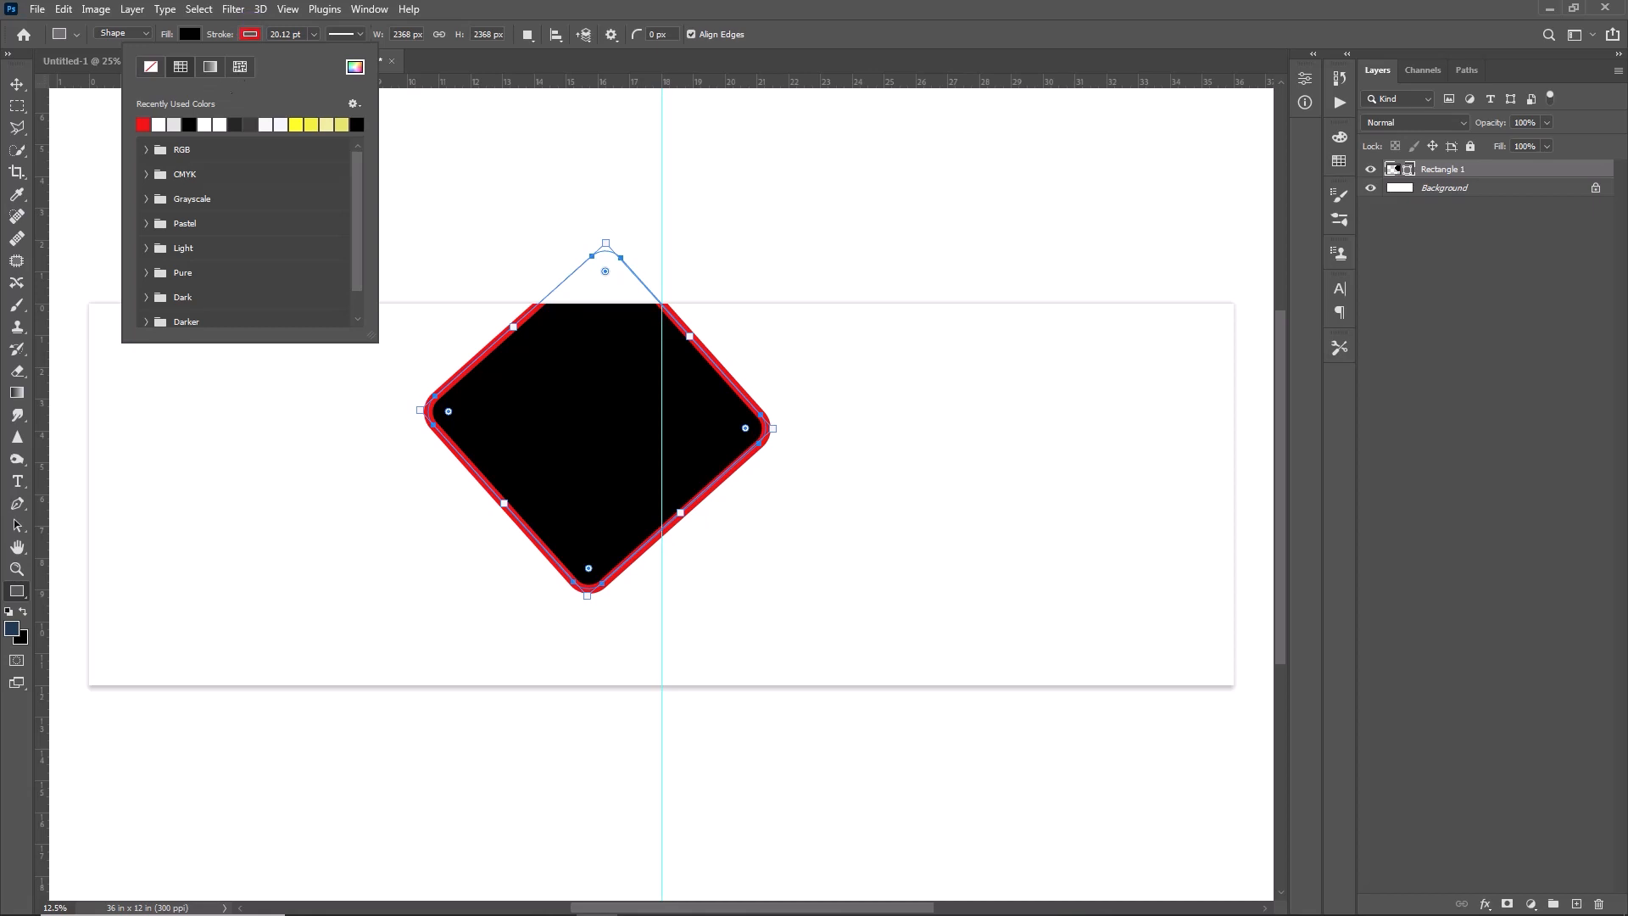
pyautogui.click(144, 125)
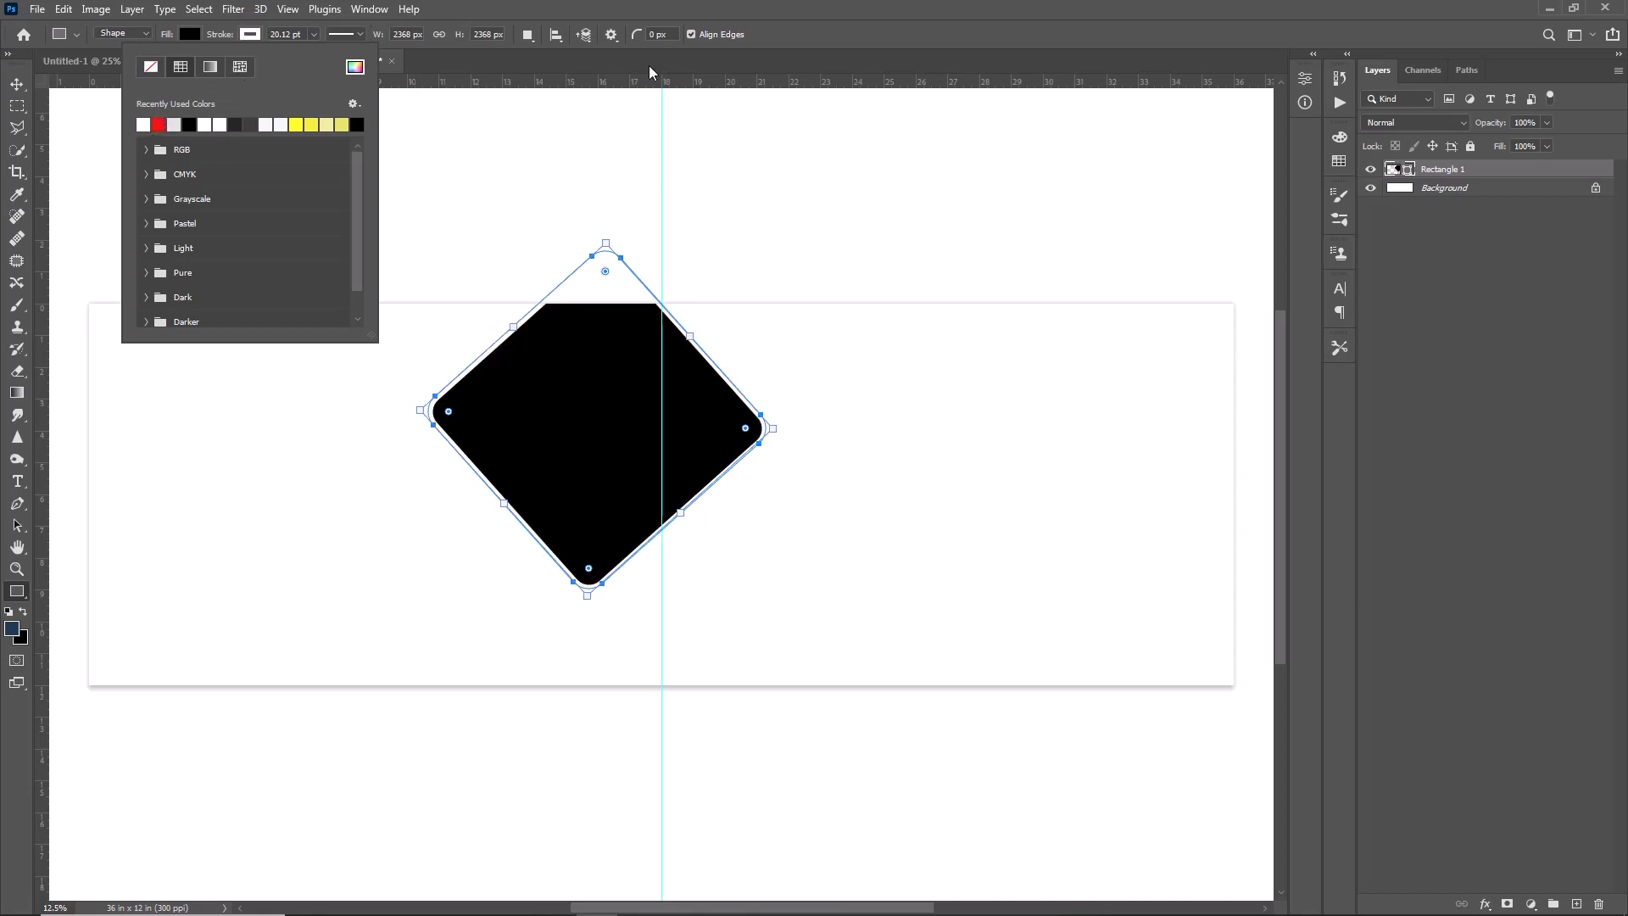
pyautogui.click(804, 58)
# - Duplicate the diamond layer, then scale the copy down and place it overlapping the lower part of the original
pyautogui.press('v')
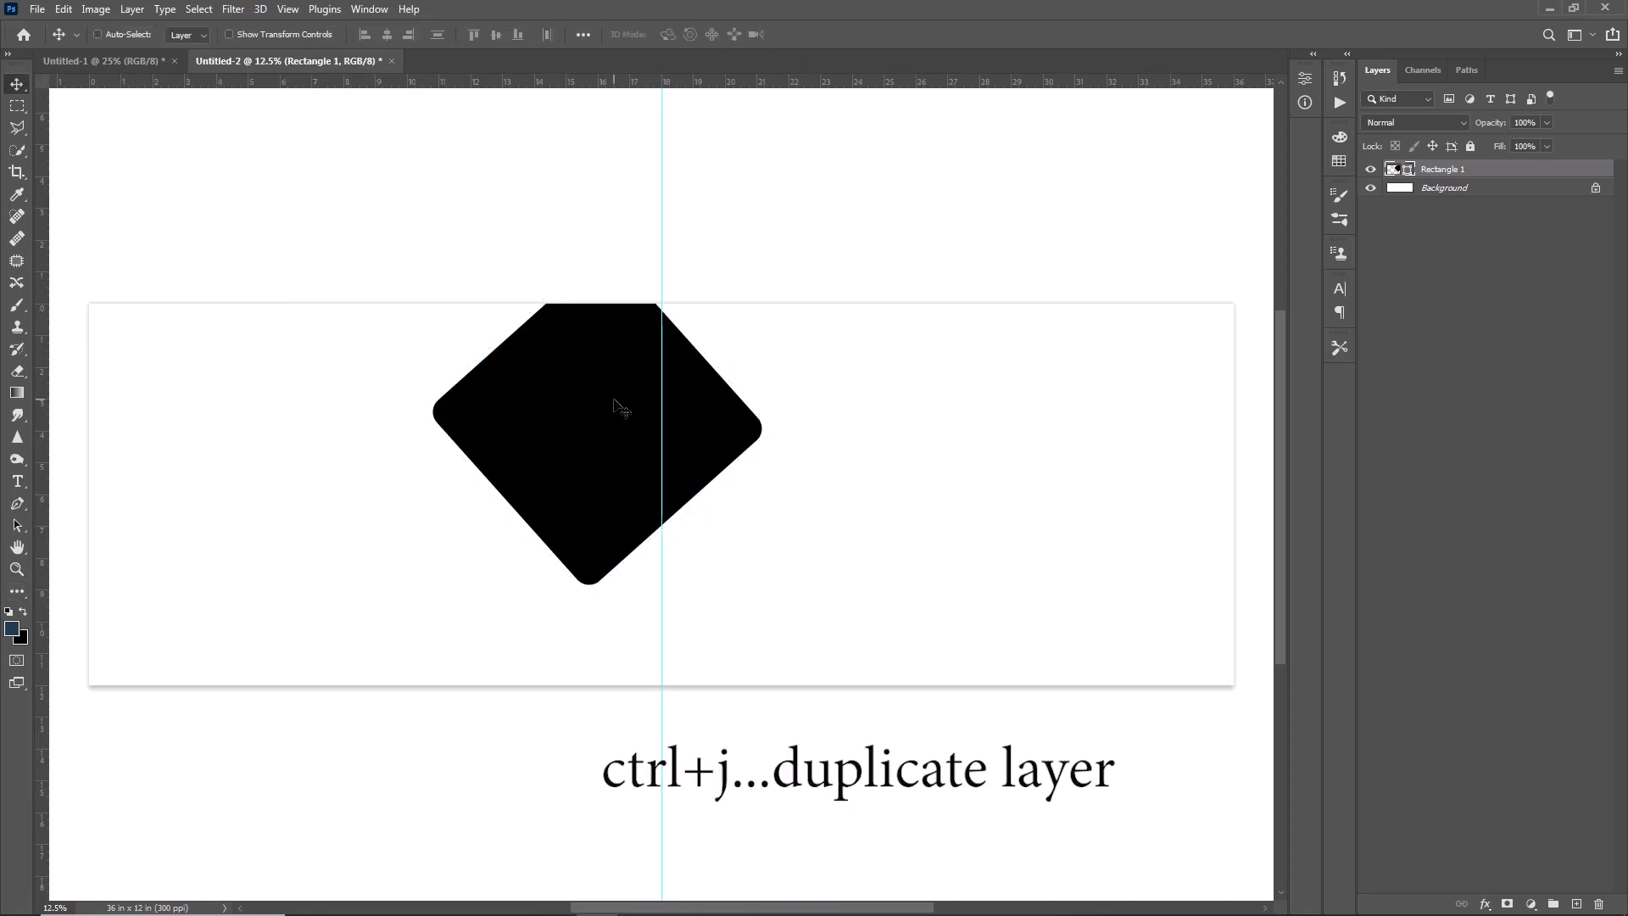
pyautogui.hotkey('ctrl', 'j')
pyautogui.moveTo(600, 413); pyautogui.dragTo(553, 628)
pyautogui.hotkey('ctrl', 't')
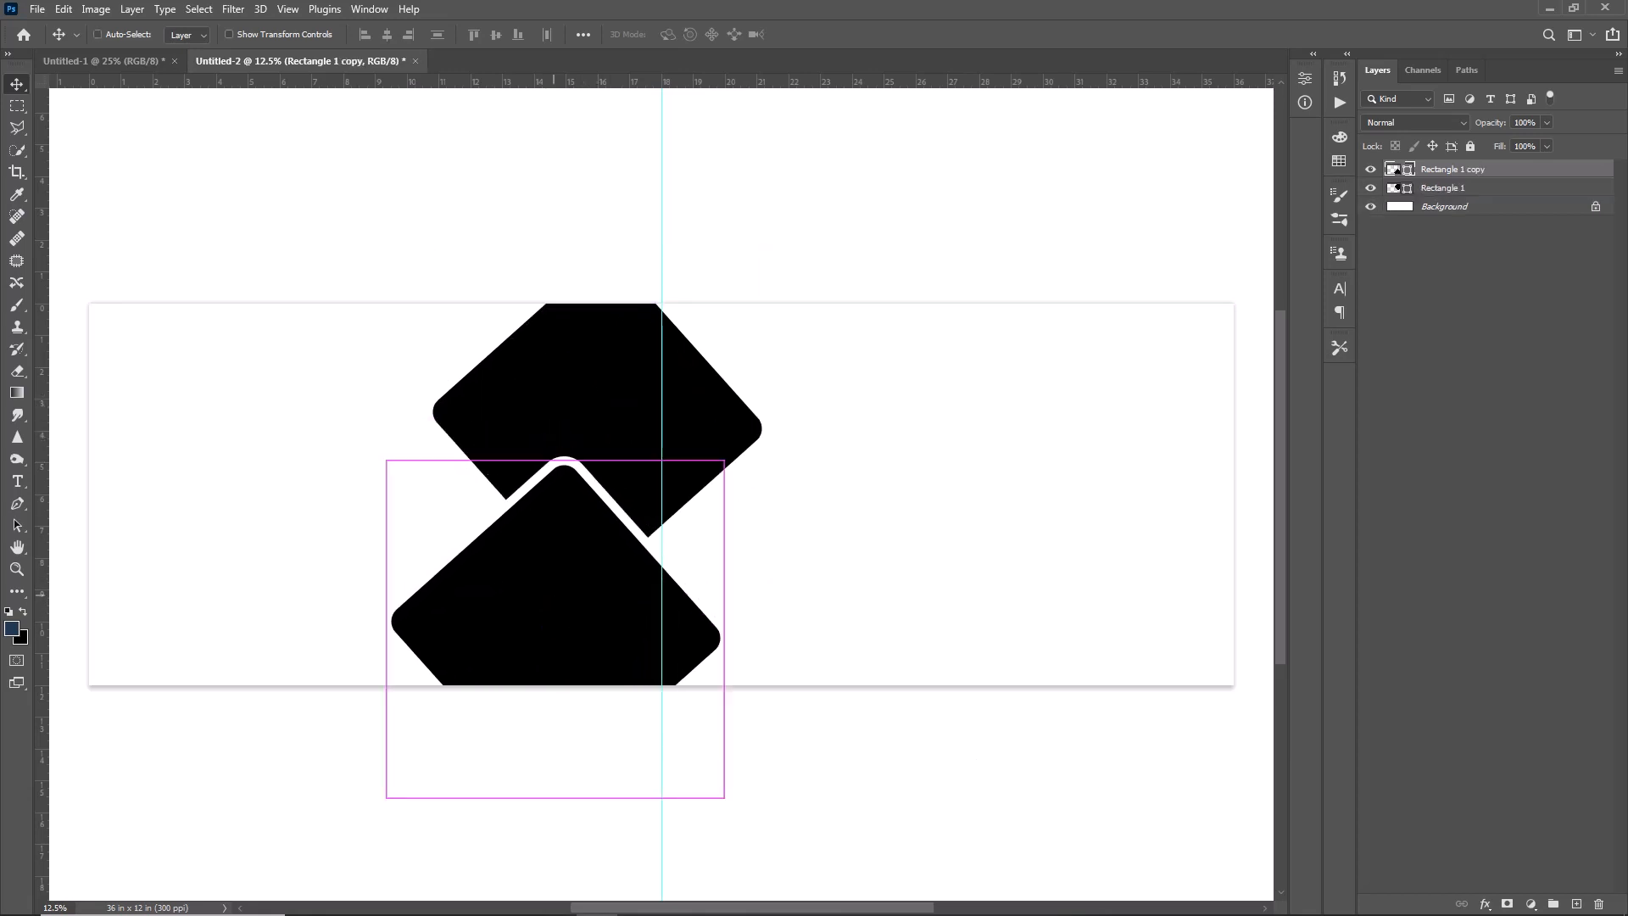
pyautogui.moveTo(727, 792); pyautogui.dragTo(645, 713)
pyautogui.press('Return')
pyautogui.moveTo(502, 571); pyautogui.dragTo(554, 563)
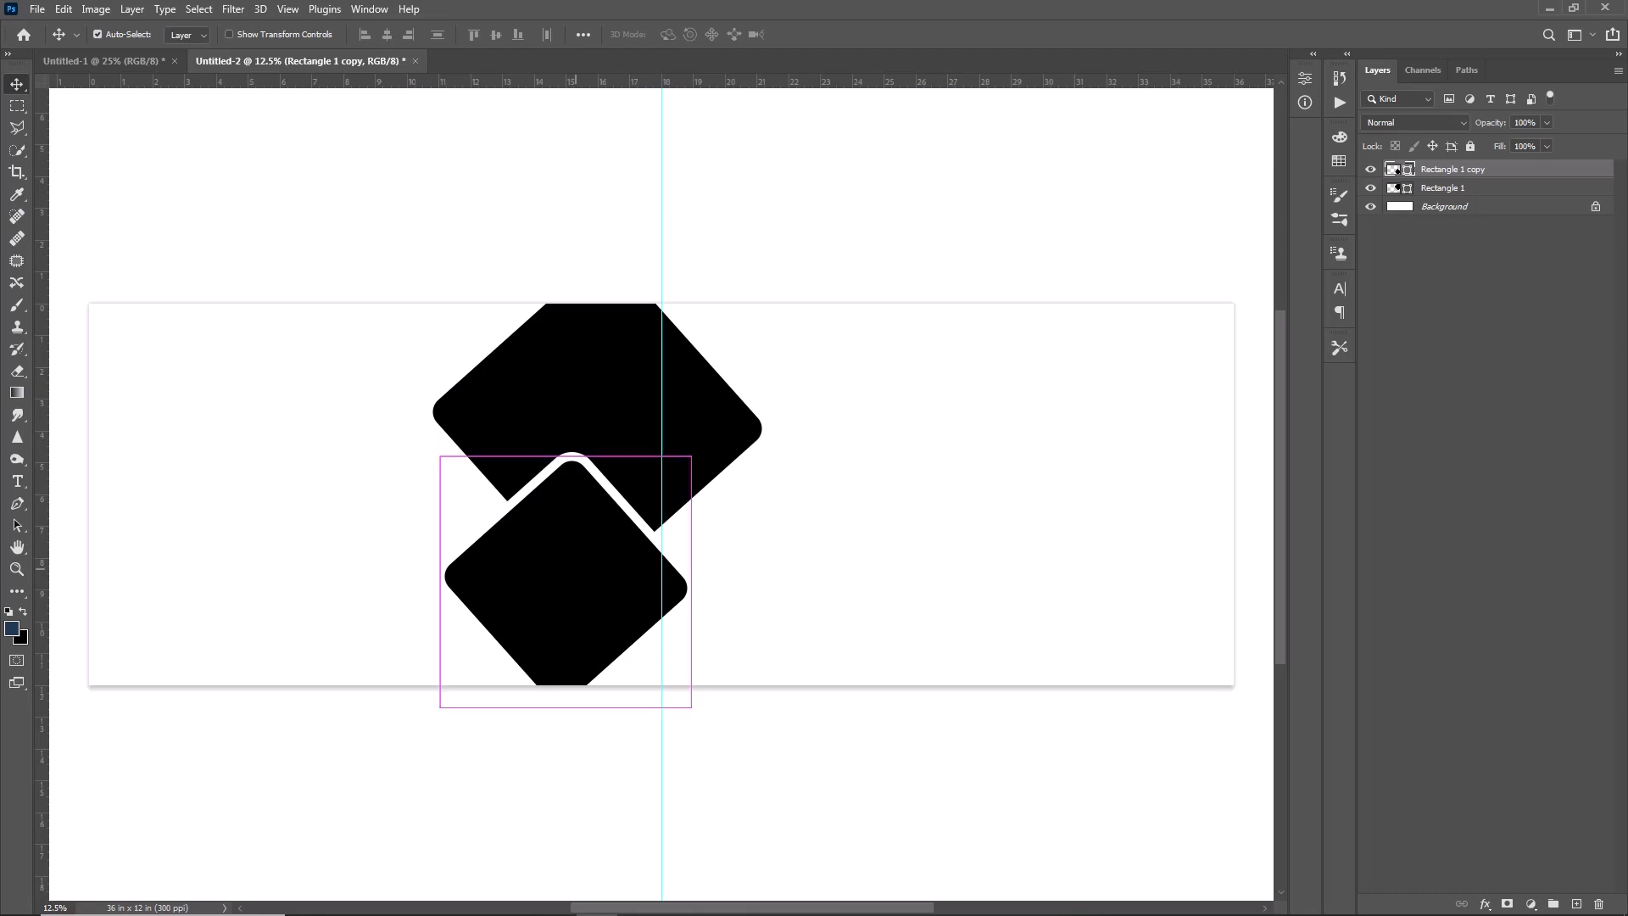
# - Copy the lower diamond to the right-hand half of the canvas and scale the copy down
pyautogui.keyDown('alt'); pyautogui.moveTo(617, 623); pyautogui.dragTo(968, 585); pyautogui.keyUp('alt')
pyautogui.hotkey('ctrl', 't')
pyautogui.moveTo(1046, 675); pyautogui.dragTo(989, 617)
pyautogui.press('Return')
# - Copy the small diamond to its upper right, enlarge and reposition it, and nudge both right-hand diamonds leftward
pyautogui.keyDown('alt'); pyautogui.moveTo(901, 516); pyautogui.dragTo(1093, 418); pyautogui.keyUp('alt')
pyautogui.hotkey('ctrl', 't')
pyautogui.moveTo(1083, 516); pyautogui.dragTo(1094, 589)
pyautogui.press('Return')
pyautogui.moveTo(893, 488); pyautogui.dragTo(849, 487)
pyautogui.moveTo(1013, 473); pyautogui.dragTo(979, 470)
# - Select the Background layer, then open the wedding photo with the lit LOVE letters
pyautogui.click(1458, 251)
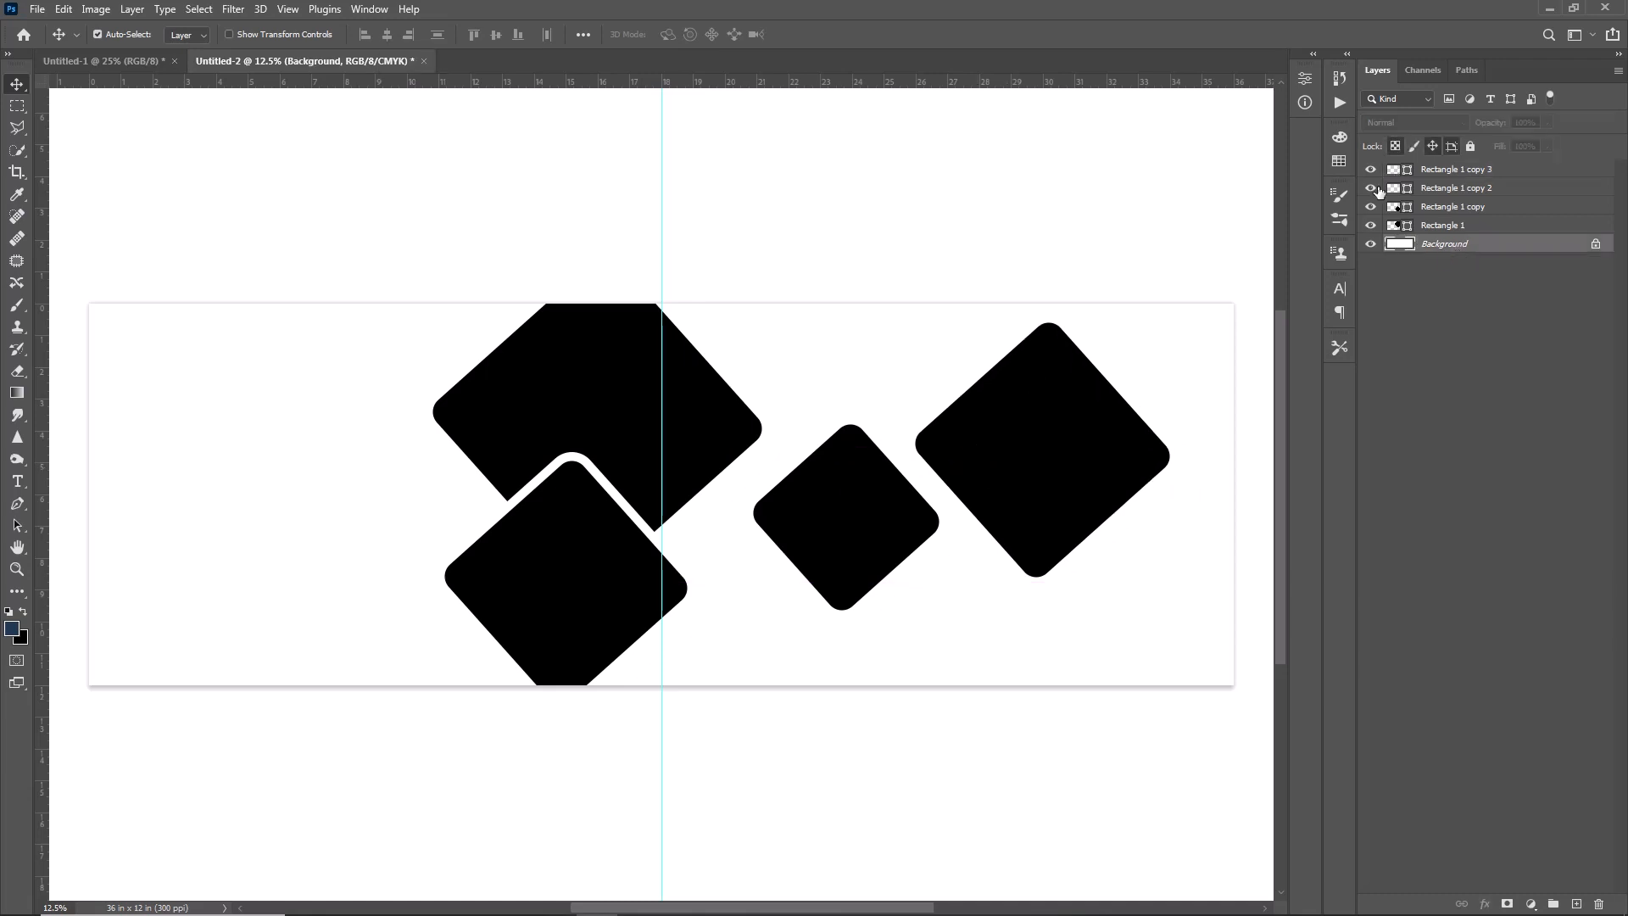
pyautogui.click(33, 12)
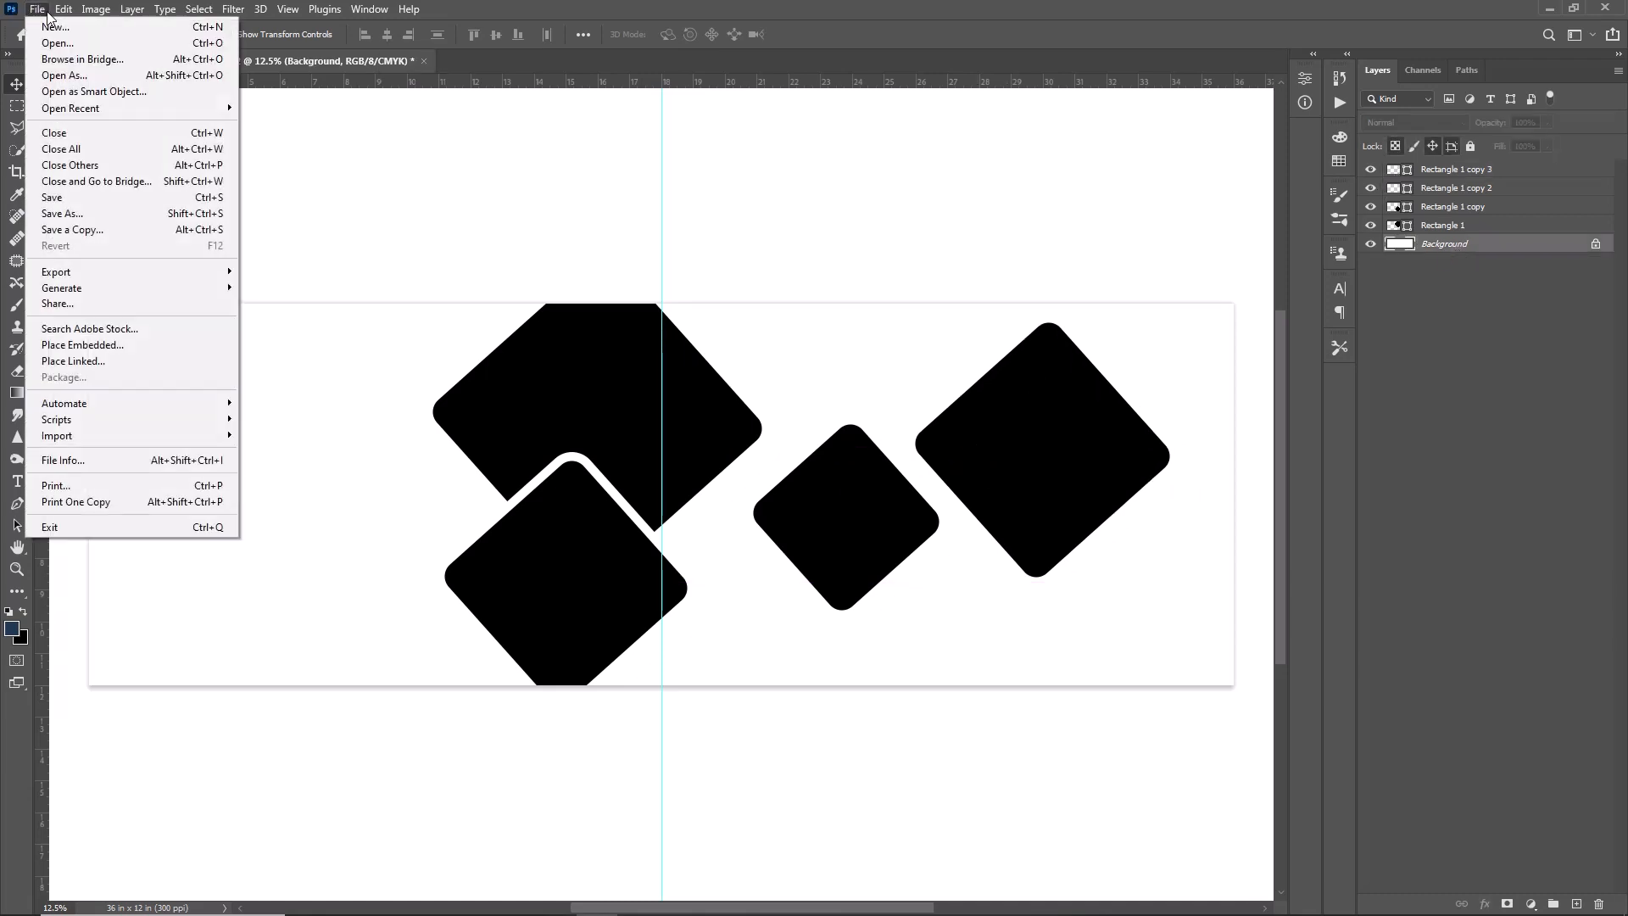
pyautogui.click(56, 43)
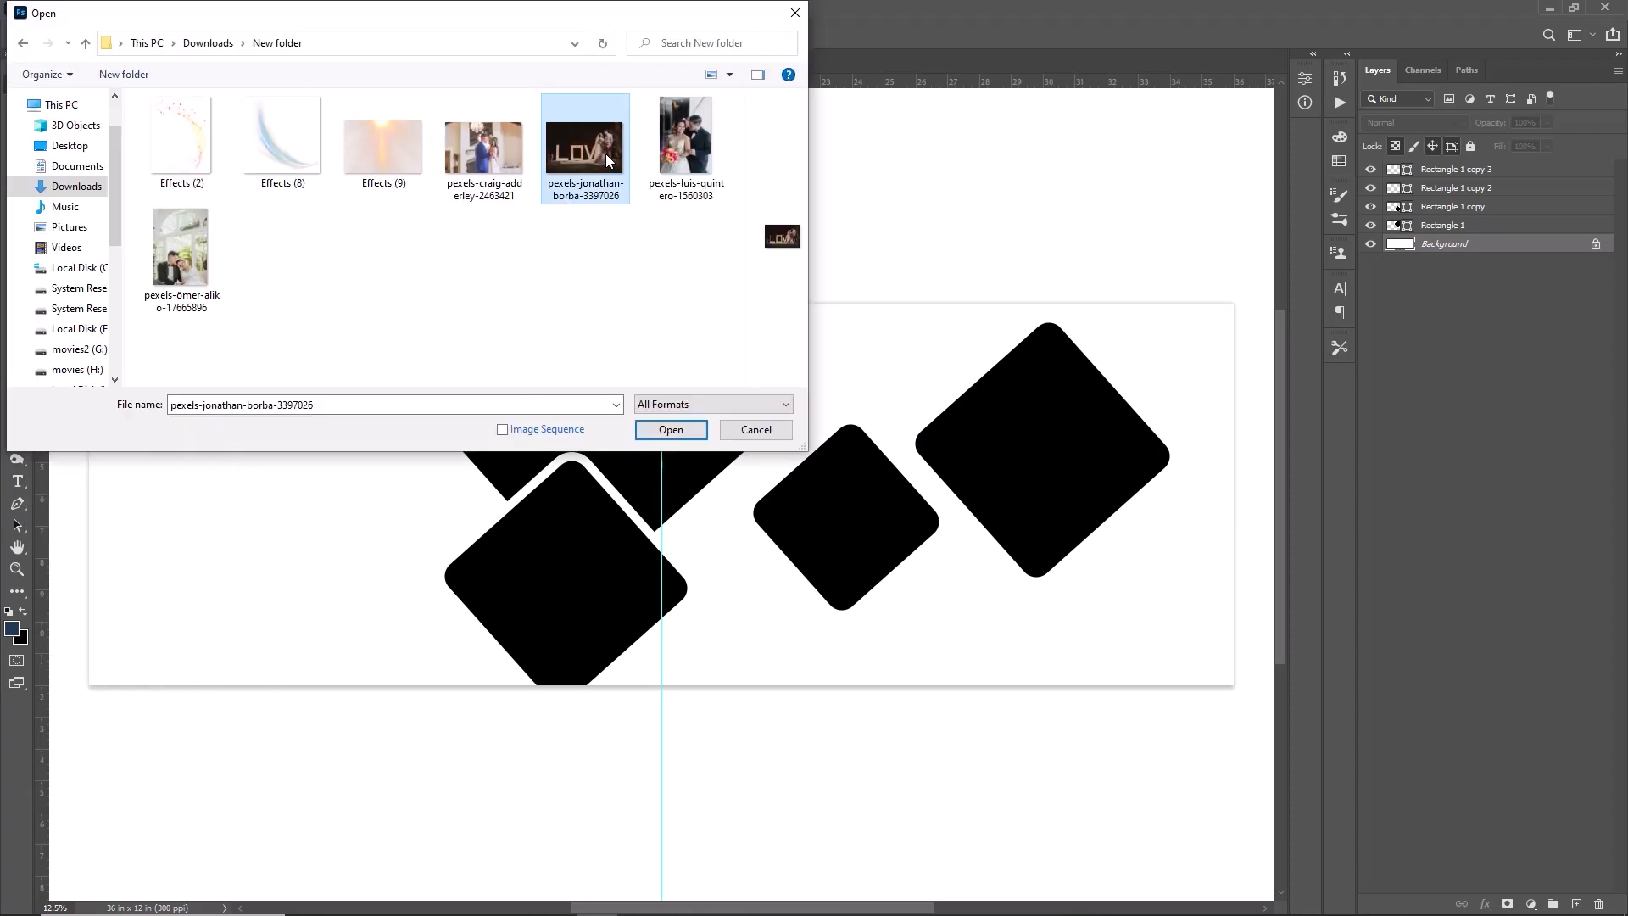
pyautogui.click(673, 429)
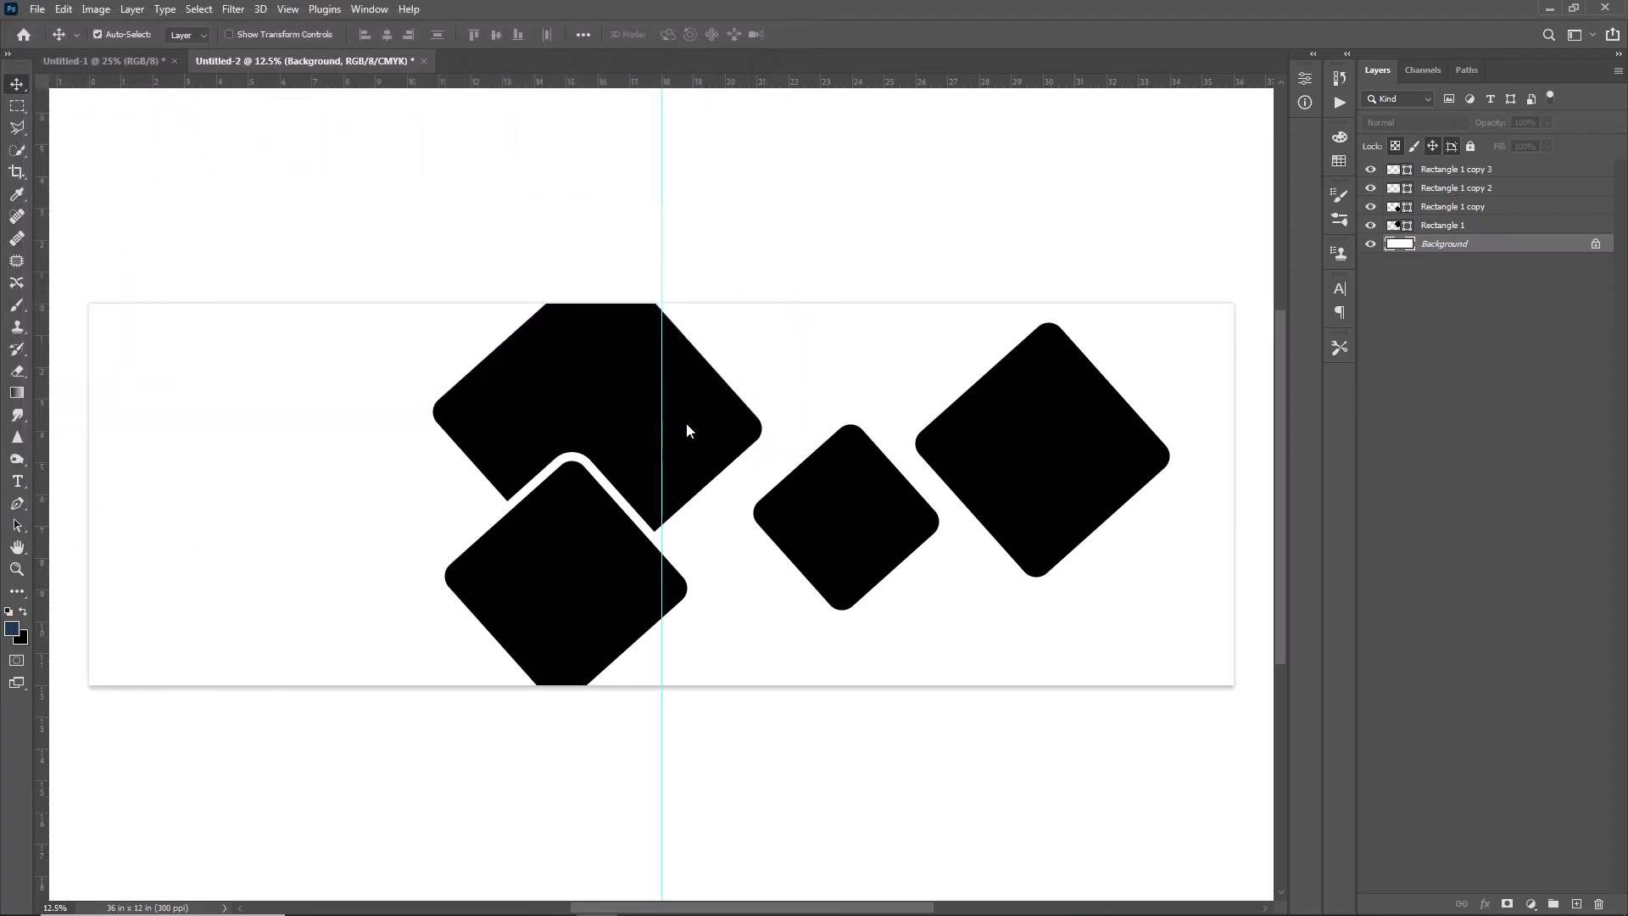
# - Cut the entire photo, close its document without saving, and paste it into Untitled-2 above the Background layer
pyautogui.hotkey('ctrl', 'a')
pyautogui.hotkey('ctrl', 'x')
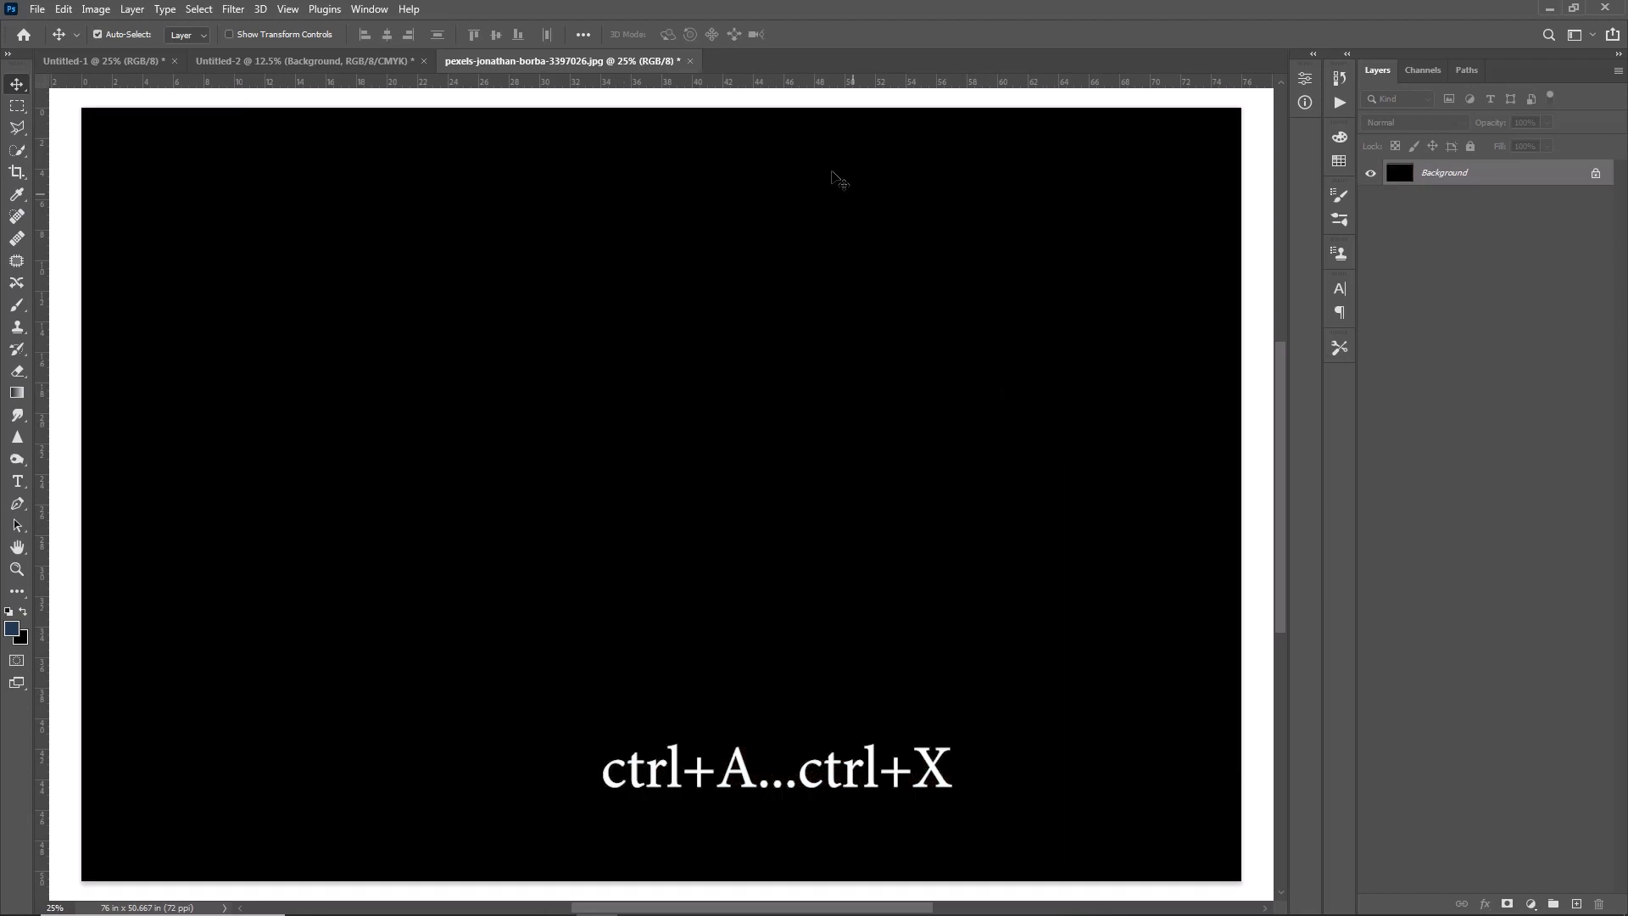
pyautogui.click(691, 60)
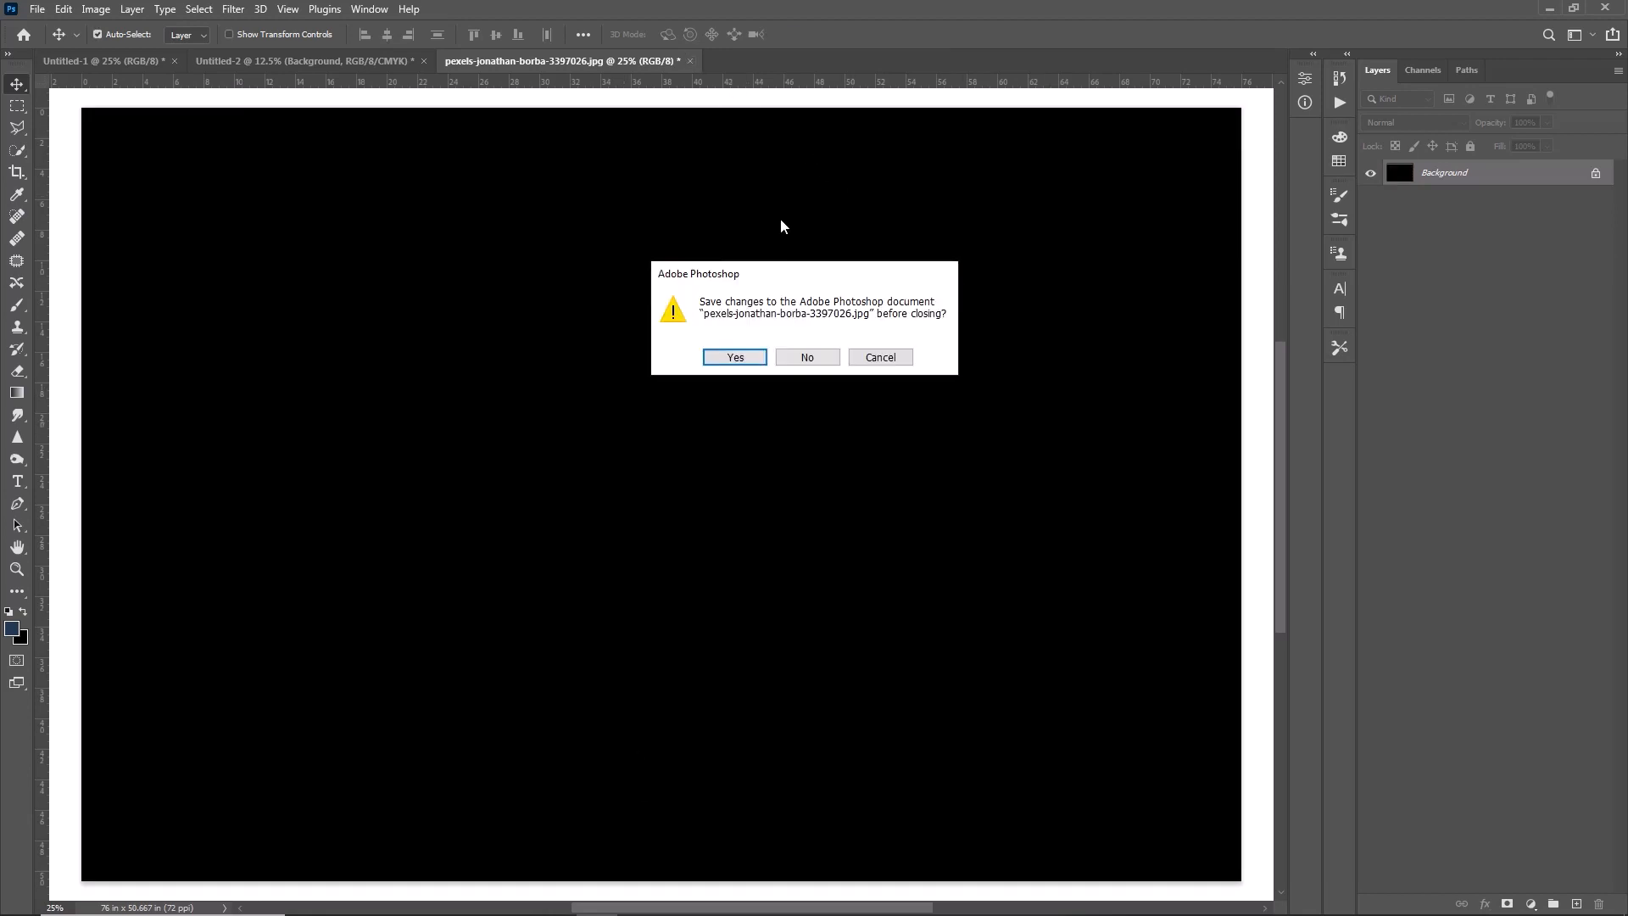
pyautogui.click(803, 356)
pyautogui.hotkey('ctrl', 'v')
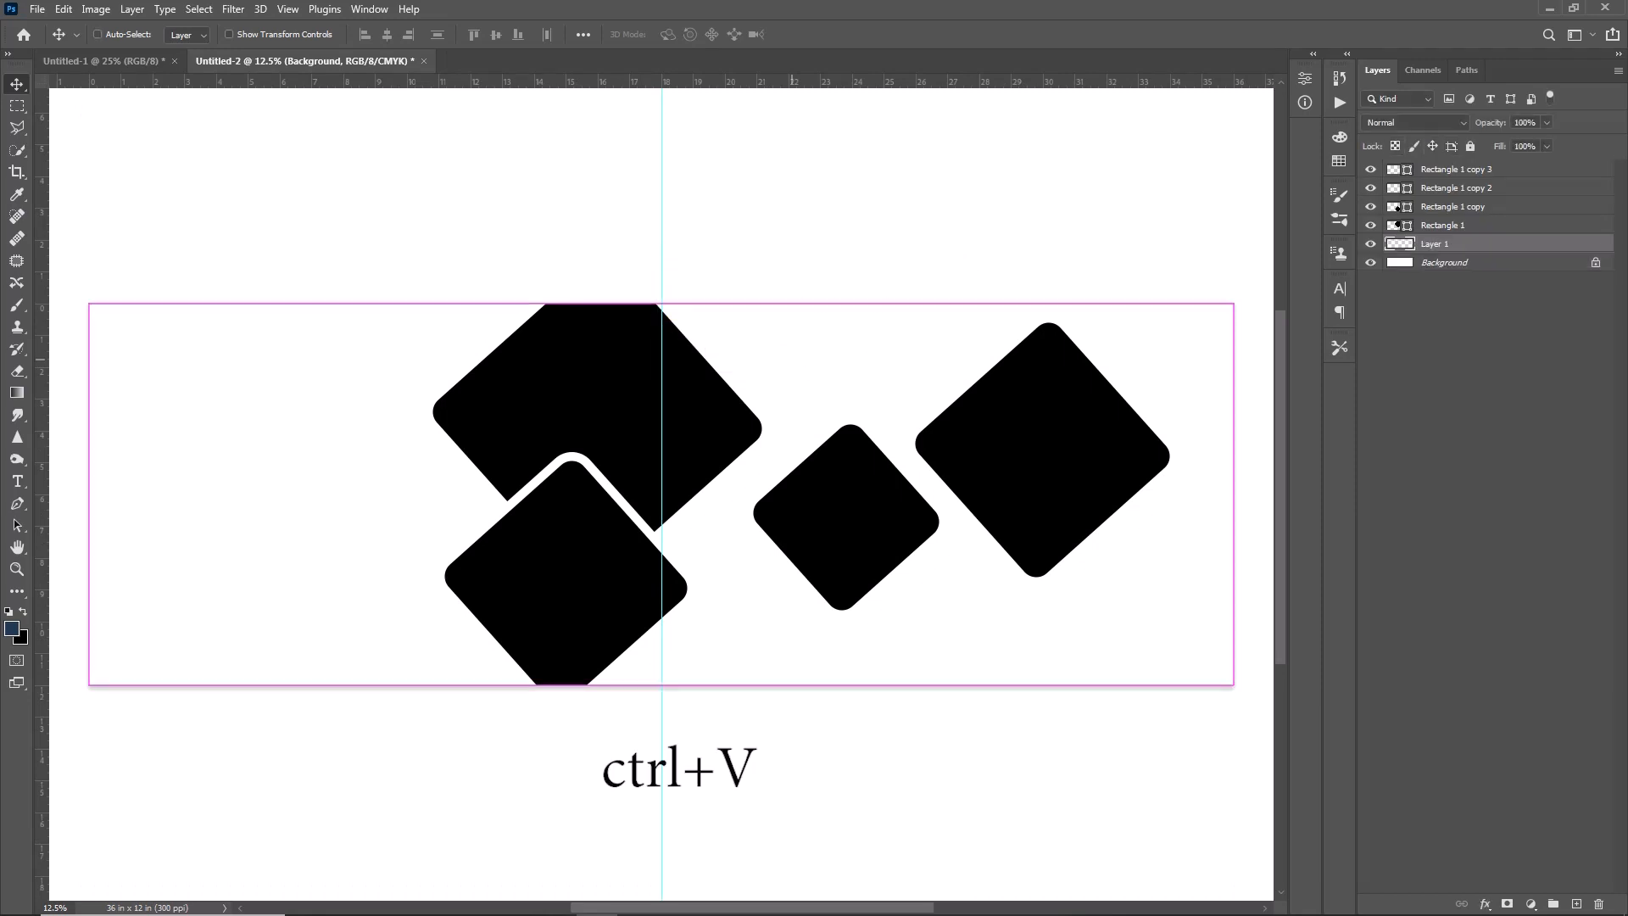
# - Move the pasted photo over the left half of the canvas and flip it horizontally
pyautogui.moveTo(757, 619); pyautogui.dragTo(456, 604)
pyautogui.hotkey('ctrl', 't')
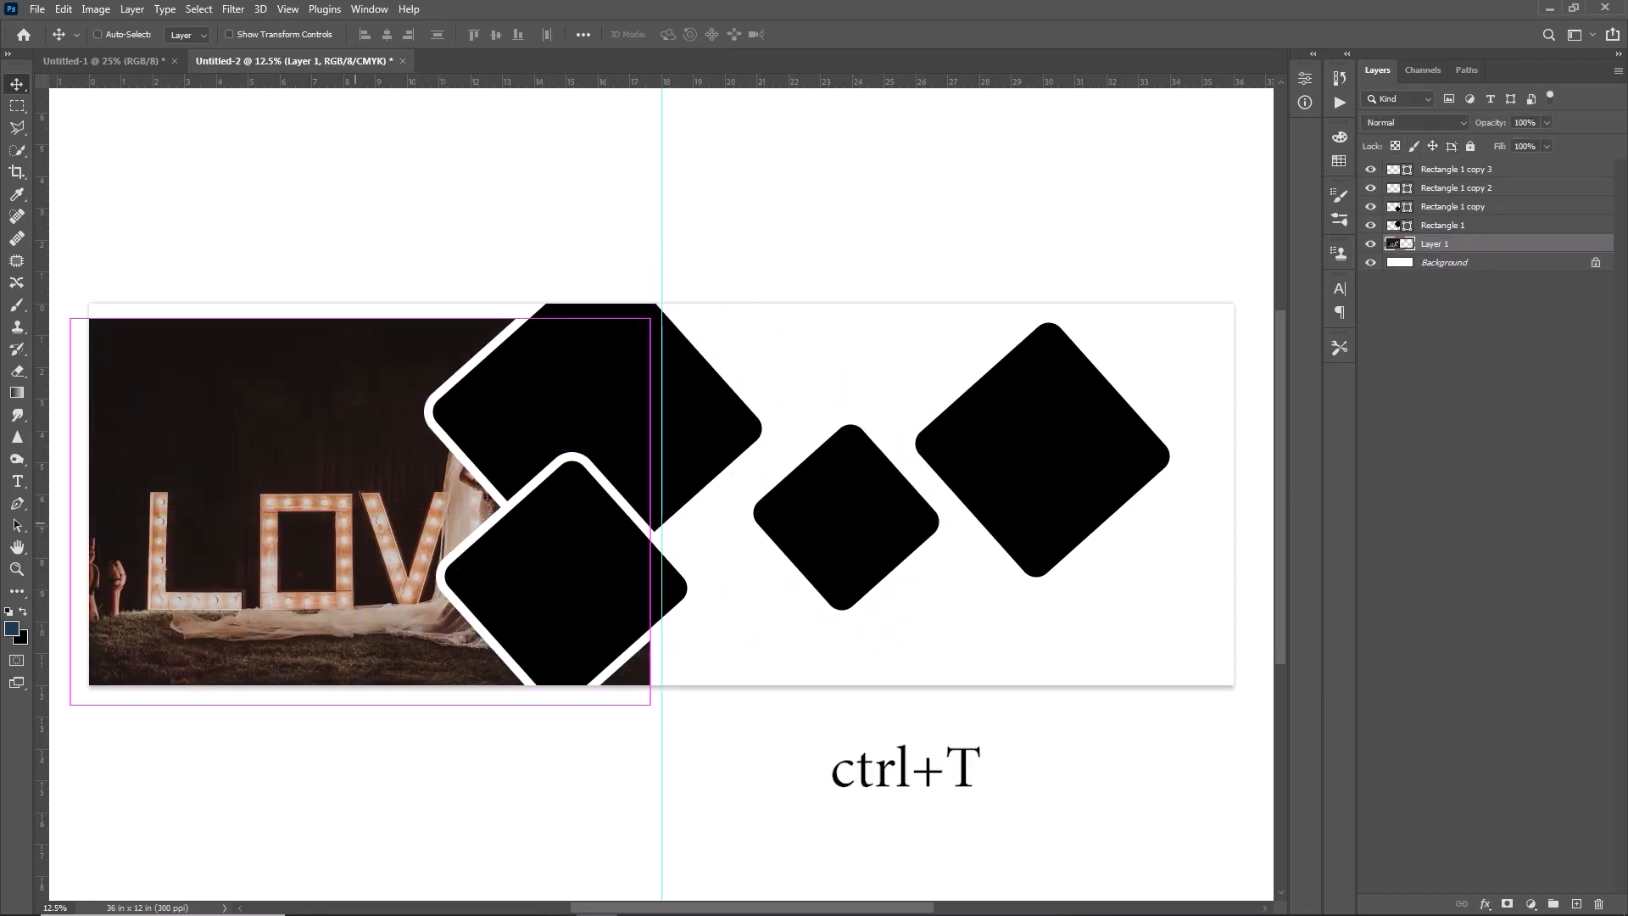
pyautogui.rightClick(363, 492)
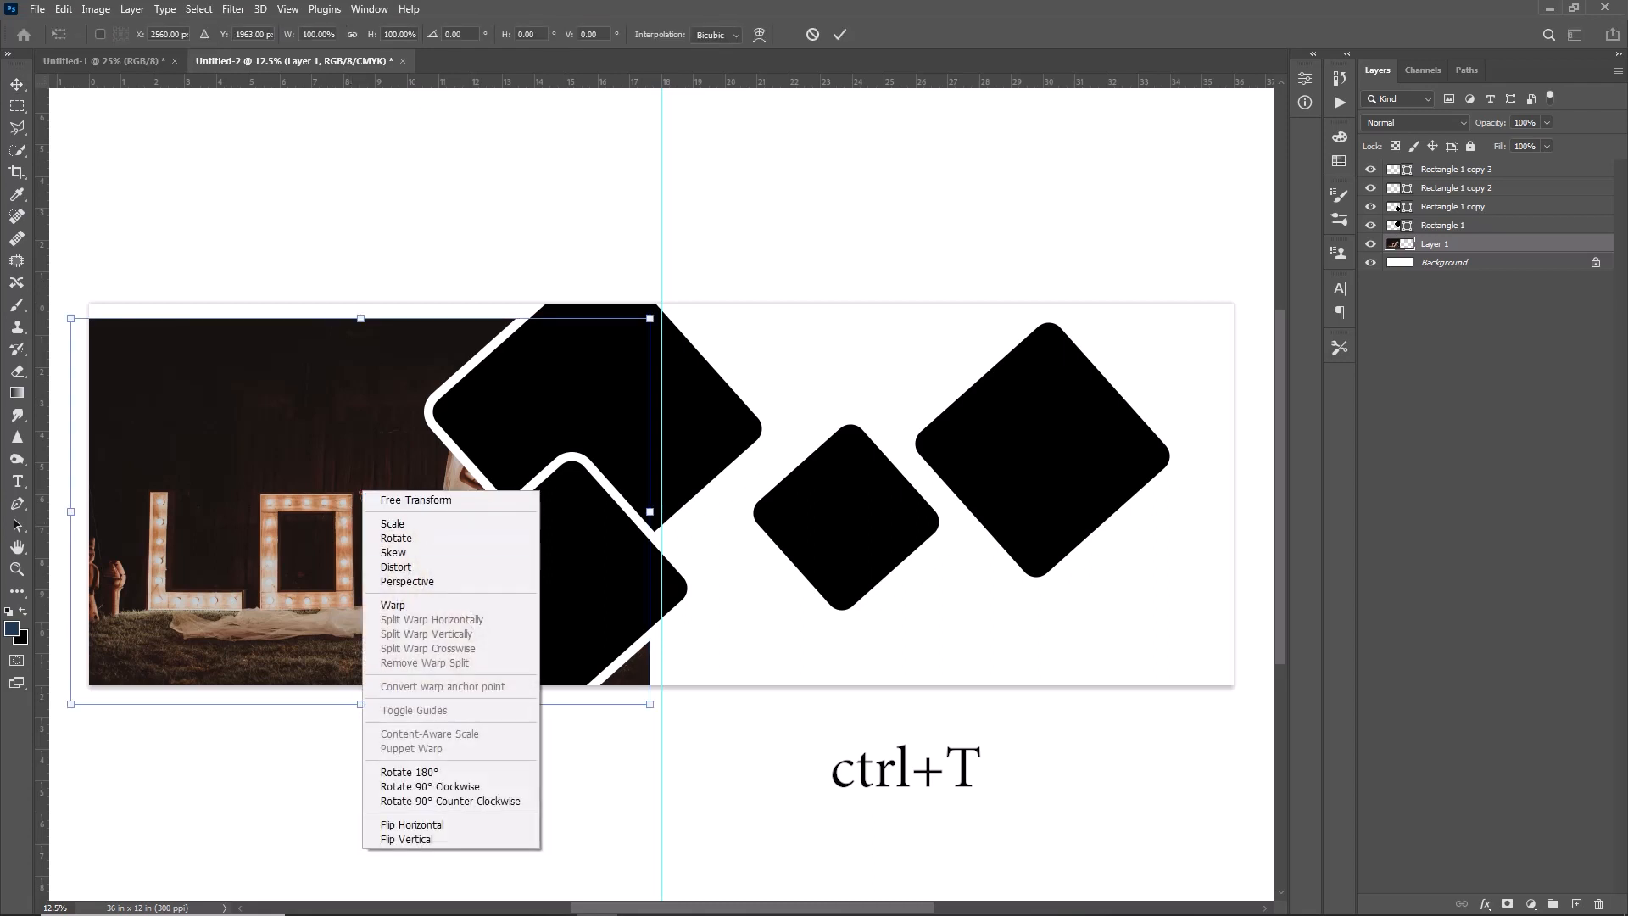
pyautogui.click(413, 824)
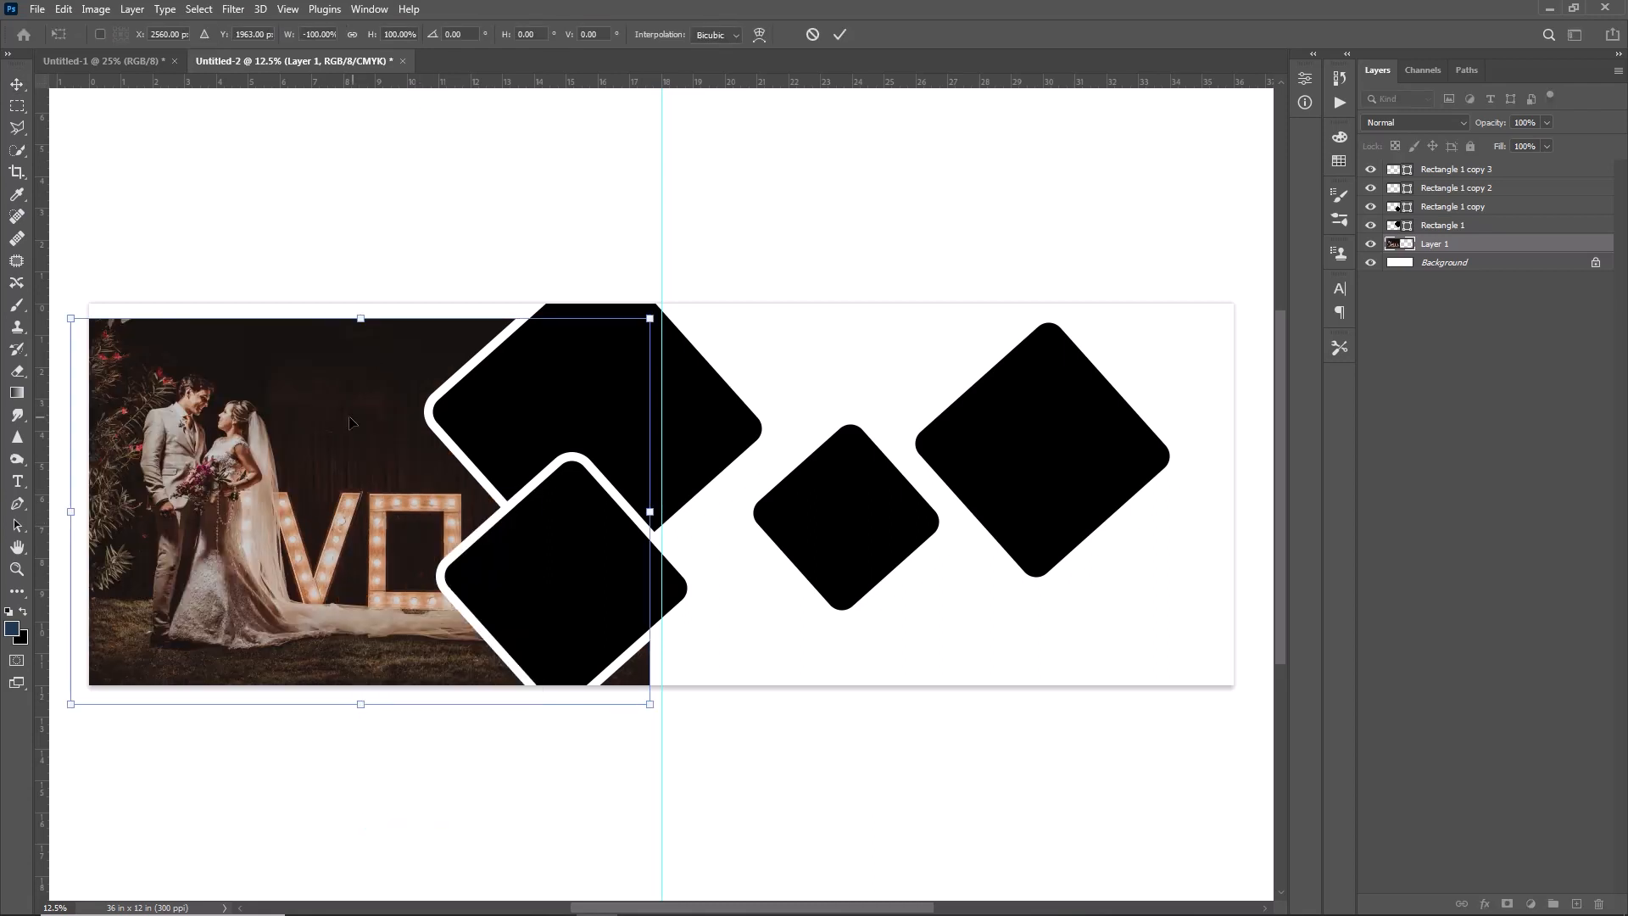
# - Enlarge the flipped photo to about 129% and position it so the couple fits on the left half
pyautogui.moveTo(414, 459); pyautogui.dragTo(426, 450)
pyautogui.moveTo(660, 298); pyautogui.dragTo(867, 240)
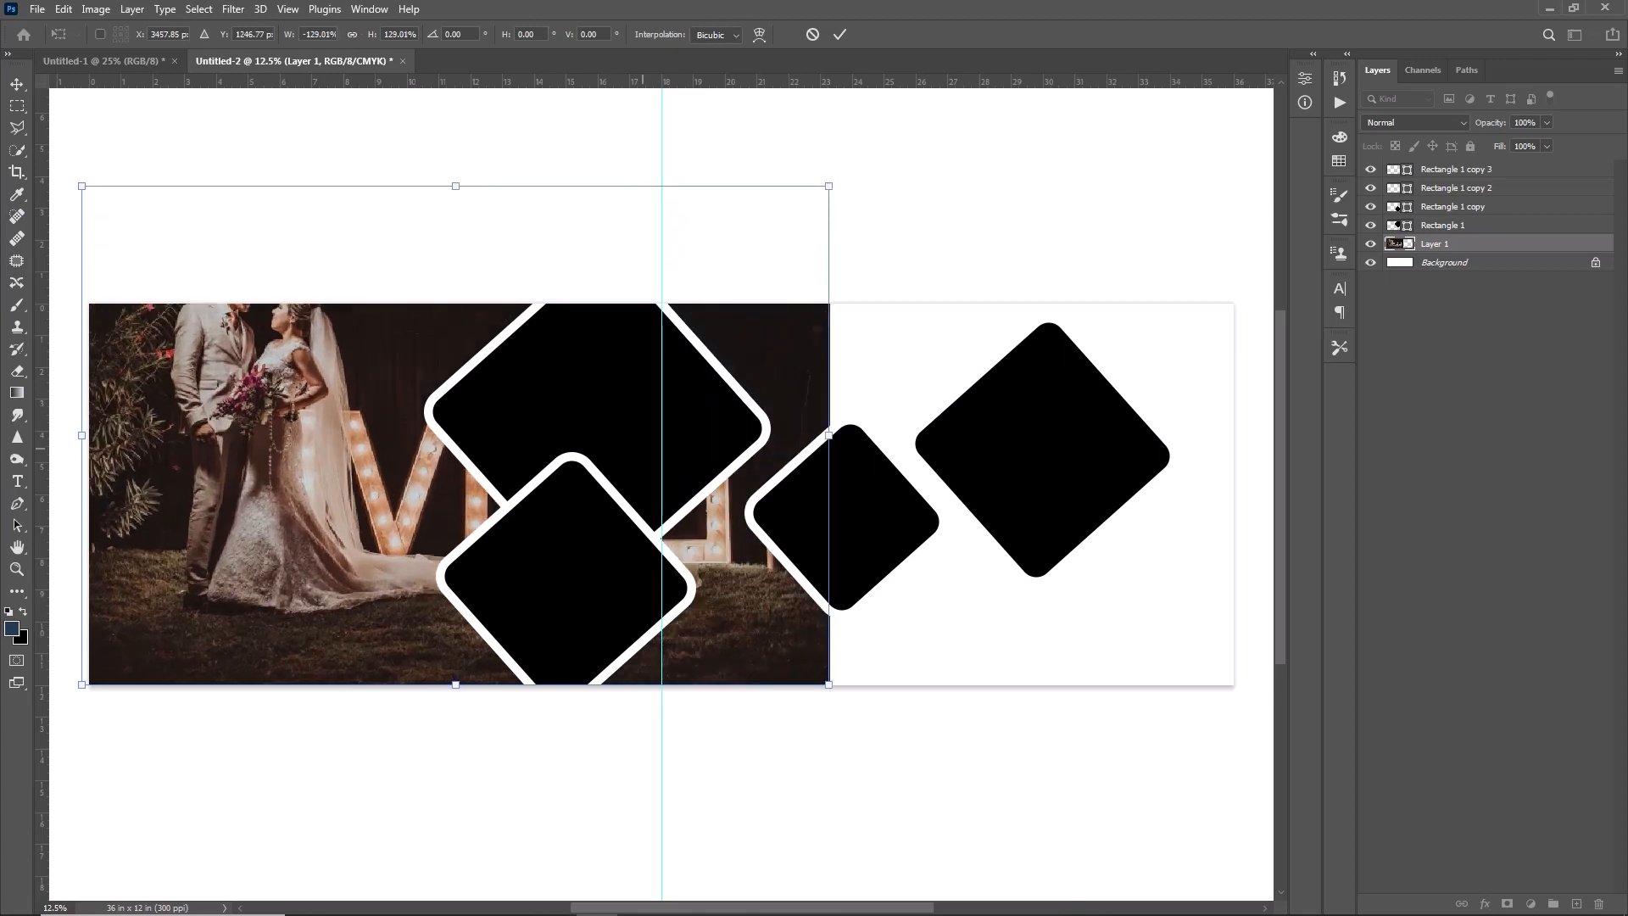
pyautogui.moveTo(589, 471); pyautogui.dragTo(540, 536)
pyautogui.doubleClick(727, 498)
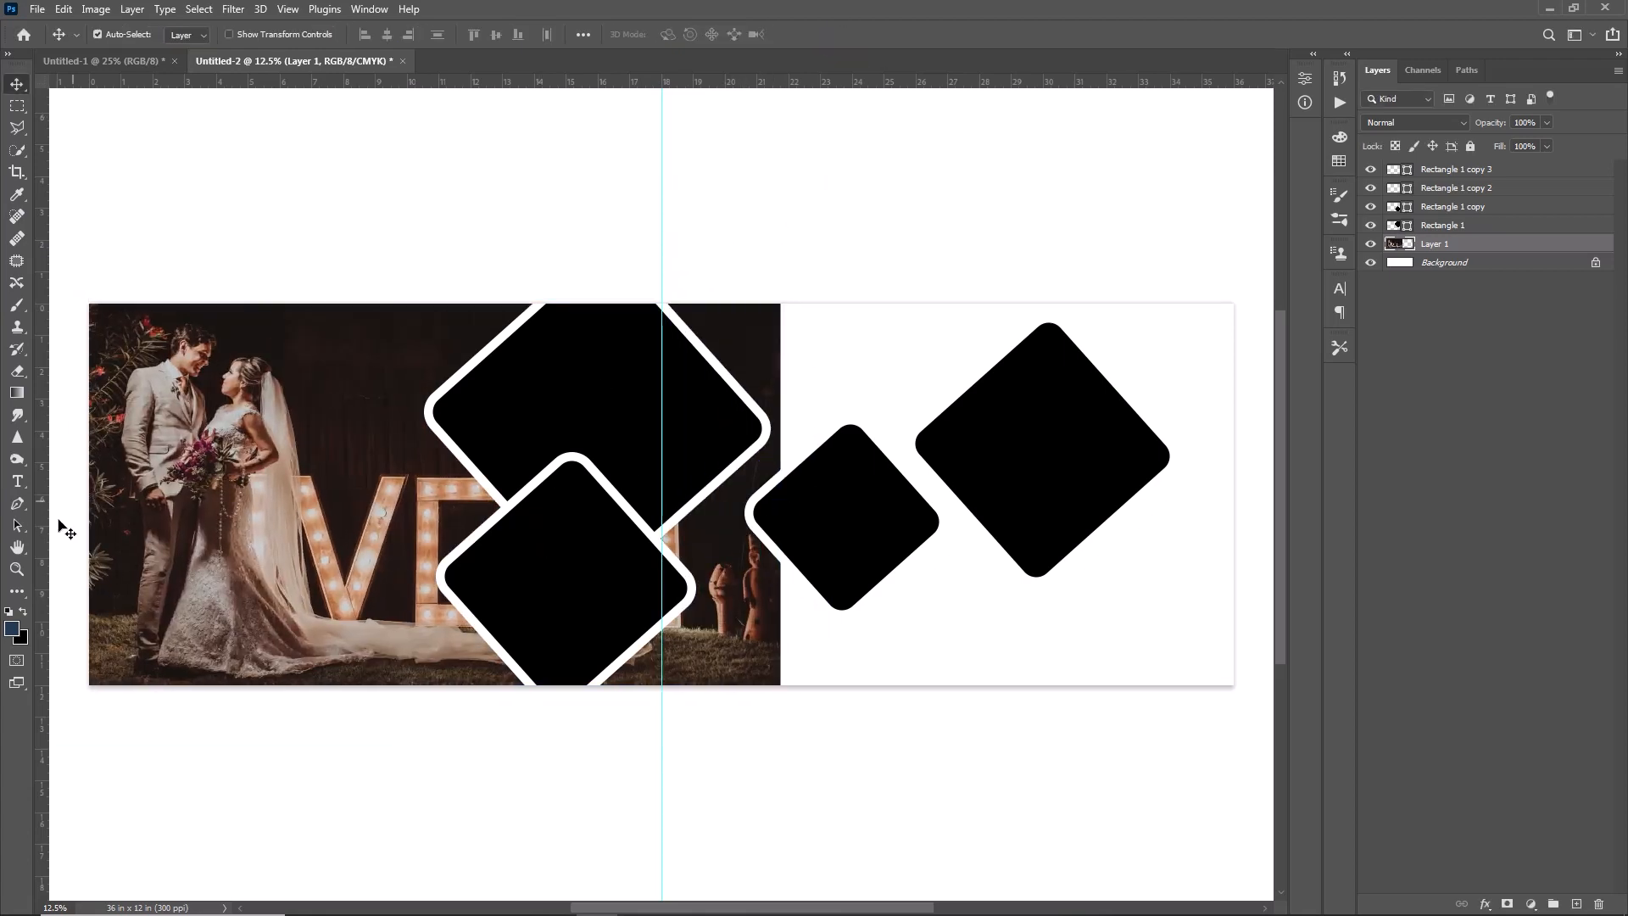
# - Draw a rectangle about 17.28 by 11.25 in, starting at the centre guide, on a layer beneath the photo
pyautogui.click(17, 591)
pyautogui.click(38, 593)
pyautogui.moveTo(661, 289); pyautogui.dragTo(1207, 644)
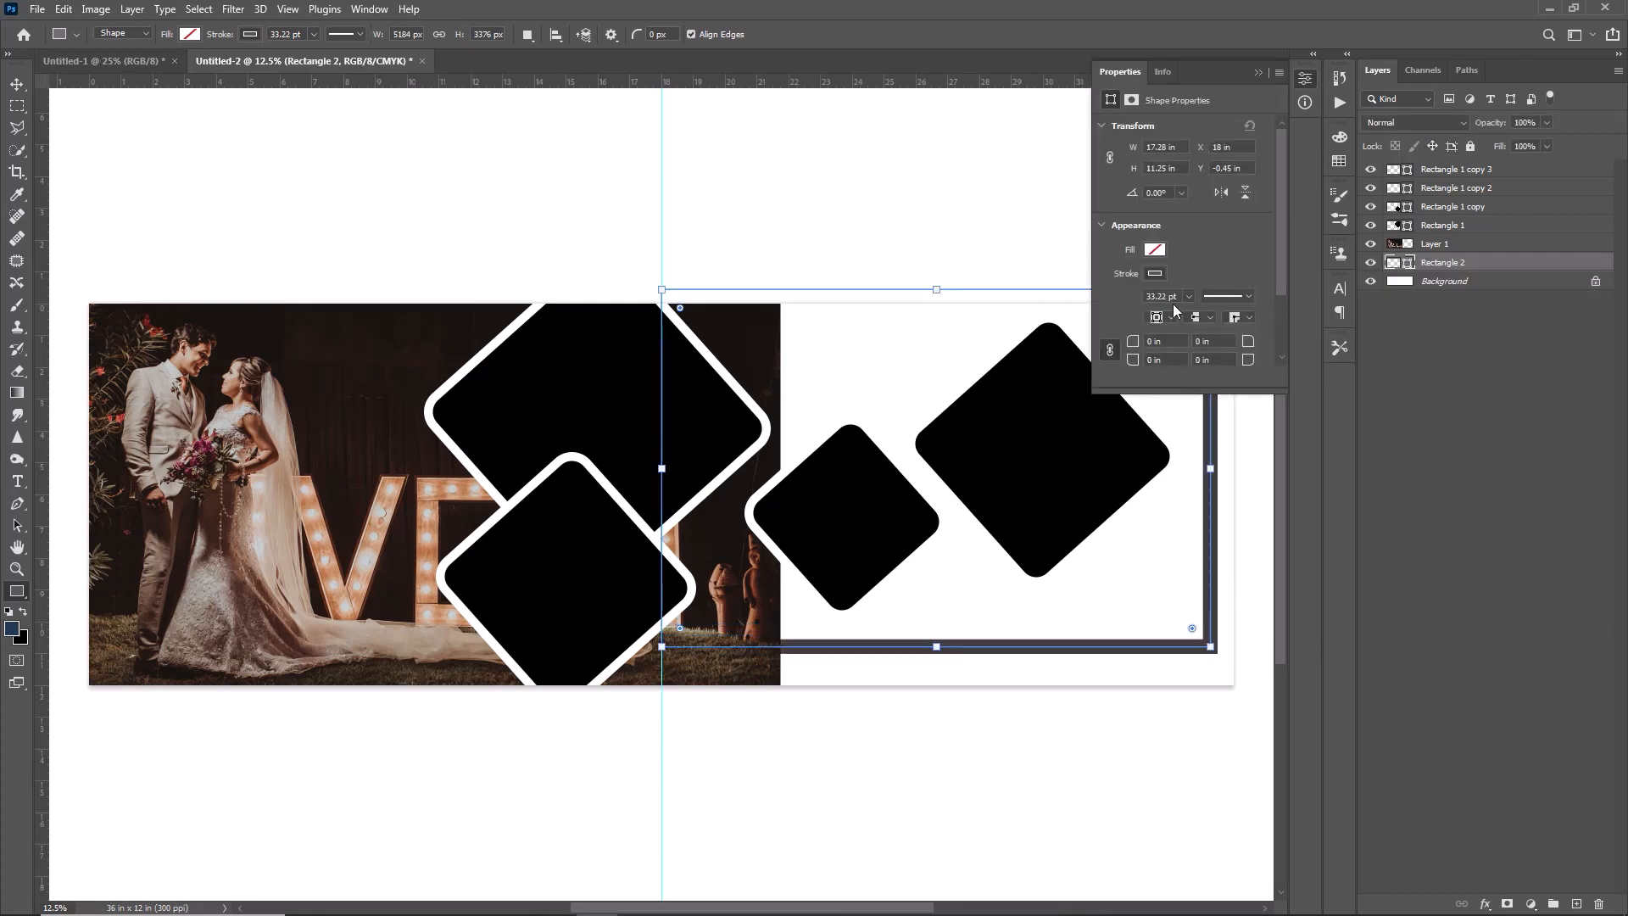
# - Fill the new rectangle with the dark reddish brown 4f1909
pyautogui.click(1154, 274)
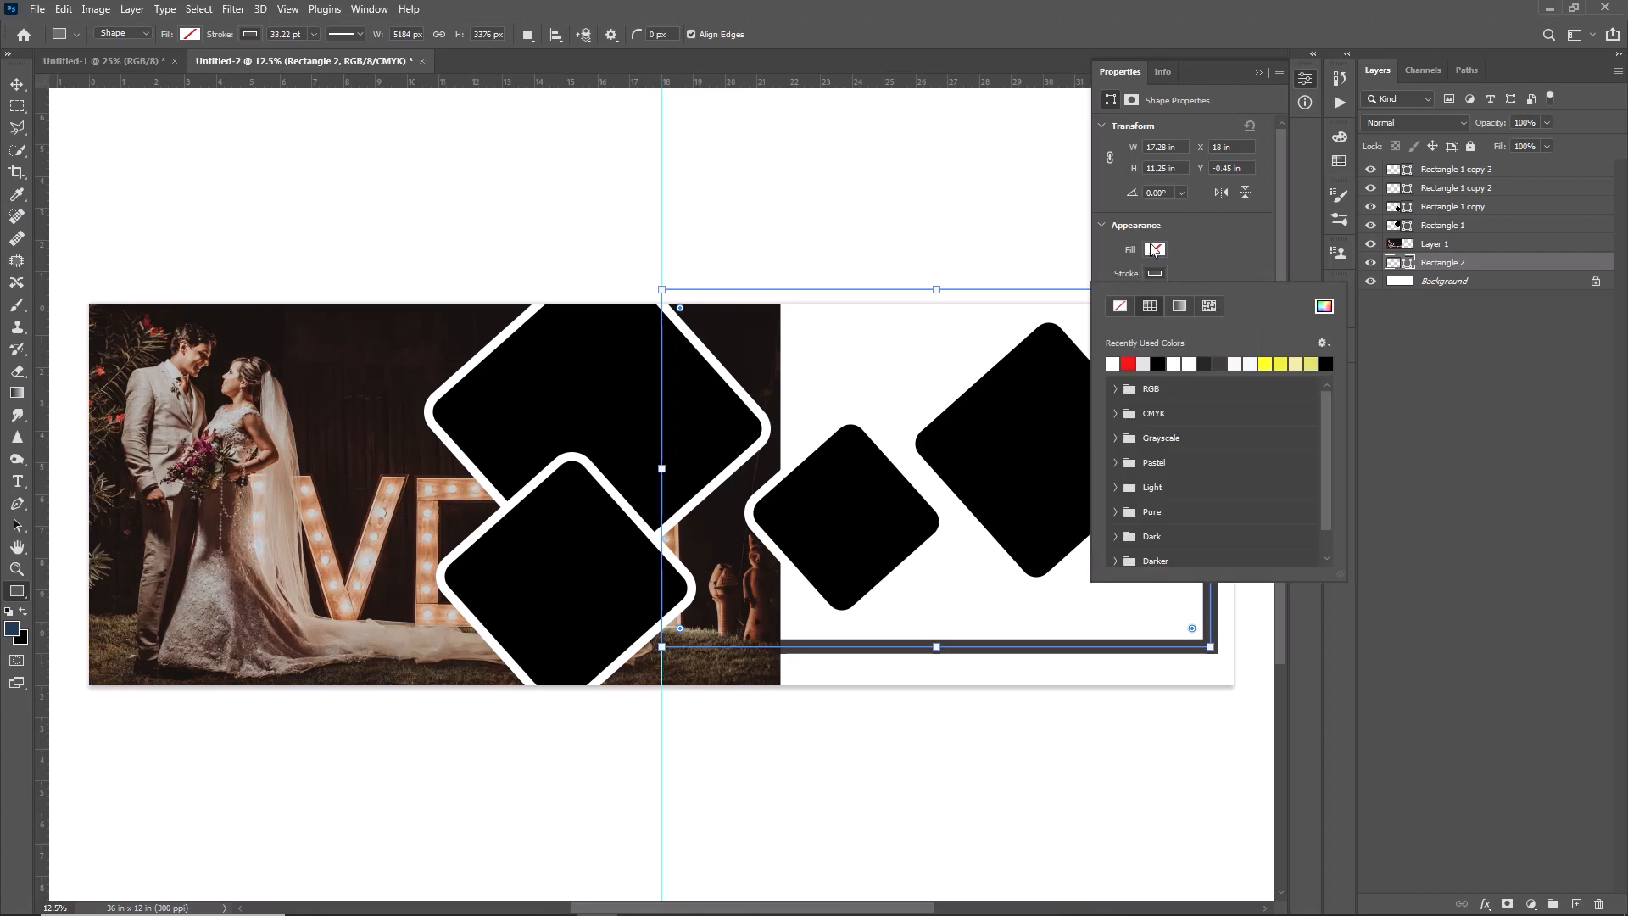
pyautogui.click(1155, 249)
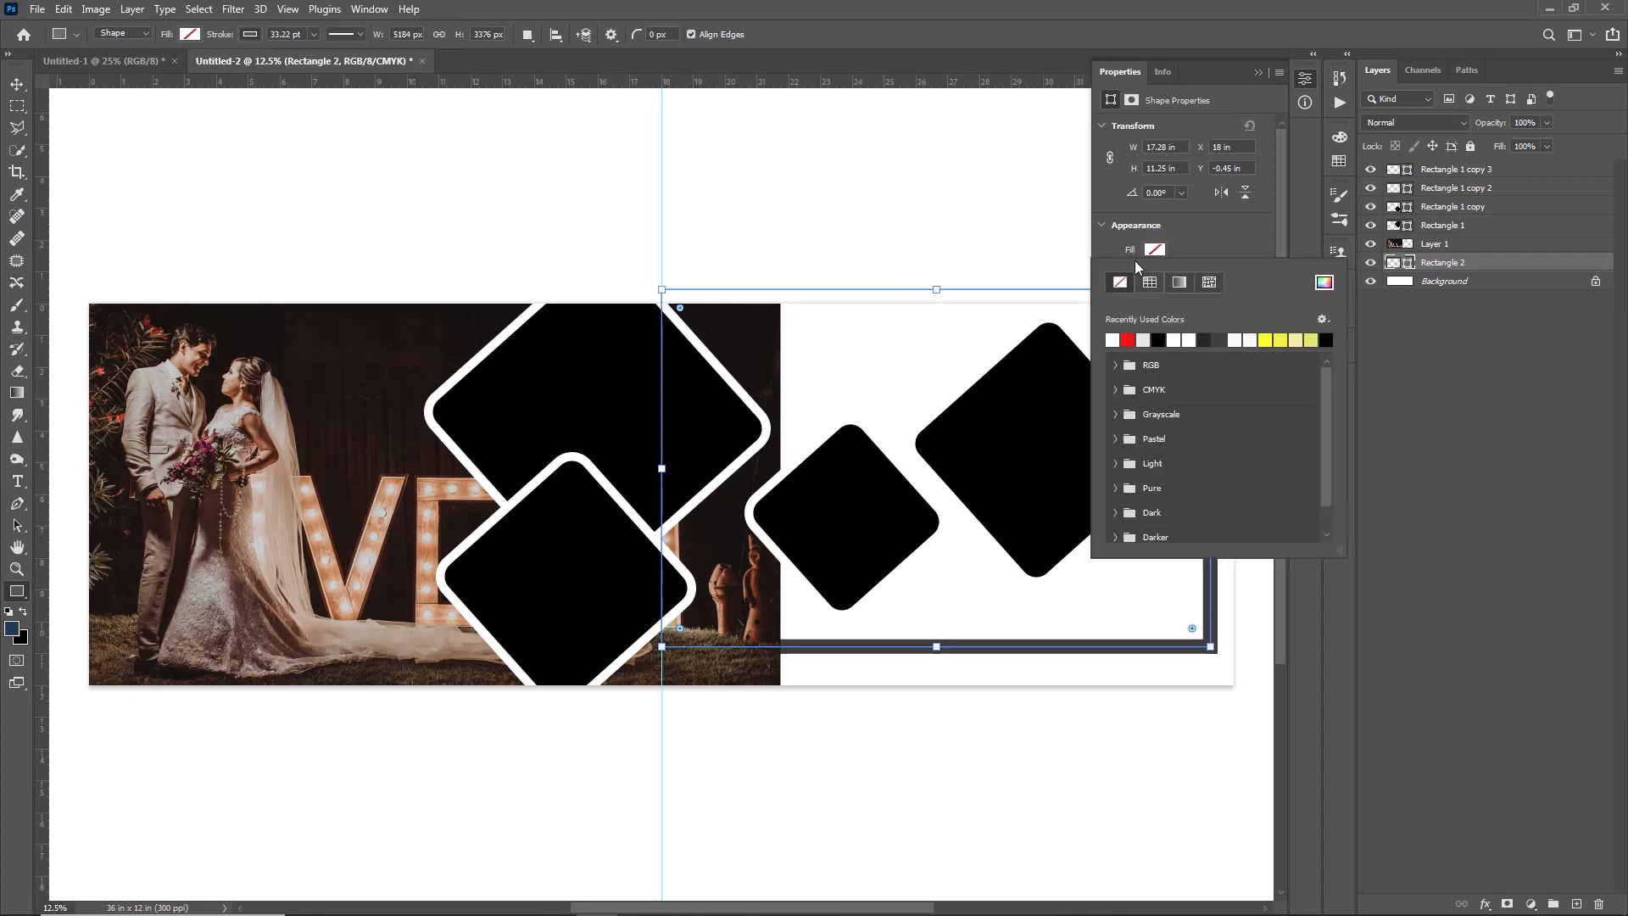
pyautogui.click(1324, 283)
pyautogui.click(916, 272)
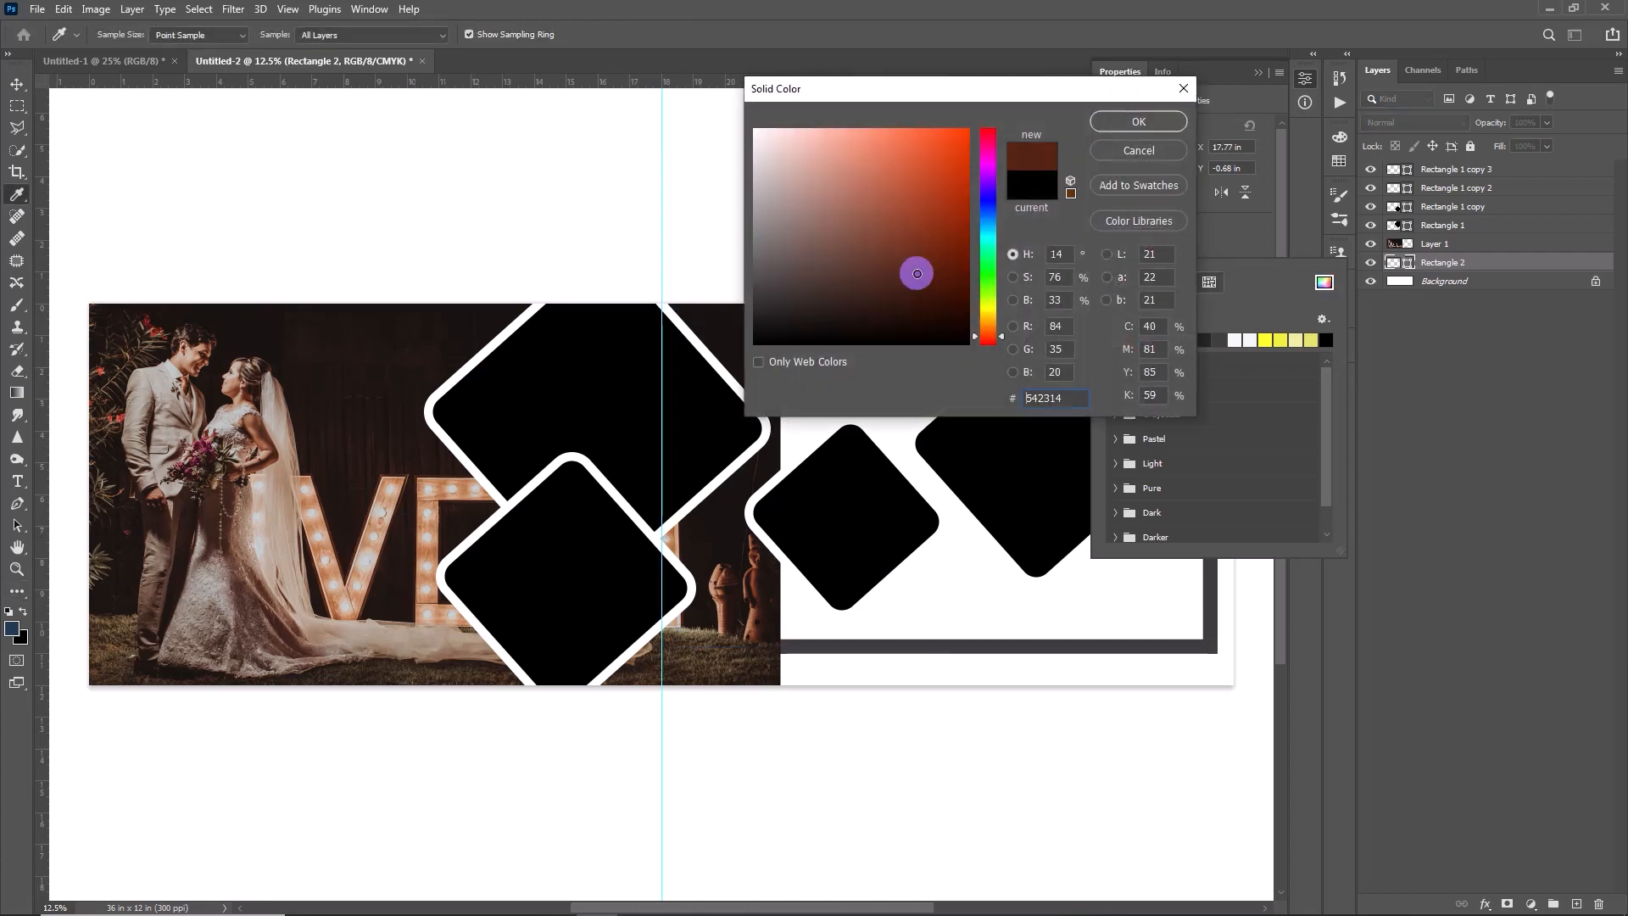
pyautogui.click(947, 278)
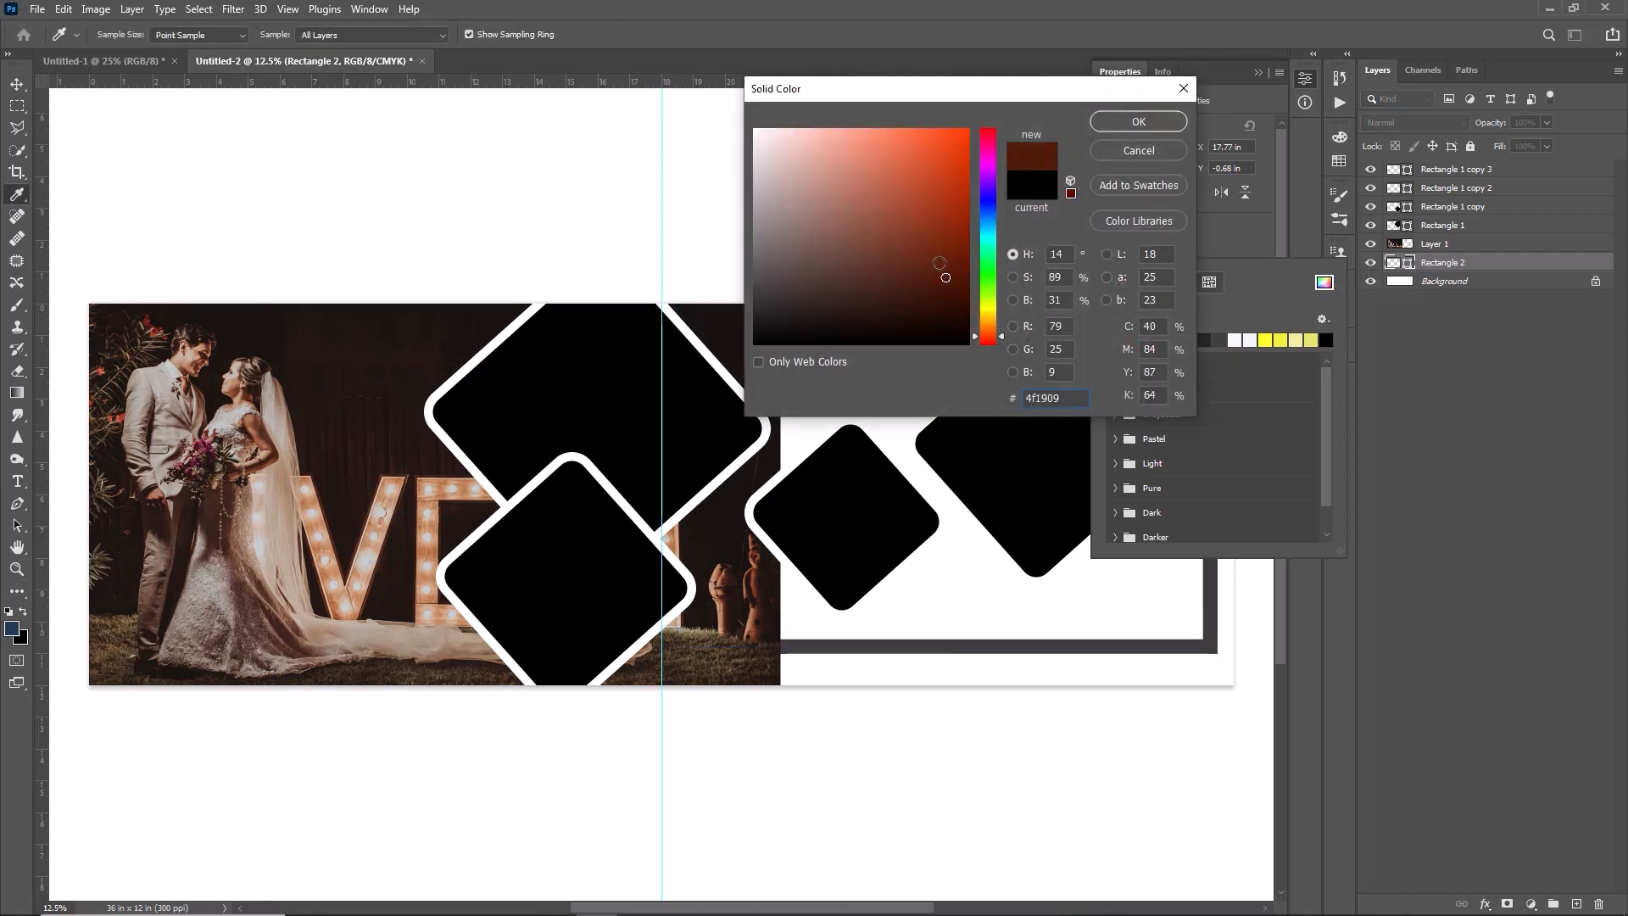
pyautogui.click(1113, 122)
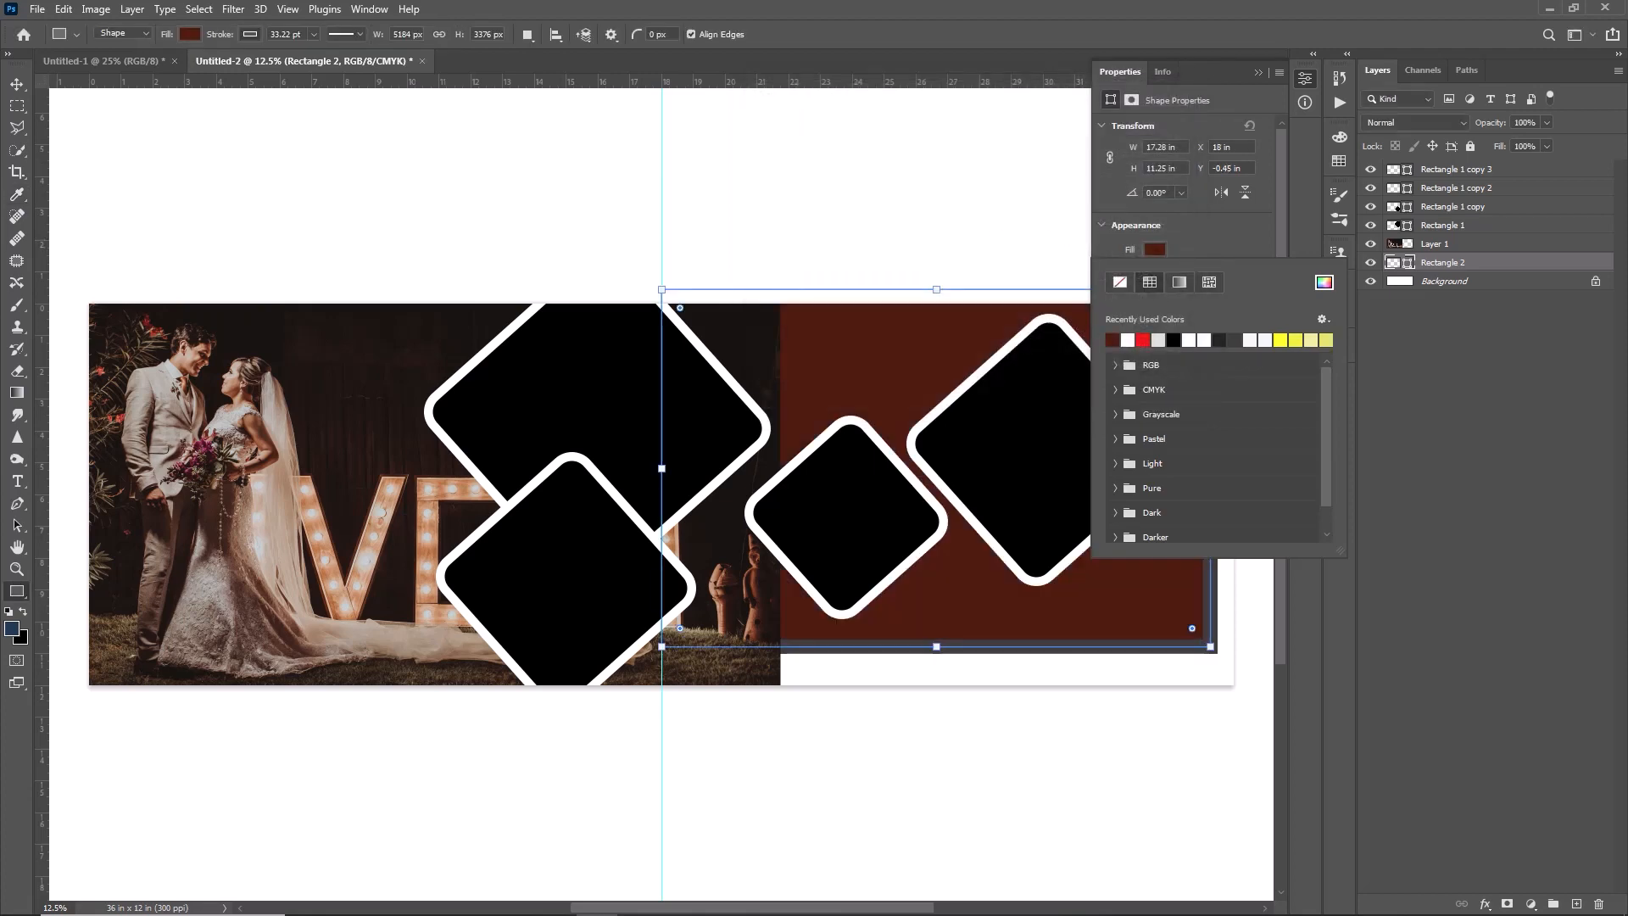
pyautogui.click(1253, 72)
pyautogui.click(1253, 71)
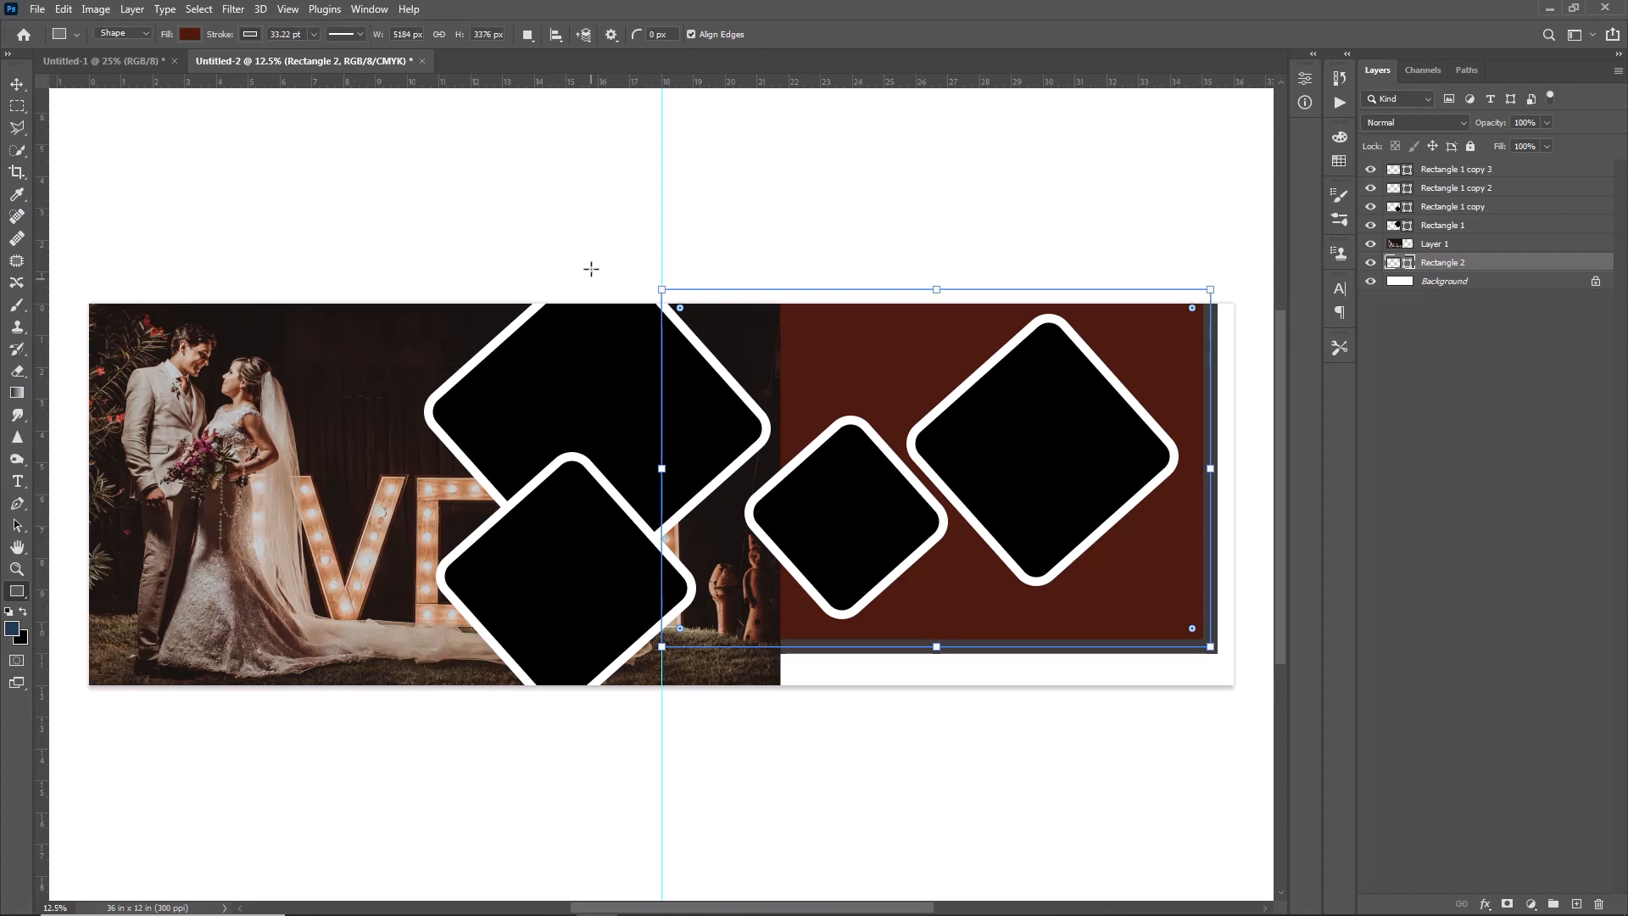
# - Rotate the brown rectangle diagonally and position it behind the diamonds on the right half of the canvas
pyautogui.hotkey('ctrl', 't')
pyautogui.moveTo(619, 275); pyautogui.dragTo(566, 436)
pyautogui.press('Return')
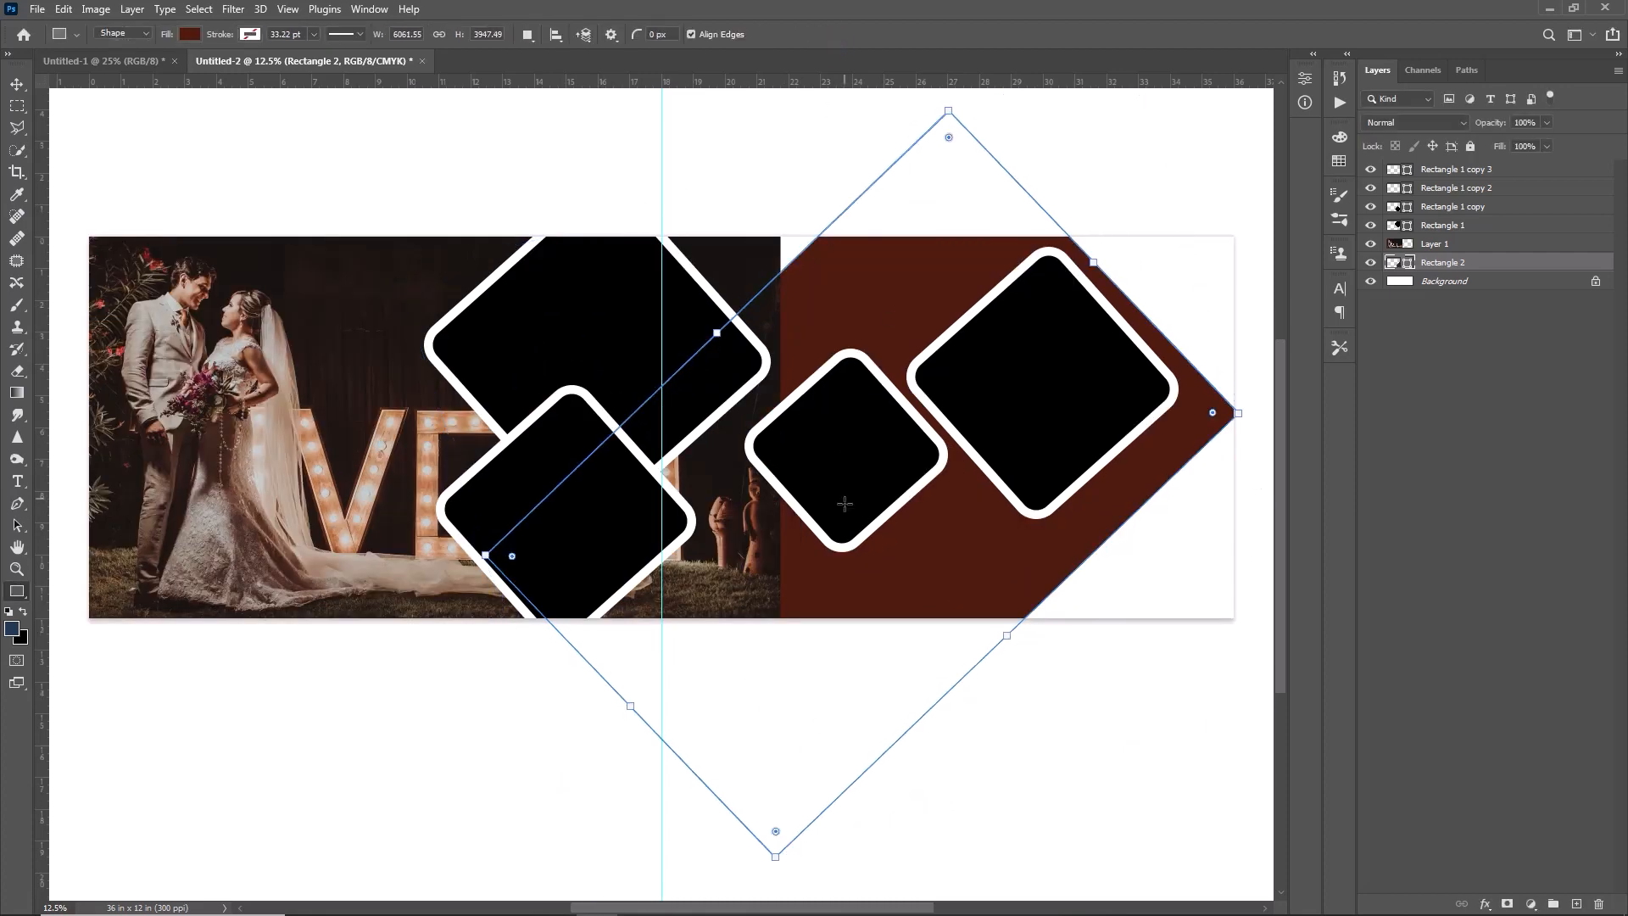
pyautogui.press('v')
pyautogui.moveTo(752, 596); pyautogui.dragTo(776, 594)
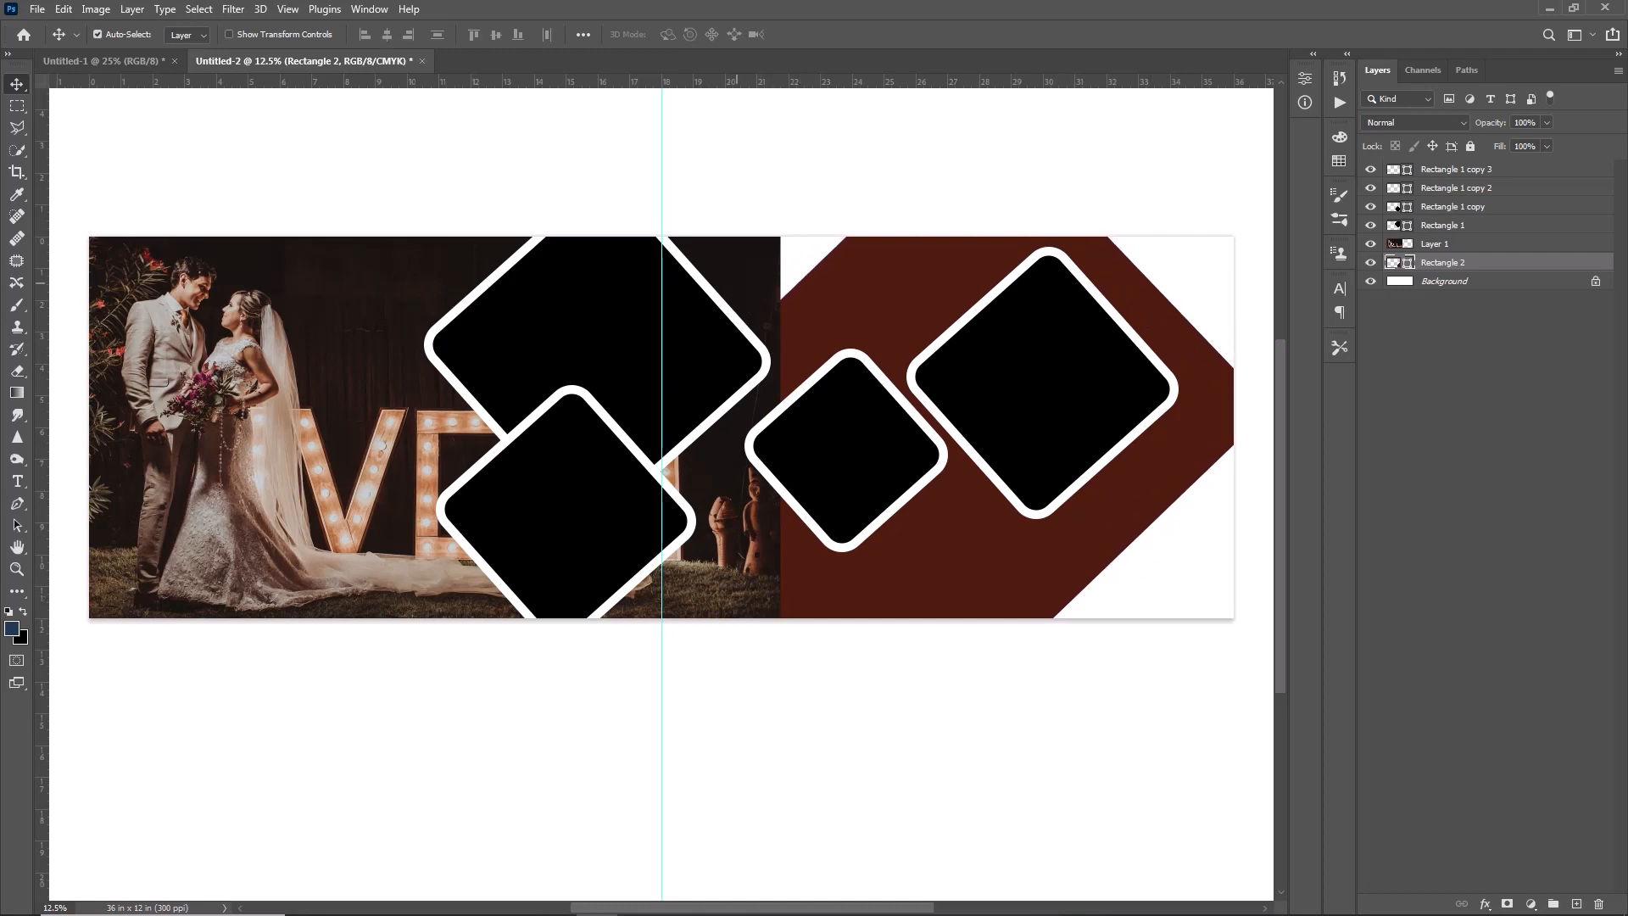
# - Delete the part of the wedding photo that extends right of the centre guide
pyautogui.click(747, 270)
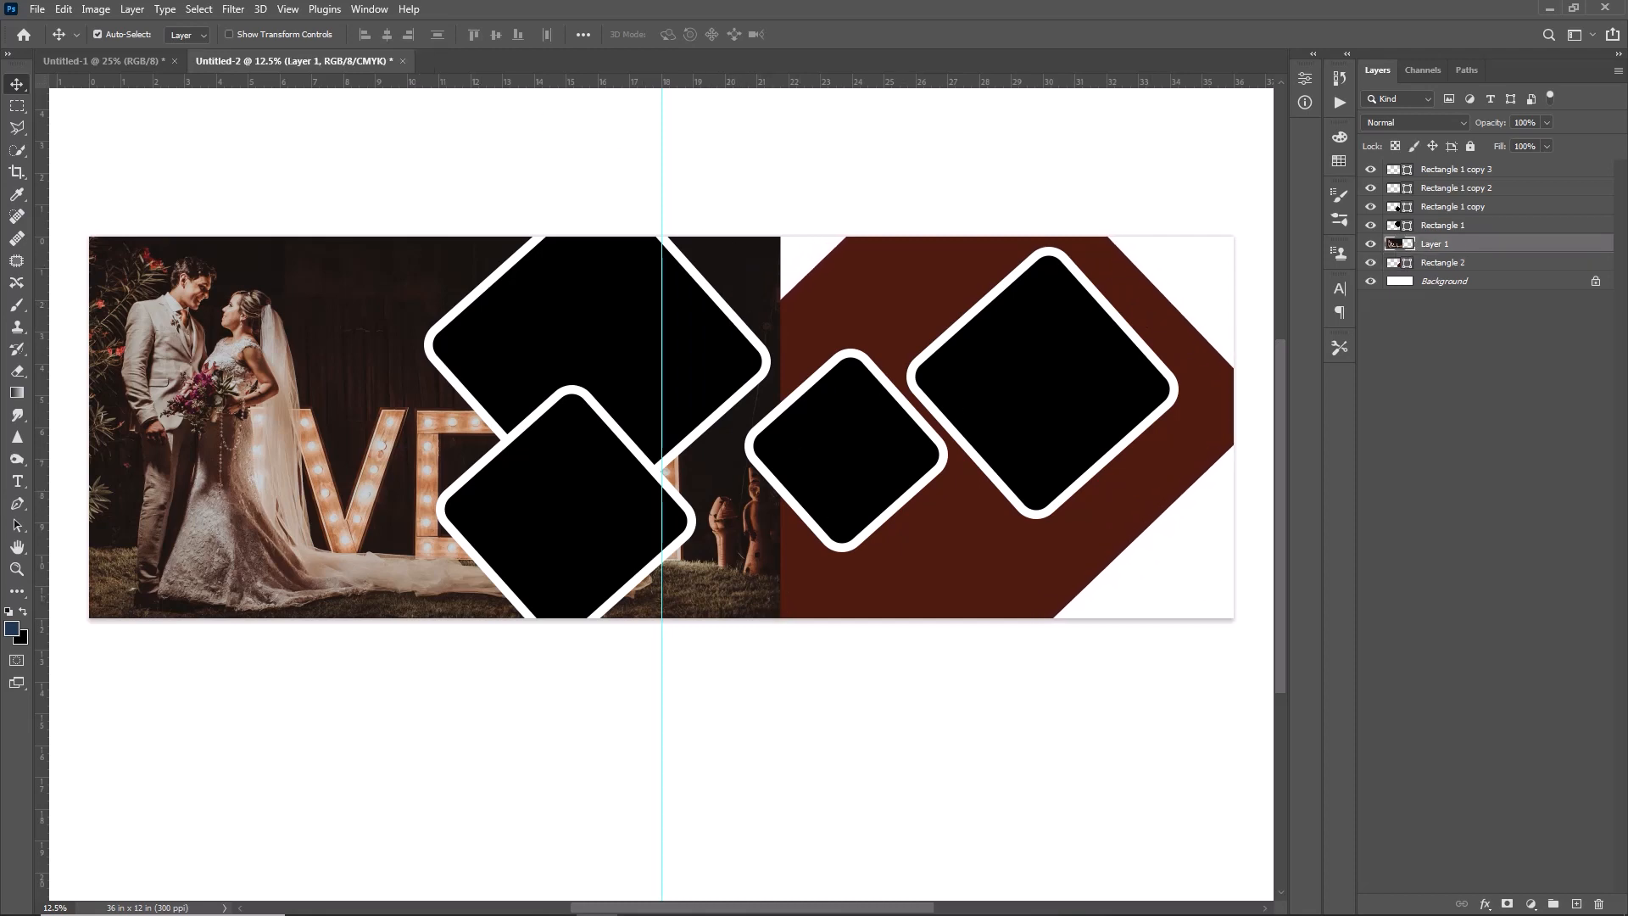
pyautogui.press('m')
pyautogui.moveTo(662, 235); pyautogui.dragTo(845, 620)
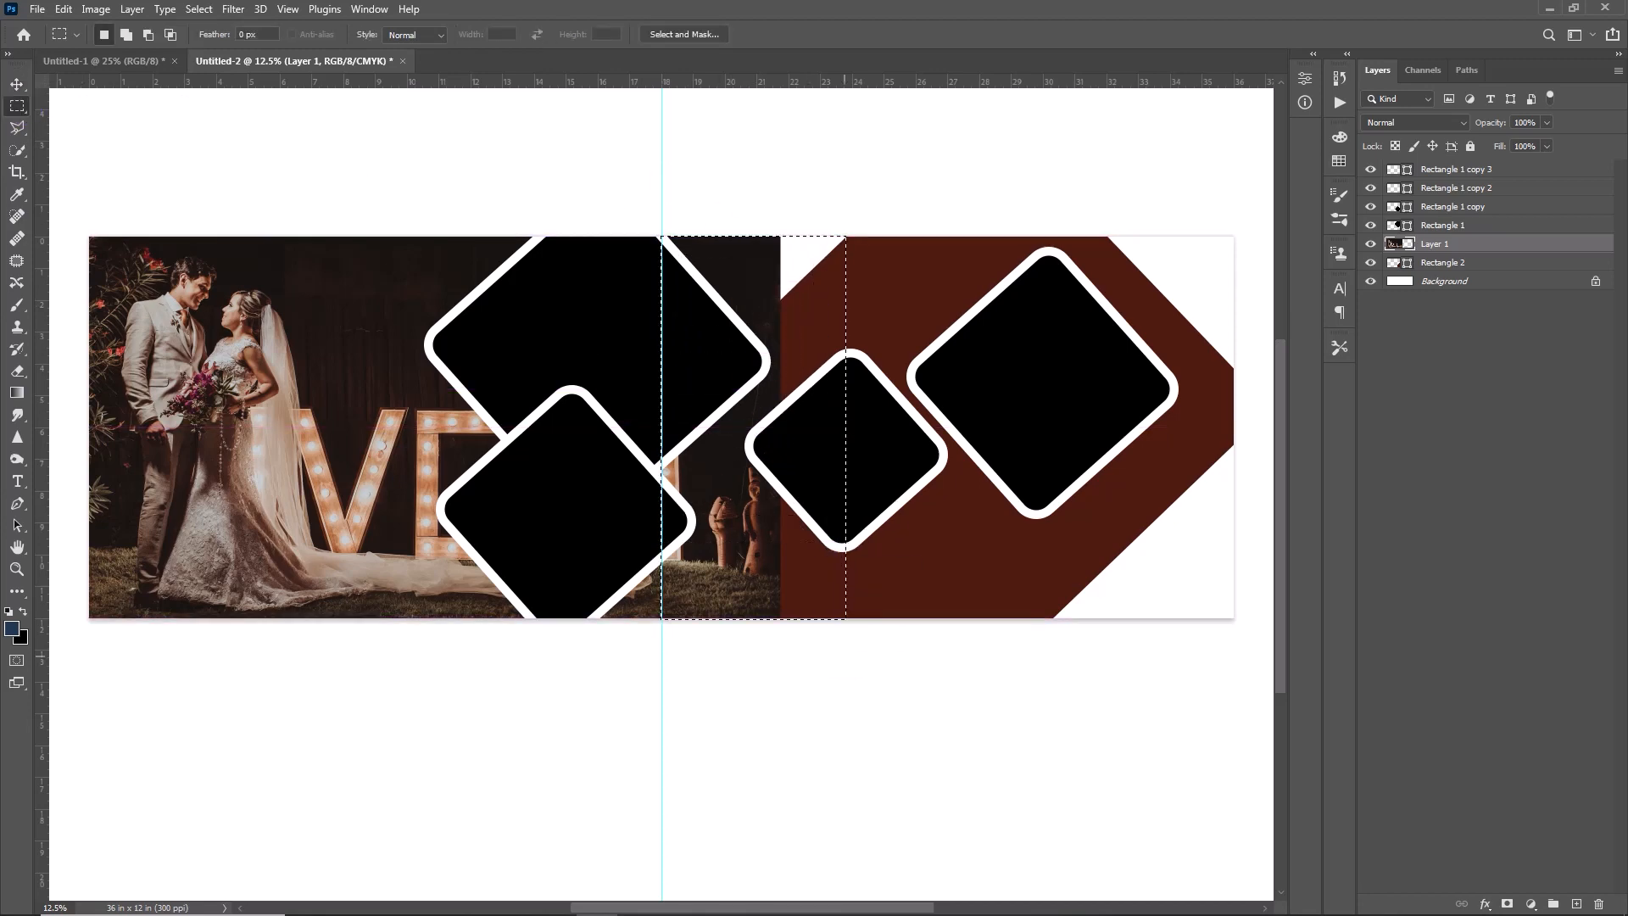
pyautogui.press('Delete')
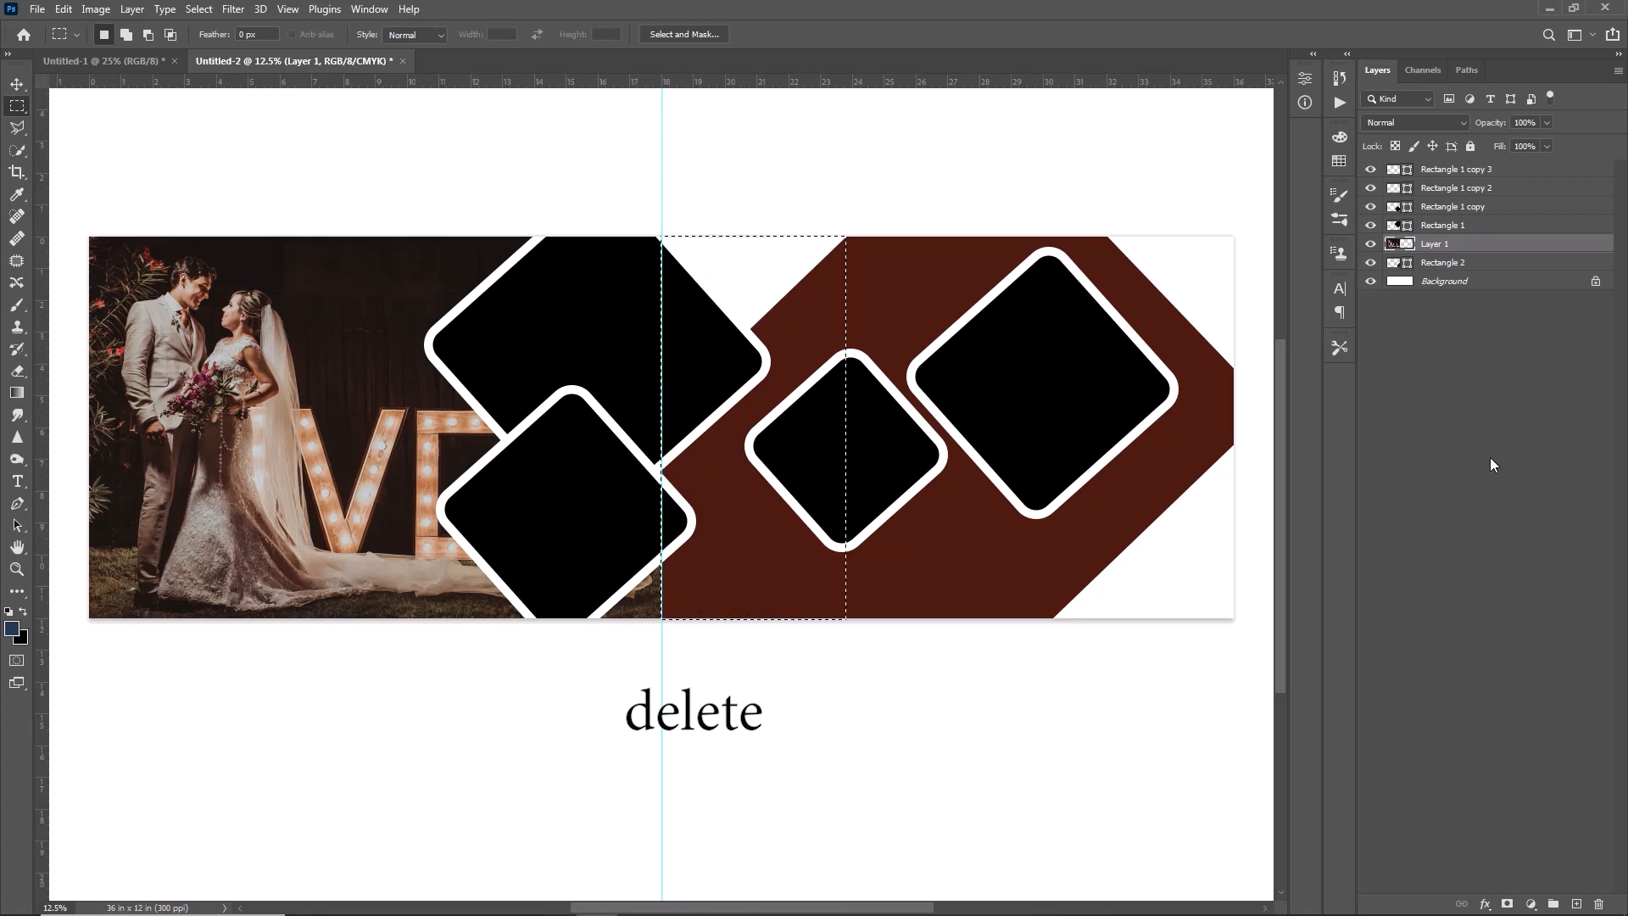
# - Drop the selection and draw a strokeless rectangle about 18.48 by 14.43 in from the centre guide, just above the Background layer
pyautogui.hotkey('ctrl', 'd')
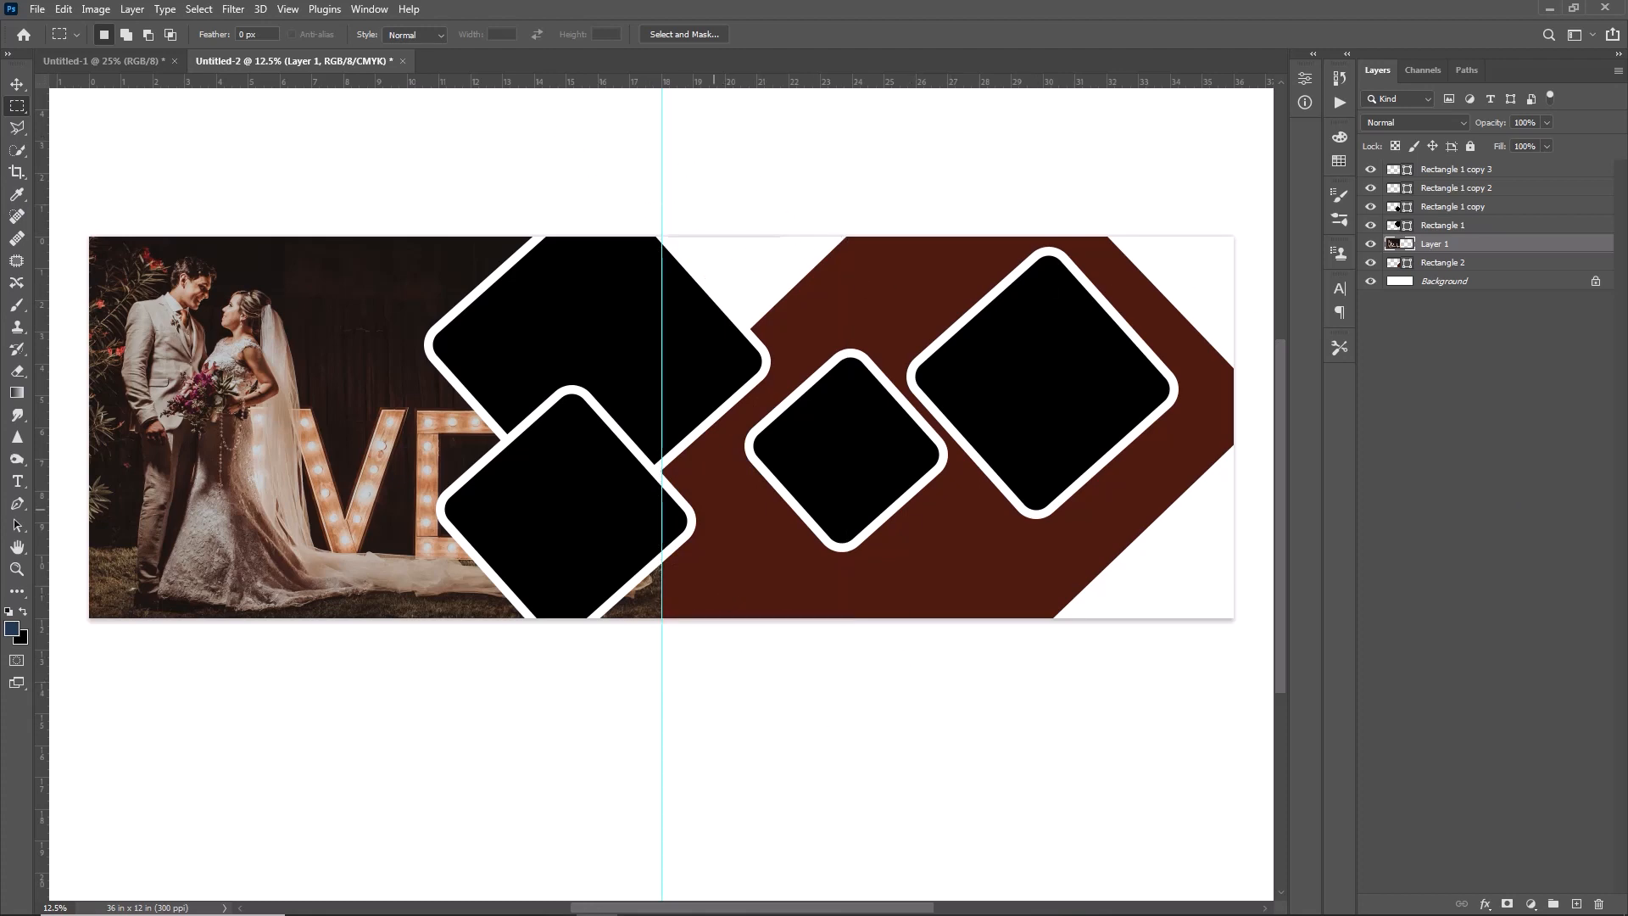
pyautogui.keyDown('ctrl'); pyautogui.click(726, 275); pyautogui.keyUp('ctrl')
pyautogui.click(18, 592)
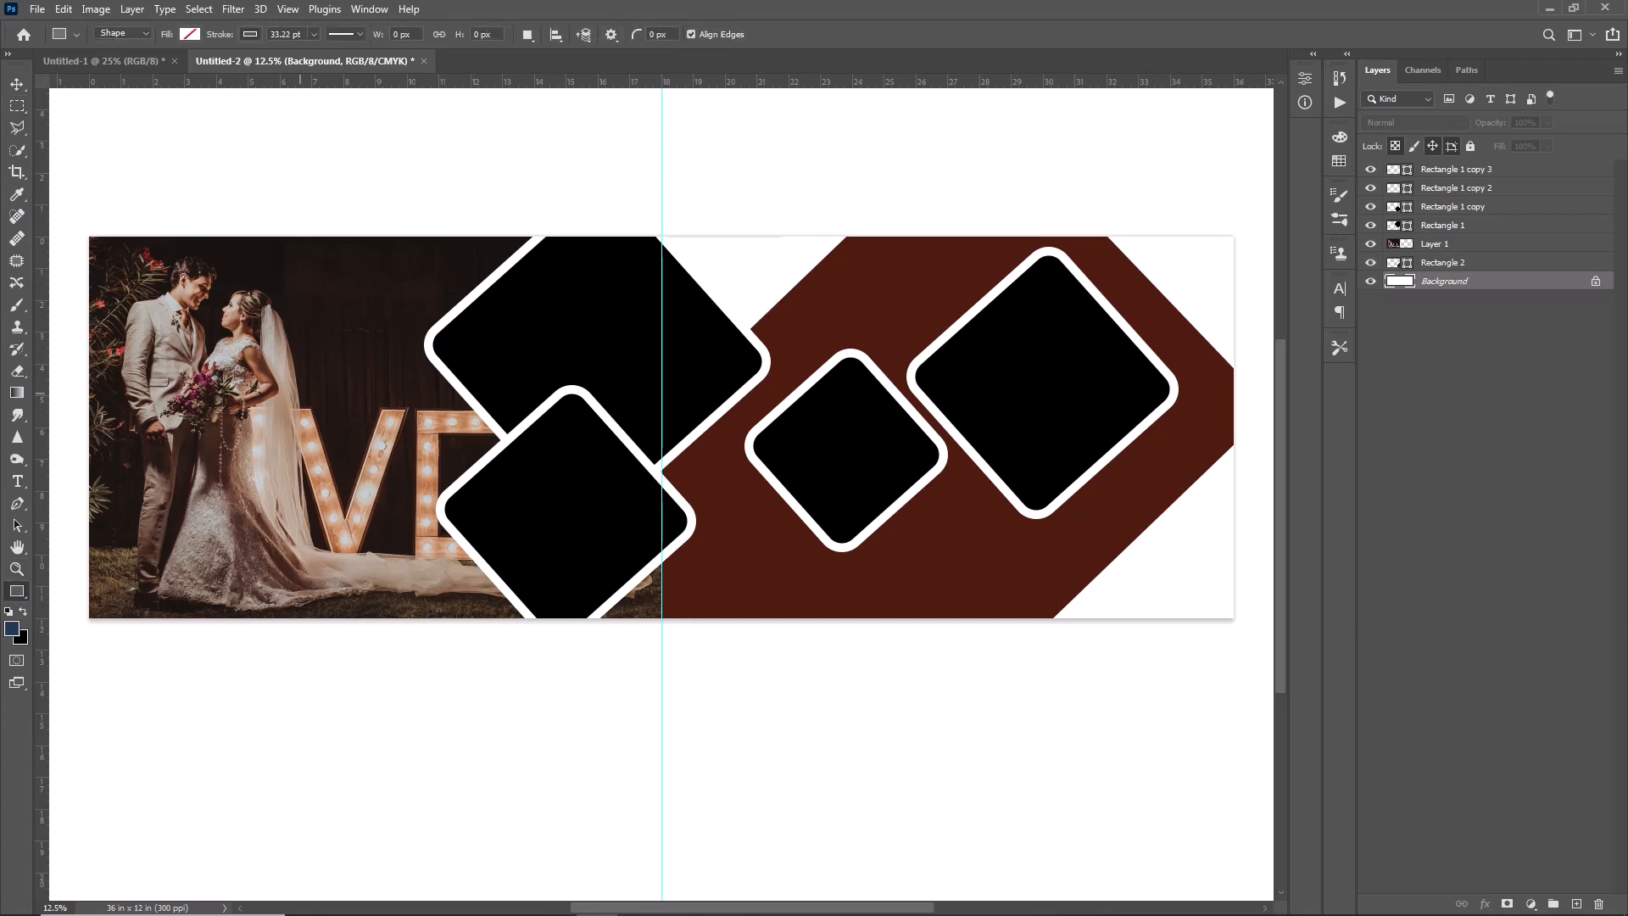
pyautogui.moveTo(666, 176); pyautogui.dragTo(1248, 632)
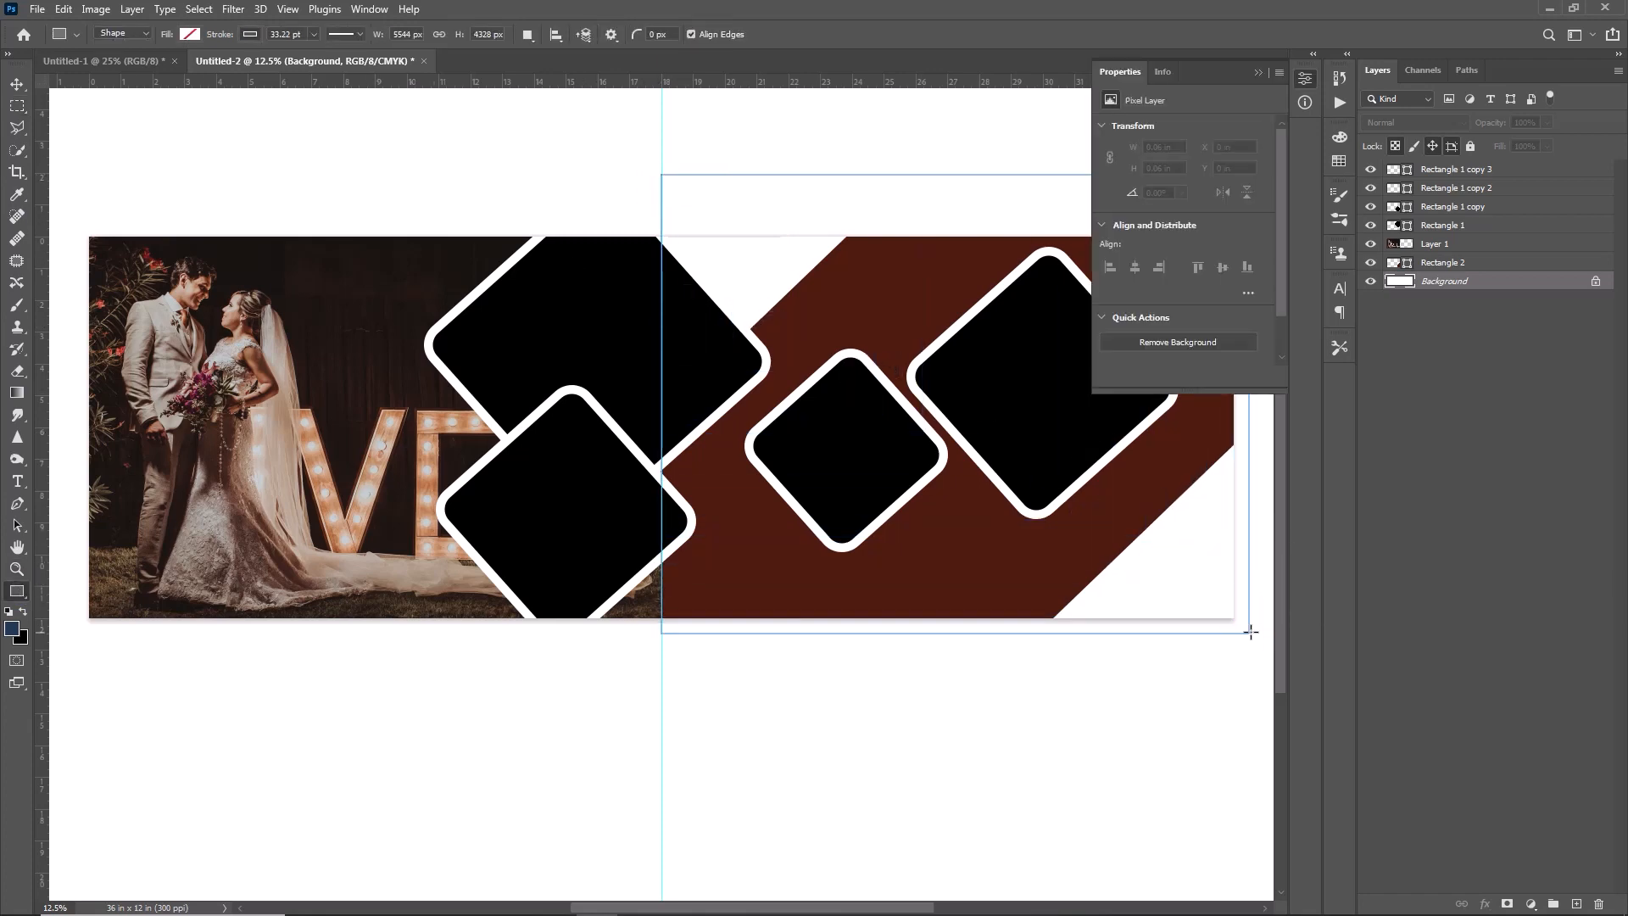
pyautogui.click(1155, 273)
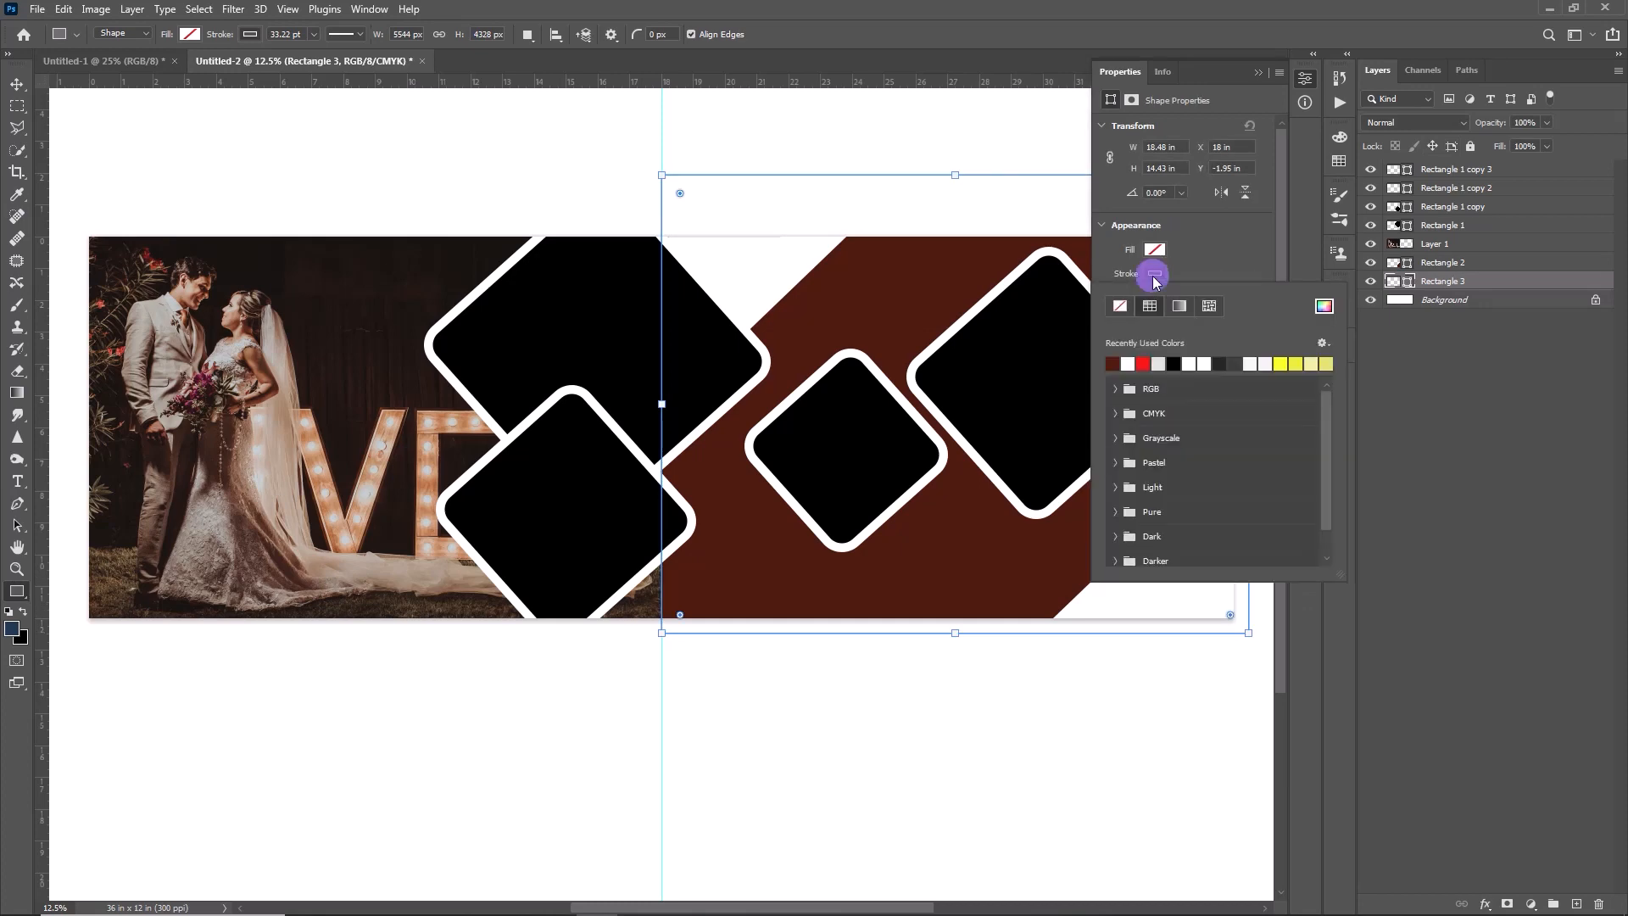
pyautogui.click(1120, 305)
# - Fill the new rectangle behind the brown shape with turquoise 0cc2af
pyautogui.click(1156, 251)
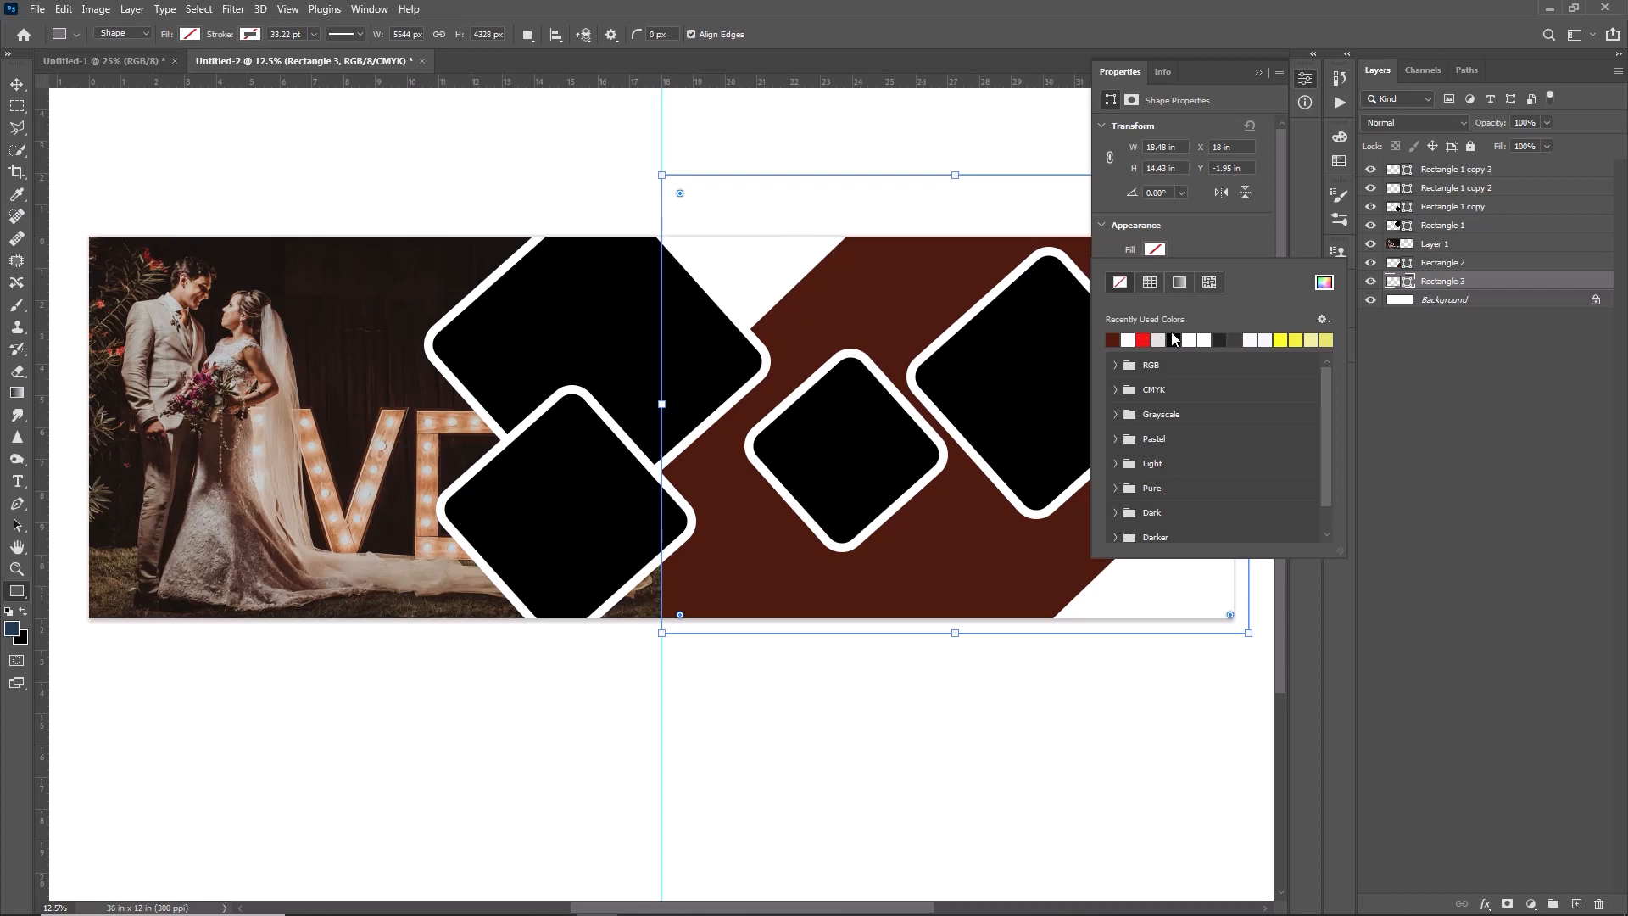
pyautogui.click(1327, 285)
pyautogui.click(988, 241)
pyautogui.click(956, 180)
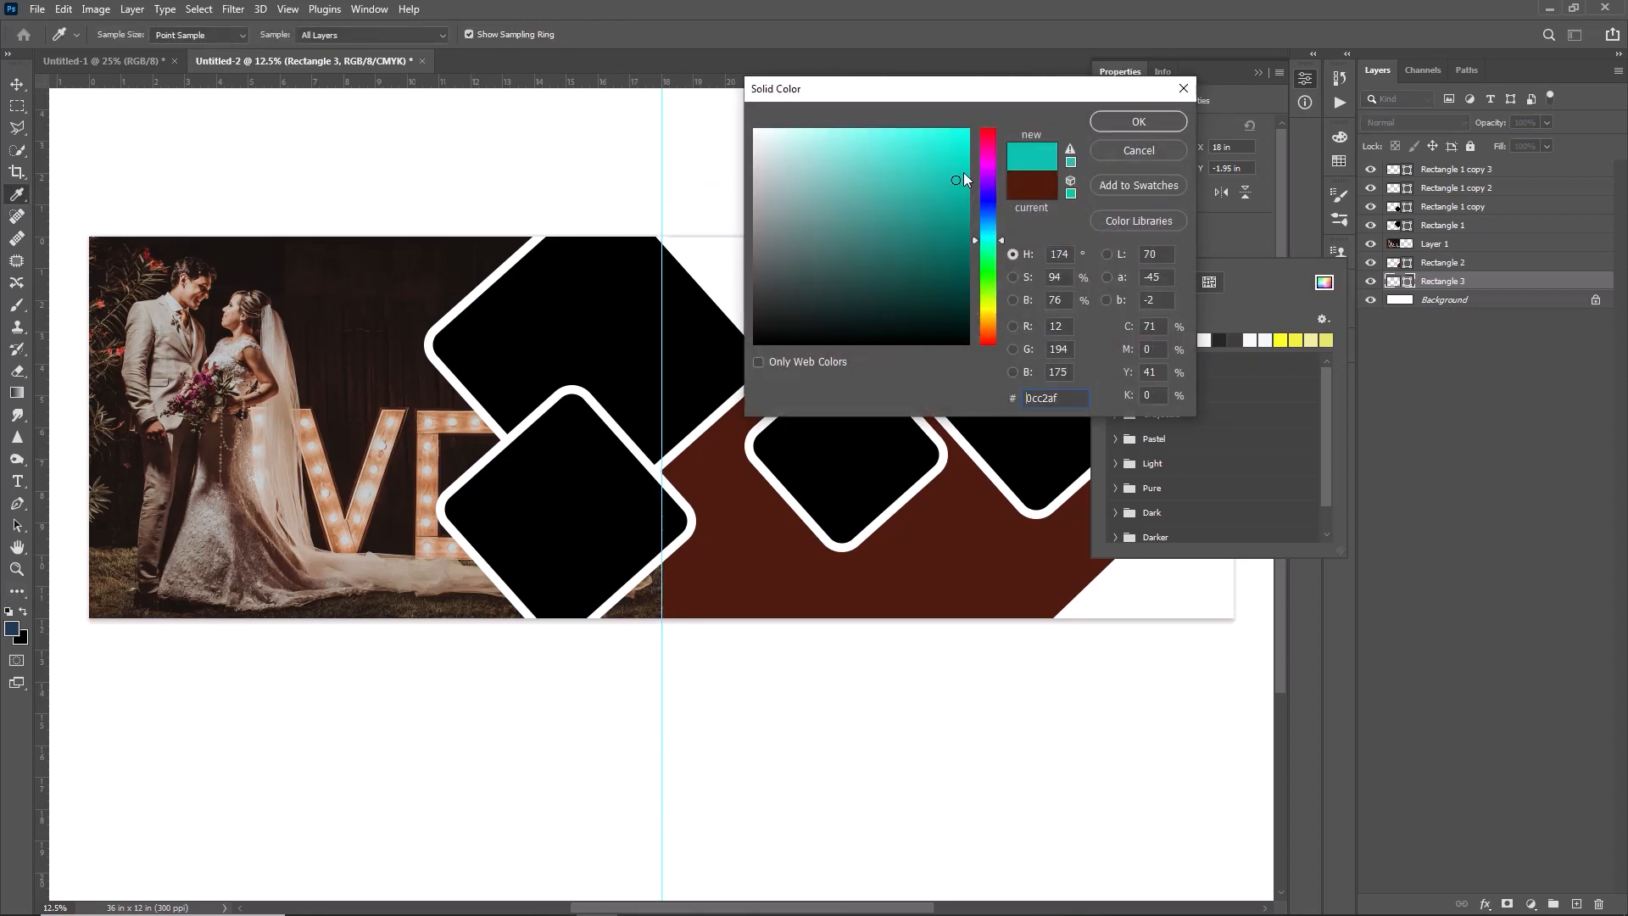
pyautogui.click(1123, 119)
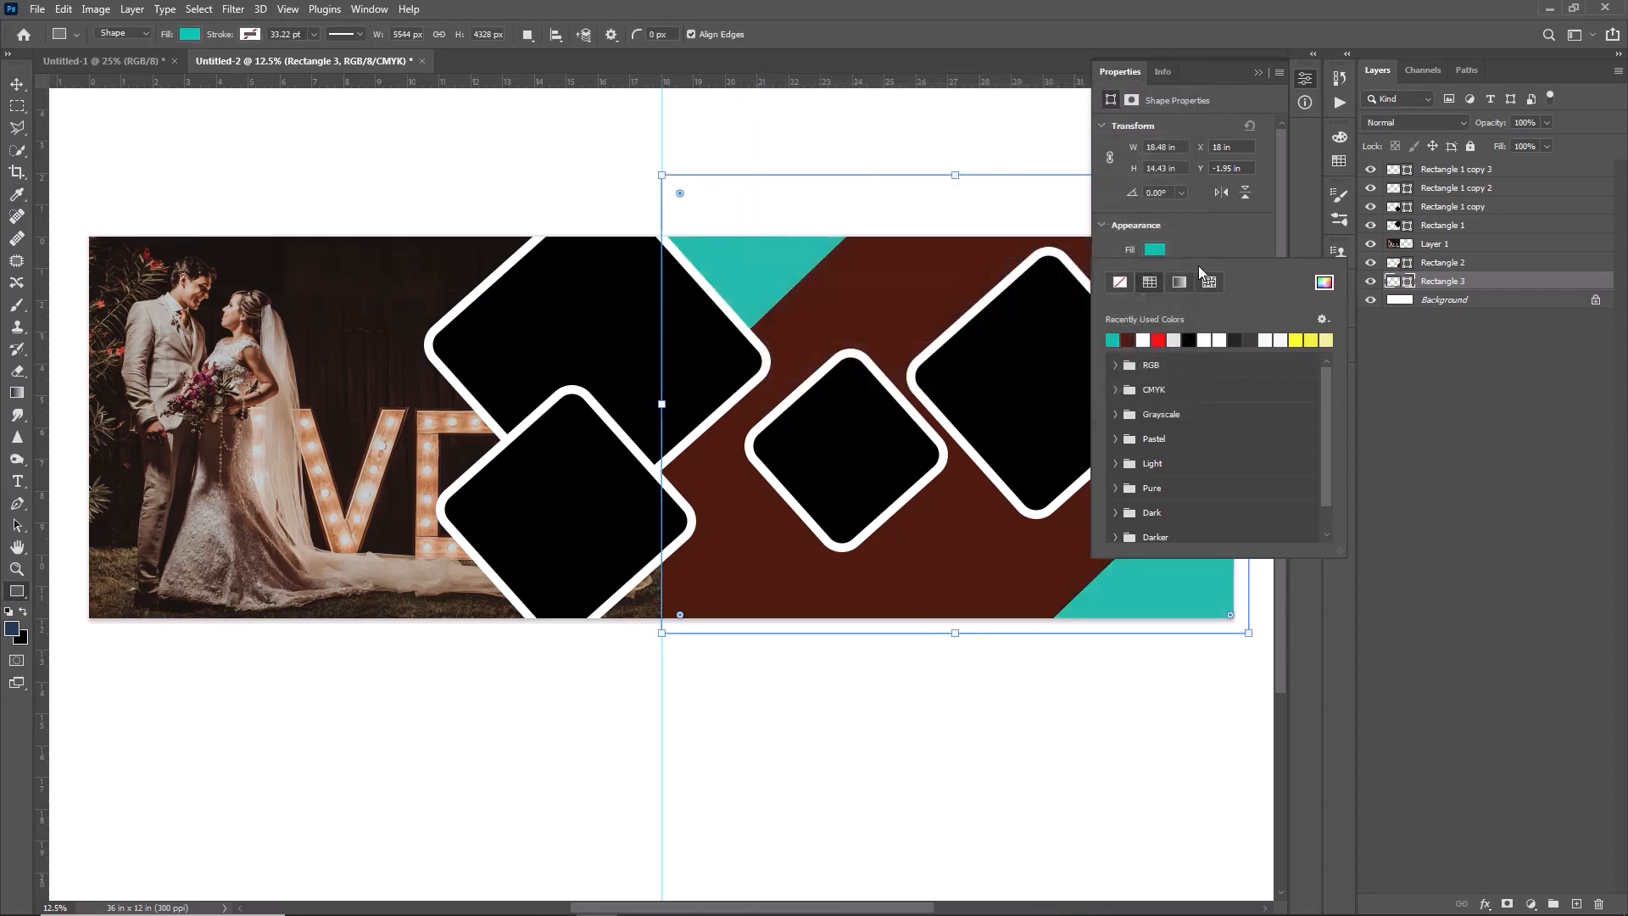
pyautogui.click(1259, 74)
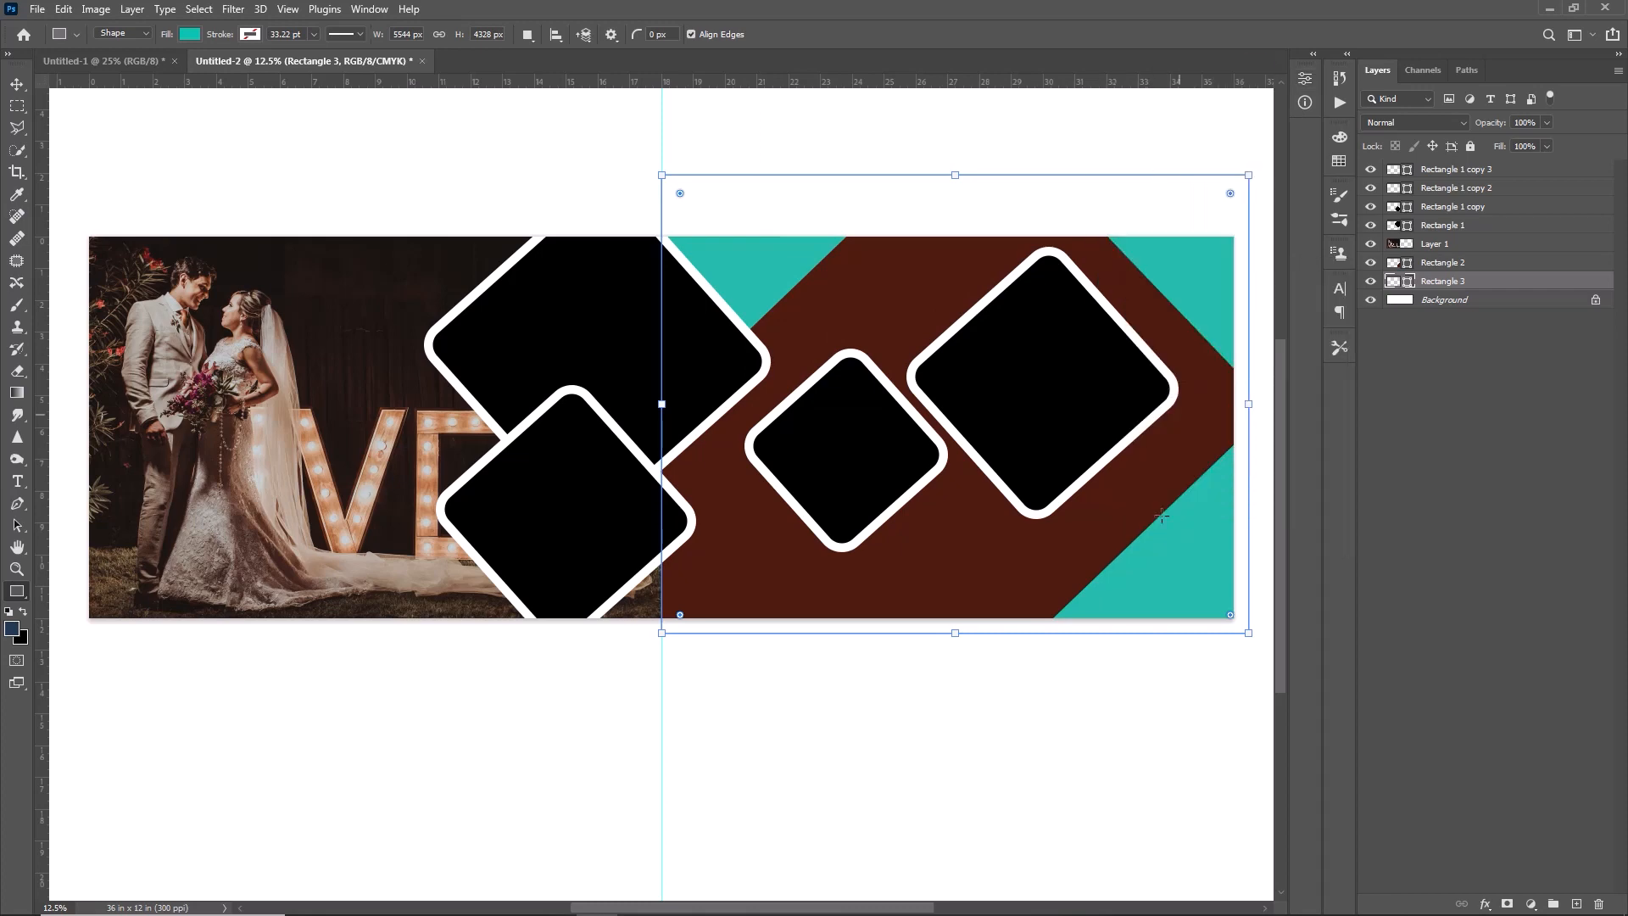
# - With the Pen tool, draw a closed shape about 1592 by 1832 px across the spread's bottom-left corner, above the wedding photo layer
pyautogui.click(22, 509)
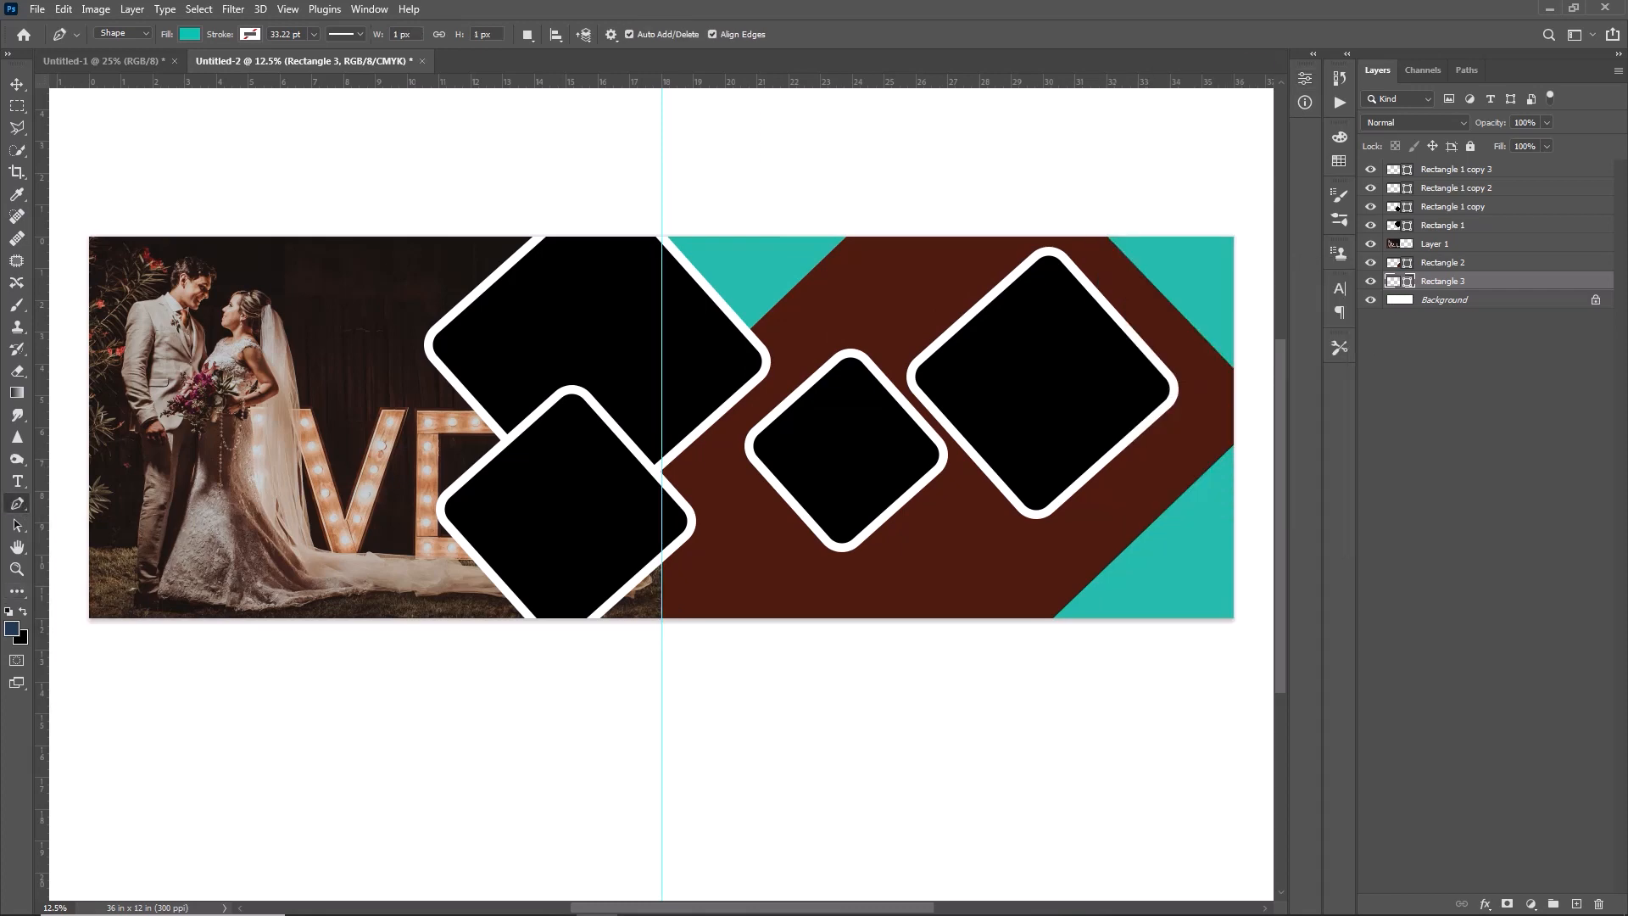
pyautogui.click(1448, 244)
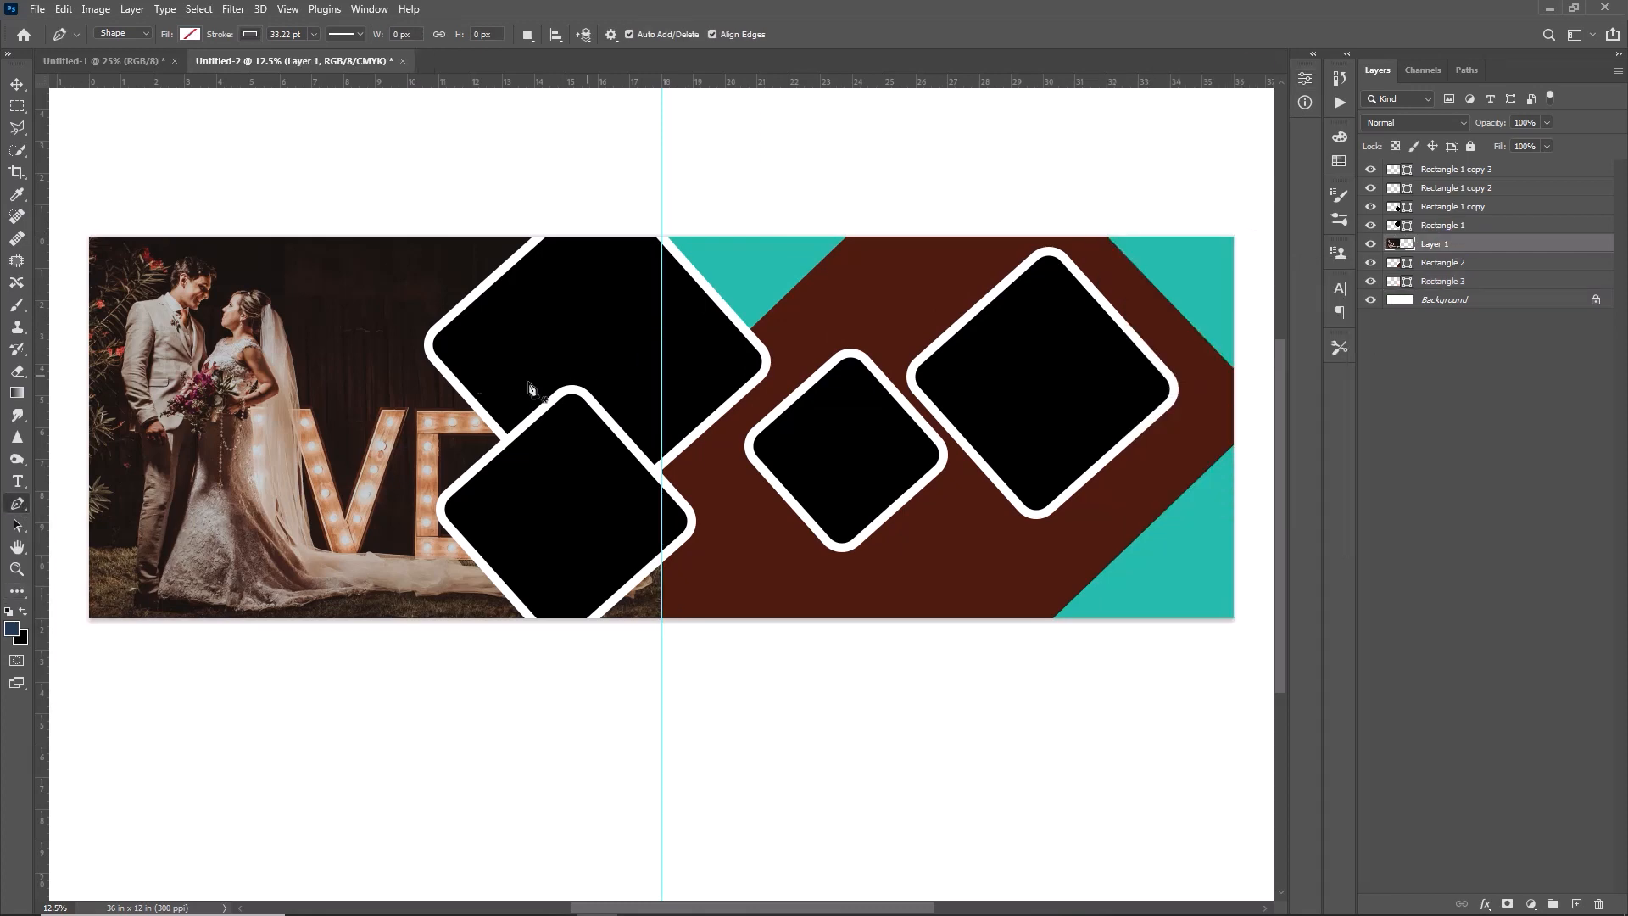
pyautogui.click(71, 496)
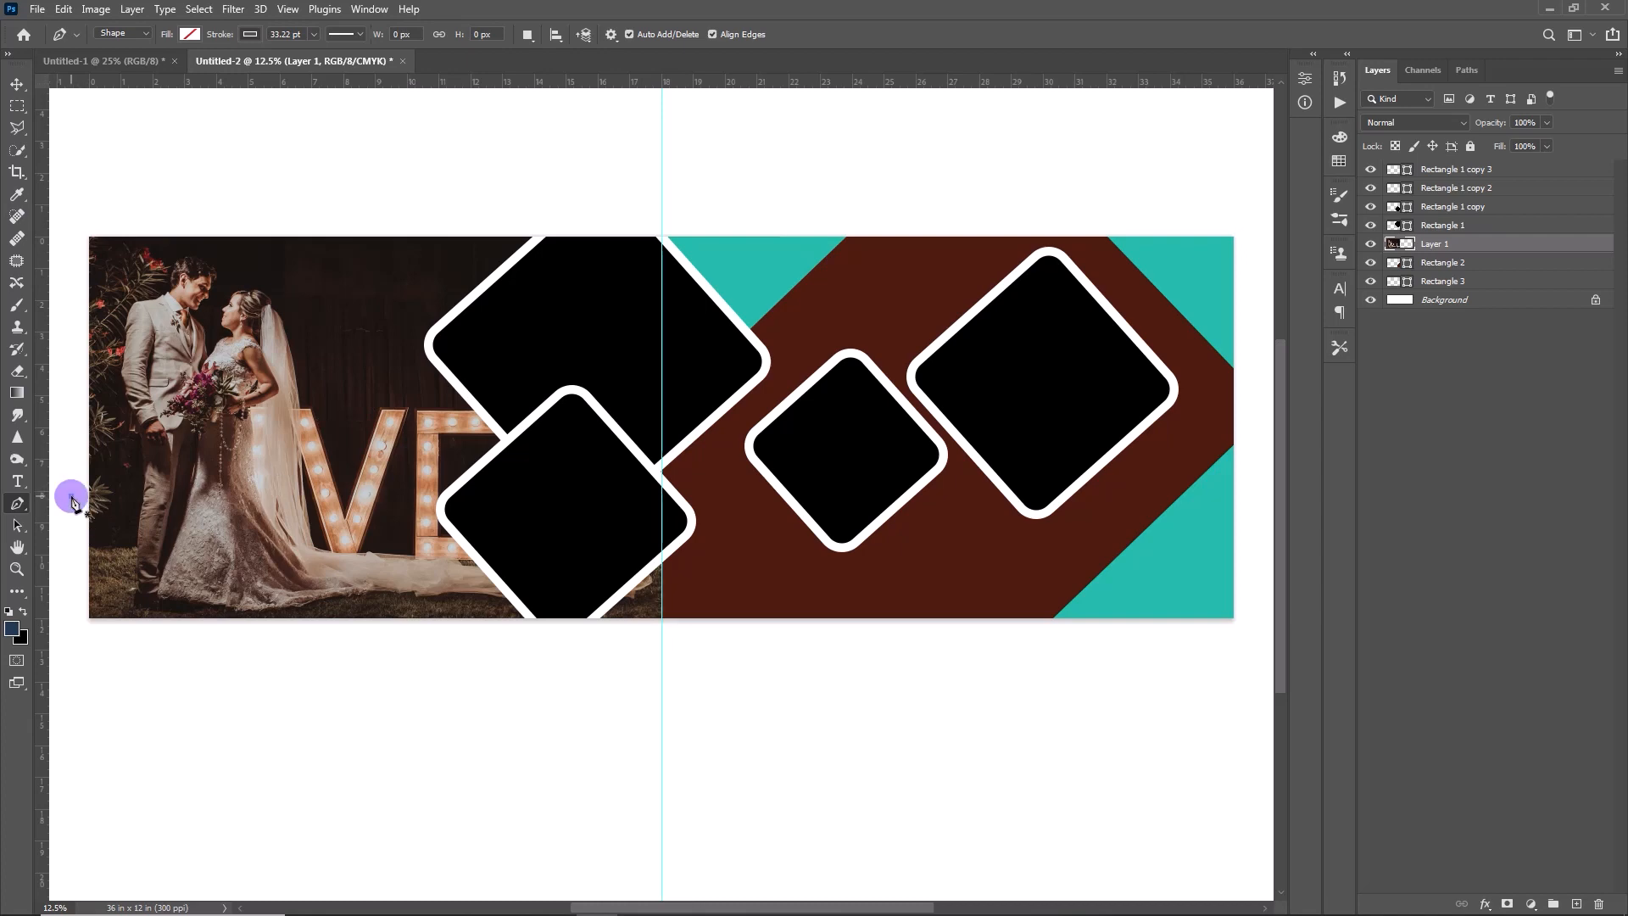
pyautogui.click(233, 663)
pyautogui.click(93, 686)
pyautogui.click(64, 604)
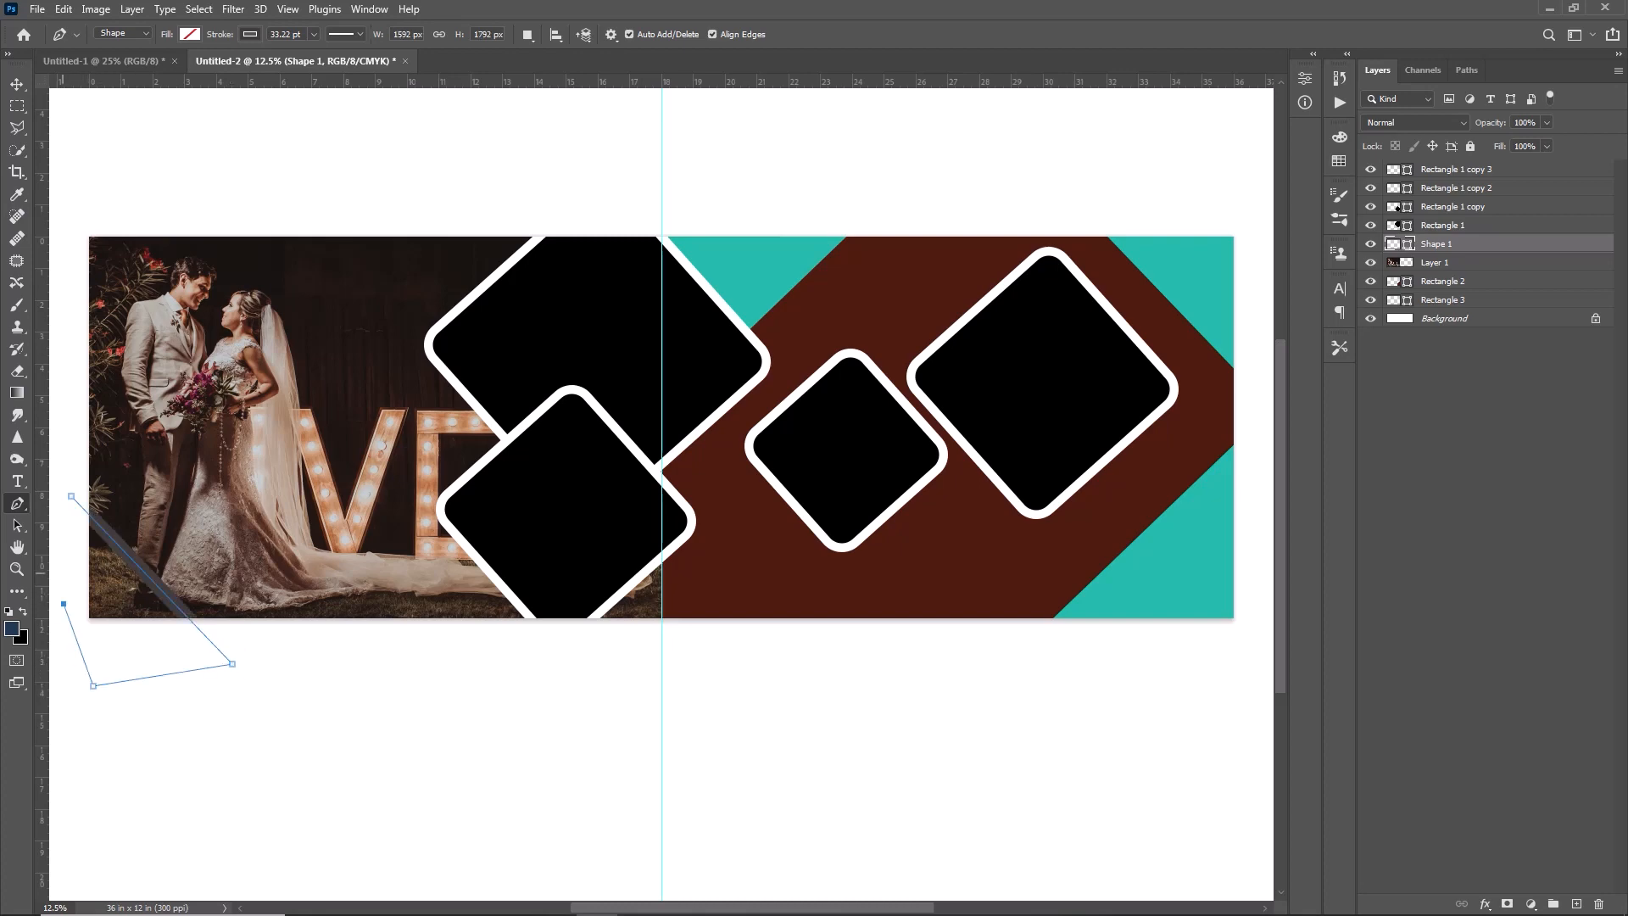
pyautogui.click(71, 493)
# - Remove the corner shape's stroke and fill it with a bright orange-red
pyautogui.click(250, 34)
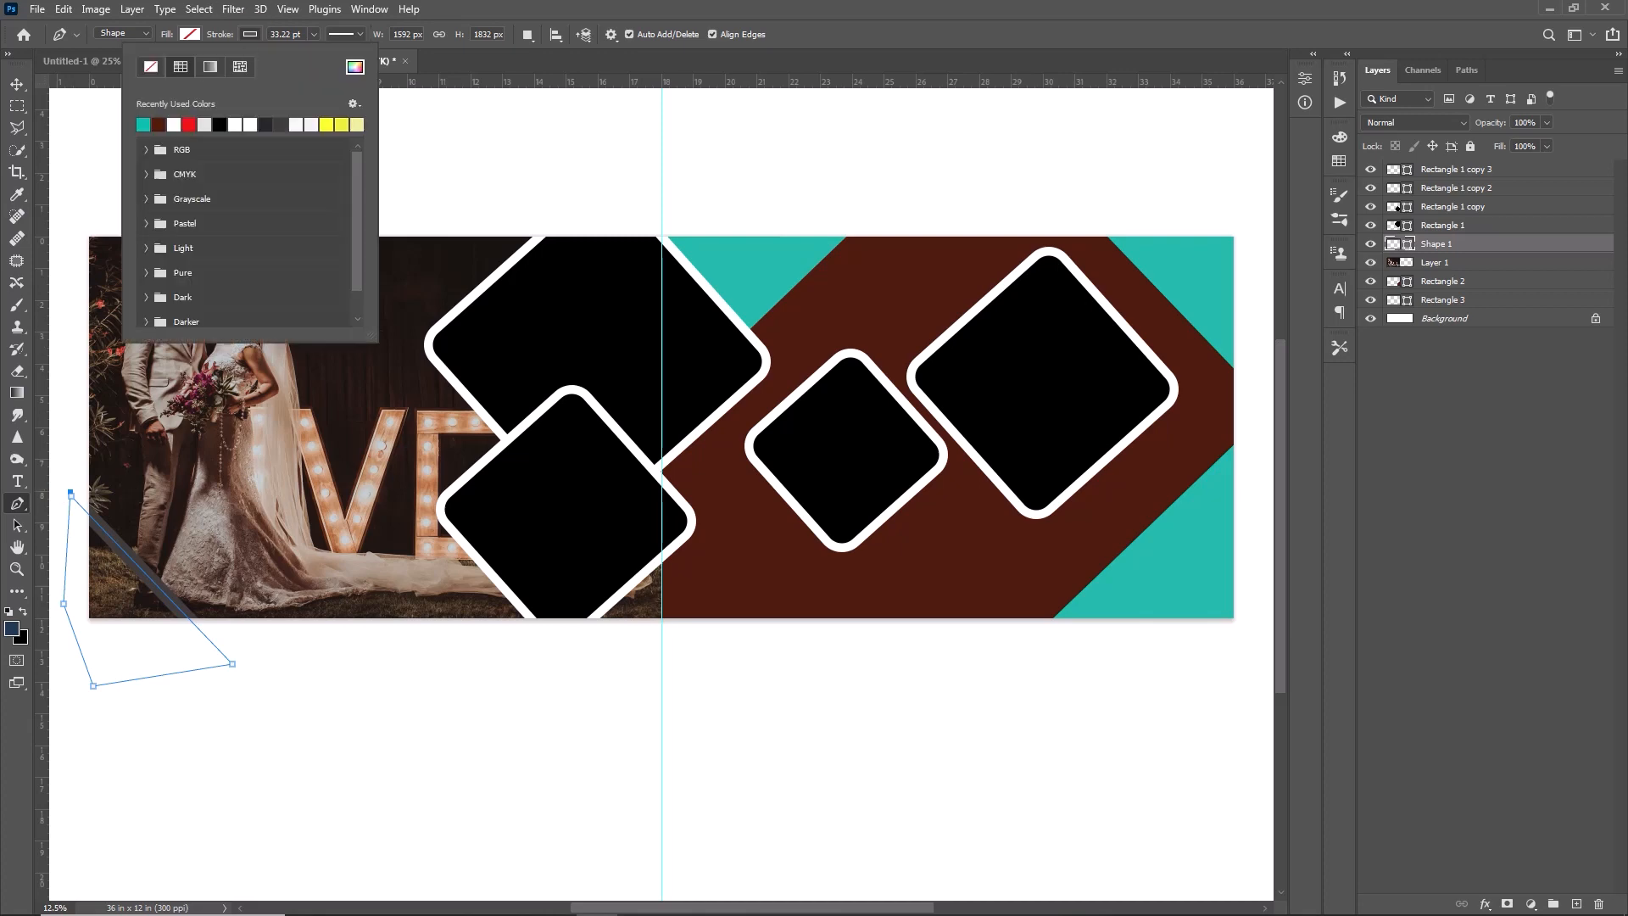
pyautogui.click(150, 66)
pyautogui.click(190, 33)
pyautogui.click(294, 66)
pyautogui.click(115, 351)
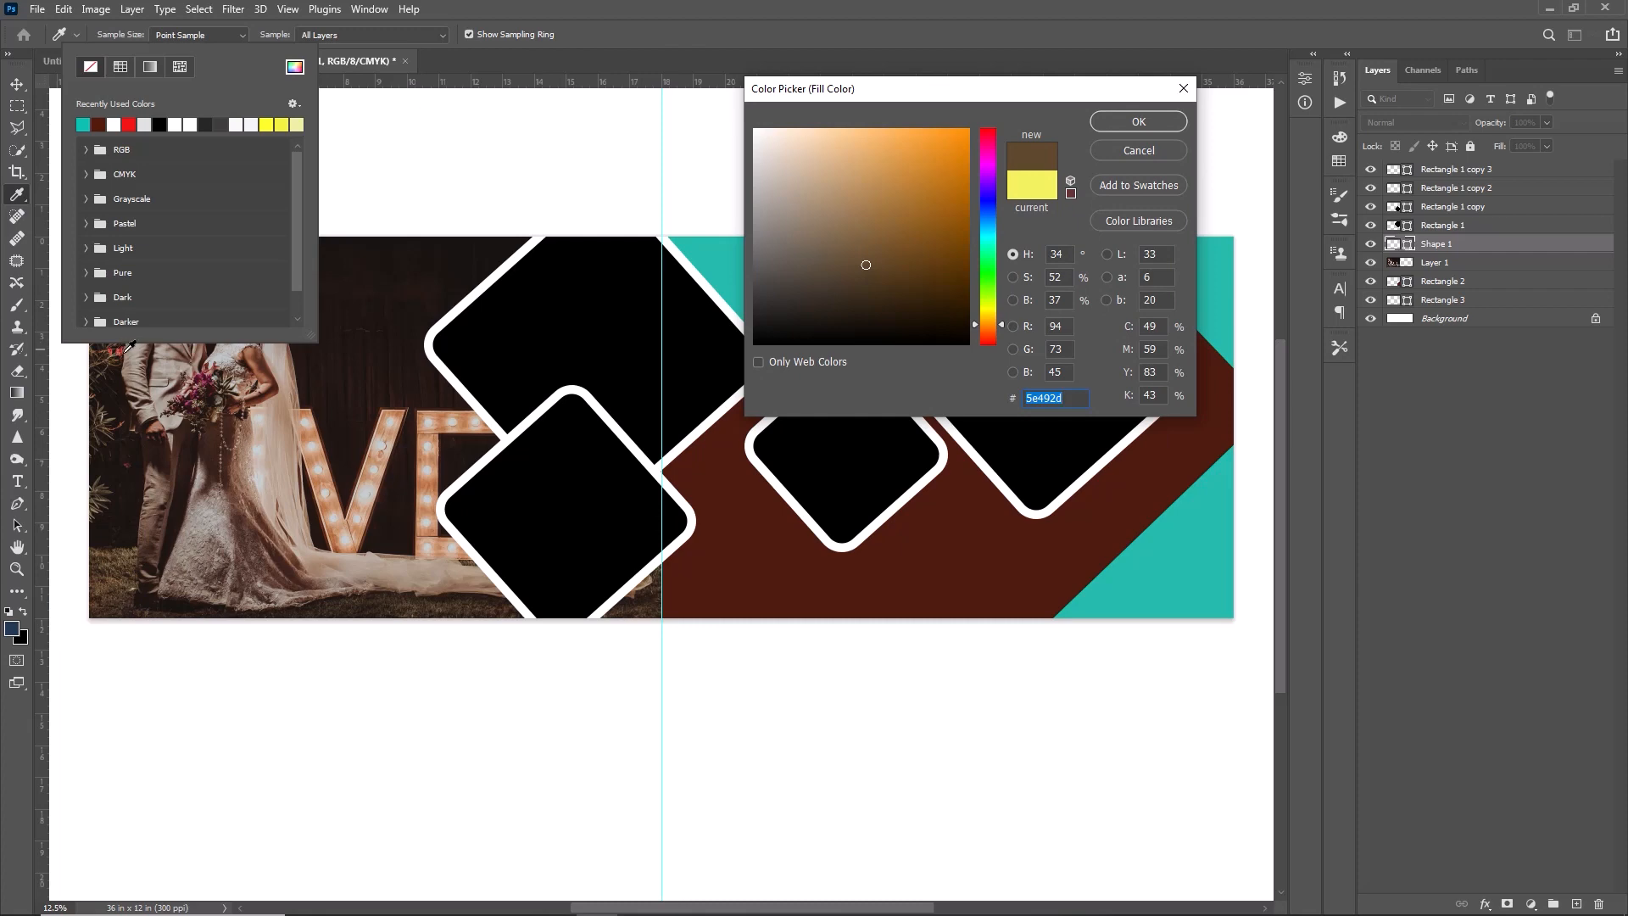
pyautogui.click(173, 343)
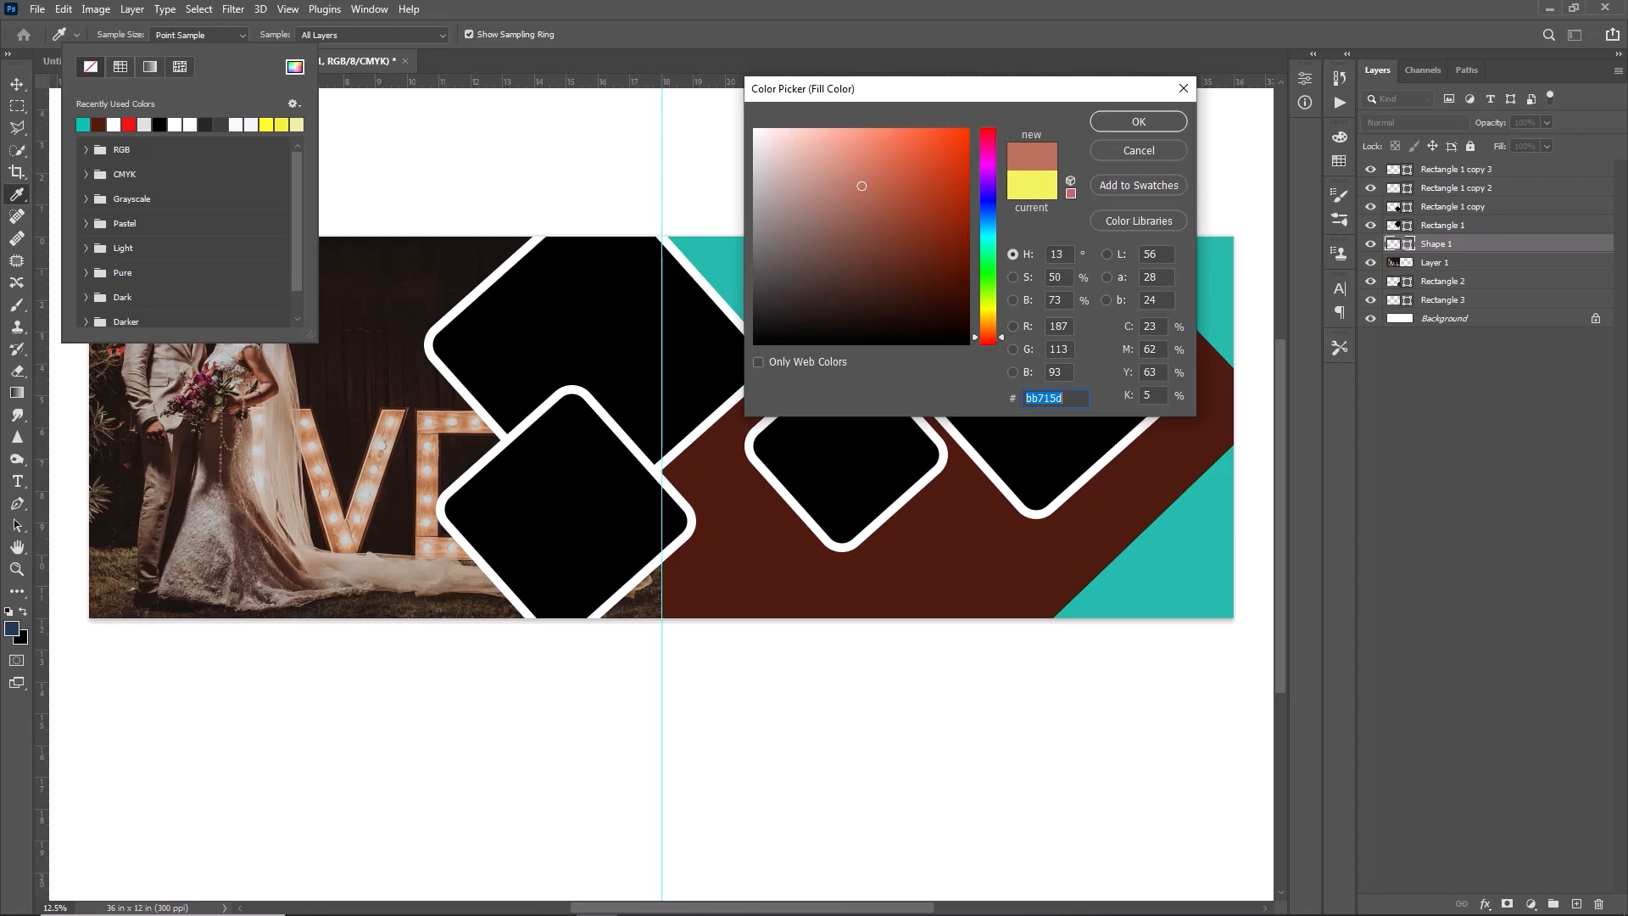
pyautogui.click(960, 140)
pyautogui.click(1138, 123)
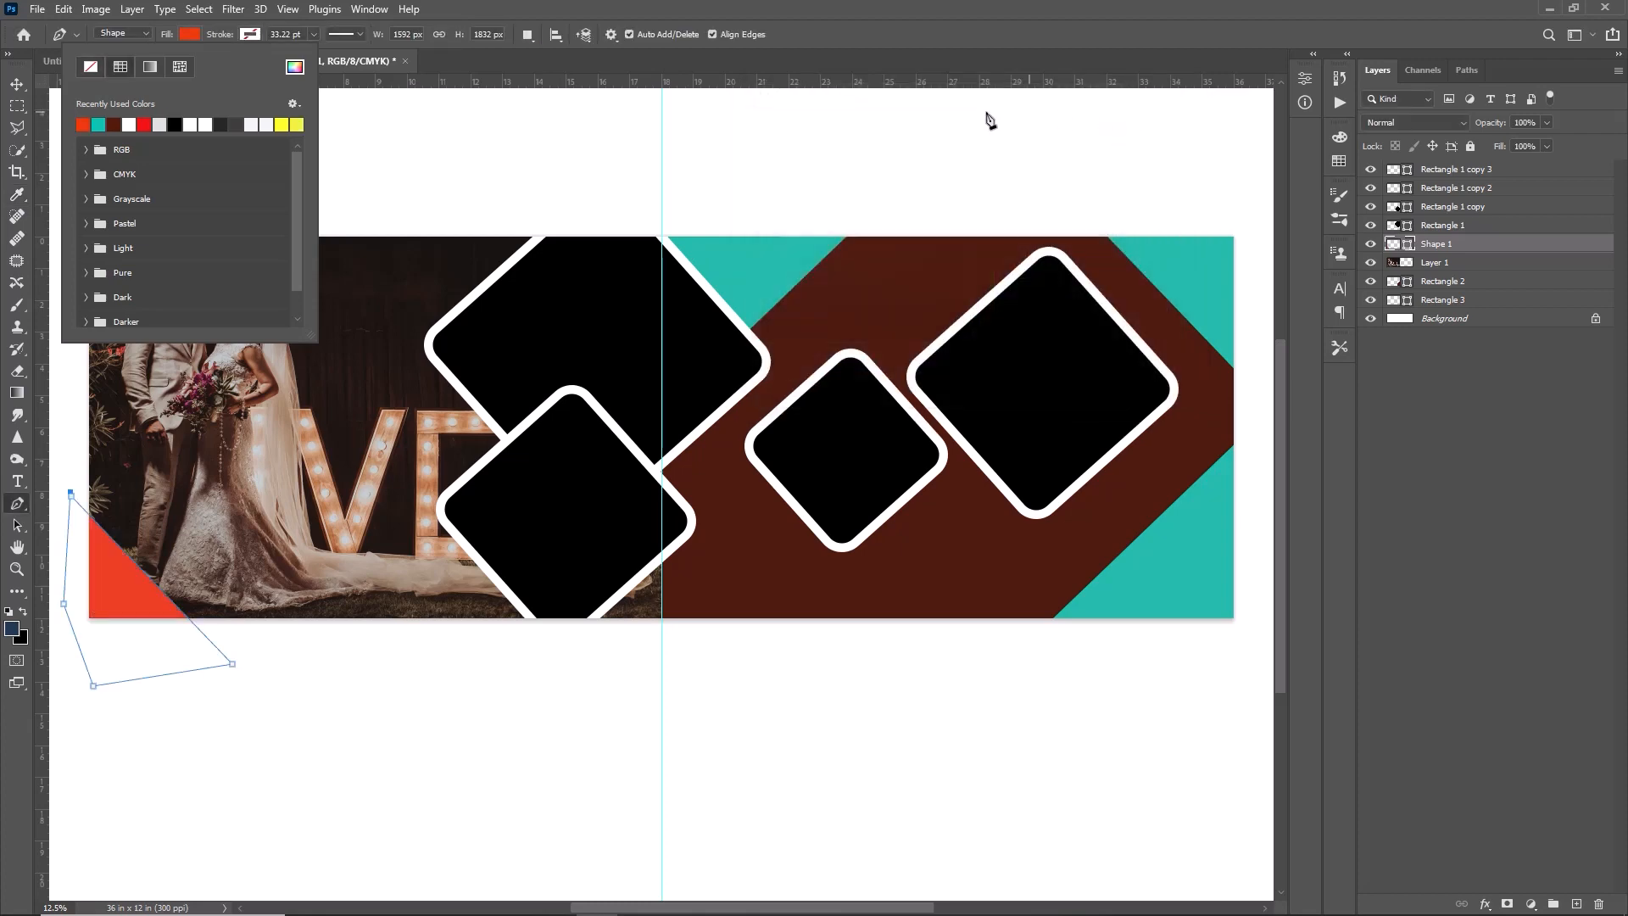
pyautogui.click(363, 115)
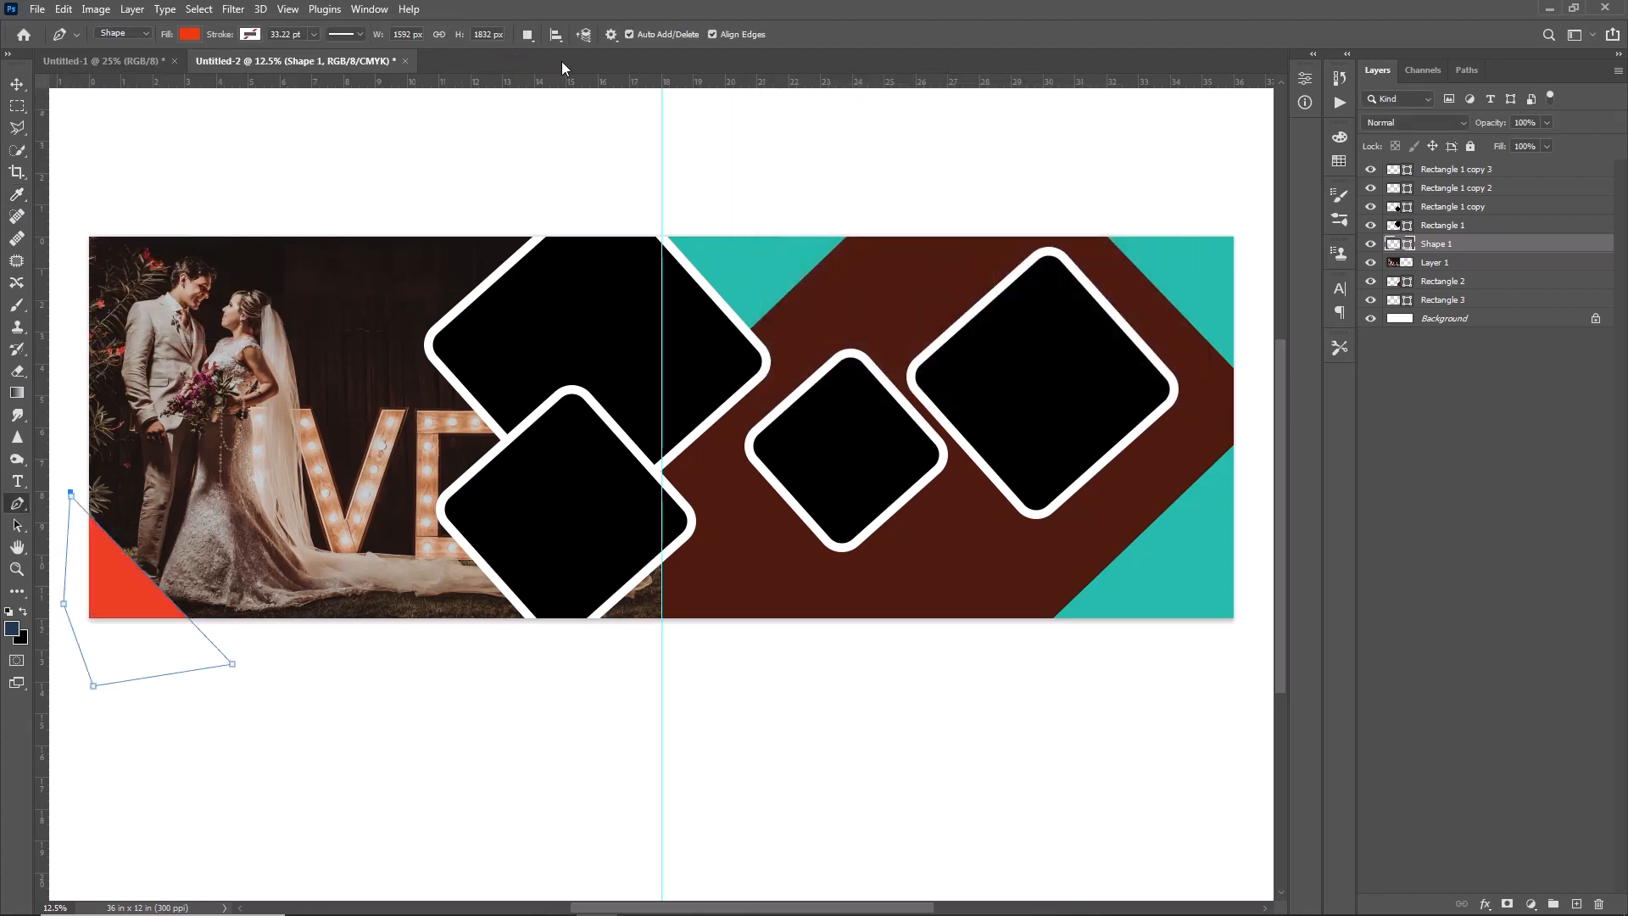
# - Duplicate the orange-red corner shape and rotate the copy to cover the spread's bottom-right corner
pyautogui.press('v')
pyautogui.moveTo(123, 568); pyautogui.dragTo(1124, 576)
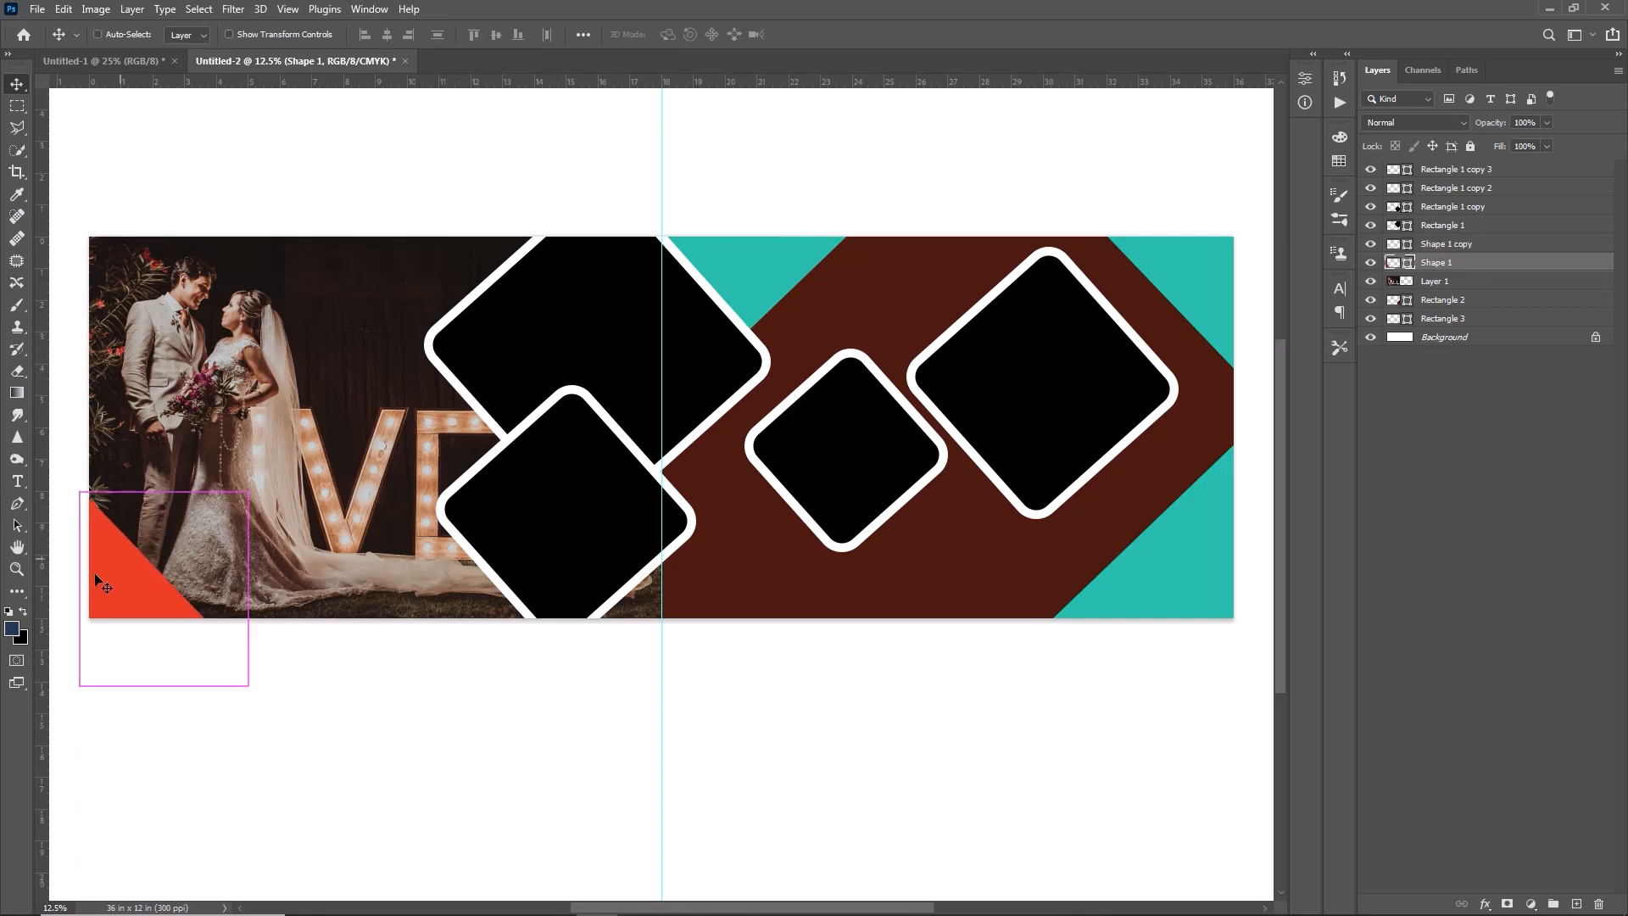
pyautogui.hotkey('ctrl', 'j')
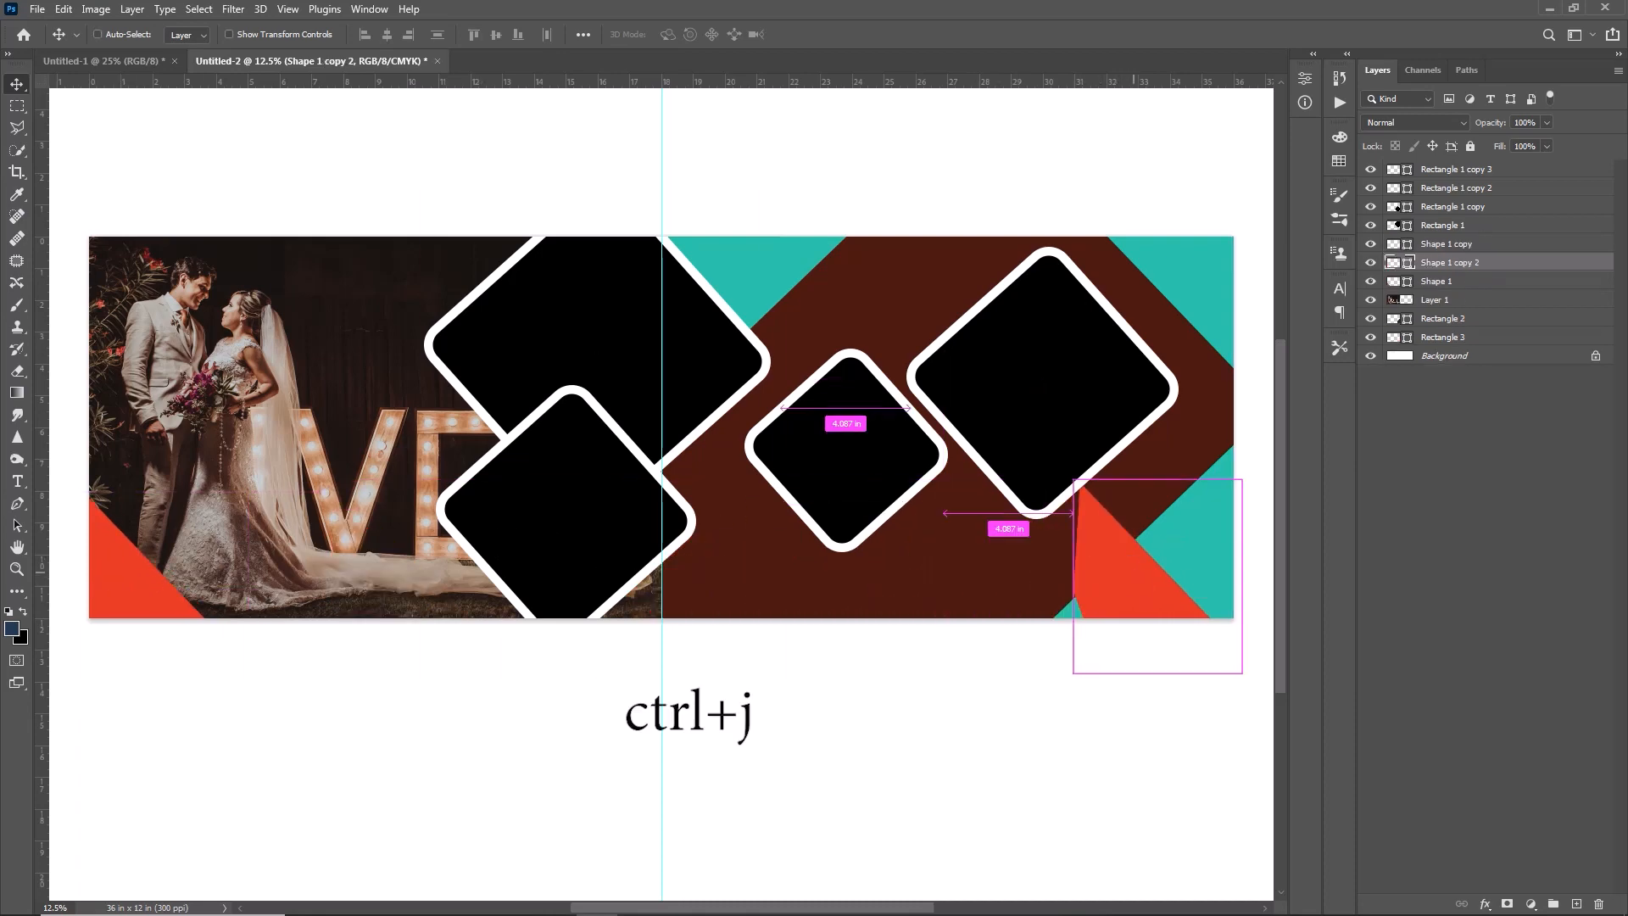
pyautogui.hotkey('ctrl', 't')
pyautogui.moveTo(1048, 509); pyautogui.dragTo(1063, 752)
pyautogui.moveTo(1146, 547); pyautogui.dragTo(1155, 217)
pyautogui.click(839, 35)
# - Duplicate the orange-red shape again, rotating and moving this copy into the spread's top-right corner
pyautogui.hotkey('ctrl', 'j')
pyautogui.hotkey('ctrl', 't')
pyautogui.moveTo(1022, 282); pyautogui.dragTo(1196, 360)
pyautogui.moveTo(1129, 241); pyautogui.dragTo(1192, 241)
pyautogui.press('Return')
# - Fill the lower of the two overlapping diamonds with a darkened teal sampled from the turquoise background rectangle
pyautogui.click(1410, 207)
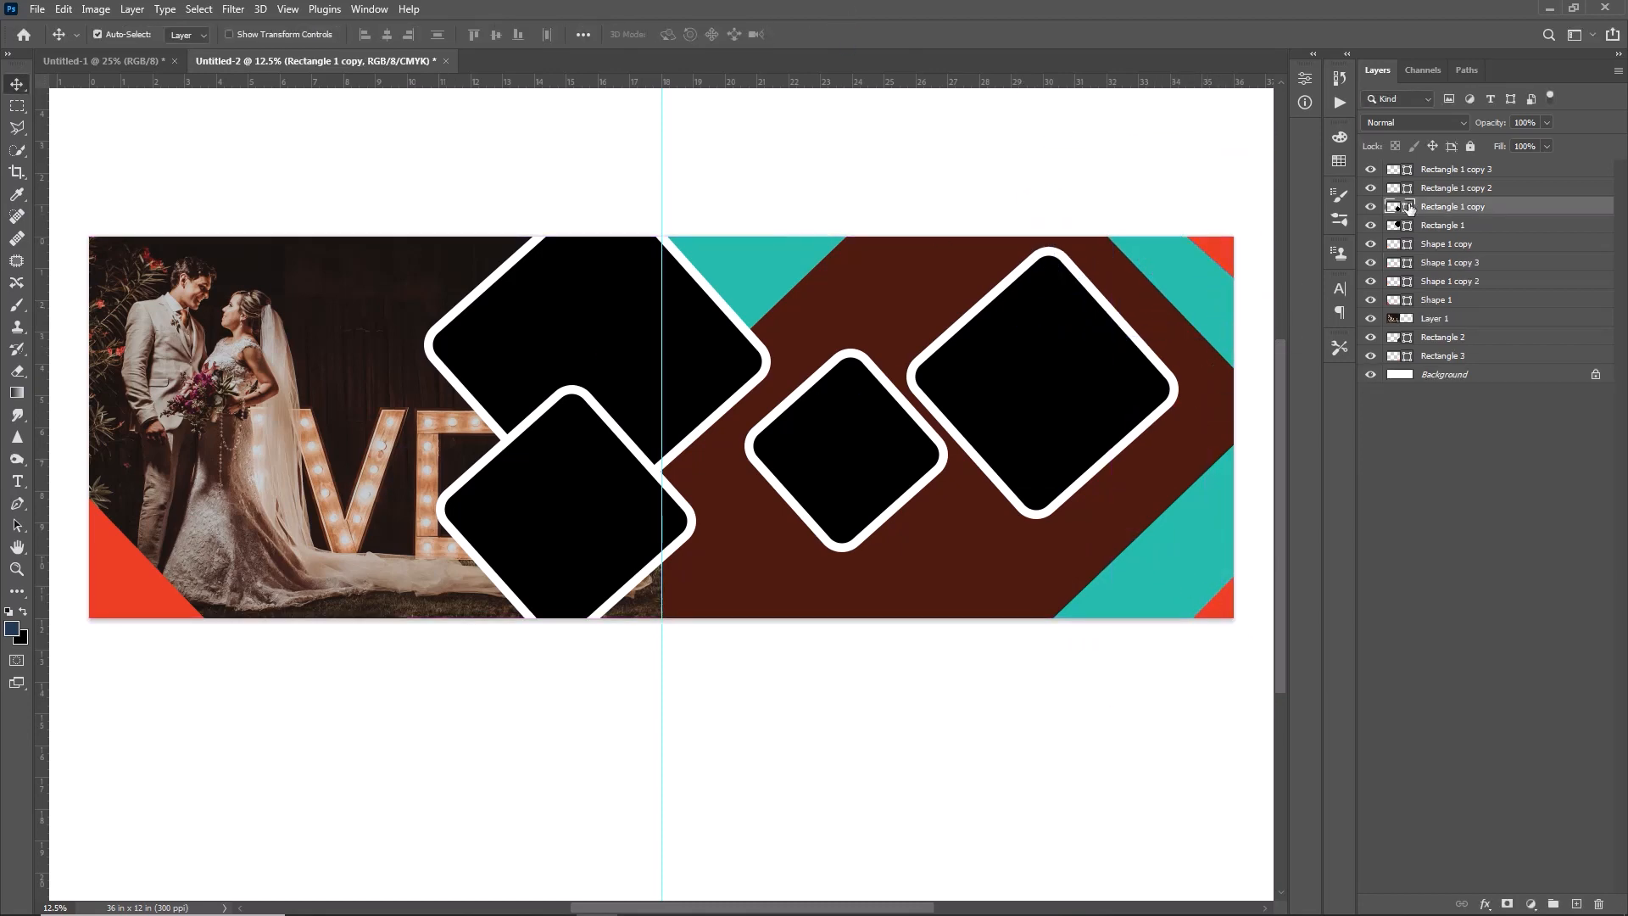
pyautogui.doubleClick(1410, 207)
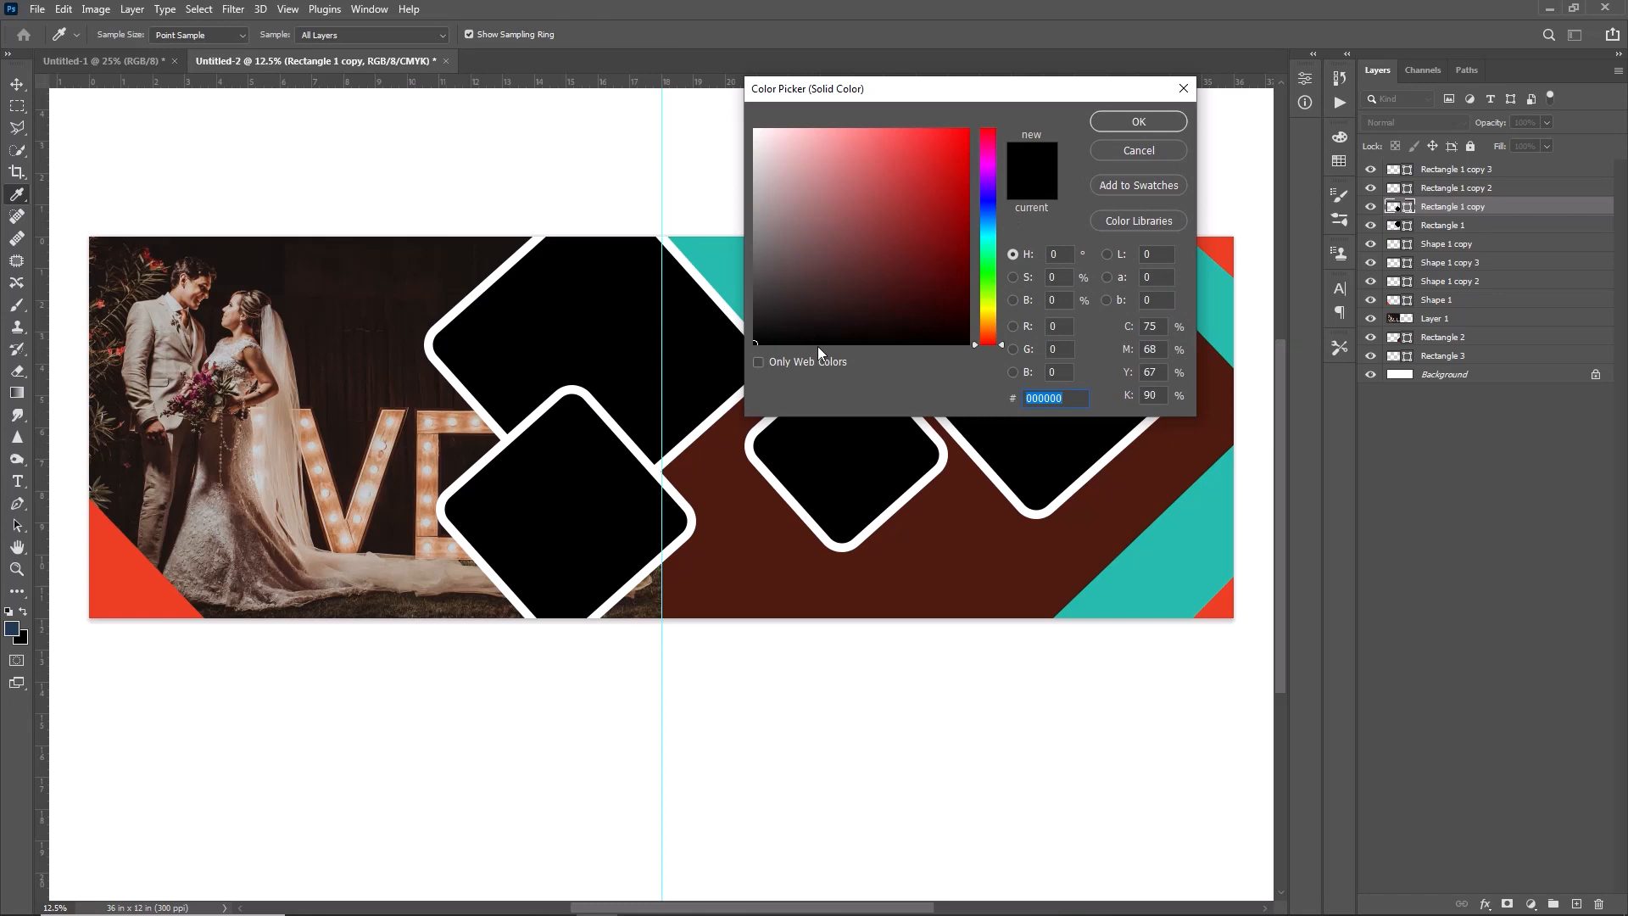
pyautogui.click(1198, 541)
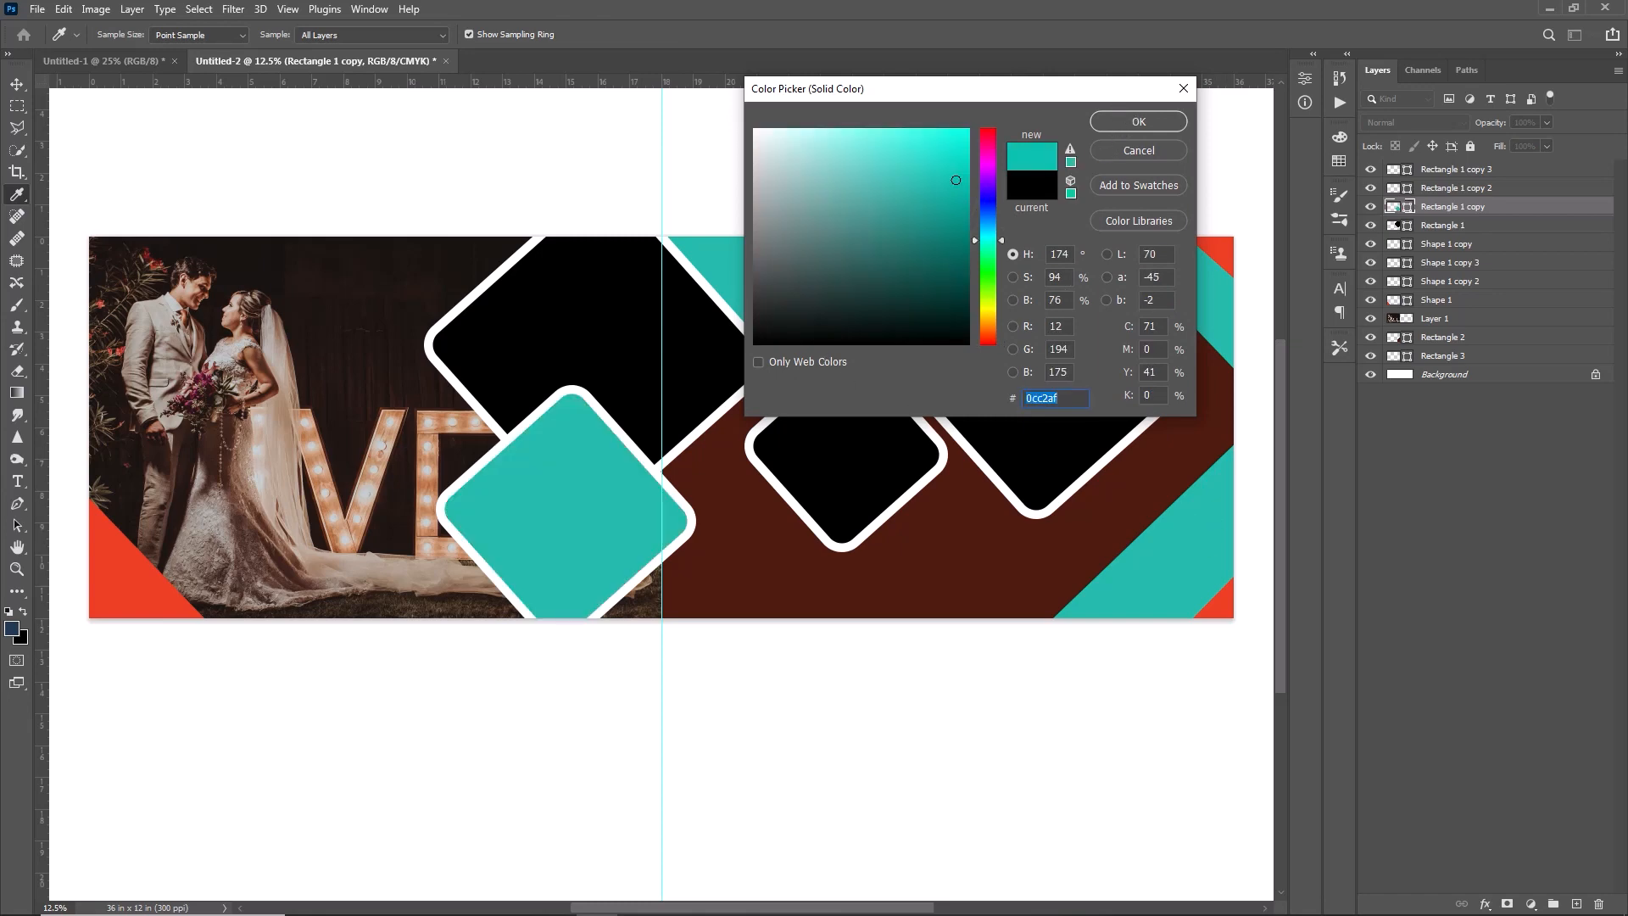
# - Open the Pexels photo ending in 17665896, cut its whole image and close the file without saving
pyautogui.click(38, 8)
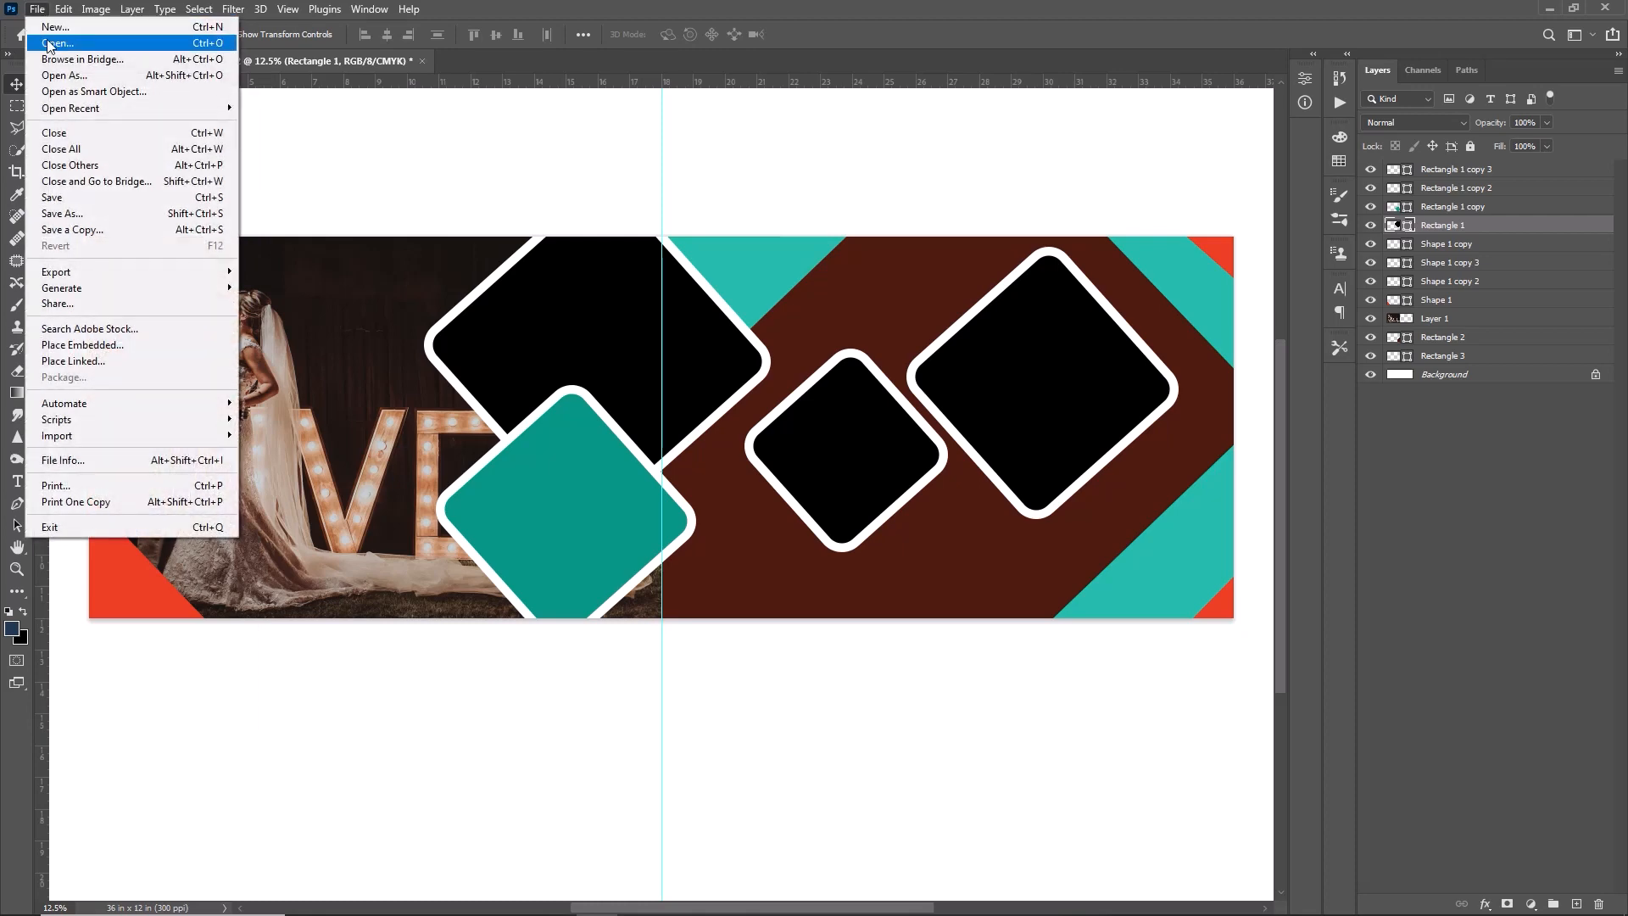
pyautogui.click(48, 44)
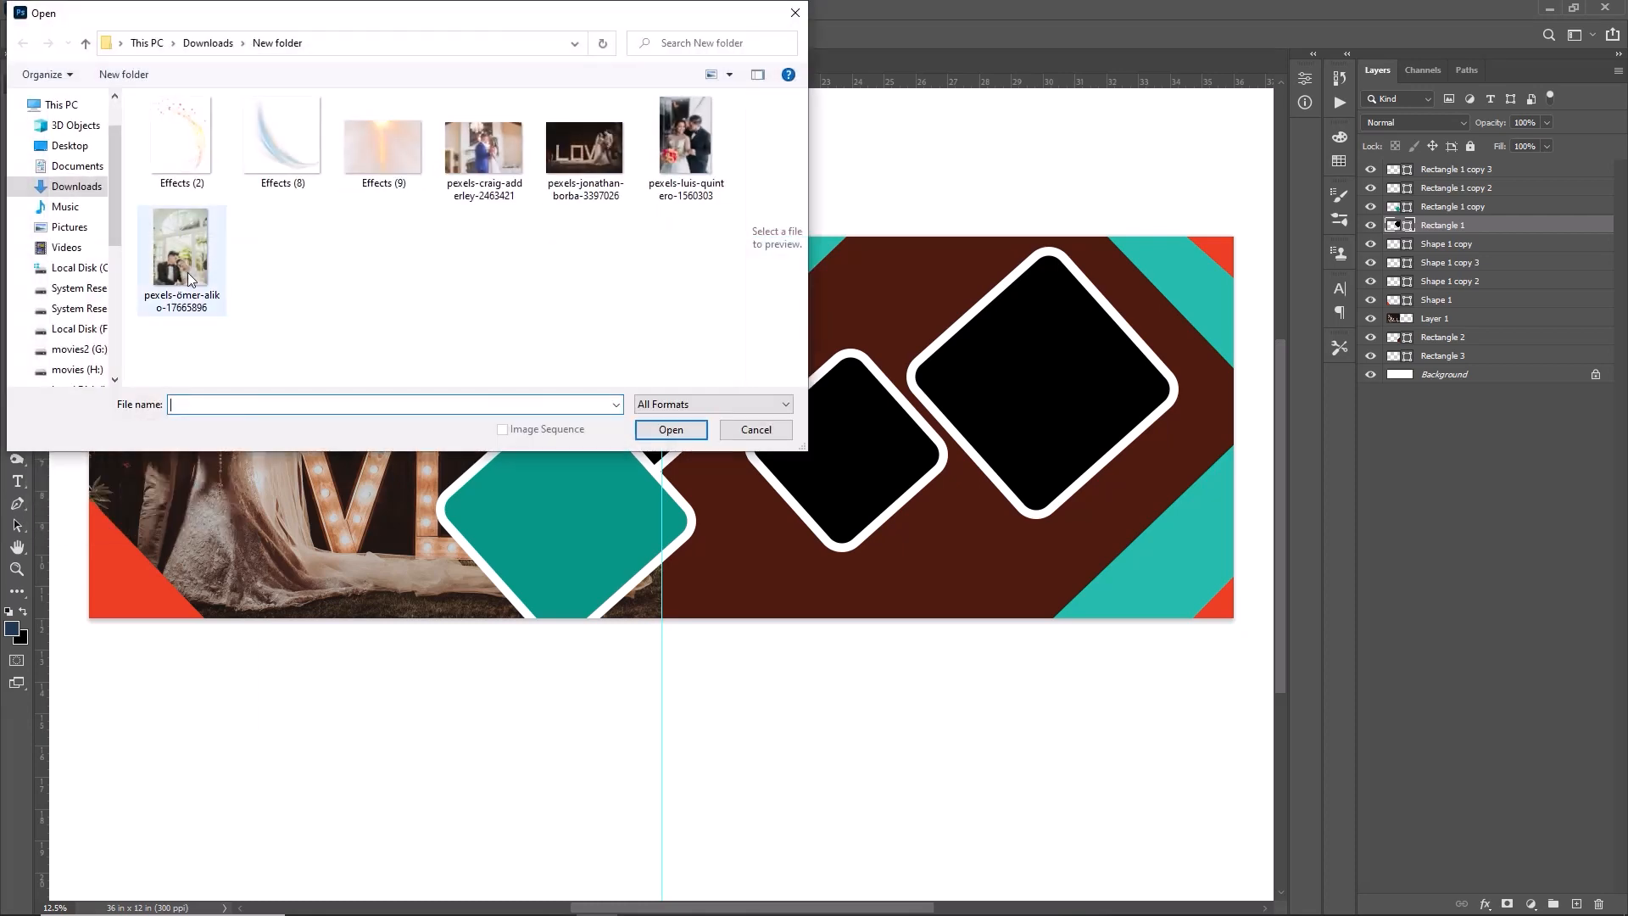
pyautogui.click(187, 272)
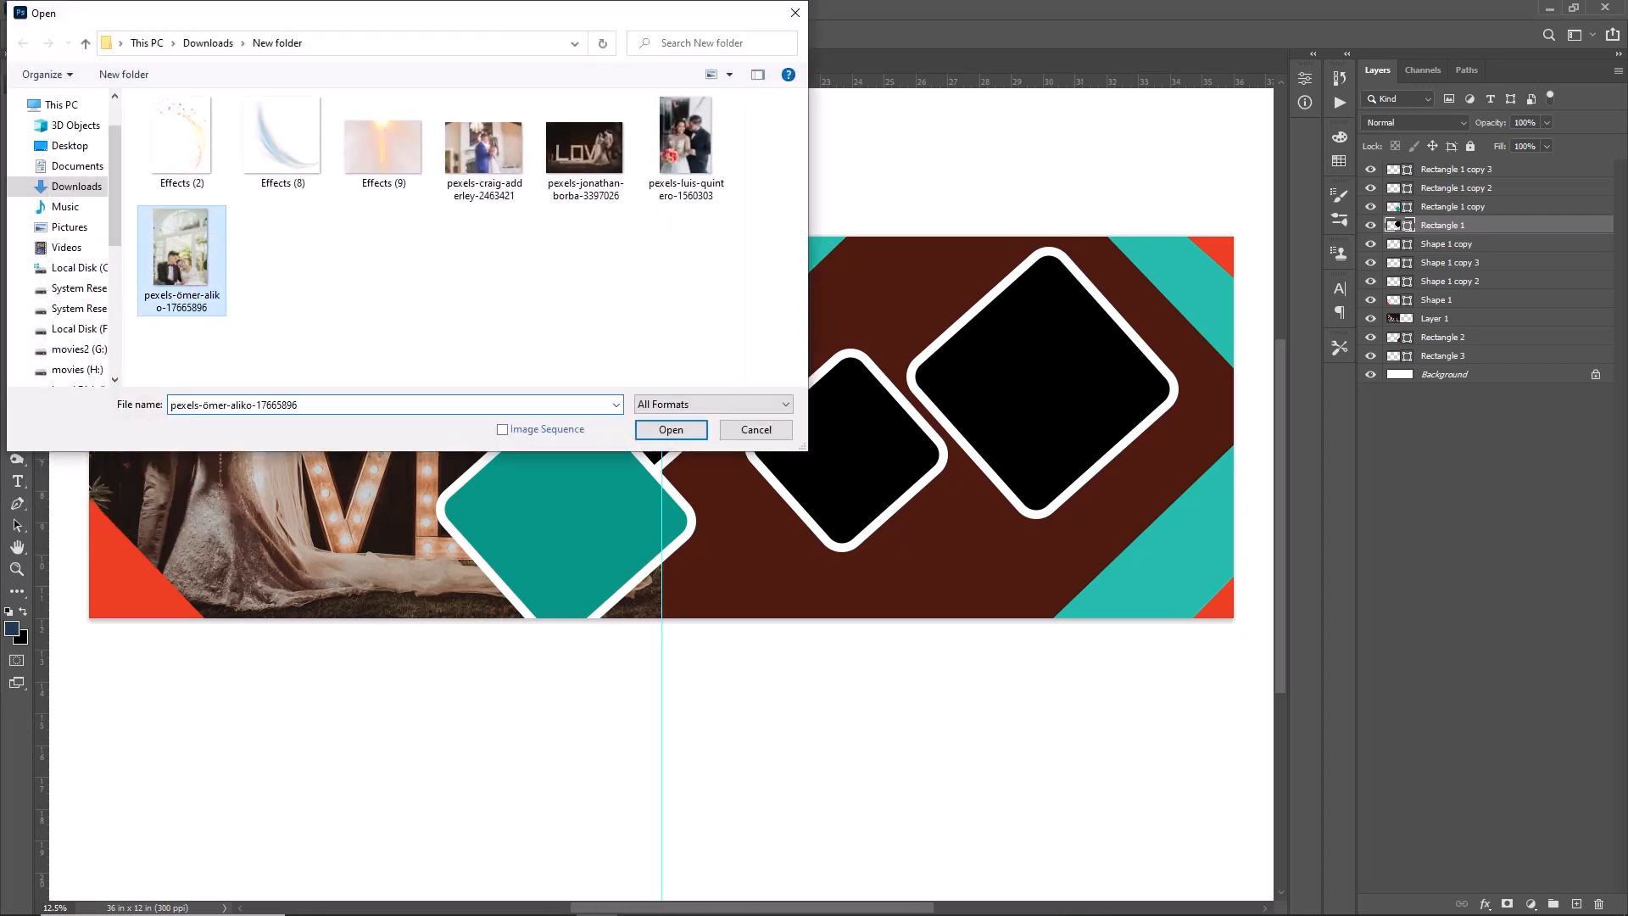
pyautogui.click(672, 430)
pyautogui.hotkey('ctrl', 'BackSpace')
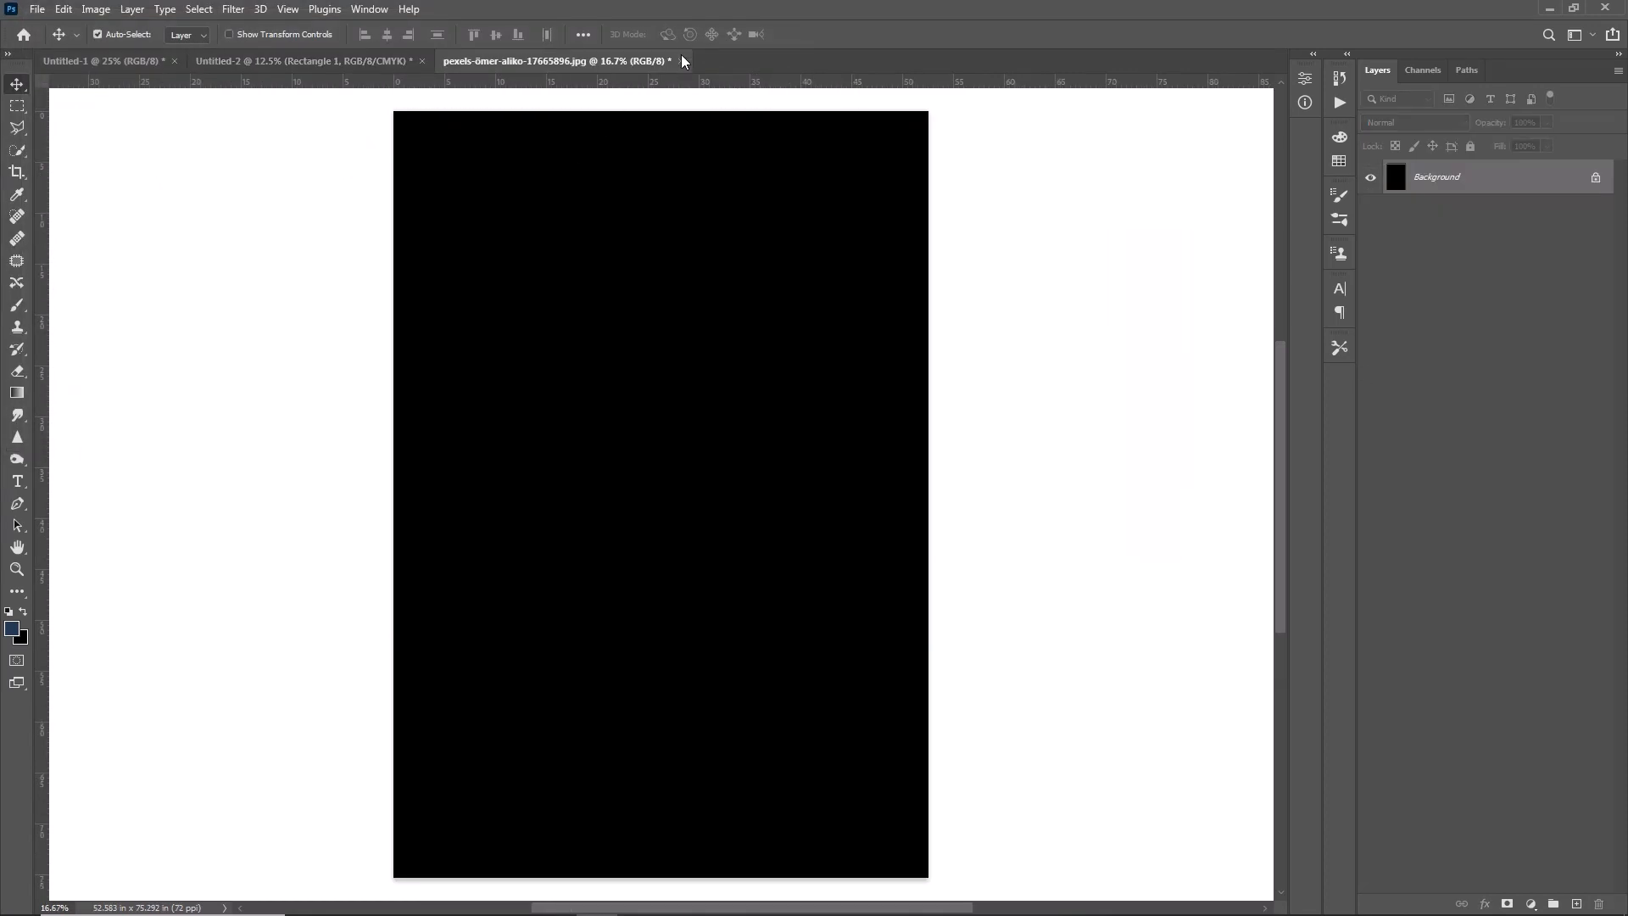
pyautogui.click(682, 61)
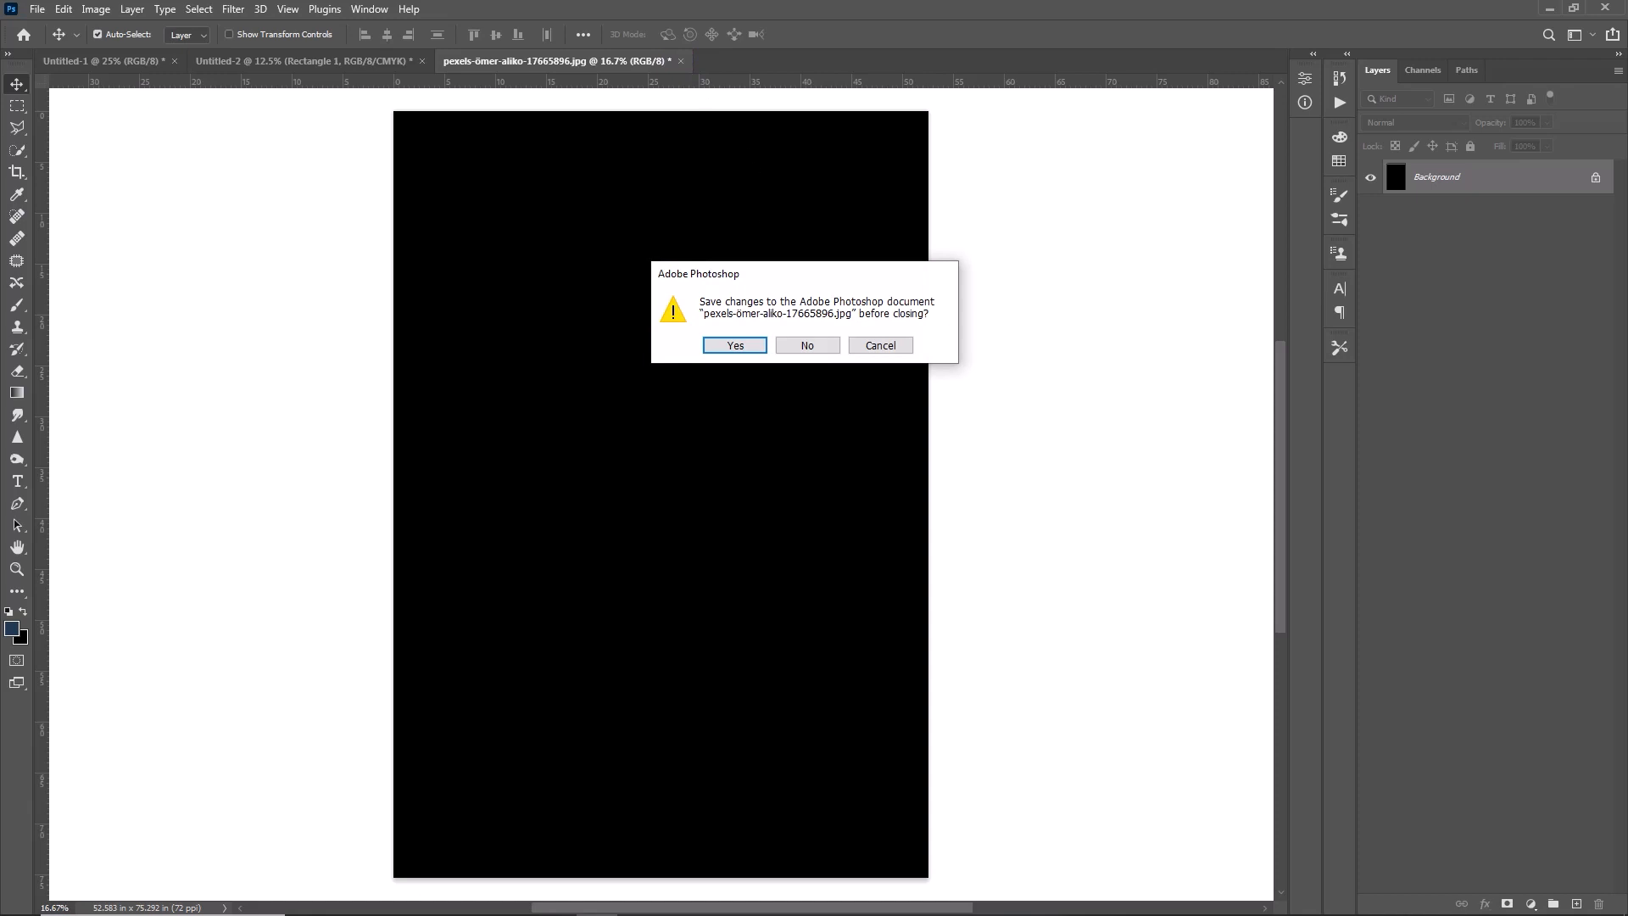
pyautogui.click(807, 346)
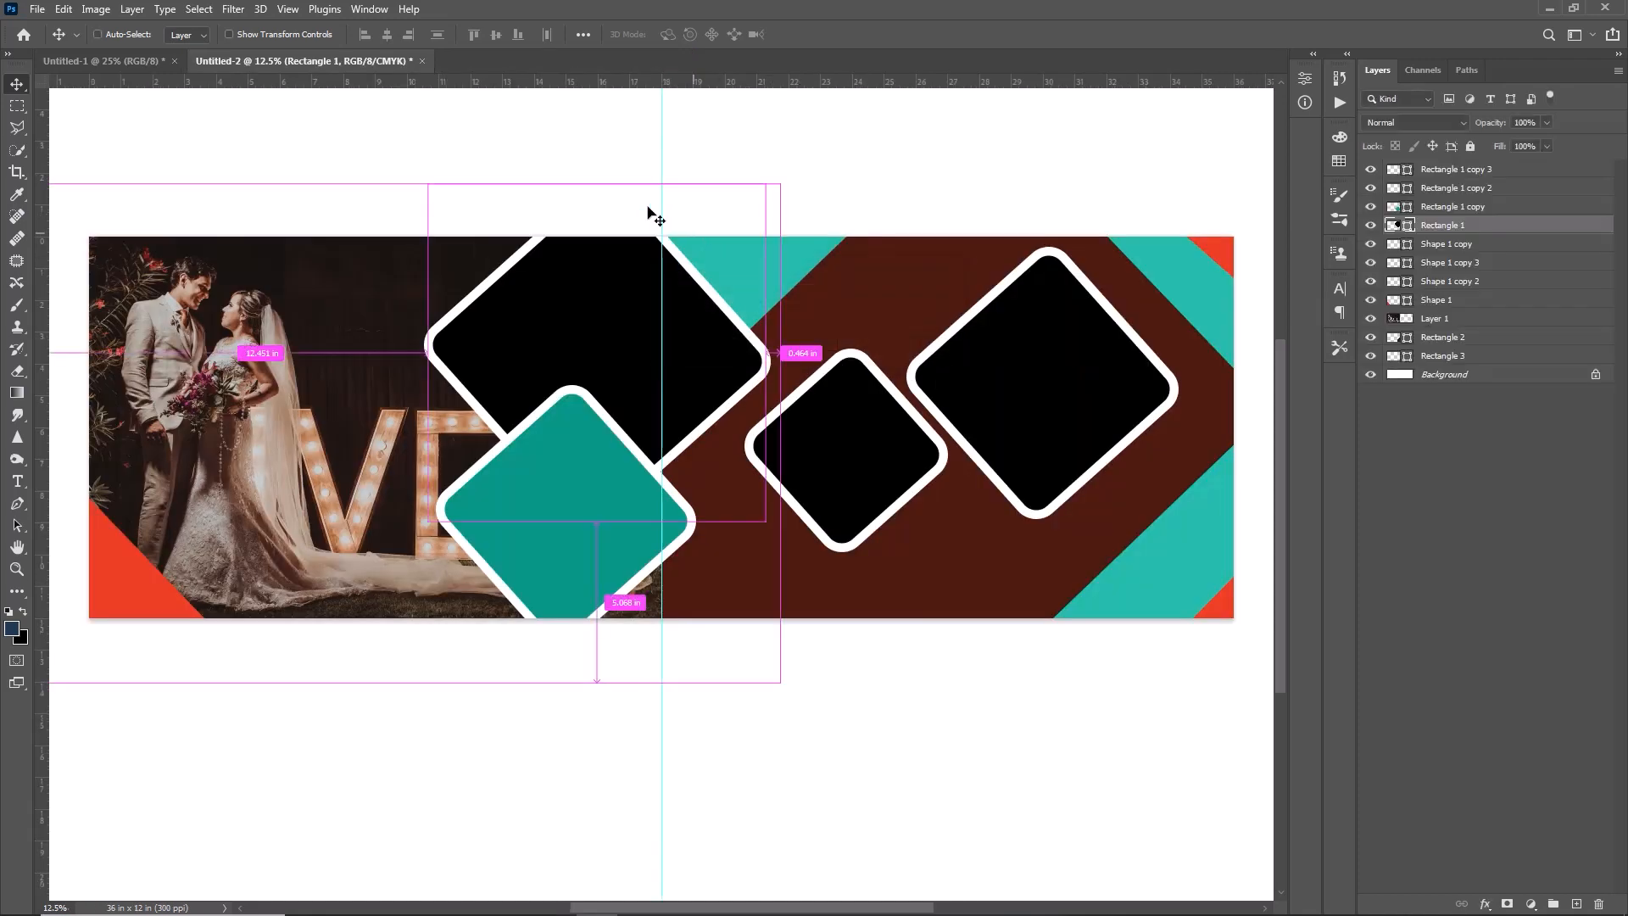
# - Paste the cut couple photo and scale it down to cover the large upper diamond beside the wedding photo
pyautogui.hotkey('ctrl', 'v')
pyautogui.hotkey('ctrl', 't')
pyautogui.moveTo(681, 489); pyautogui.dragTo(599, 171)
pyautogui.moveTo(779, 491); pyautogui.dragTo(760, 462)
pyautogui.moveTo(628, 305); pyautogui.dragTo(676, 348)
pyautogui.click(841, 34)
# - Clip the pasted photo to the large upper diamond and nudge it upward and to the right within the frame
pyautogui.rightClick(1521, 240)
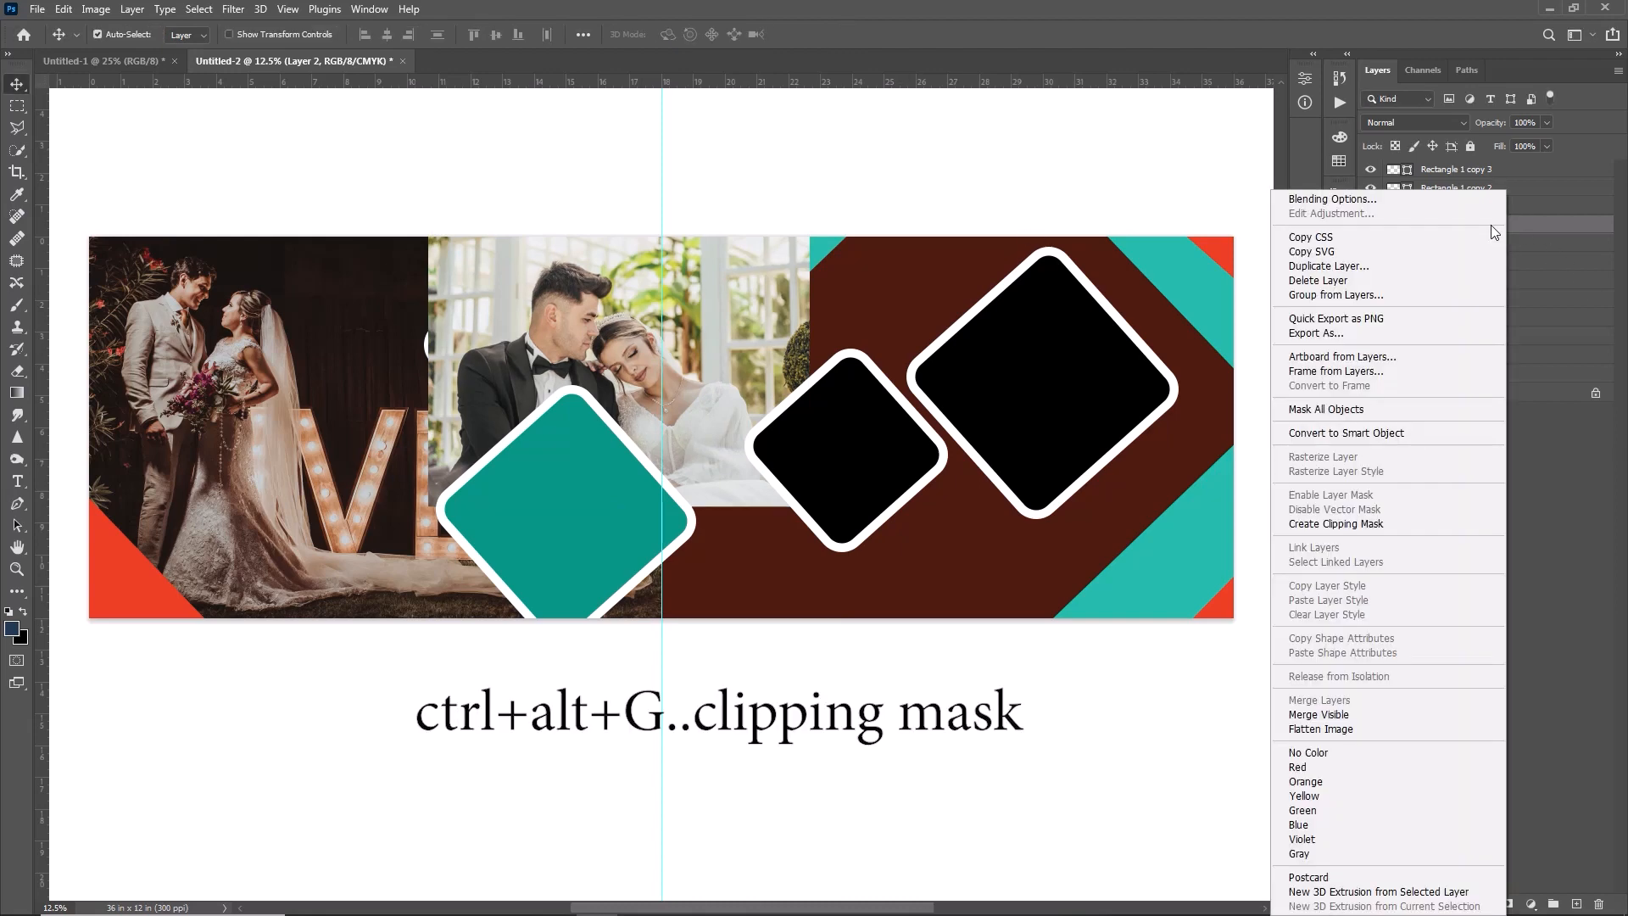
pyautogui.click(1366, 524)
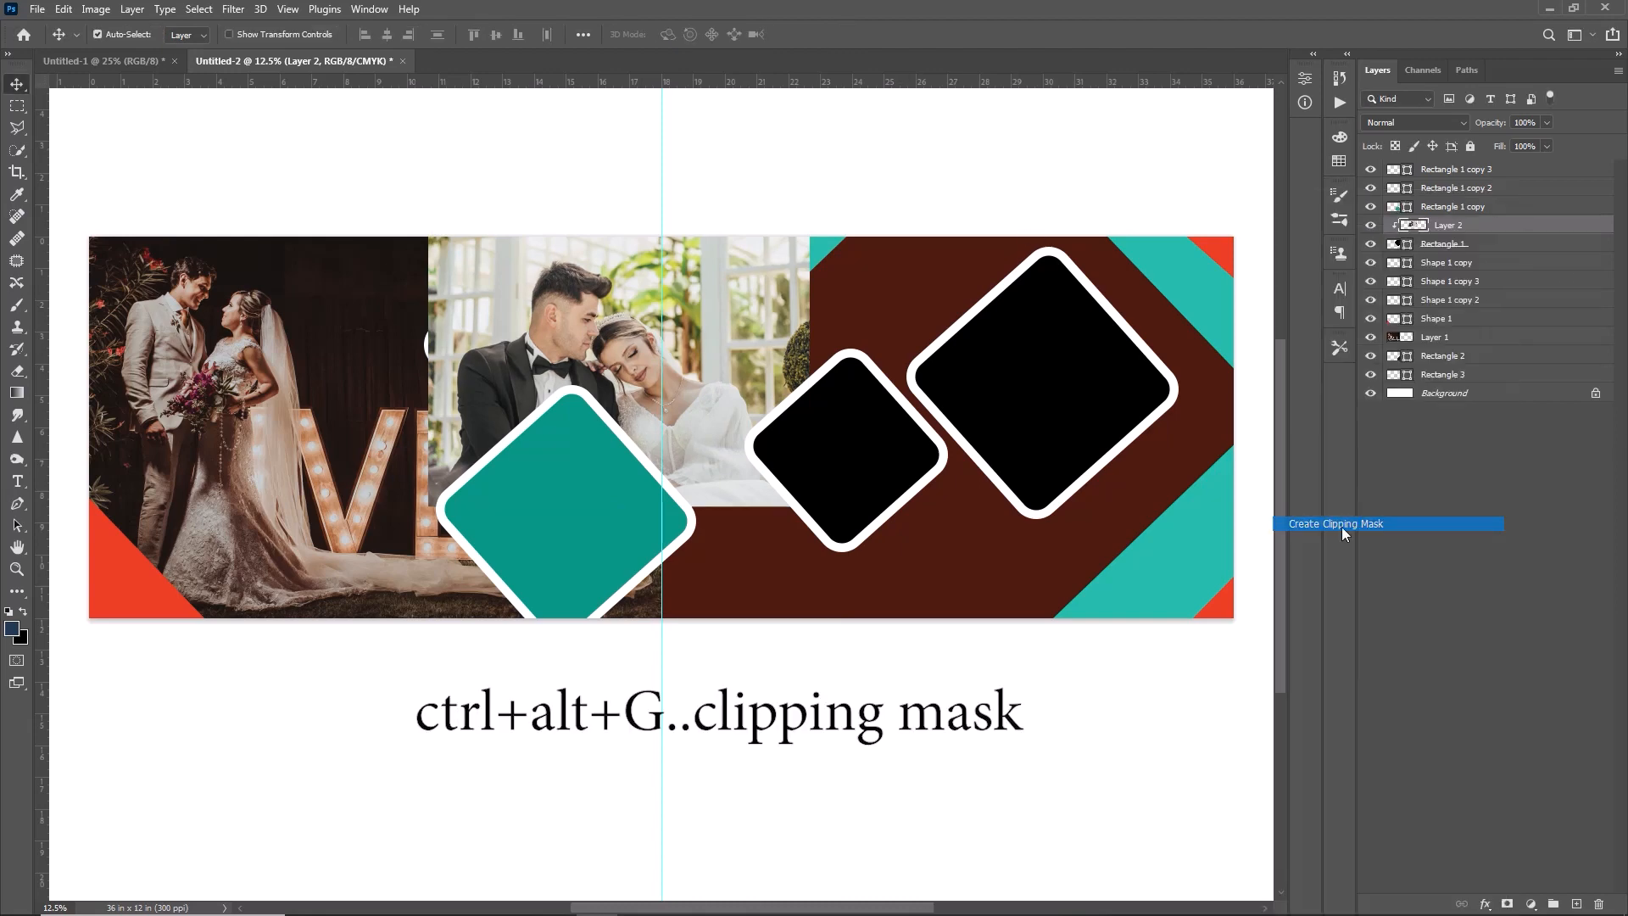
pyautogui.hotkey('shift', 'Up')
pyautogui.hotkey('shift', 'Up')
pyautogui.hotkey('shift', 'Up')
pyautogui.hotkey('shift', 'Up')
pyautogui.hotkey('shift', 'Up')
pyautogui.hotkey('shift', 'Up')
pyautogui.hotkey('shift', 'Up')
pyautogui.hotkey('shift', 'Up')
pyautogui.hotkey('shift', 'Up')
pyautogui.hotkey('shift', 'Up')
pyautogui.hotkey('shift', 'Up')
pyautogui.hotkey('shift', 'Up')
pyautogui.hotkey('shift', 'Up')
pyautogui.hotkey('shift', 'Up')
pyautogui.hotkey('shift', 'Up')
pyautogui.hotkey('shift', 'Up')
pyautogui.hotkey('shift', 'Up')
pyautogui.hotkey('shift', 'Up')
pyautogui.hotkey('shift', 'Up')
pyautogui.hotkey('shift', 'Up')
pyautogui.hotkey('shift', 'Up')
pyautogui.hotkey('shift', 'Right')
pyautogui.hotkey('shift', 'Right')
pyautogui.hotkey('shift', 'Right')
pyautogui.hotkey('shift', 'Right')
# - Target the small diamond's layer, cut the whole image from the Pexels photo ending in 2463421 and close that file without saving
pyautogui.click(874, 466)
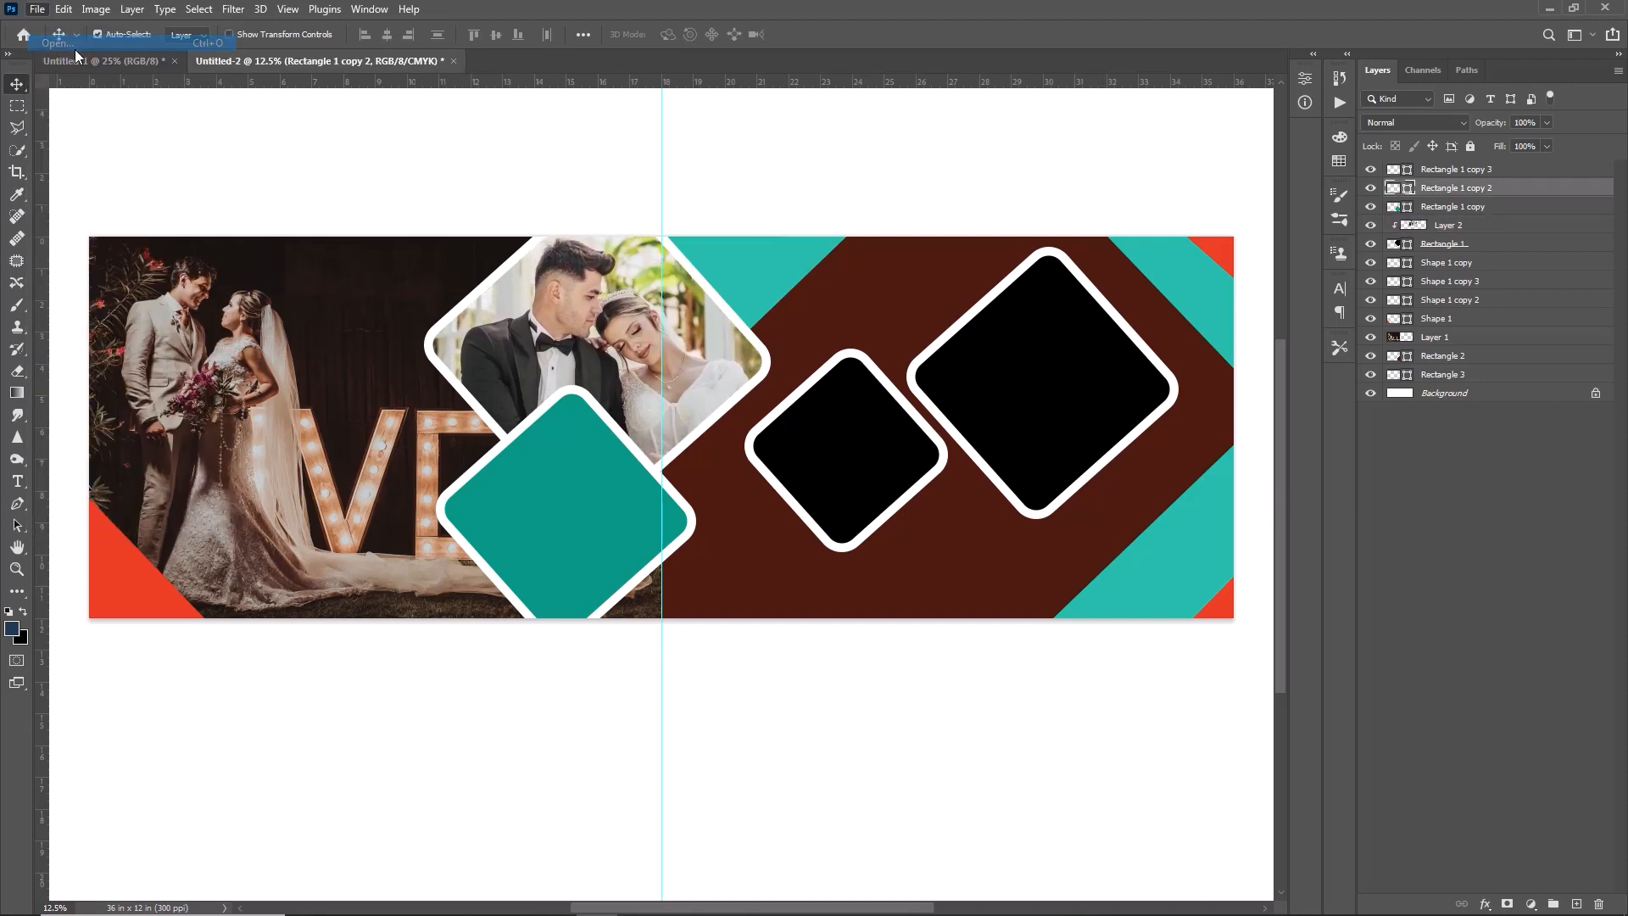
pyautogui.hotkey('ctrl', 'o')
pyautogui.doubleClick(484, 150)
pyautogui.hotkey('ctrl', 'a')
pyautogui.hotkey('ctrl', 'x')
pyautogui.click(727, 62)
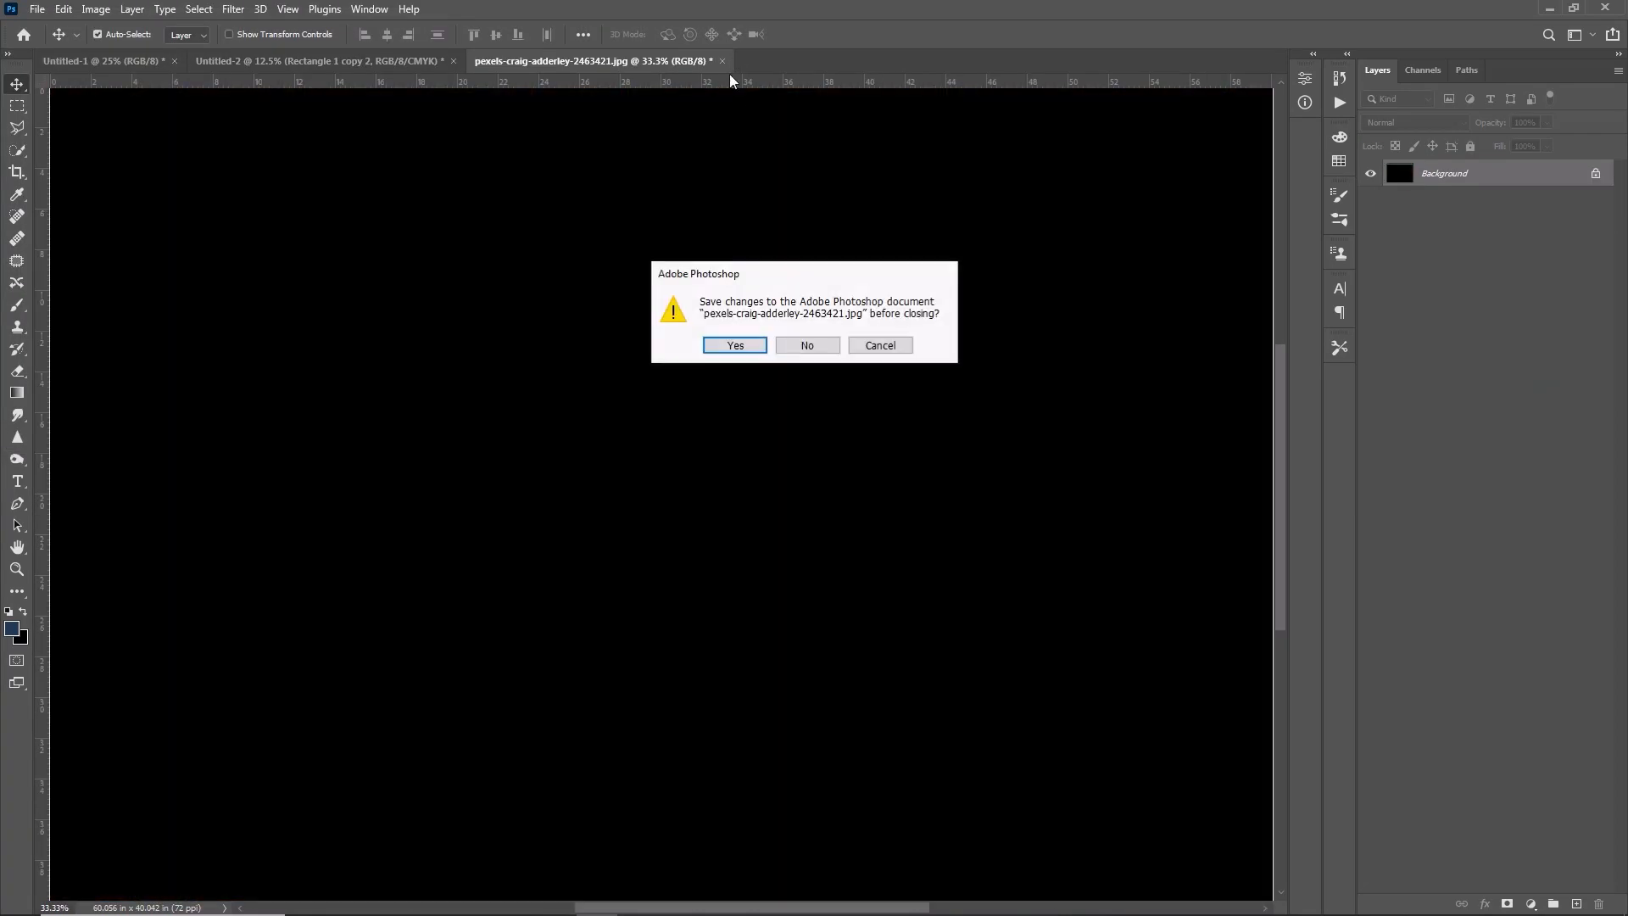
pyautogui.click(806, 345)
# - Paste the dancing couple photo, position it over the small diamond and clip it to that diamond
pyautogui.hotkey('ctrl', 'v')
pyautogui.moveTo(763, 398); pyautogui.dragTo(936, 422)
pyautogui.rightClick(1462, 187)
pyautogui.click(1457, 517)
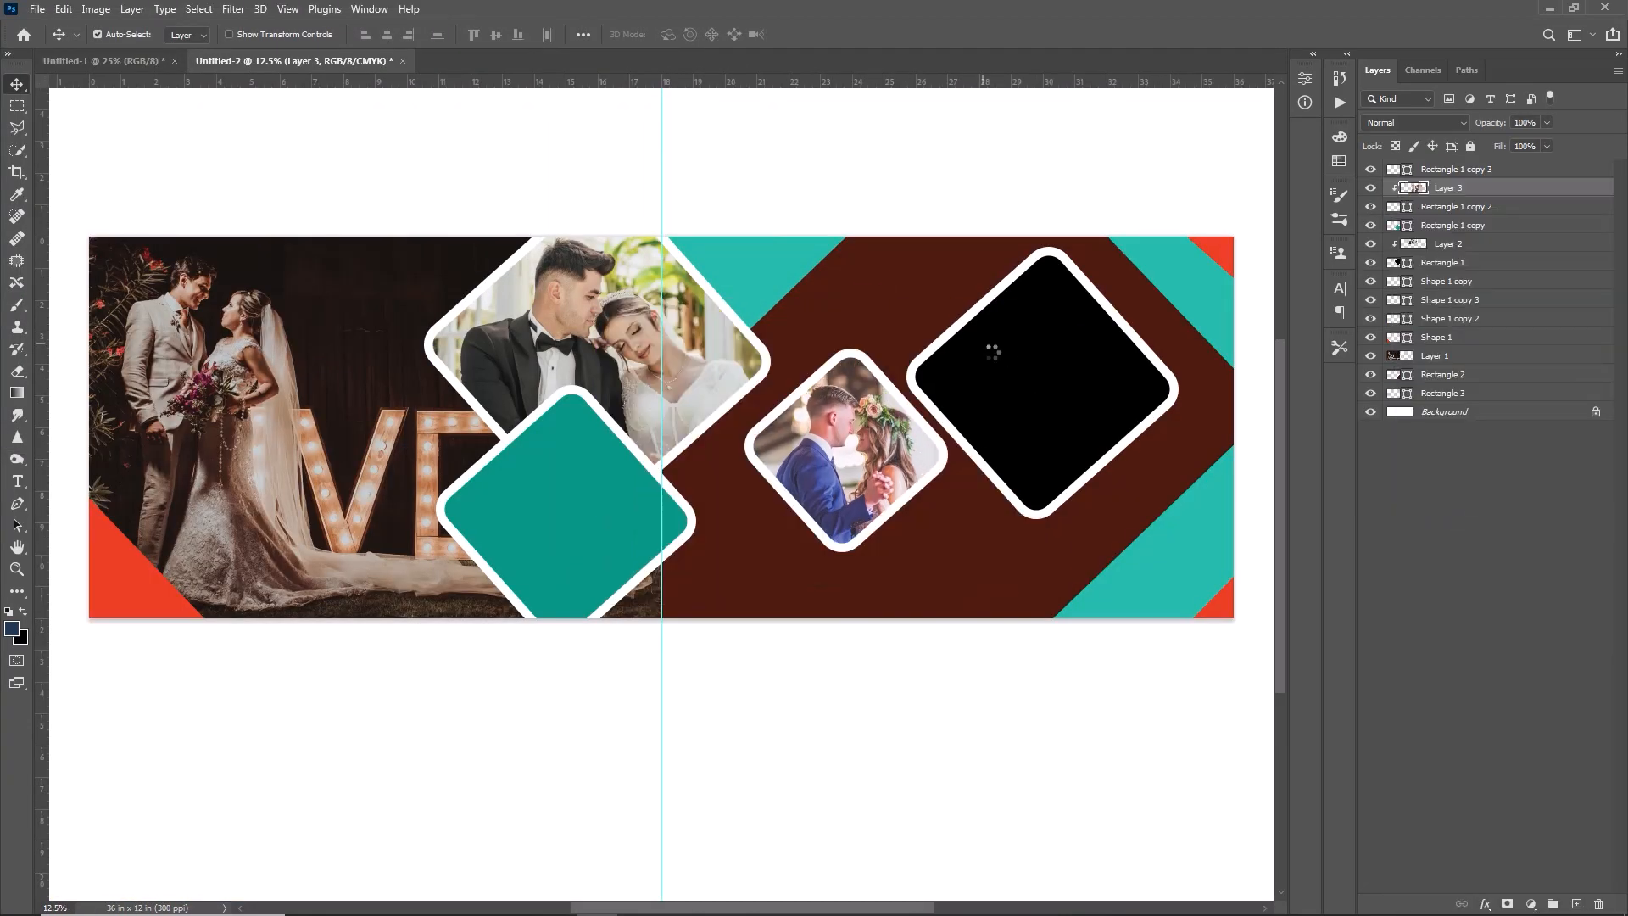
# - Target the rightmost diamond's layer, cut the whole image from the Pexels photo ending in 1560303 and close that file without saving
pyautogui.click(992, 352)
pyautogui.hotkey('ctrl', 'o')
pyautogui.doubleClick(686, 150)
pyautogui.hotkey('ctrl', 'a')
pyautogui.hotkey('ctrl', 'x')
pyautogui.click(727, 62)
pyautogui.click(807, 345)
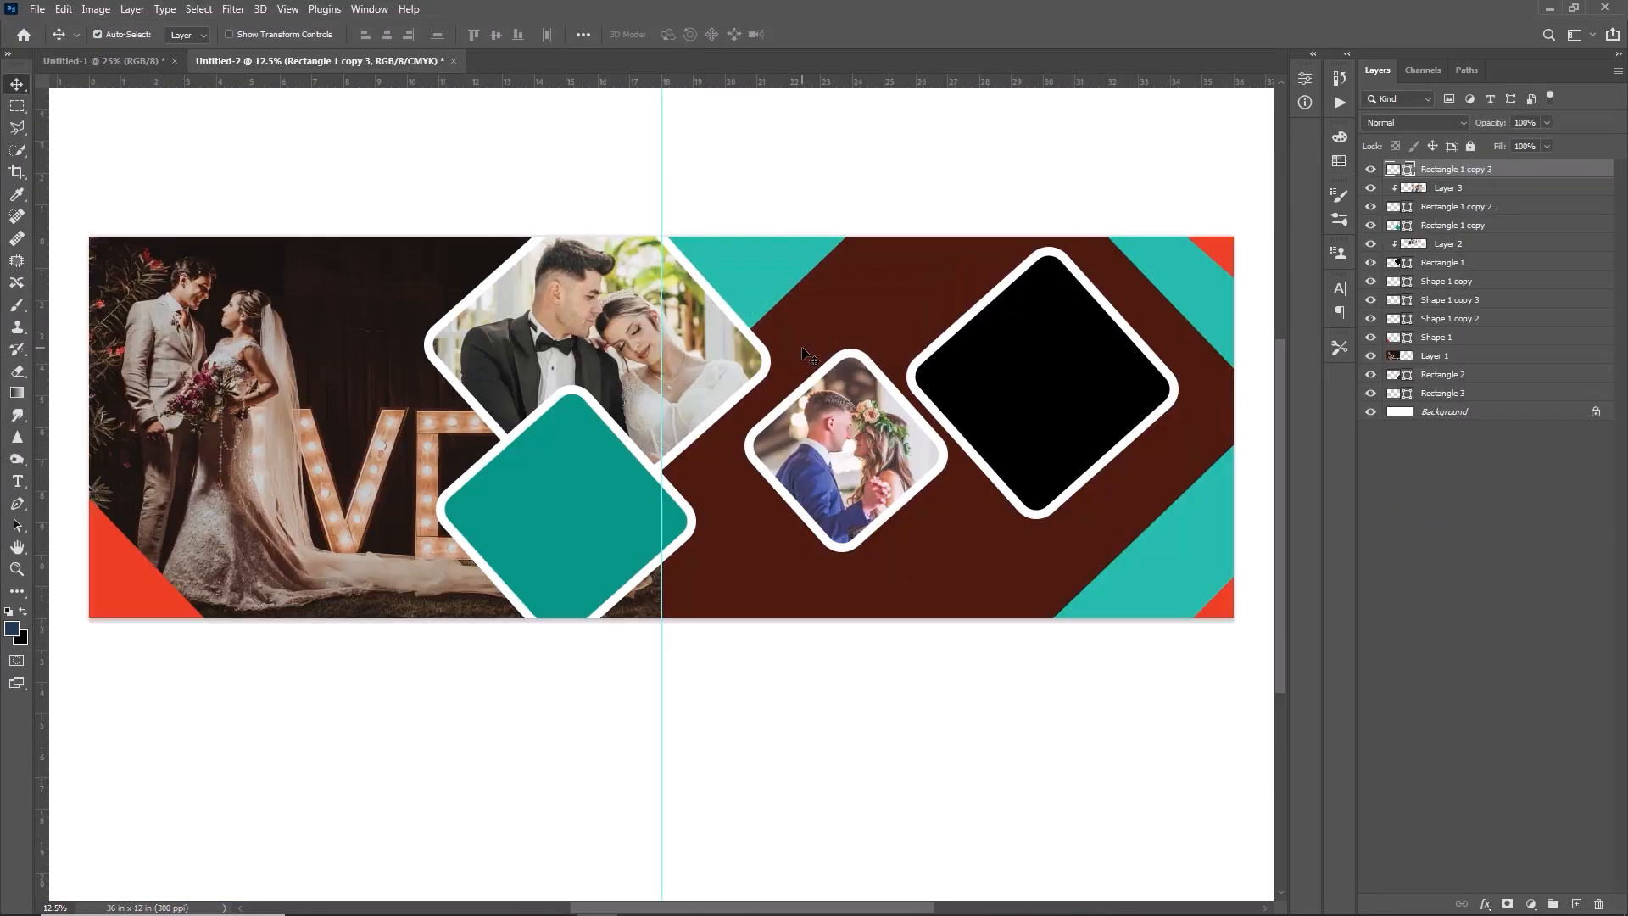
# - Paste the smiling couple photo and scale it to cover the large rightmost diamond
pyautogui.hotkey('ctrl', 'v')
pyautogui.hotkey('ctrl', 't')
pyautogui.moveTo(1032, 182); pyautogui.dragTo(881, 411)
pyautogui.moveTo(786, 579); pyautogui.dragTo(1079, 349)
pyautogui.click(840, 35)
# - Clip the smiling couple photo to the rightmost diamond and shift it slightly within the frame
pyautogui.rightClick(1461, 173)
pyautogui.click(1457, 511)
pyautogui.moveTo(1204, 217); pyautogui.dragTo(1198, 232)
# - Draw a square about 1.97 in wide on the brown area between the small and rightmost diamonds, without a stroke
pyautogui.click(587, 500)
pyautogui.press('u')
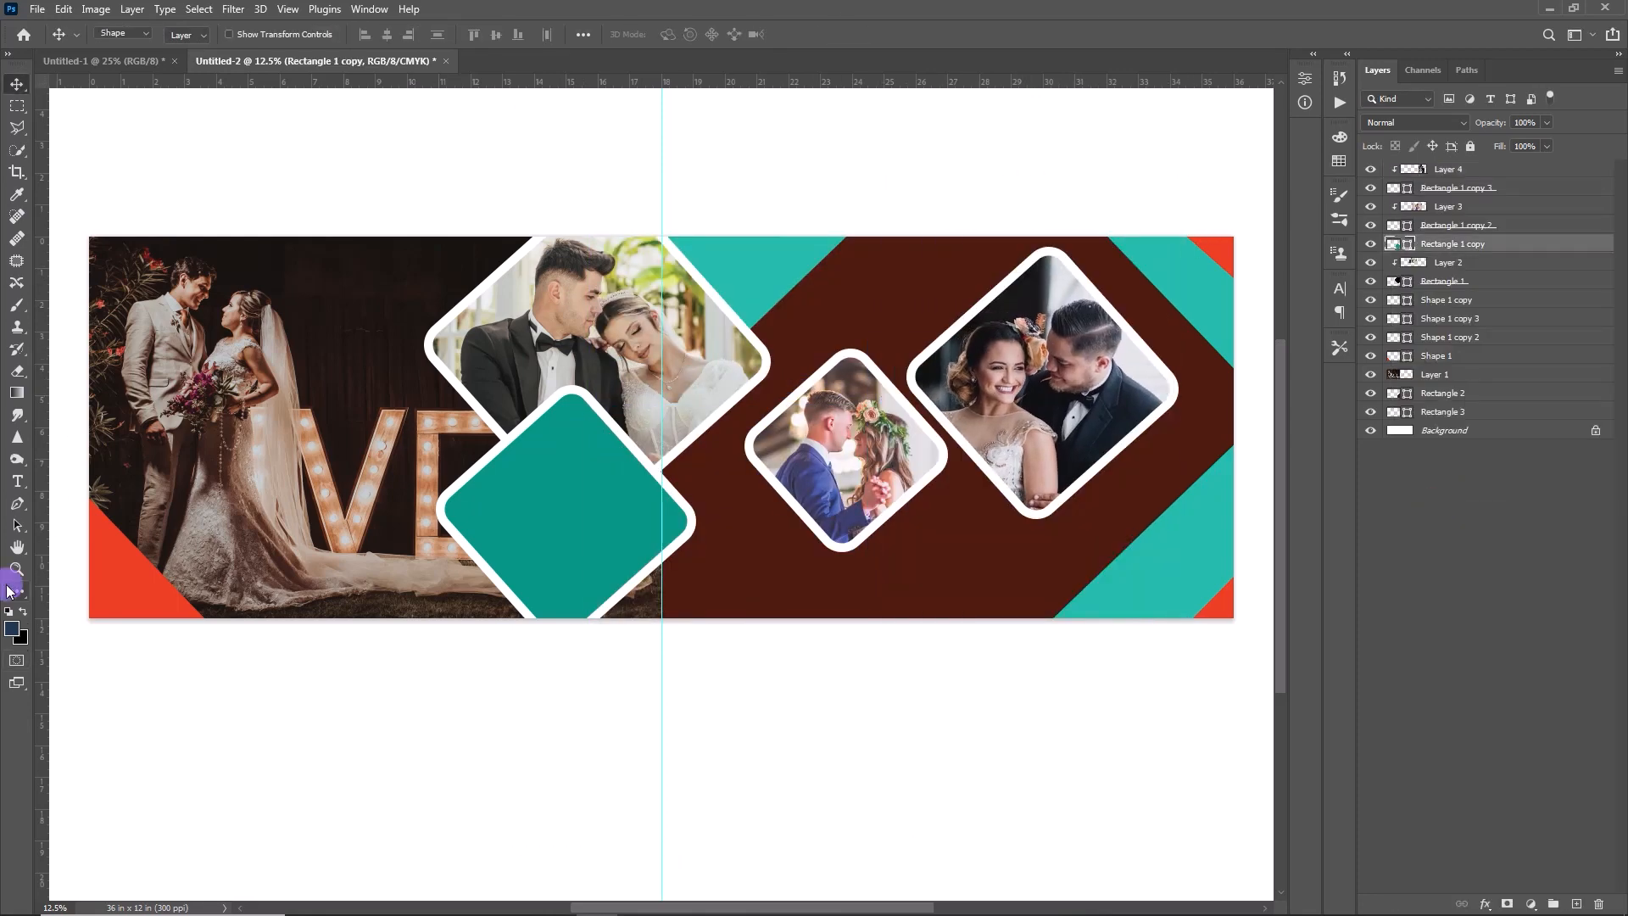
pyautogui.press('Return')
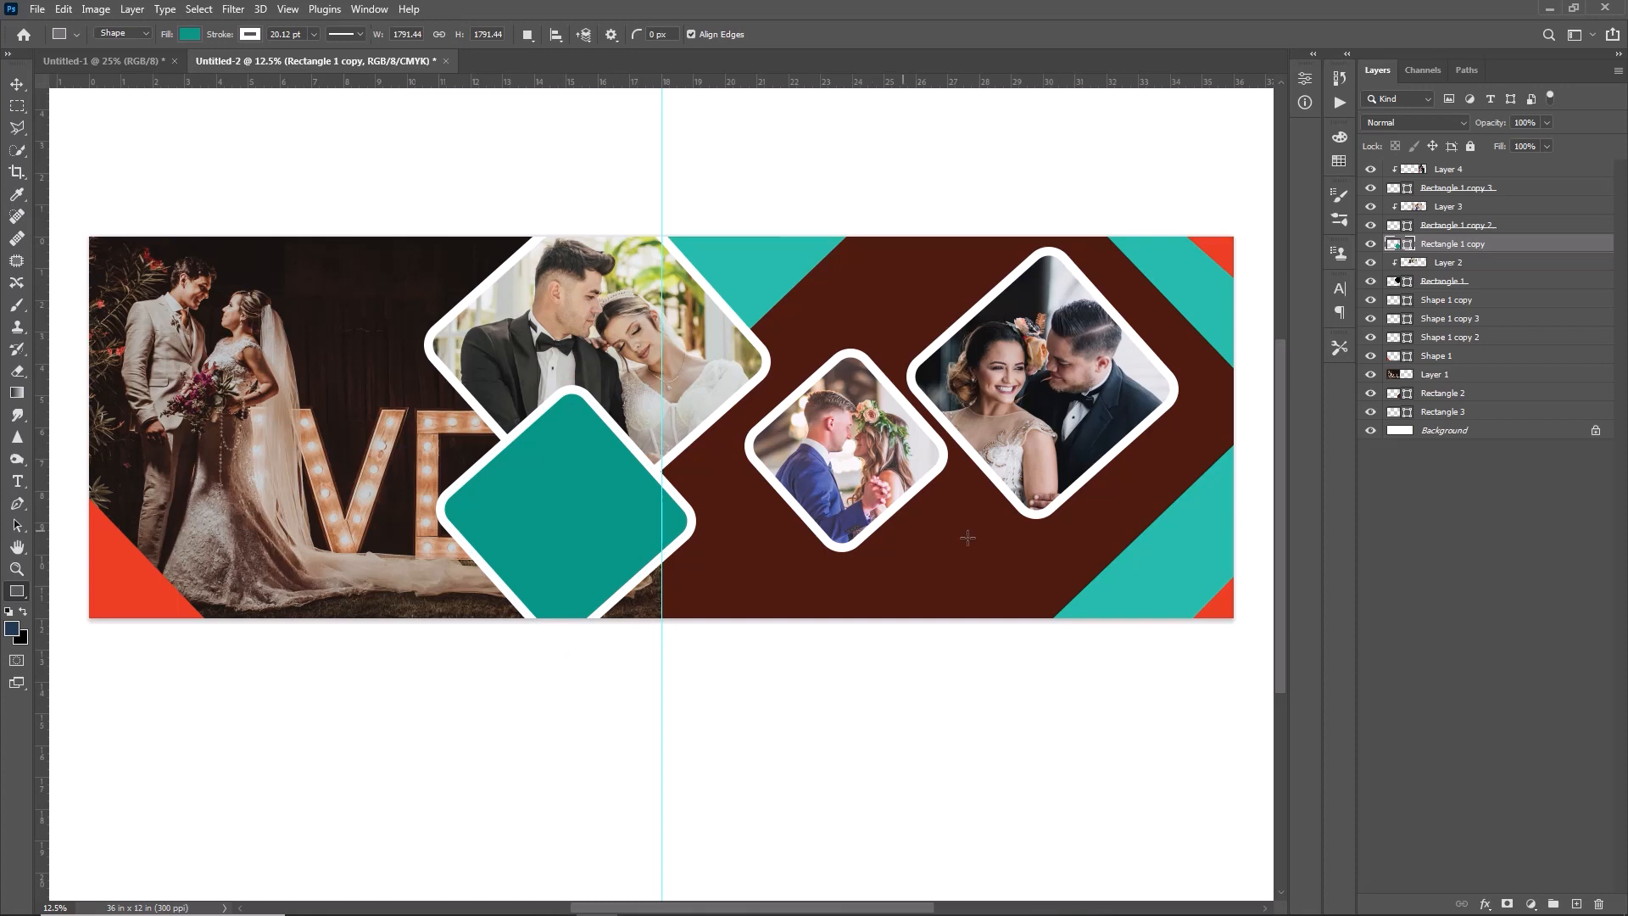
pyautogui.moveTo(935, 495)
pyautogui.mouseDown()
pyautogui.moveTo(1000, 538)
pyautogui.moveTo(1001, 562)
pyautogui.moveTo(992, 546)
pyautogui.moveTo(1017, 558)
pyautogui.mouseUp()
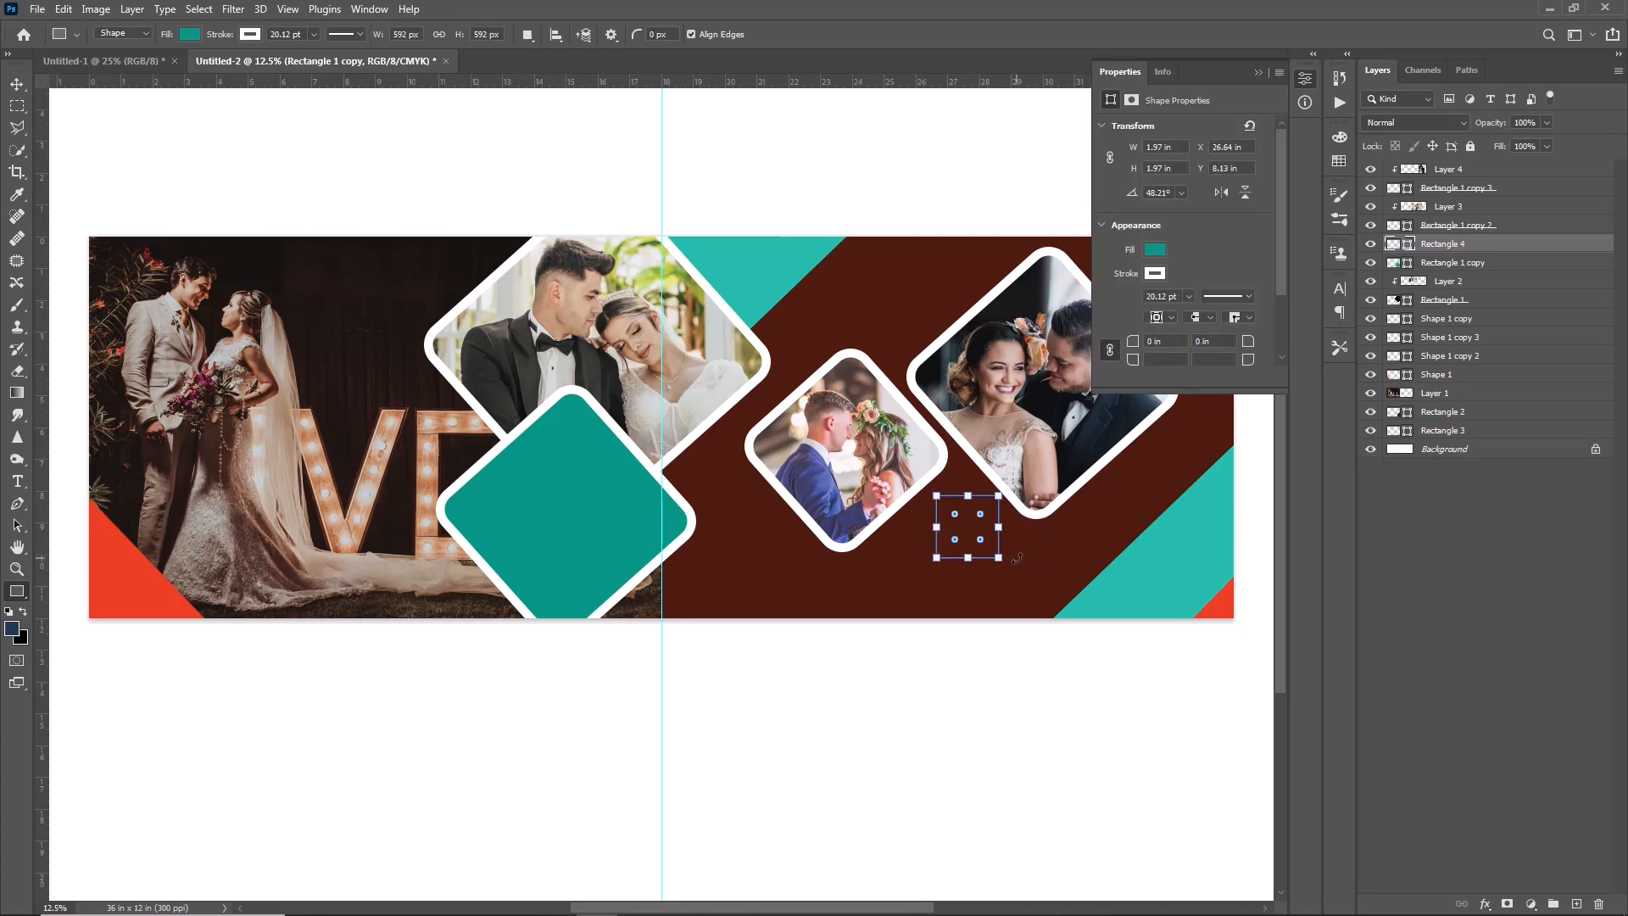
pyautogui.click(1154, 273)
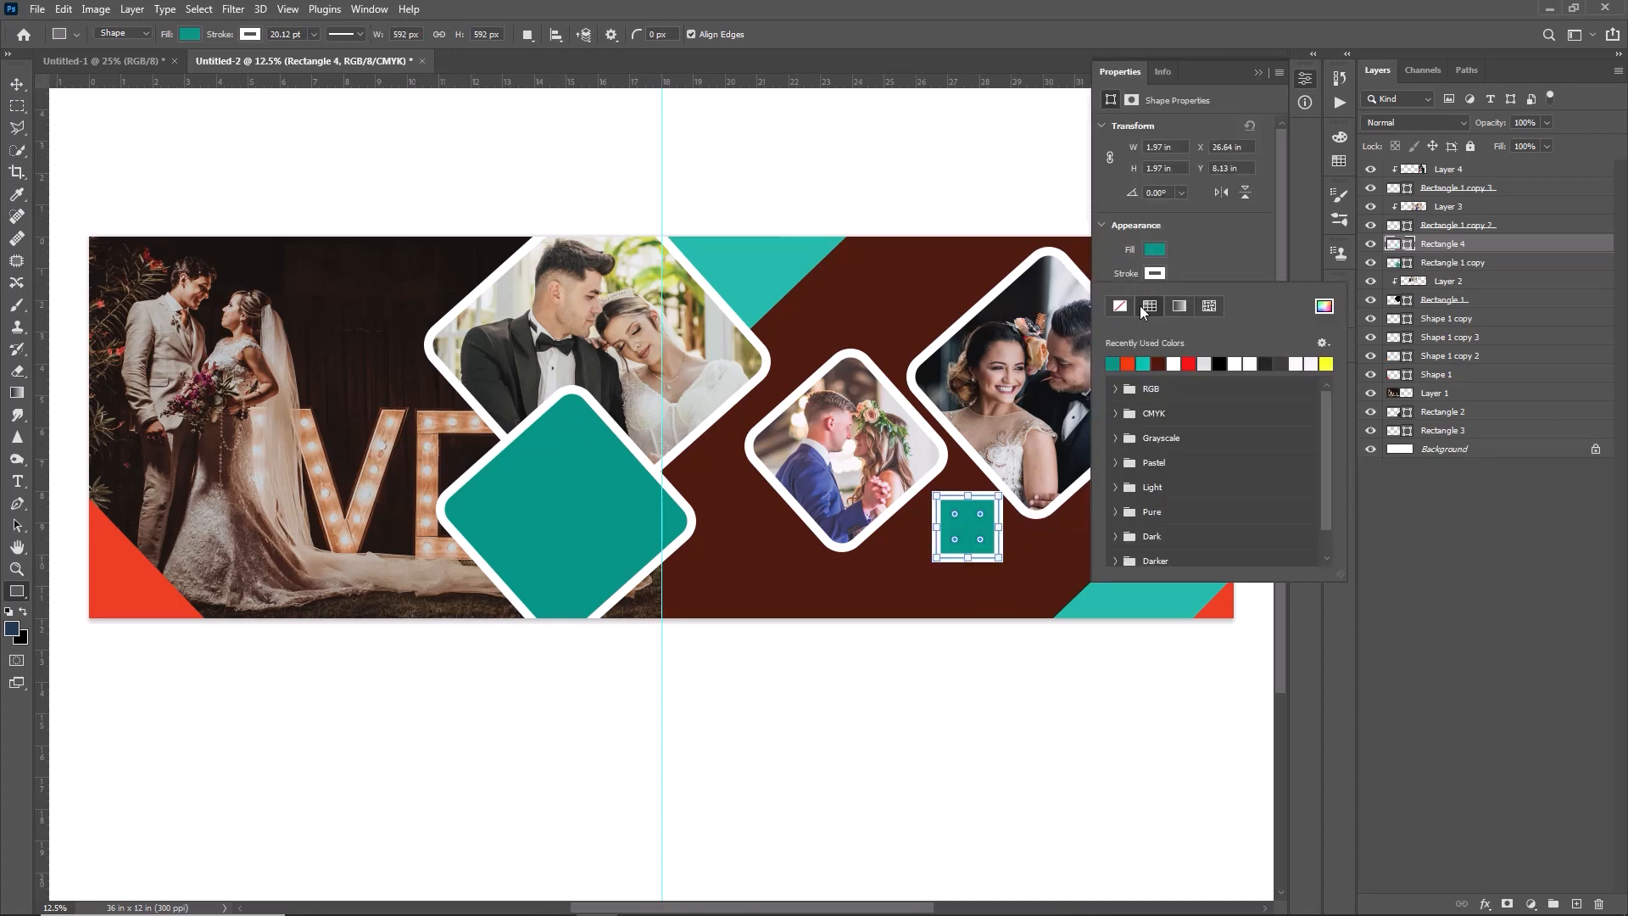
pyautogui.click(1120, 305)
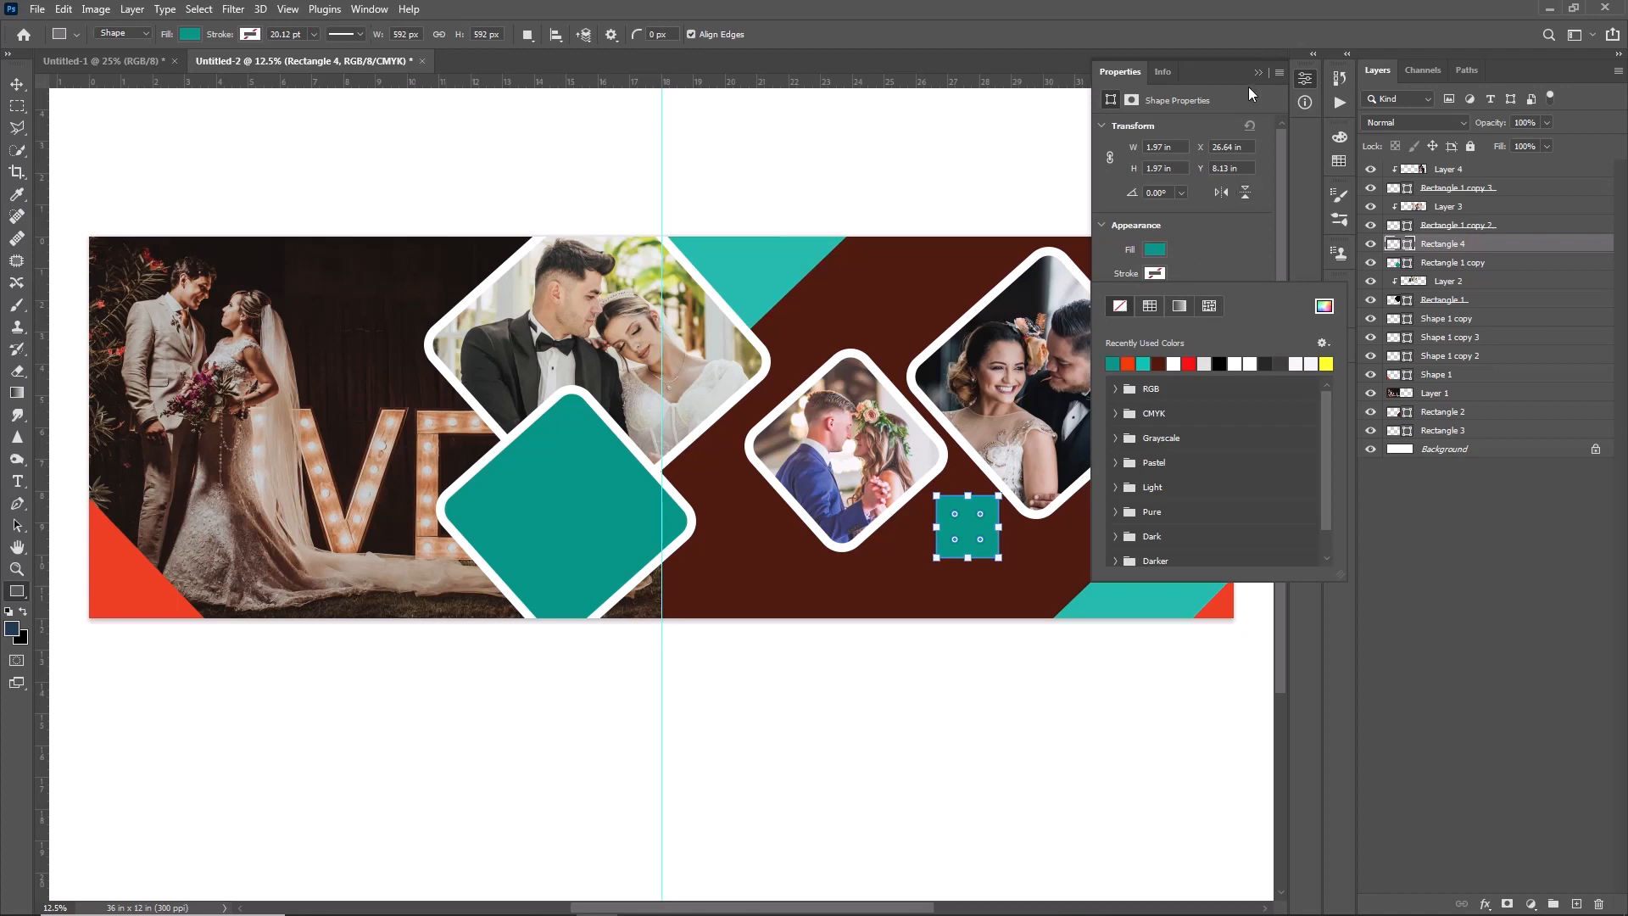
# - Set the new square's fill to the bright turquoise 0ee0ca
pyautogui.click(1155, 249)
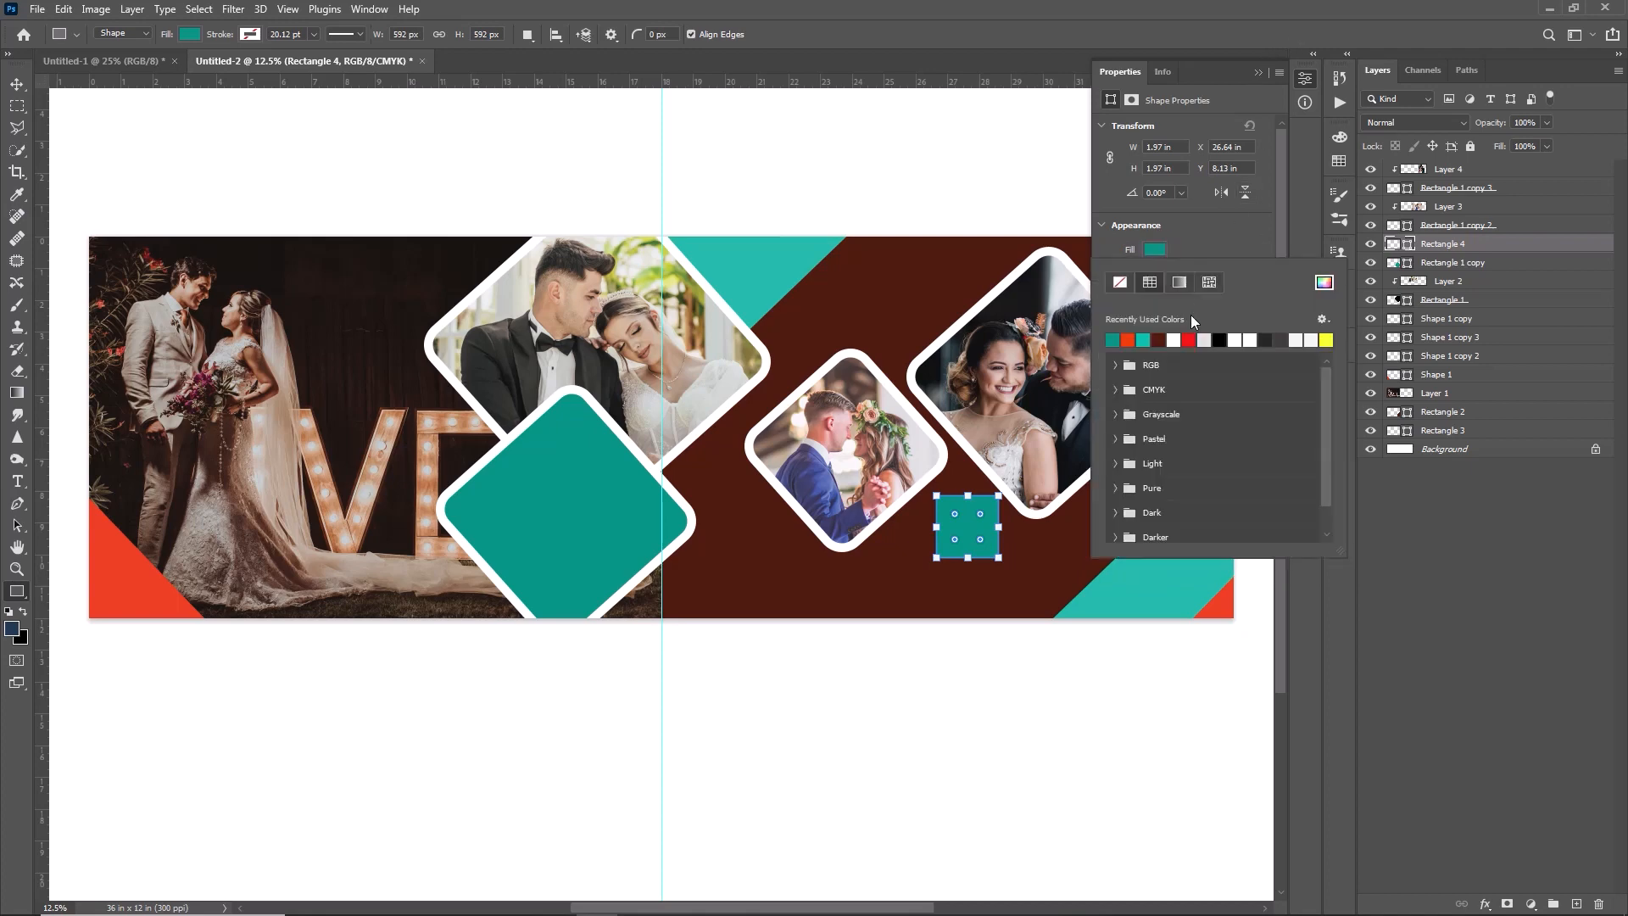
pyautogui.click(1324, 283)
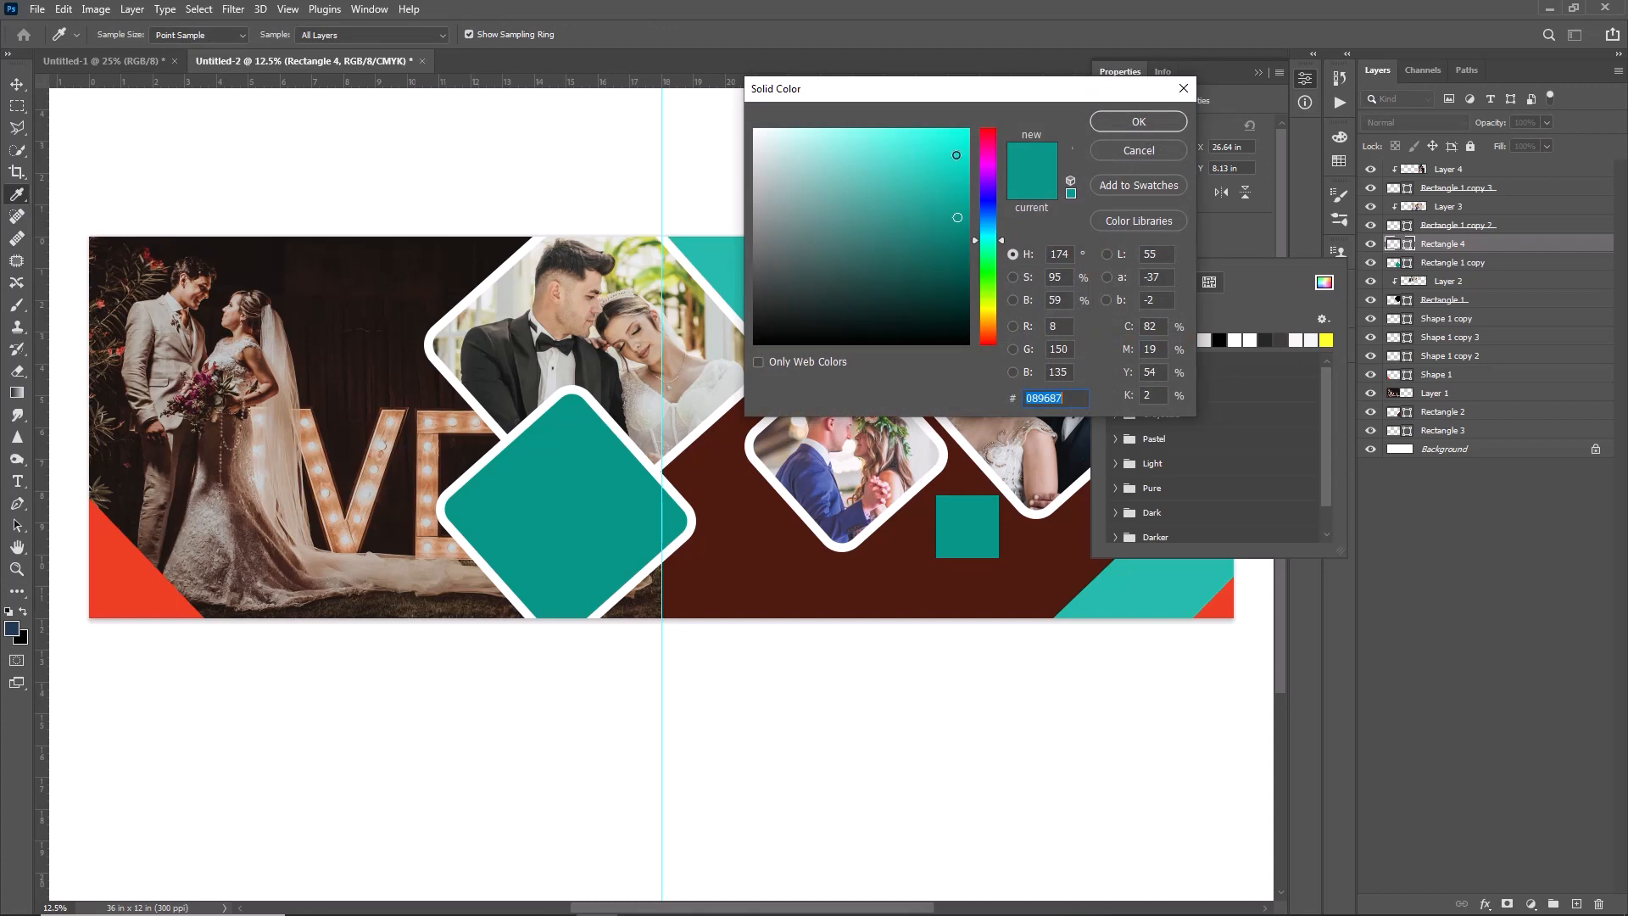
pyautogui.click(956, 155)
pyautogui.click(1139, 121)
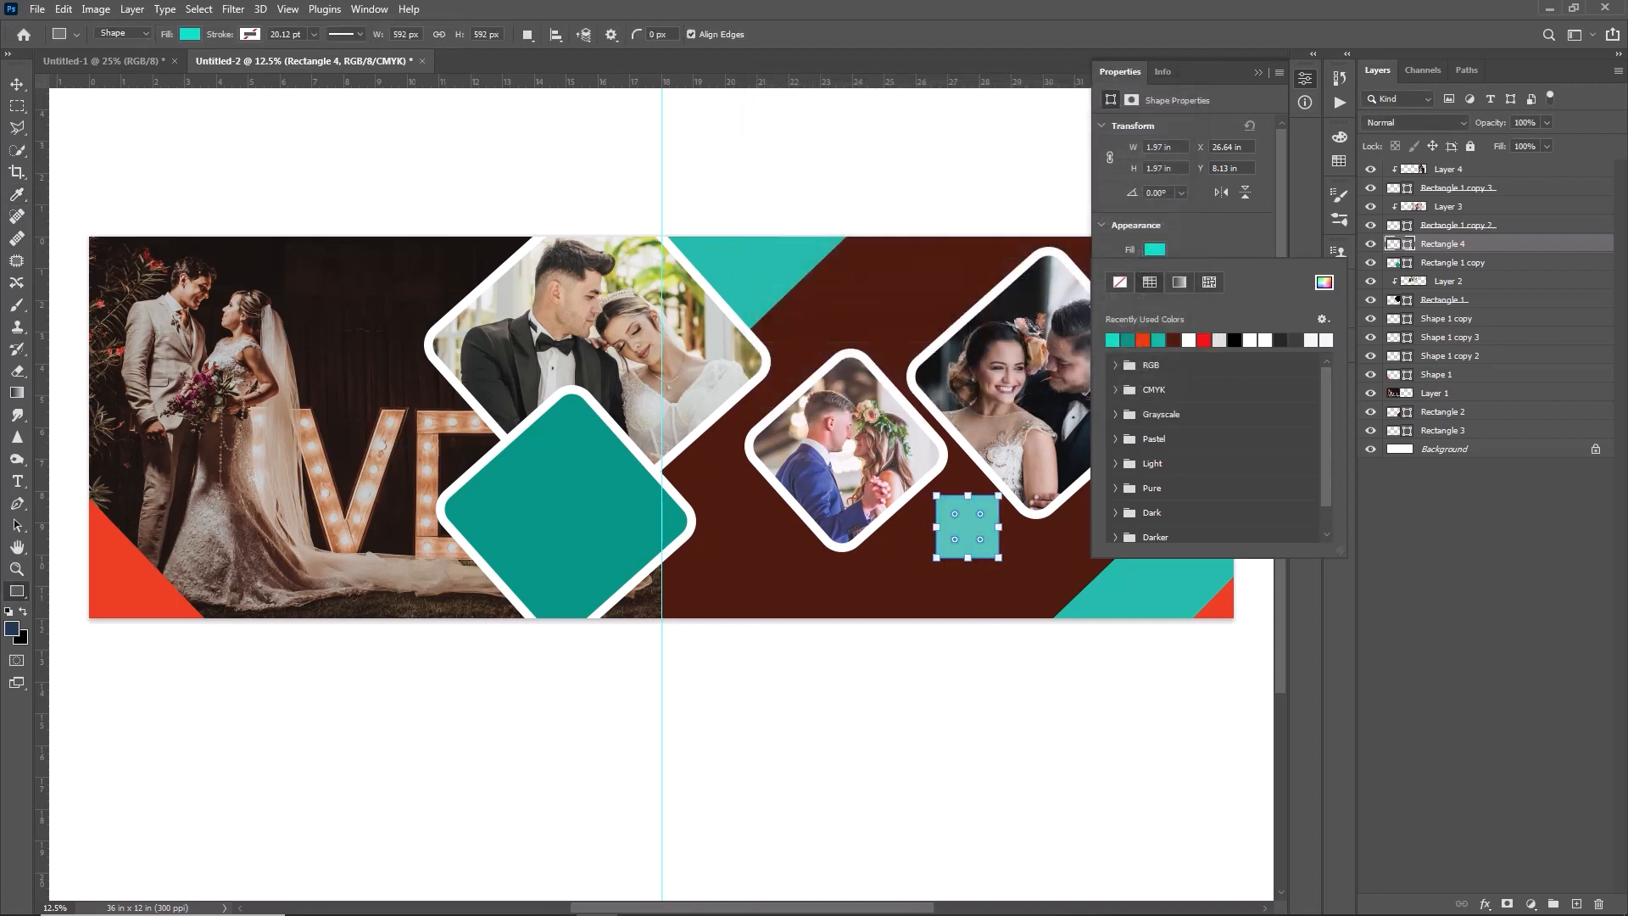
pyautogui.click(1263, 65)
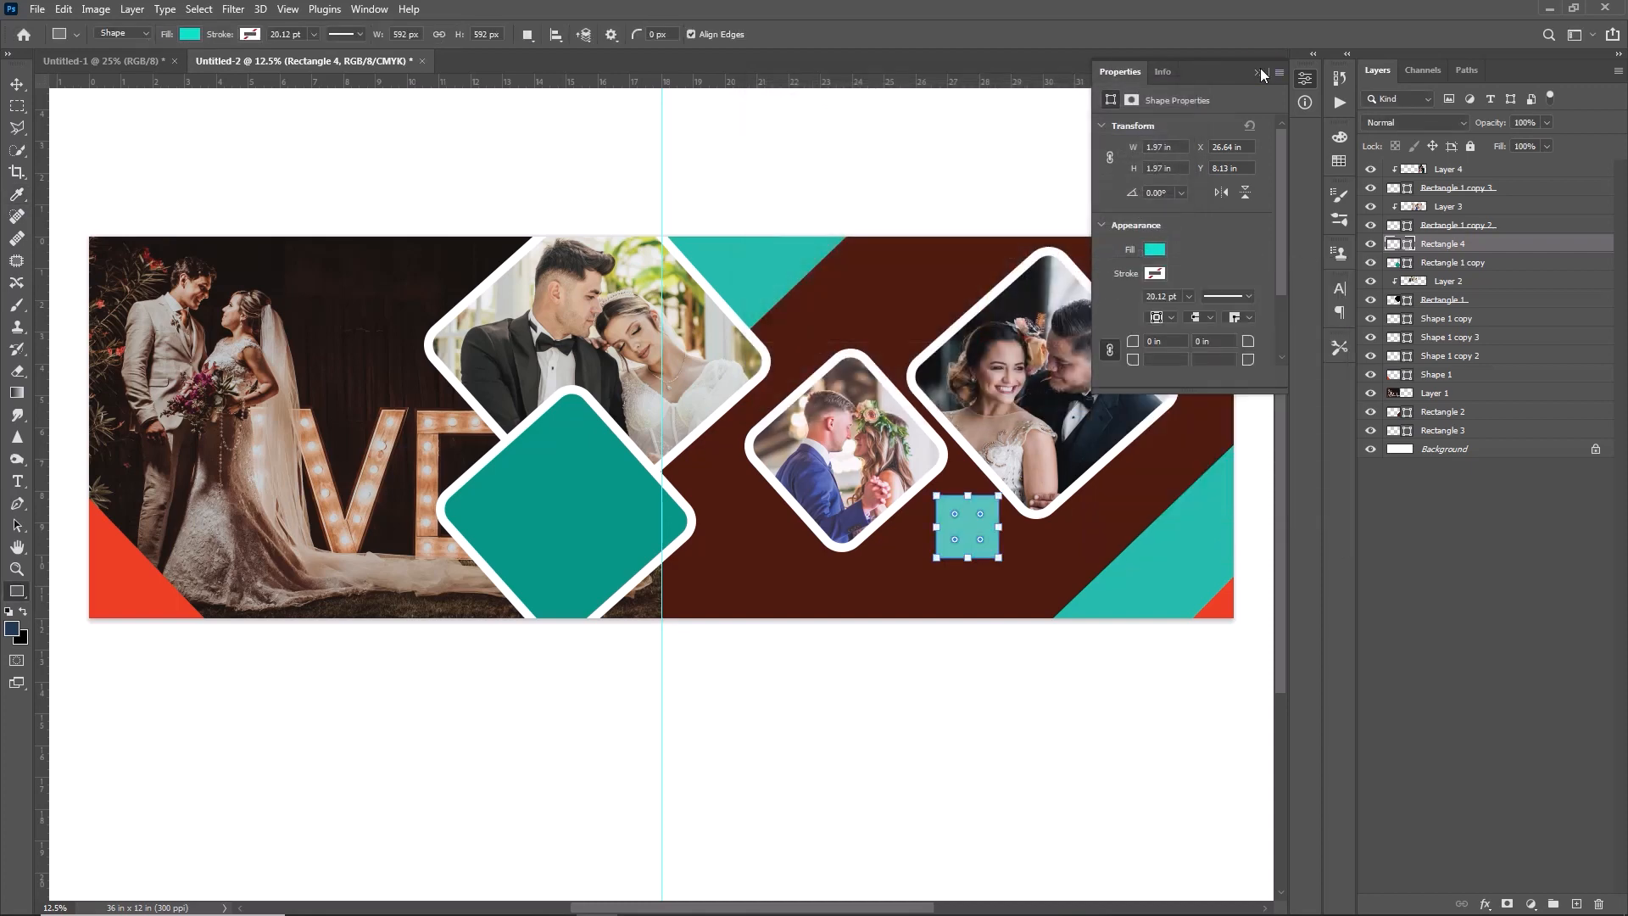
pyautogui.click(1261, 68)
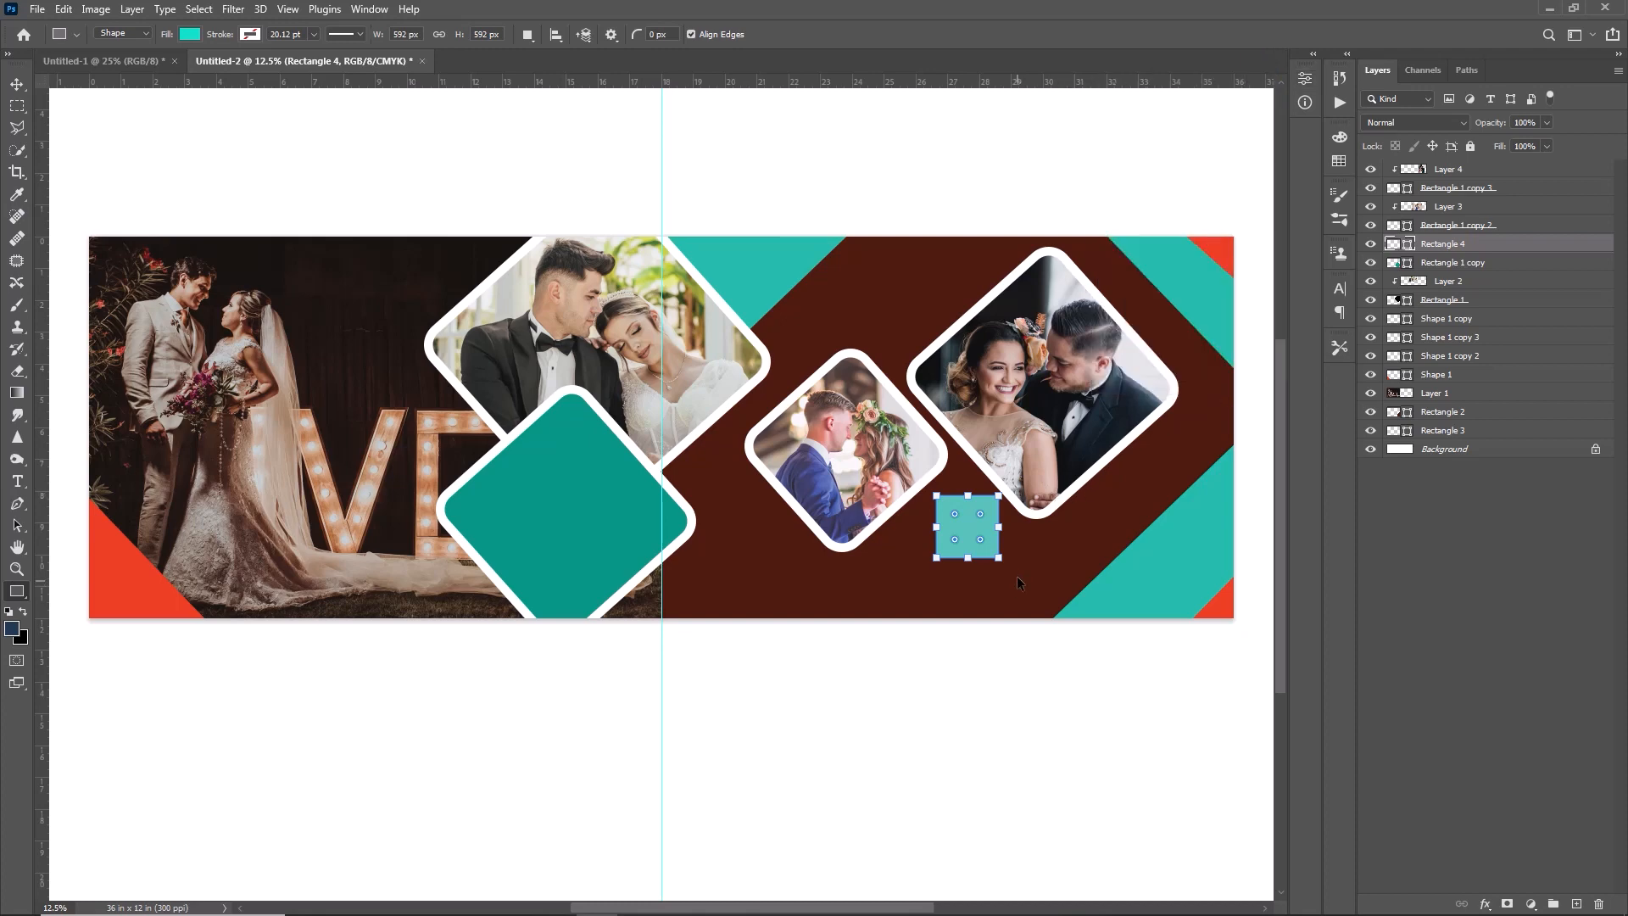
# - Rotate the turquoise square about 45° counterclockwise into a diamond and round its corners
pyautogui.hotkey('ctrl', 't')
pyautogui.moveTo(1020, 572); pyautogui.dragTo(1058, 525)
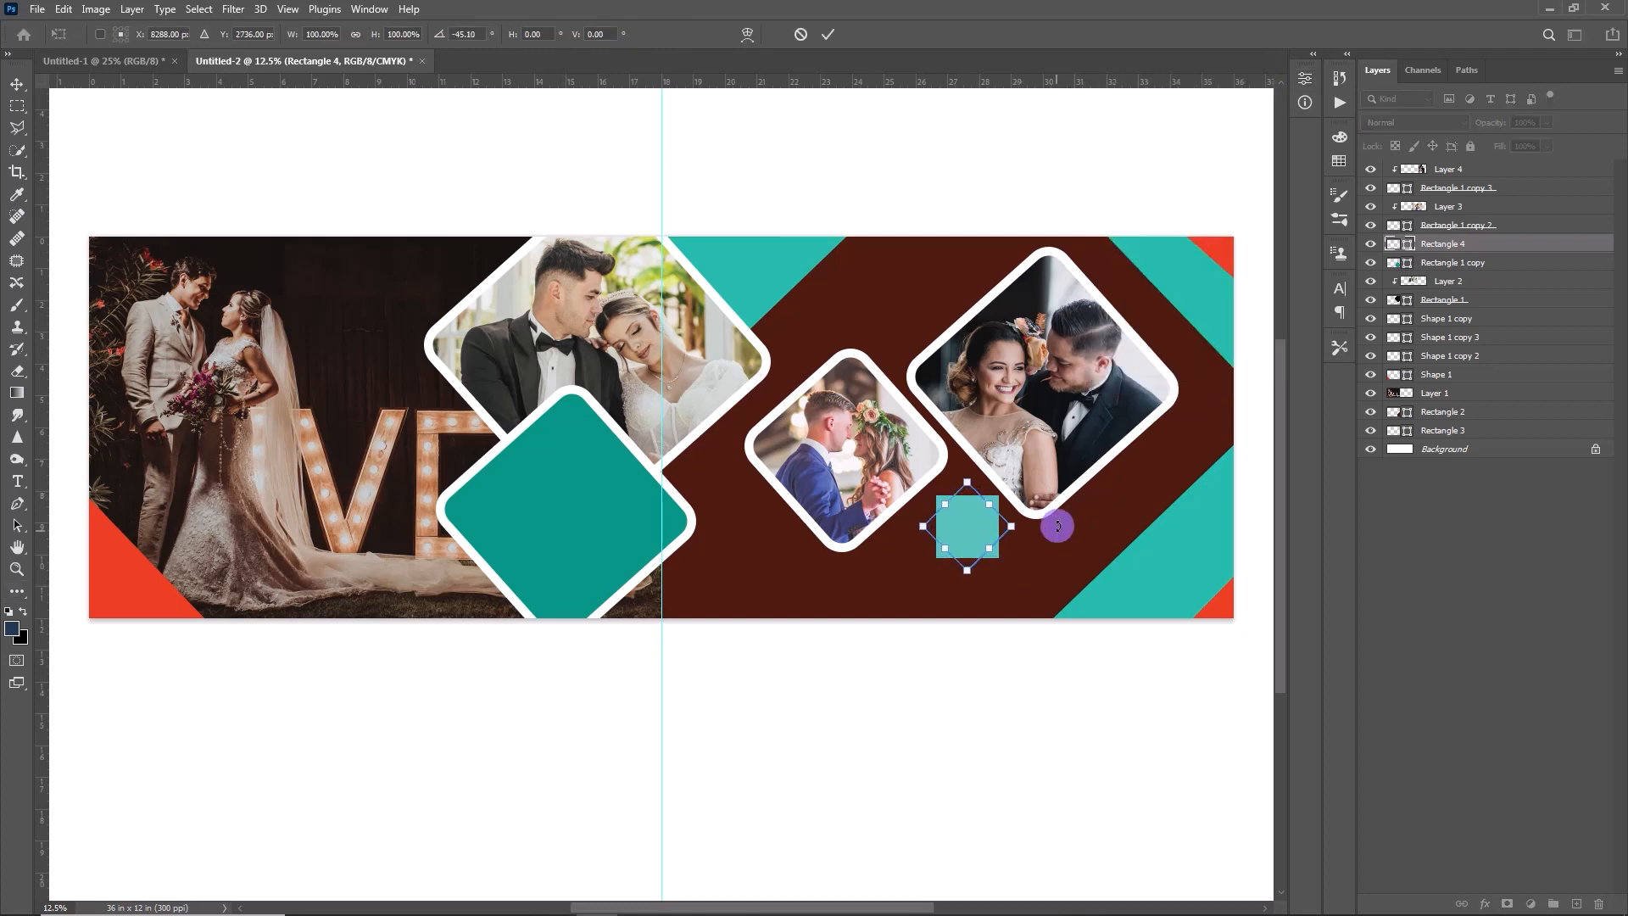
pyautogui.click(837, 35)
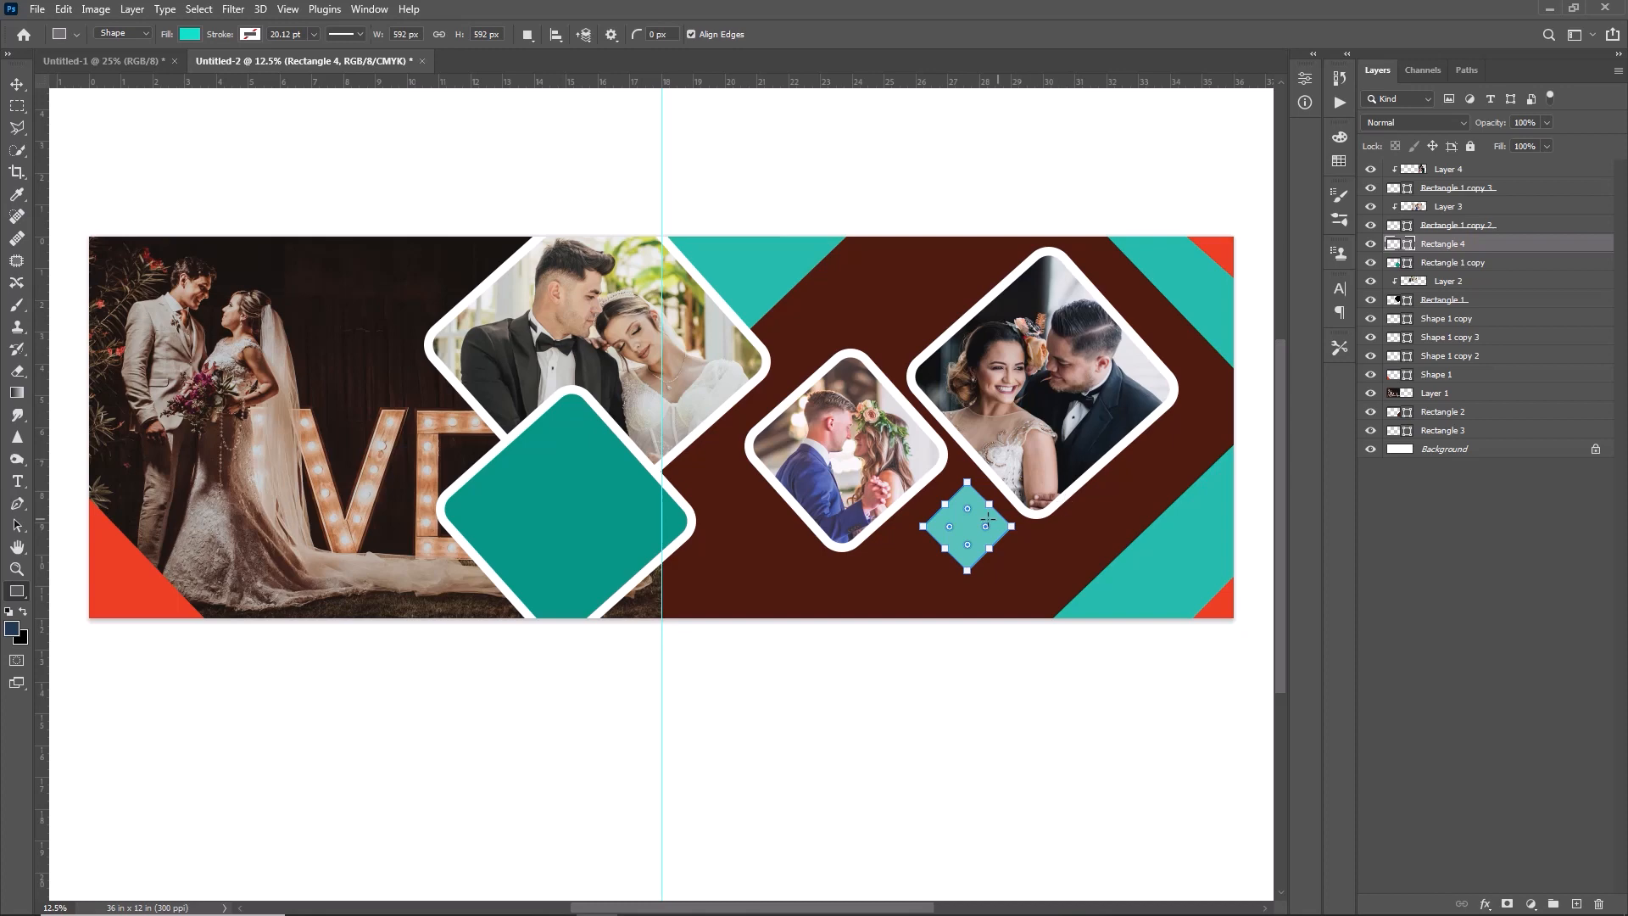
pyautogui.moveTo(989, 526); pyautogui.dragTo(1002, 537)
pyautogui.press('Return')
# - Duplicate the turquoise diamond, scale the copy to about 63% and place it just below and to the left of the original
pyautogui.hotkey('ctrl', 'j')
pyautogui.press('v')
pyautogui.moveTo(969, 539); pyautogui.dragTo(893, 578)
pyautogui.hotkey('ctrl', 't')
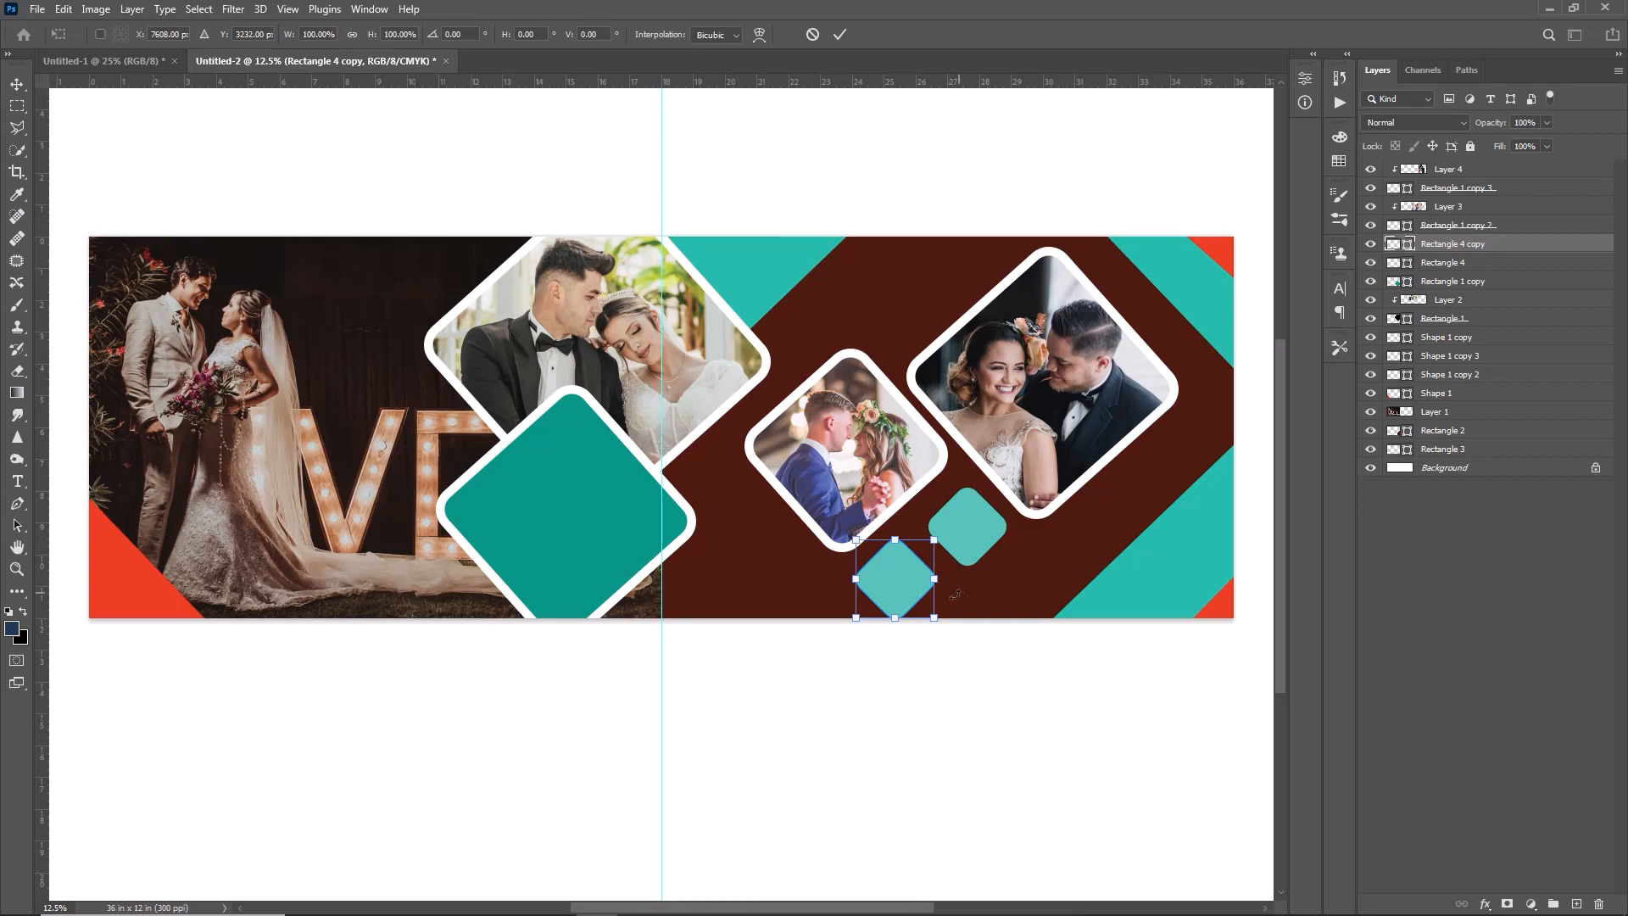
pyautogui.moveTo(934, 617); pyautogui.dragTo(904, 592)
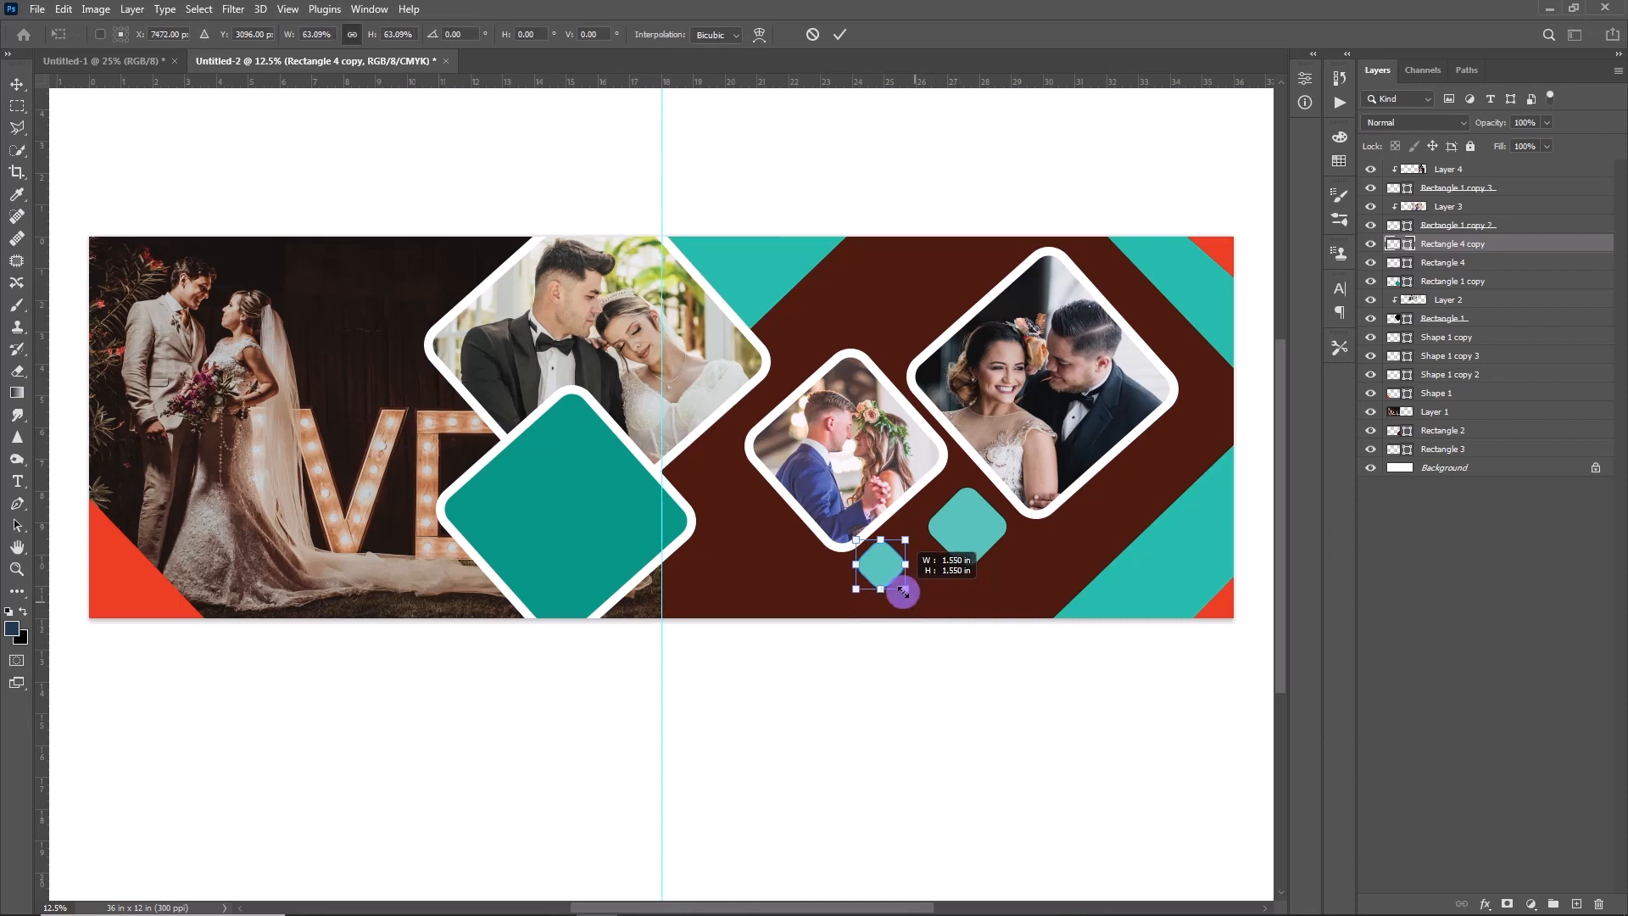
pyautogui.press('Return')
pyautogui.moveTo(895, 558); pyautogui.dragTo(940, 560)
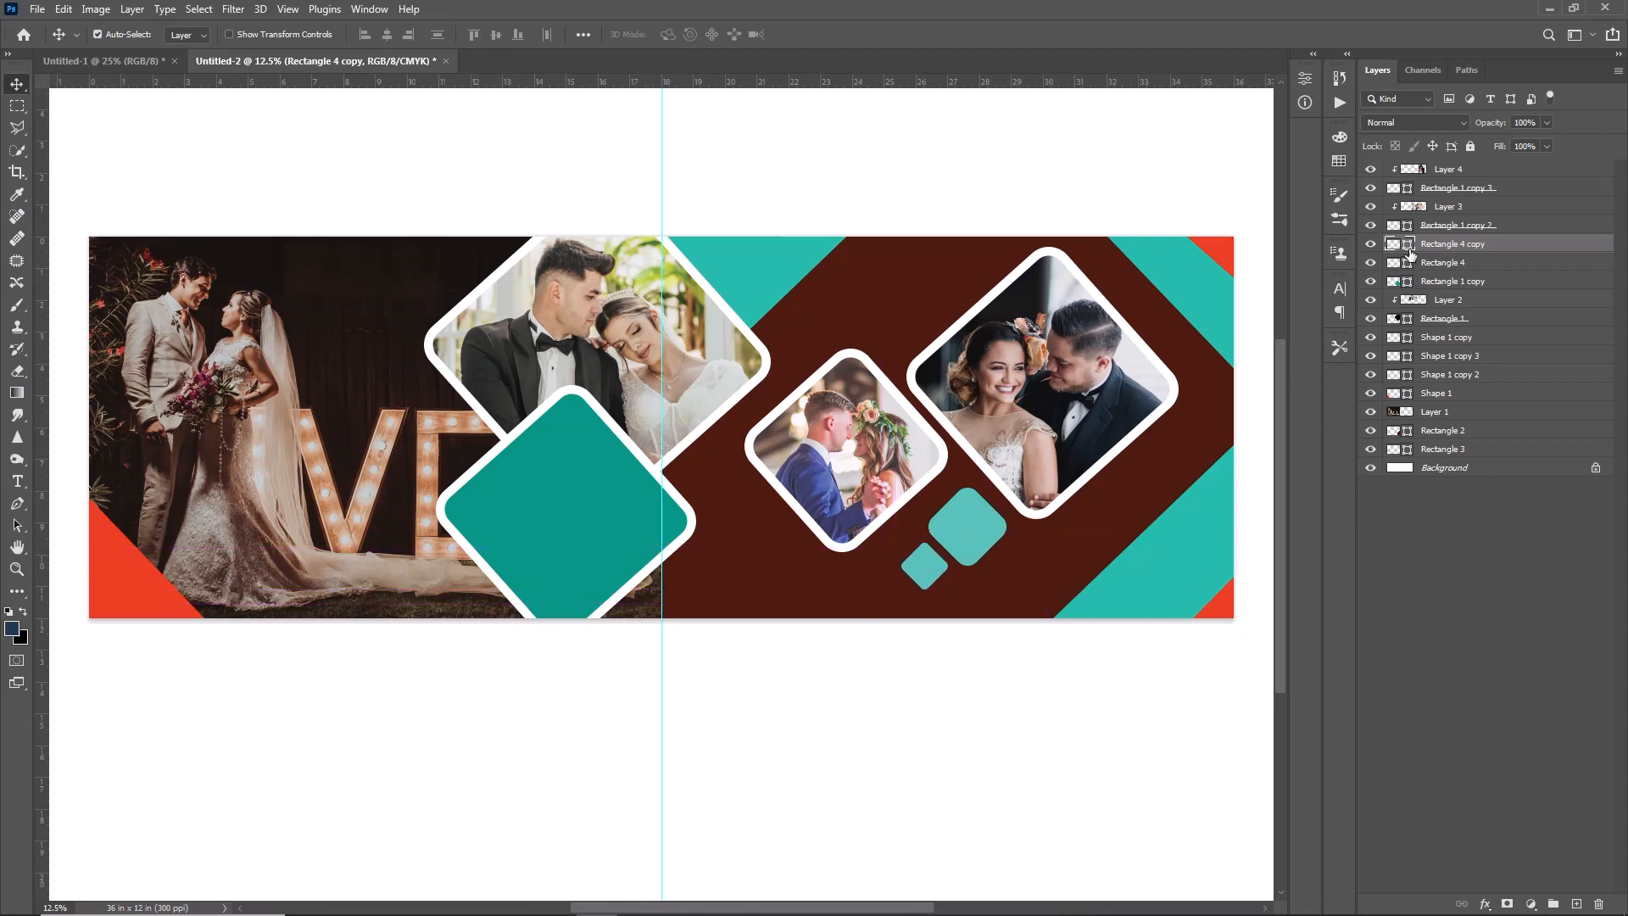
# - Recolor the smaller duplicate diamond to dark navy 070c26
pyautogui.click(1409, 245)
pyautogui.doubleClick(1411, 246)
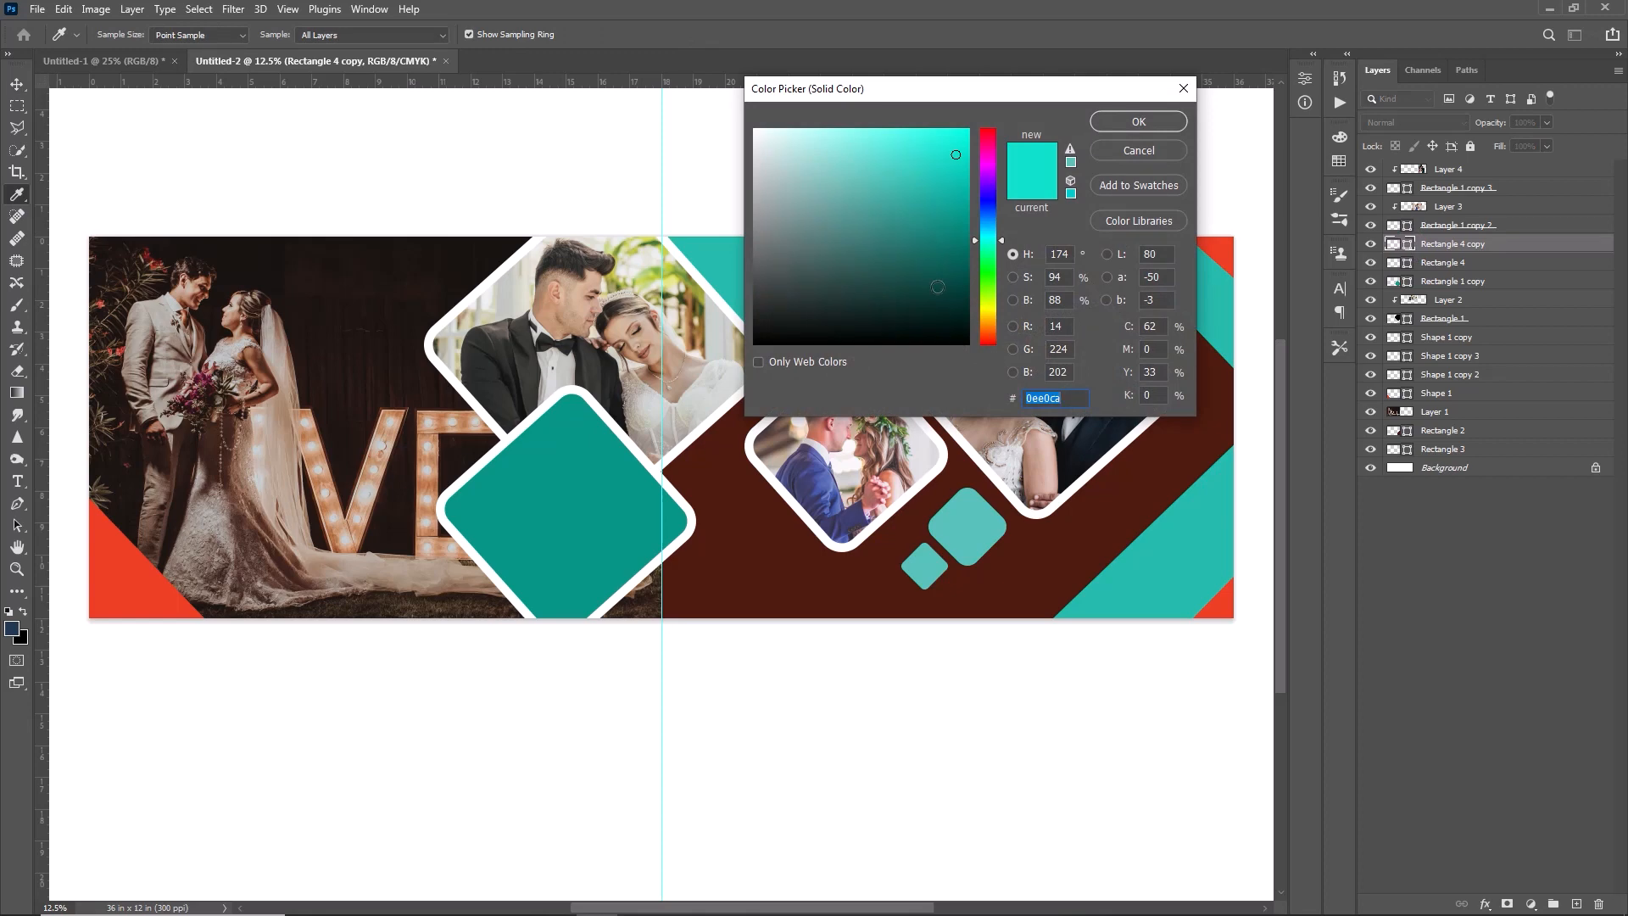
pyautogui.hotkey('ctrl', 'v')
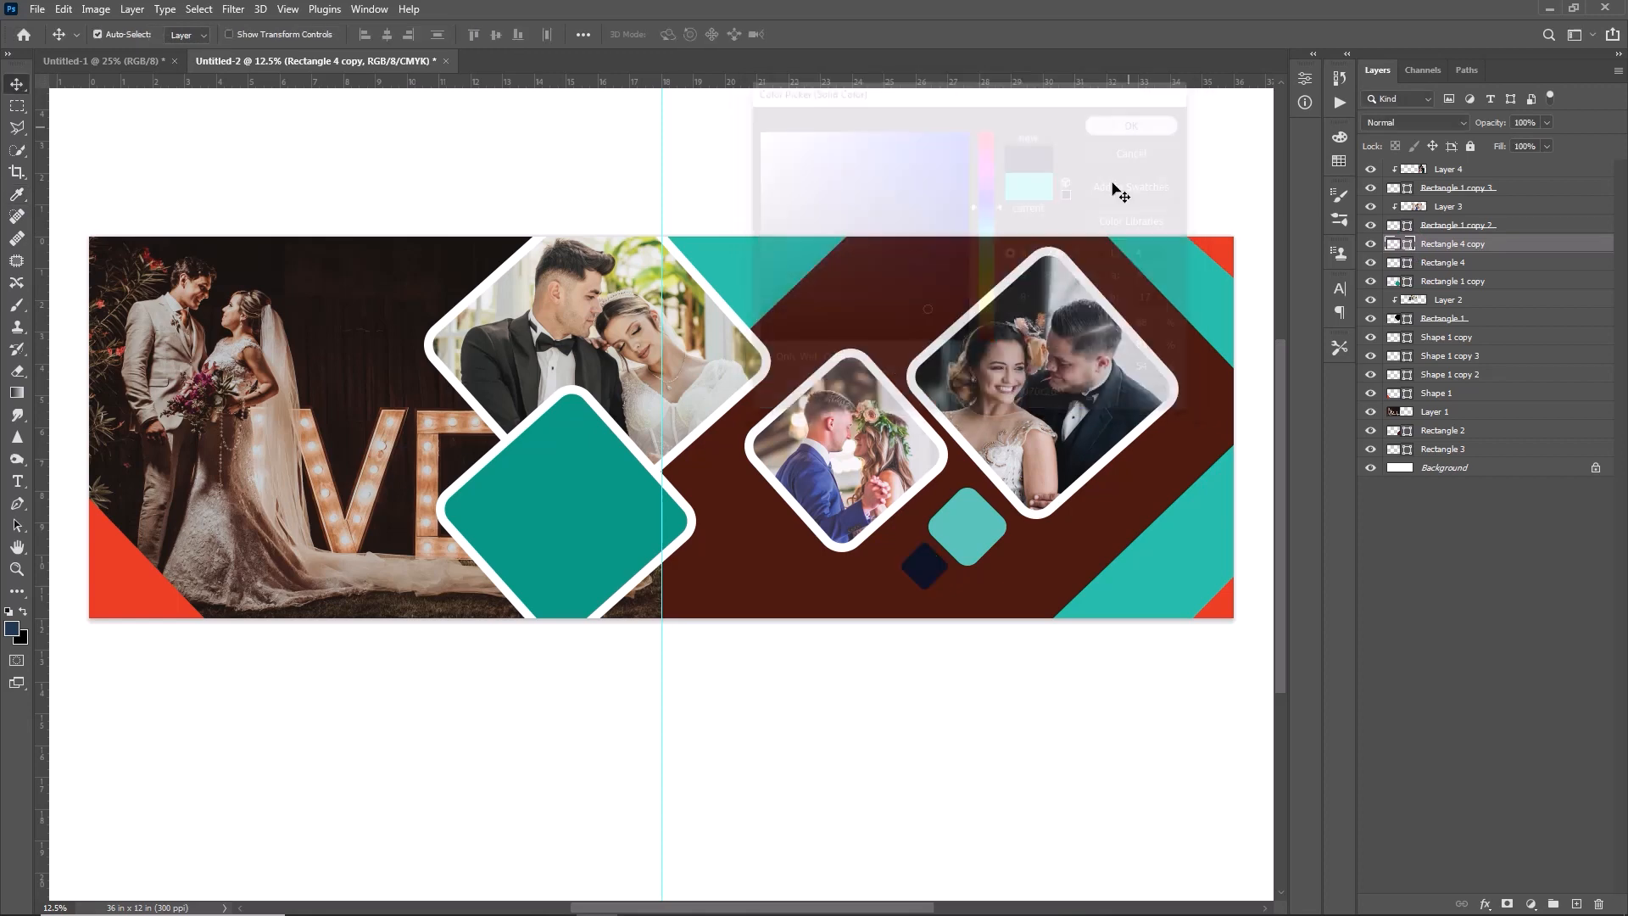
# - Select the topmost photo layer and open the Effects (8) image from the New folder in Downloads
pyautogui.click(1388, 174)
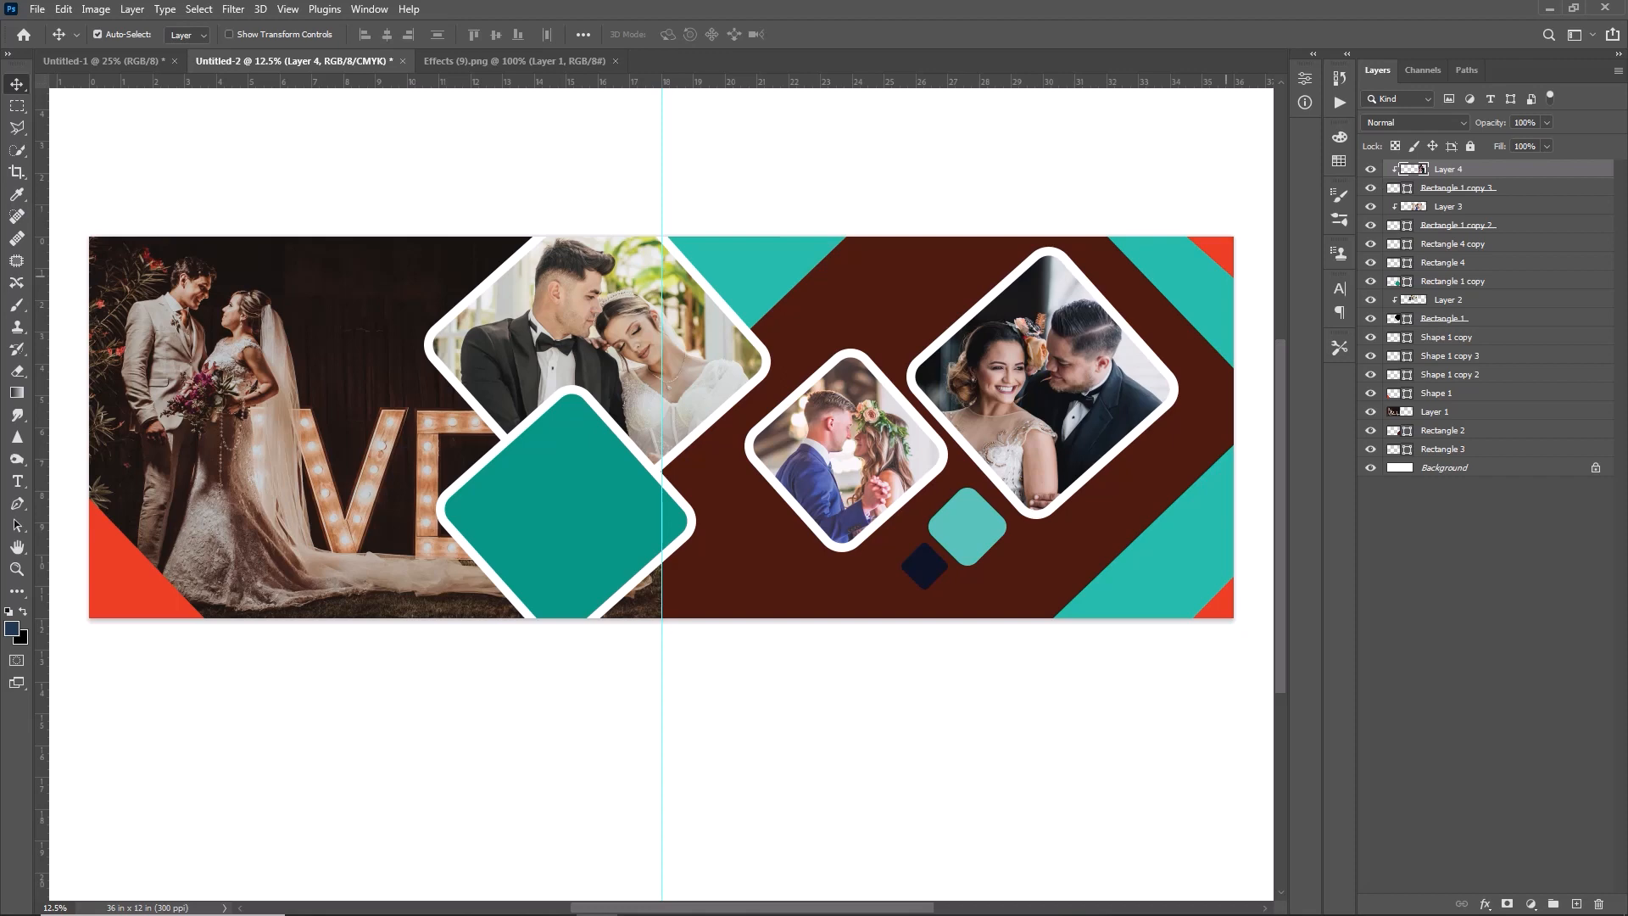
pyautogui.click(38, 8)
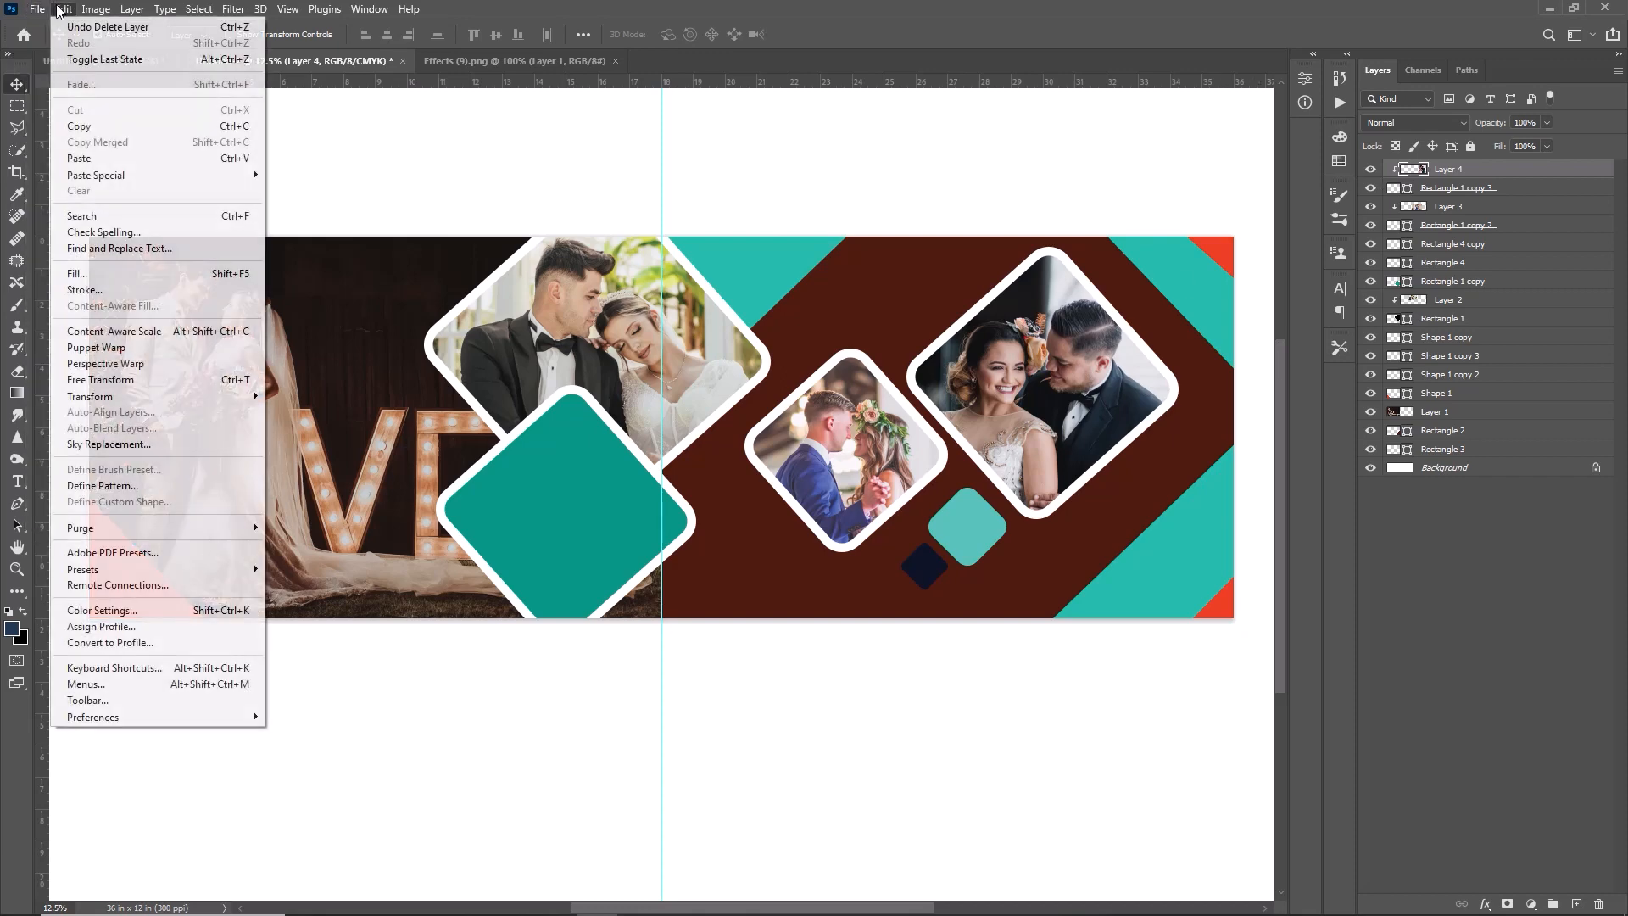
pyautogui.click(56, 43)
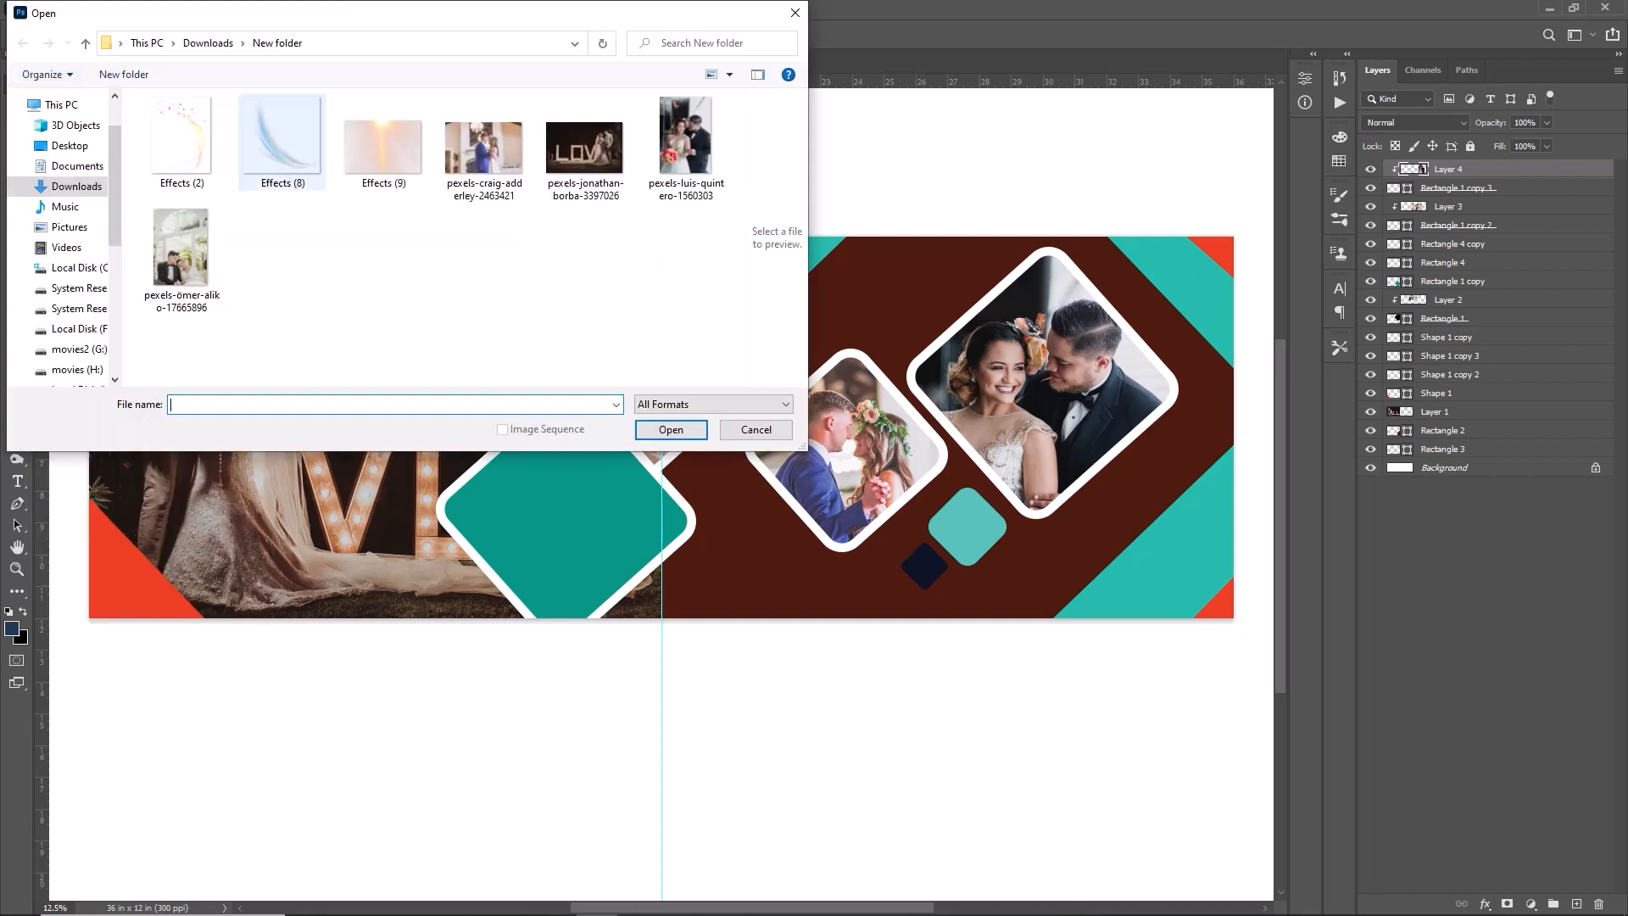
pyautogui.click(284, 148)
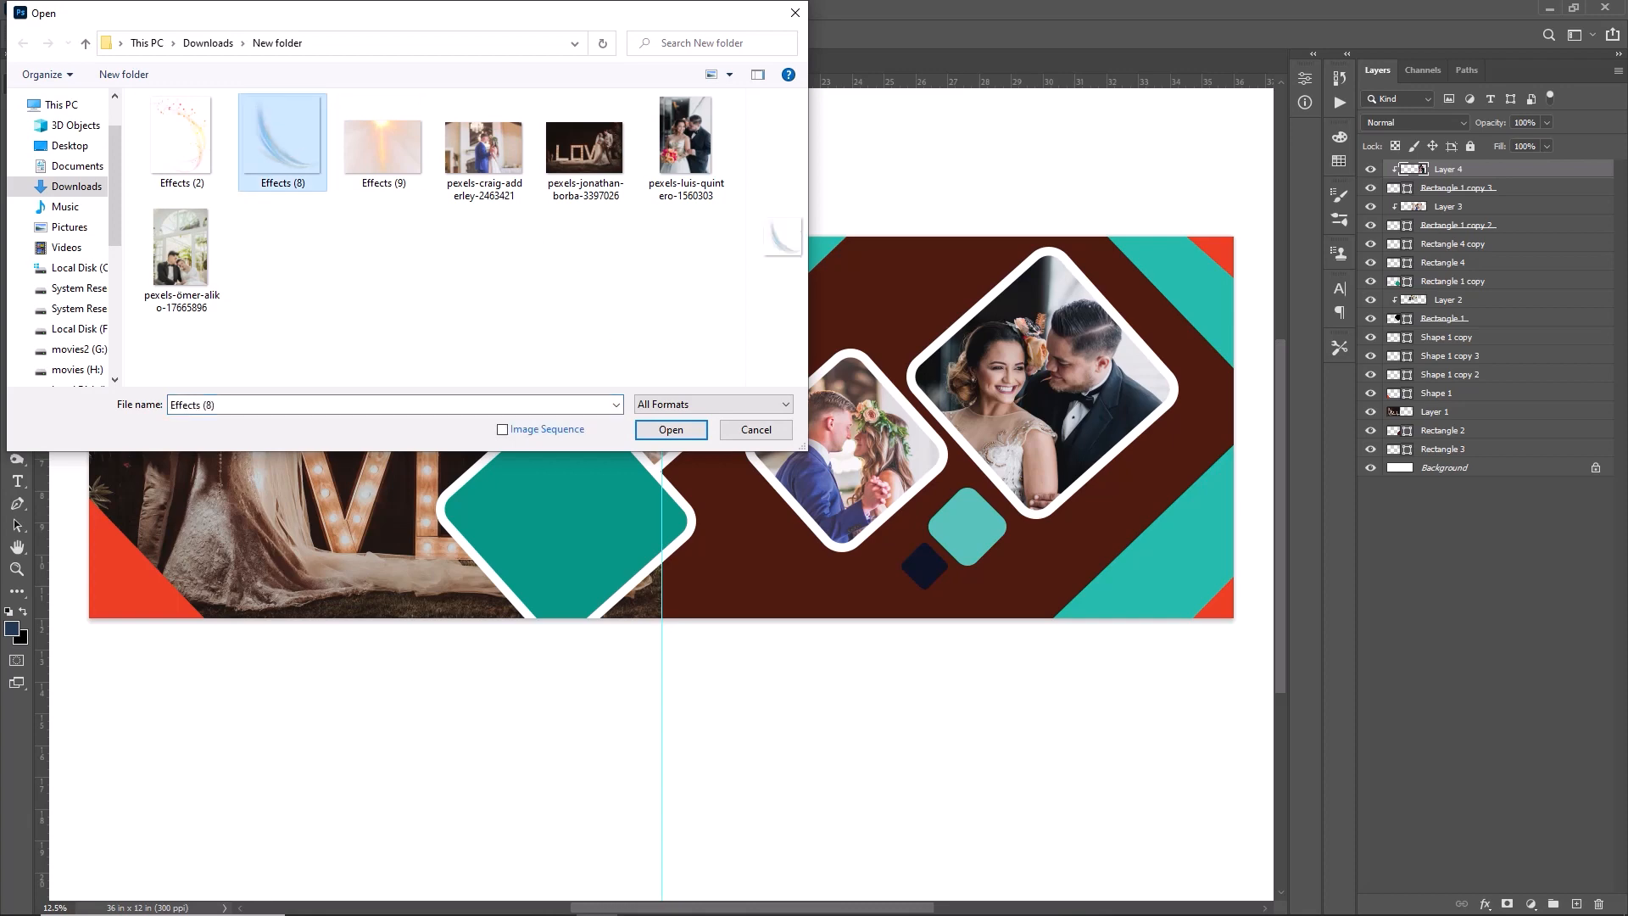
pyautogui.click(671, 429)
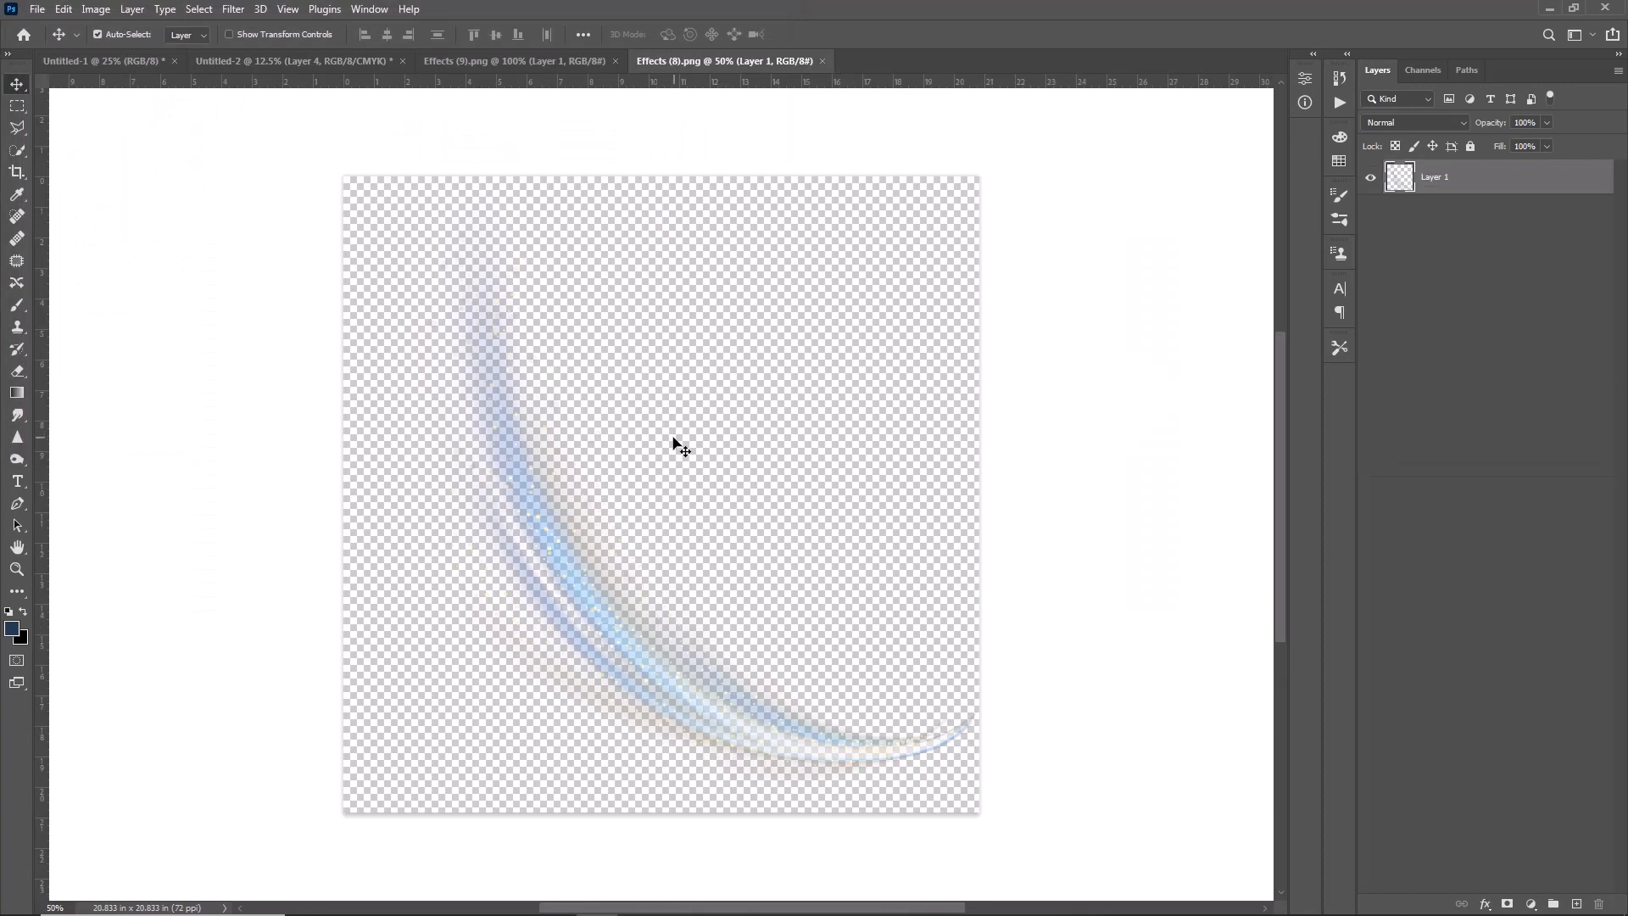
# - Bring the light-streak effect into the album spread, then rotate and position it over the brown area
pyautogui.moveTo(561, 538); pyautogui.dragTo(703, 396)
pyautogui.hotkey('ctrl', 't')
pyautogui.moveTo(958, 390); pyautogui.dragTo(696, 632)
pyautogui.moveTo(825, 492); pyautogui.dragTo(942, 491)
pyautogui.click(844, 36)
# - Stack the light-streak layer beneath the standing couple's photo layer and adjust its transform so it curves behind the small photo diamond
pyautogui.keyDown('ctrl'); pyautogui.click(1181, 337); pyautogui.keyUp('ctrl')
pyautogui.moveTo(1483, 169); pyautogui.dragTo(1471, 437)
pyautogui.hotkey('ctrl', 't')
pyautogui.moveTo(772, 619); pyautogui.dragTo(725, 740)
pyautogui.click(843, 36)
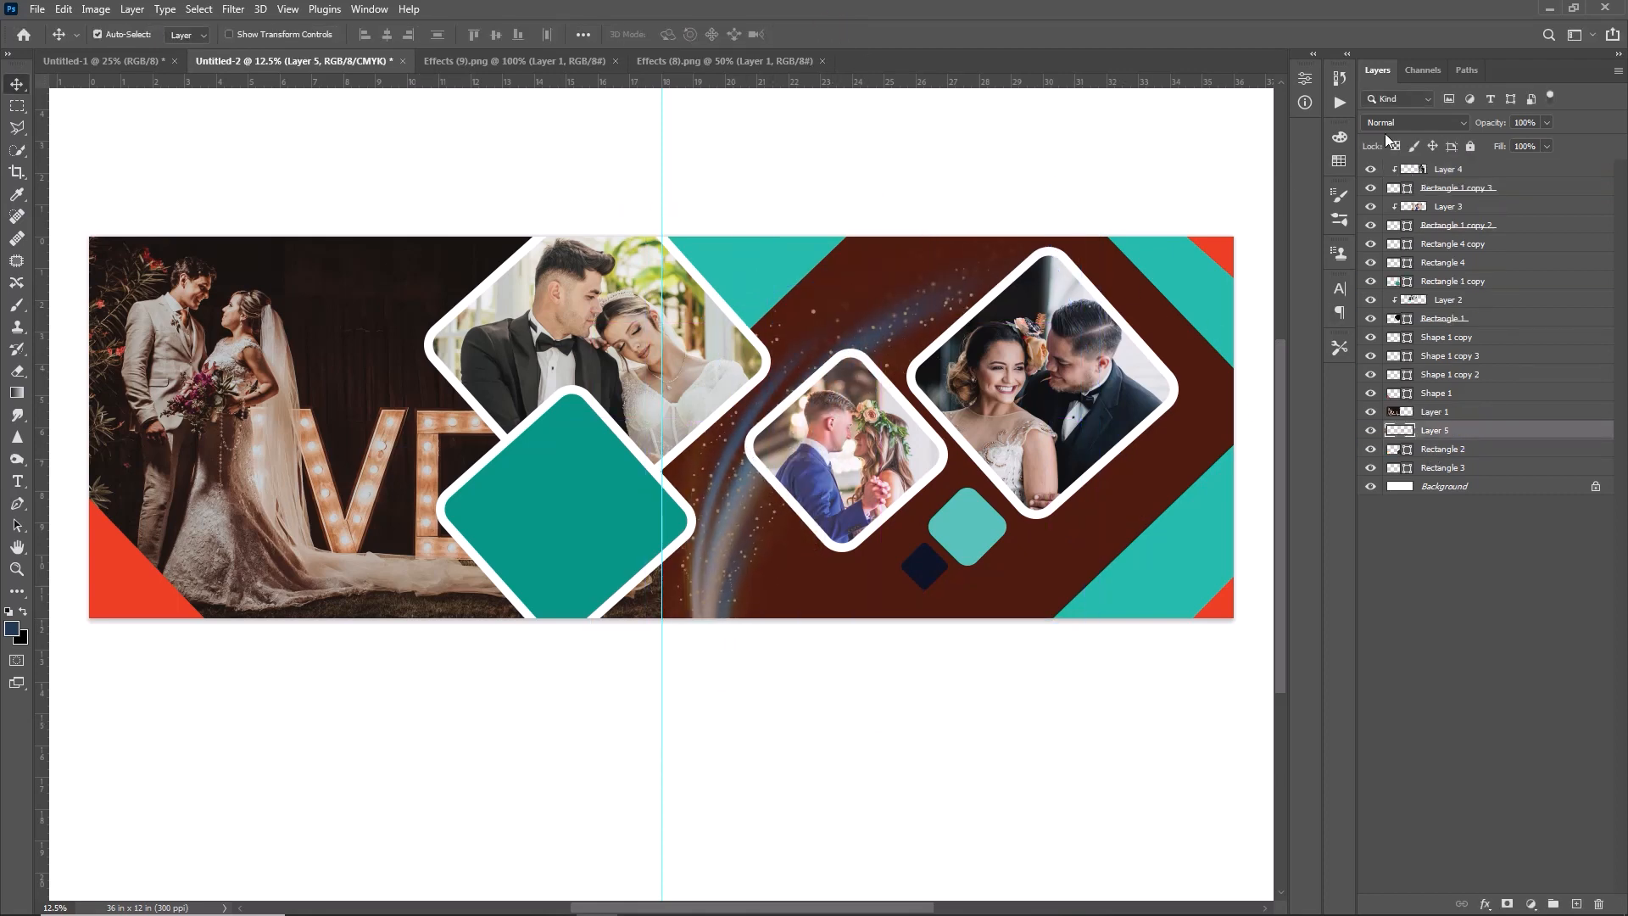
# - Set the light-streak layer's blend mode to Divide and duplicate the layer
pyautogui.click(1437, 120)
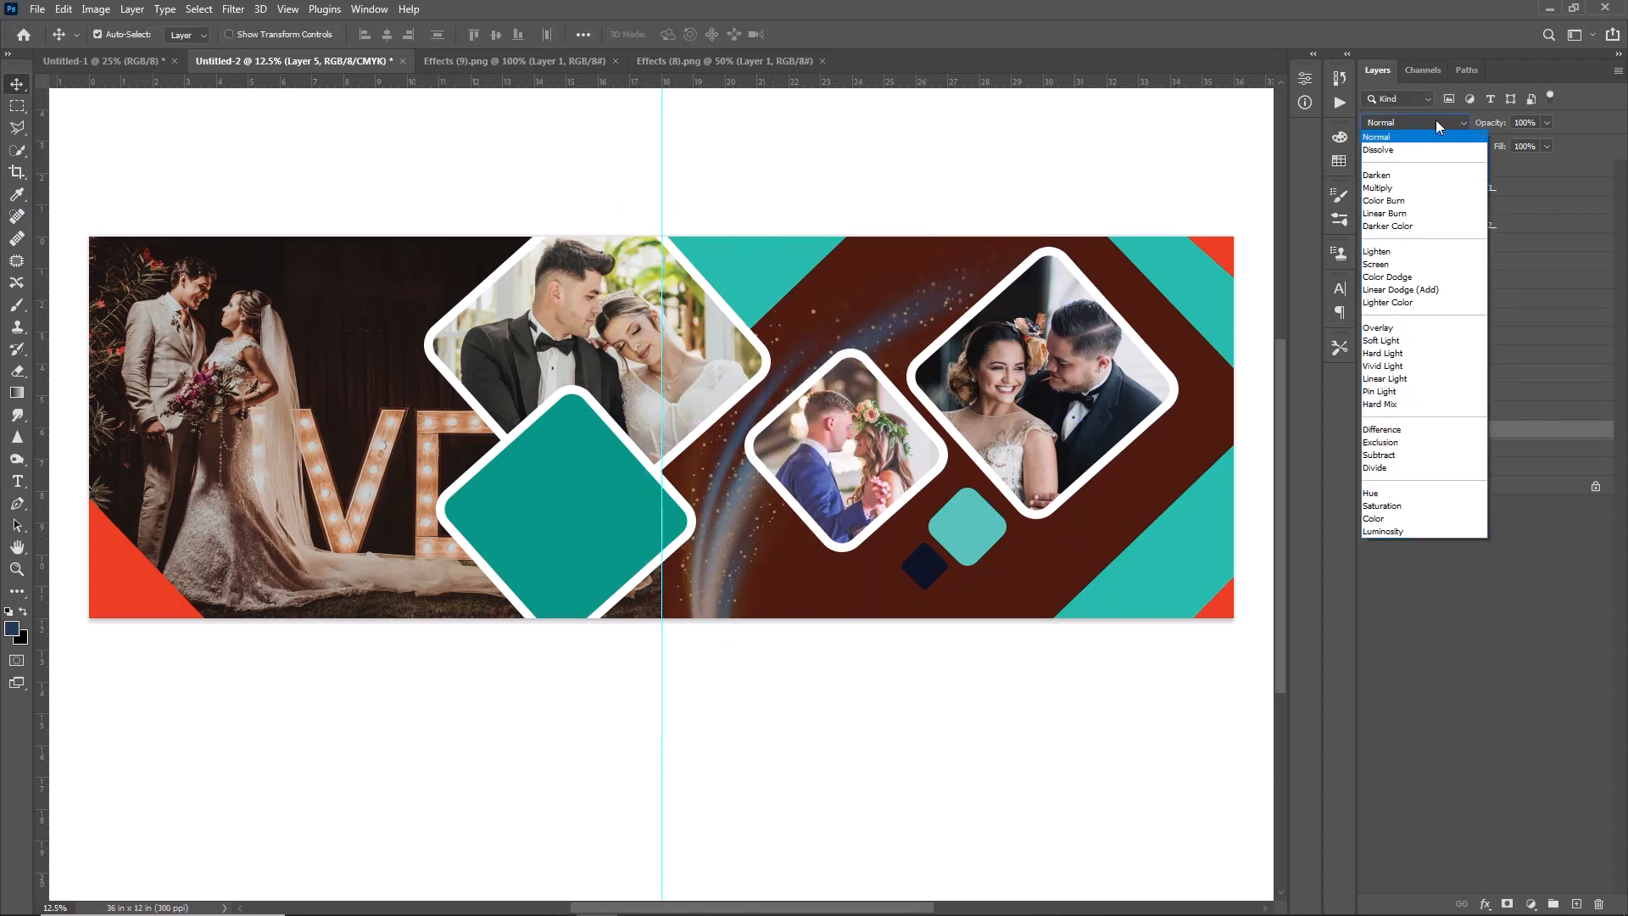
pyautogui.click(1386, 472)
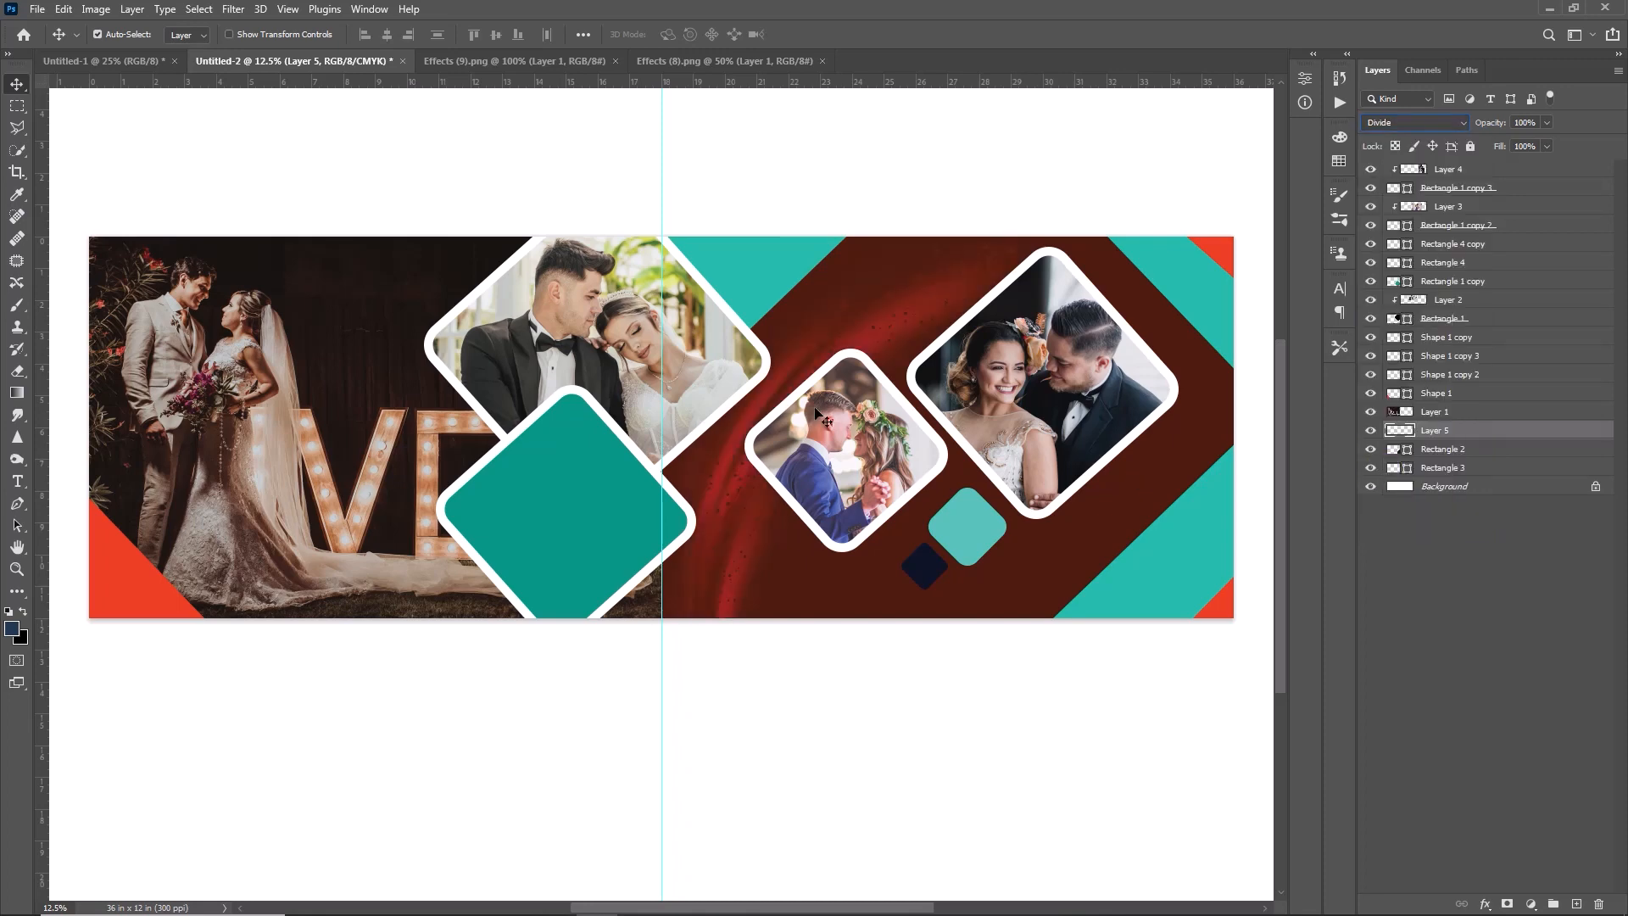
pyautogui.press('ctrl')
pyautogui.hotkey('ctrl', 'j')
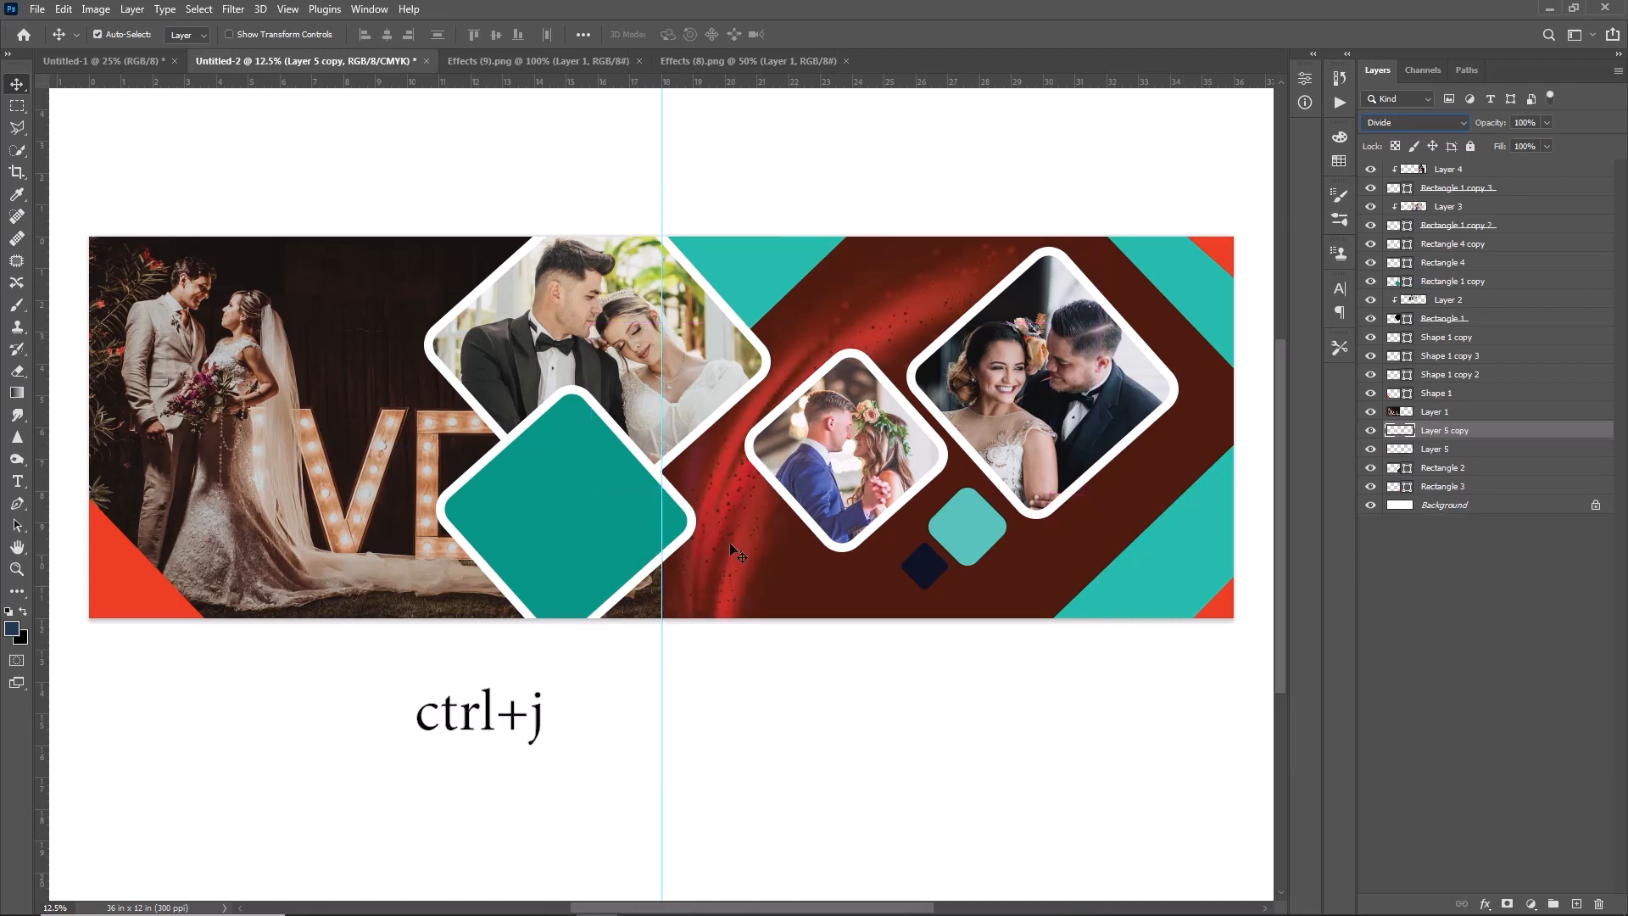
# - Move the duplicated light streak to the right, behind the rightmost diamond, and apply its transform
pyautogui.moveTo(1102, 563); pyautogui.dragTo(1137, 543)
pyautogui.hotkey('ctrl', 't')
pyautogui.click(839, 35)
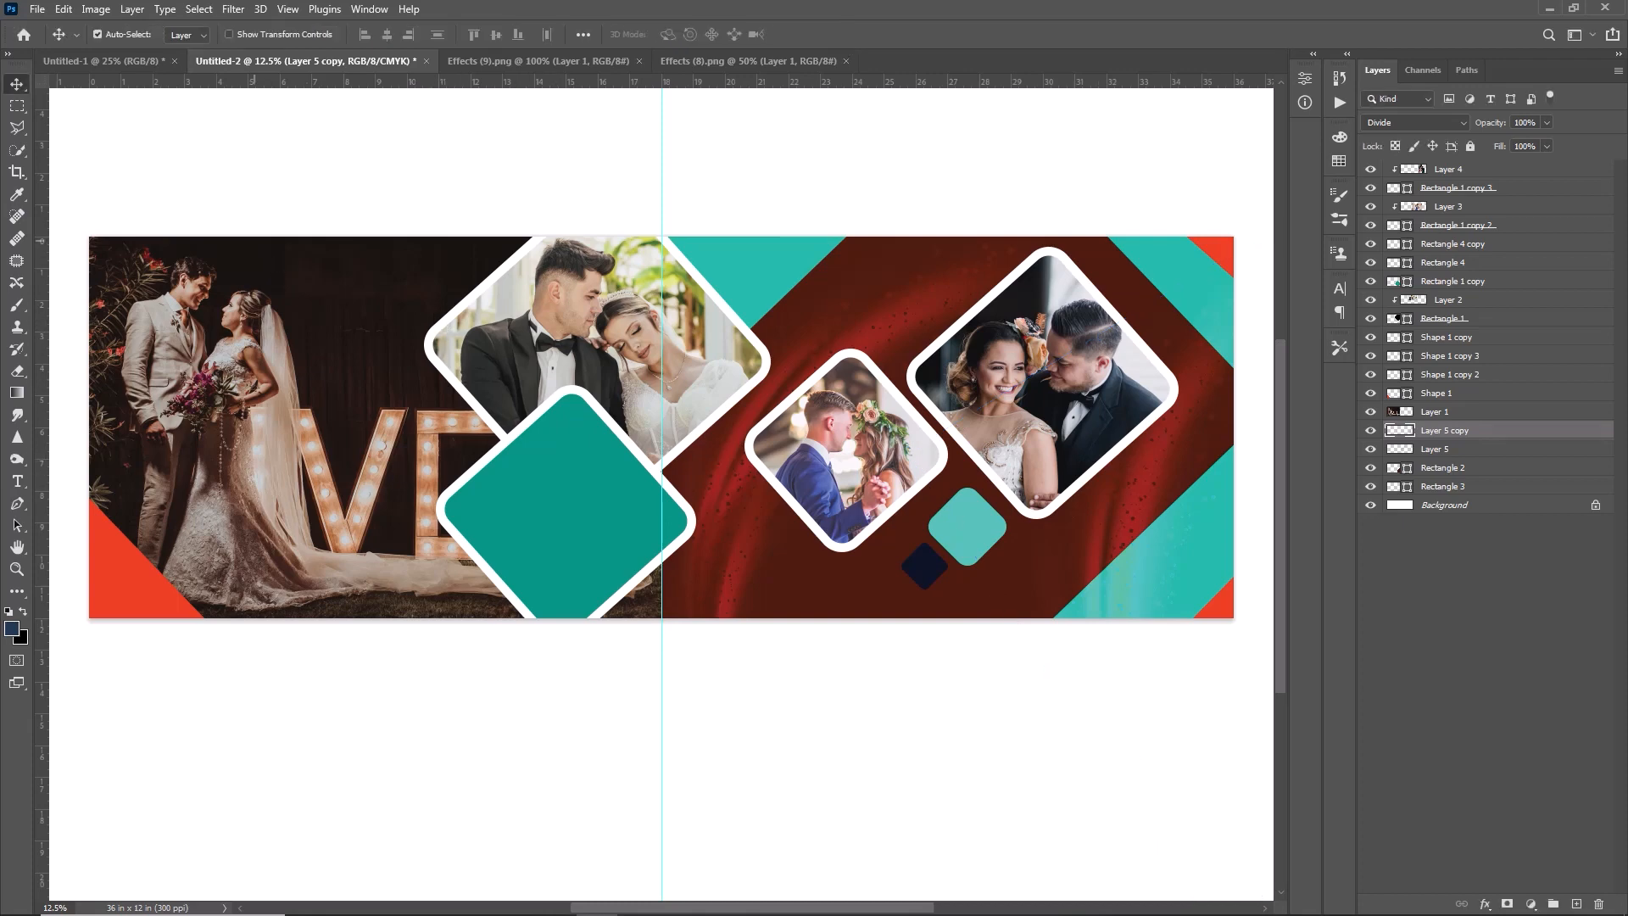
# - Select the standing couple's photo layer and open the Effects (2) image from the New folder in Downloads
pyautogui.click(231, 269)
pyautogui.click(38, 10)
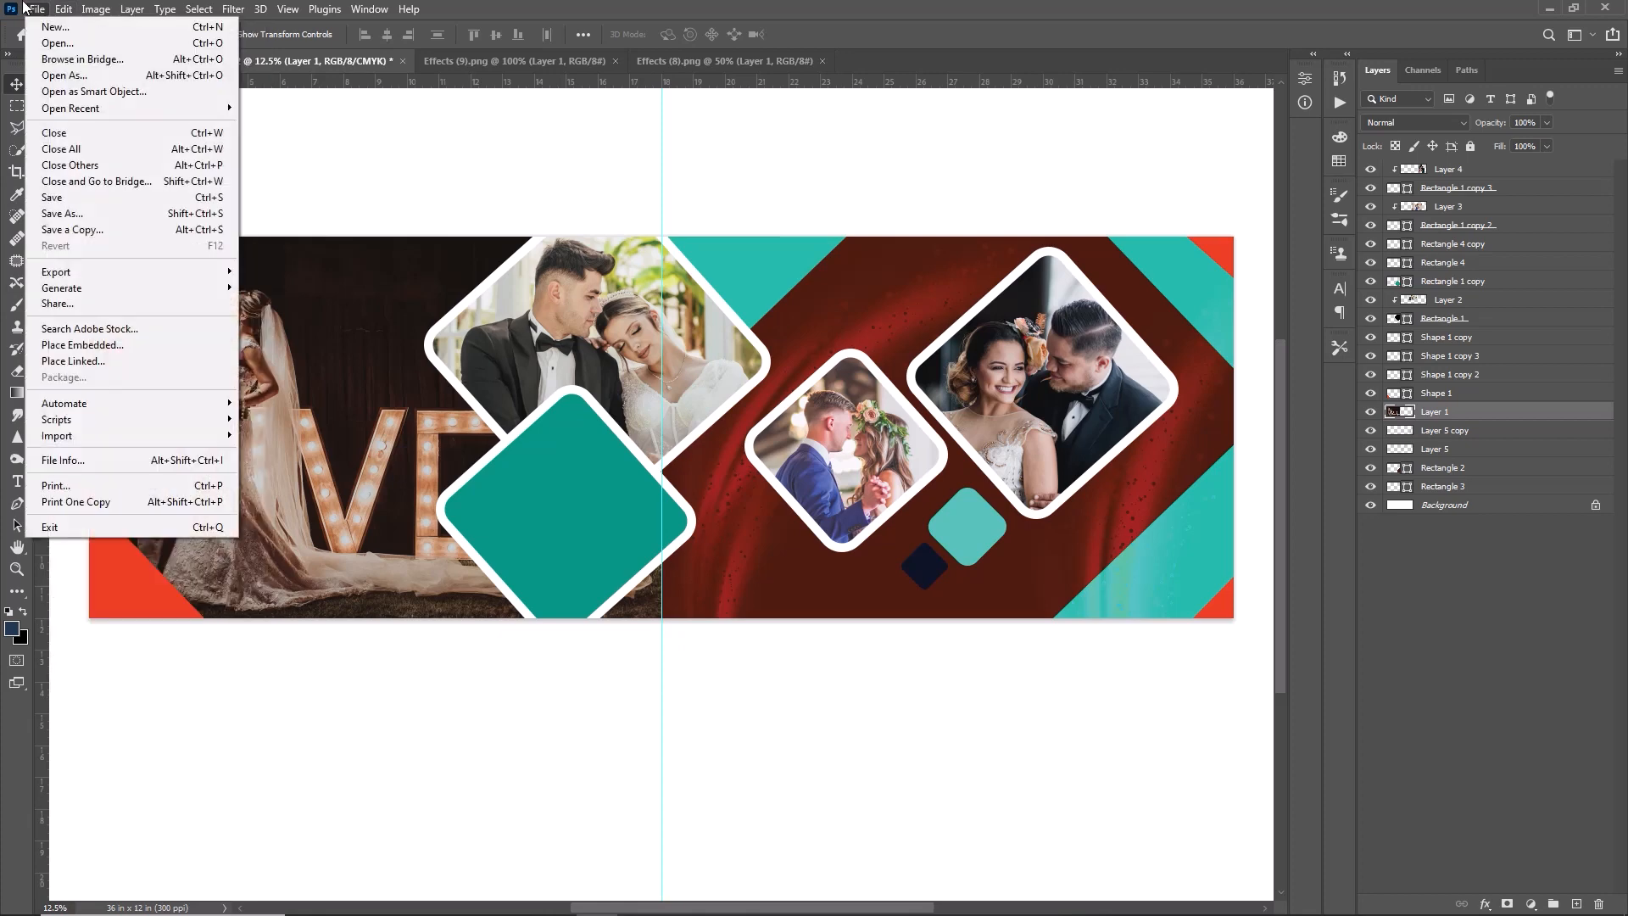
pyautogui.click(56, 43)
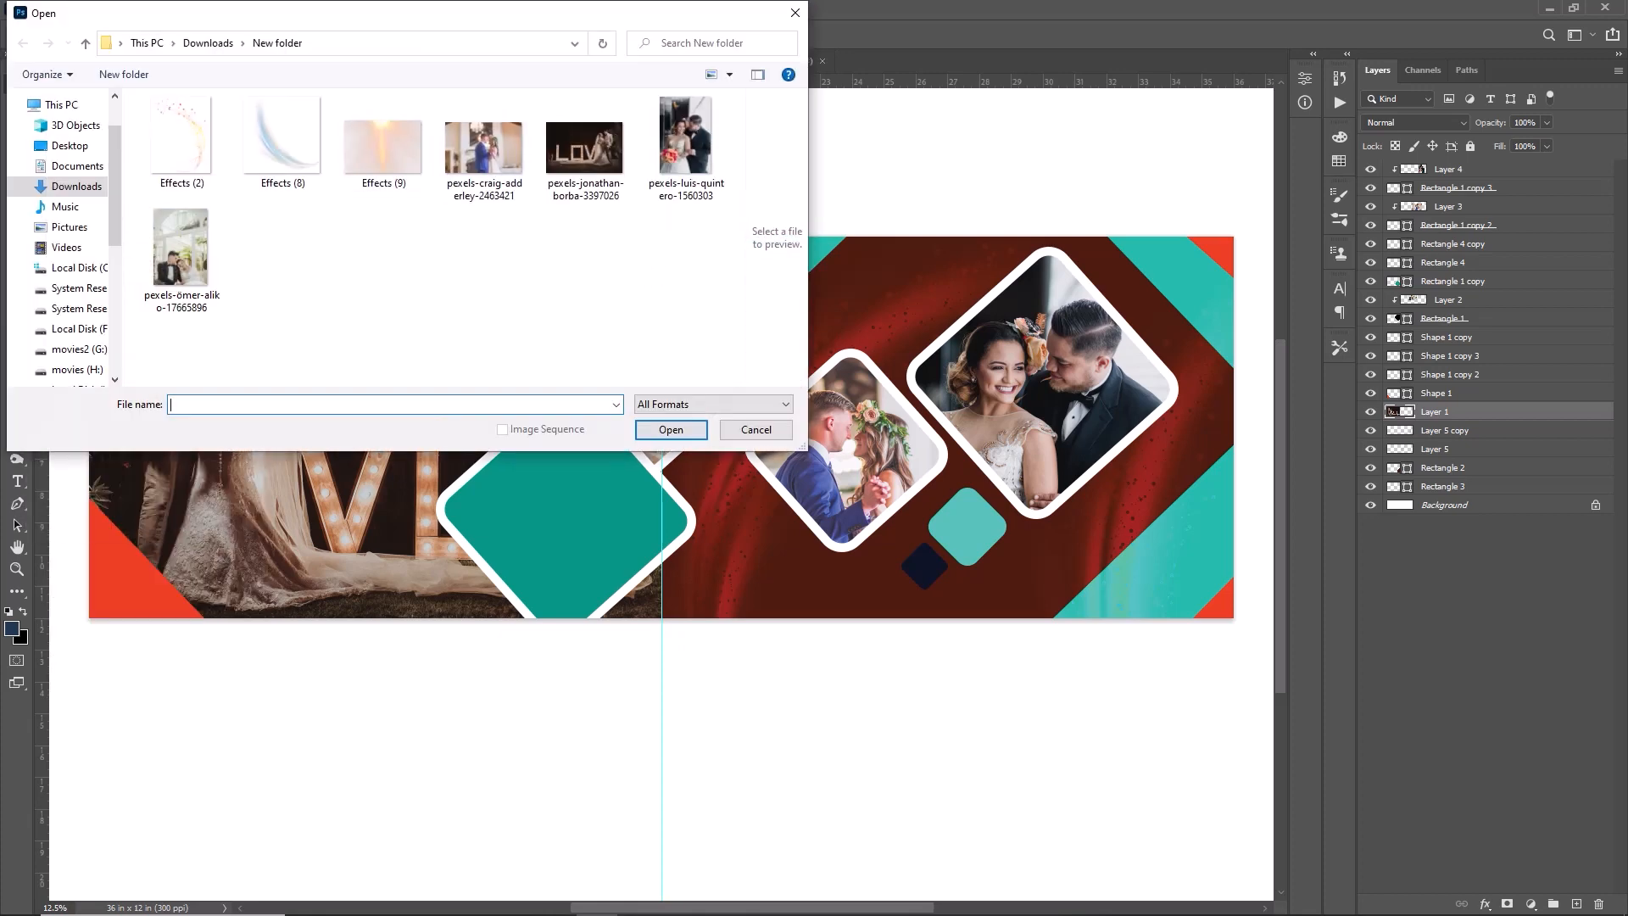
pyautogui.click(181, 140)
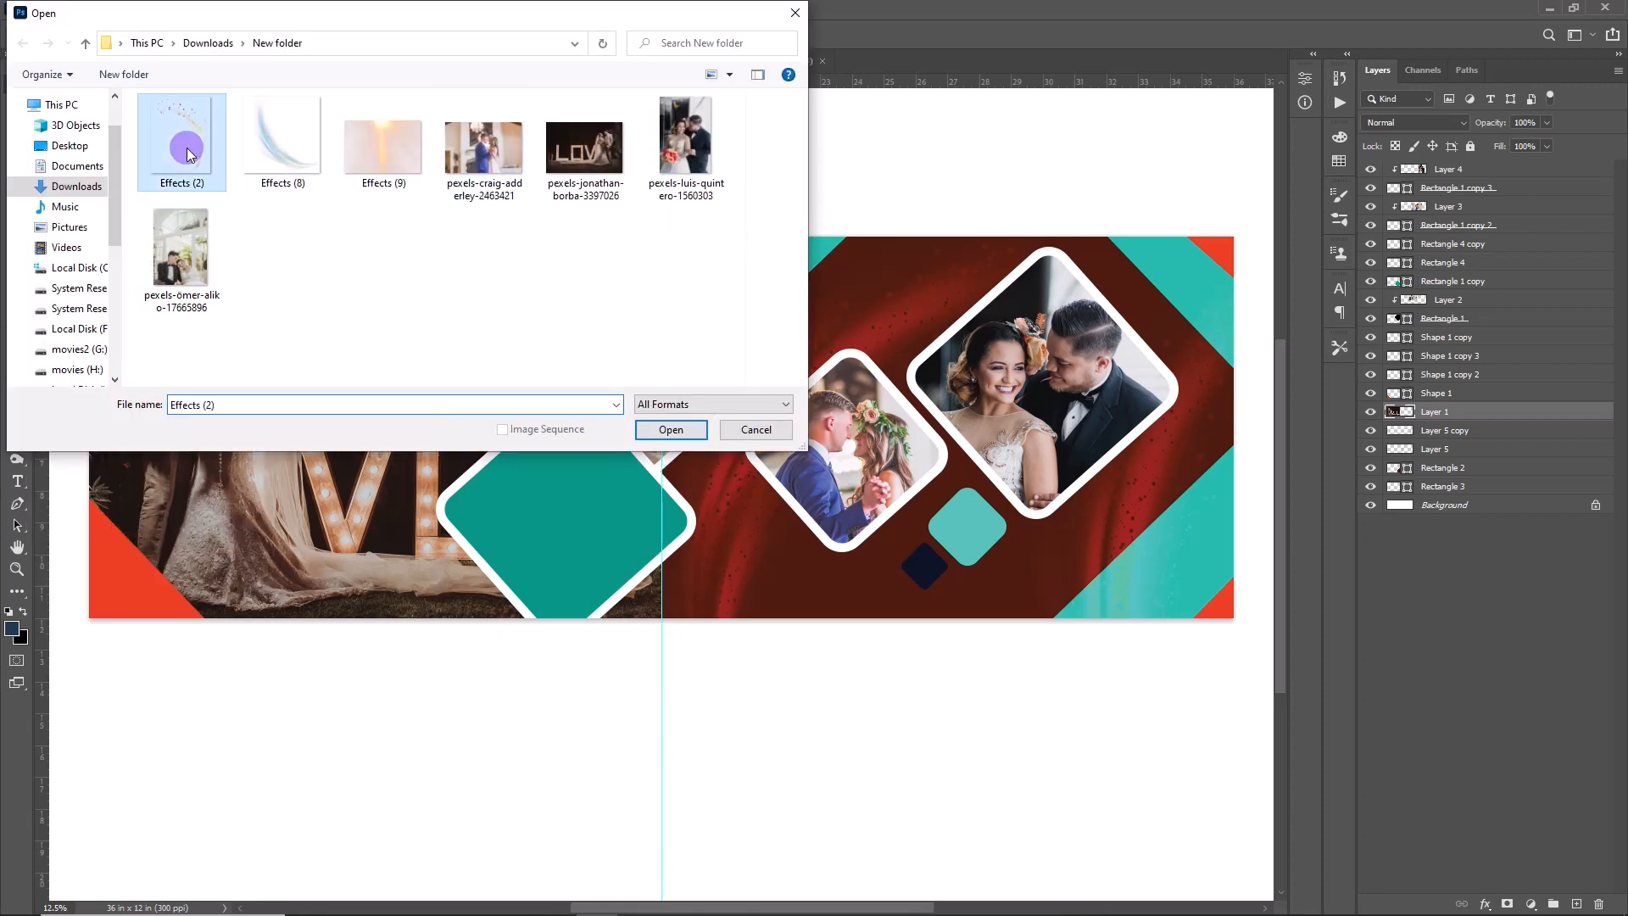
pyautogui.click(684, 429)
# - Place and transform the confetti effect over the standing couple's photo, with its blend mode set to Difference
pyautogui.moveTo(721, 339); pyautogui.dragTo(602, 645)
pyautogui.hotkey('ctrl', 't')
pyautogui.moveTo(486, 522); pyautogui.dragTo(379, 465)
pyautogui.click(840, 35)
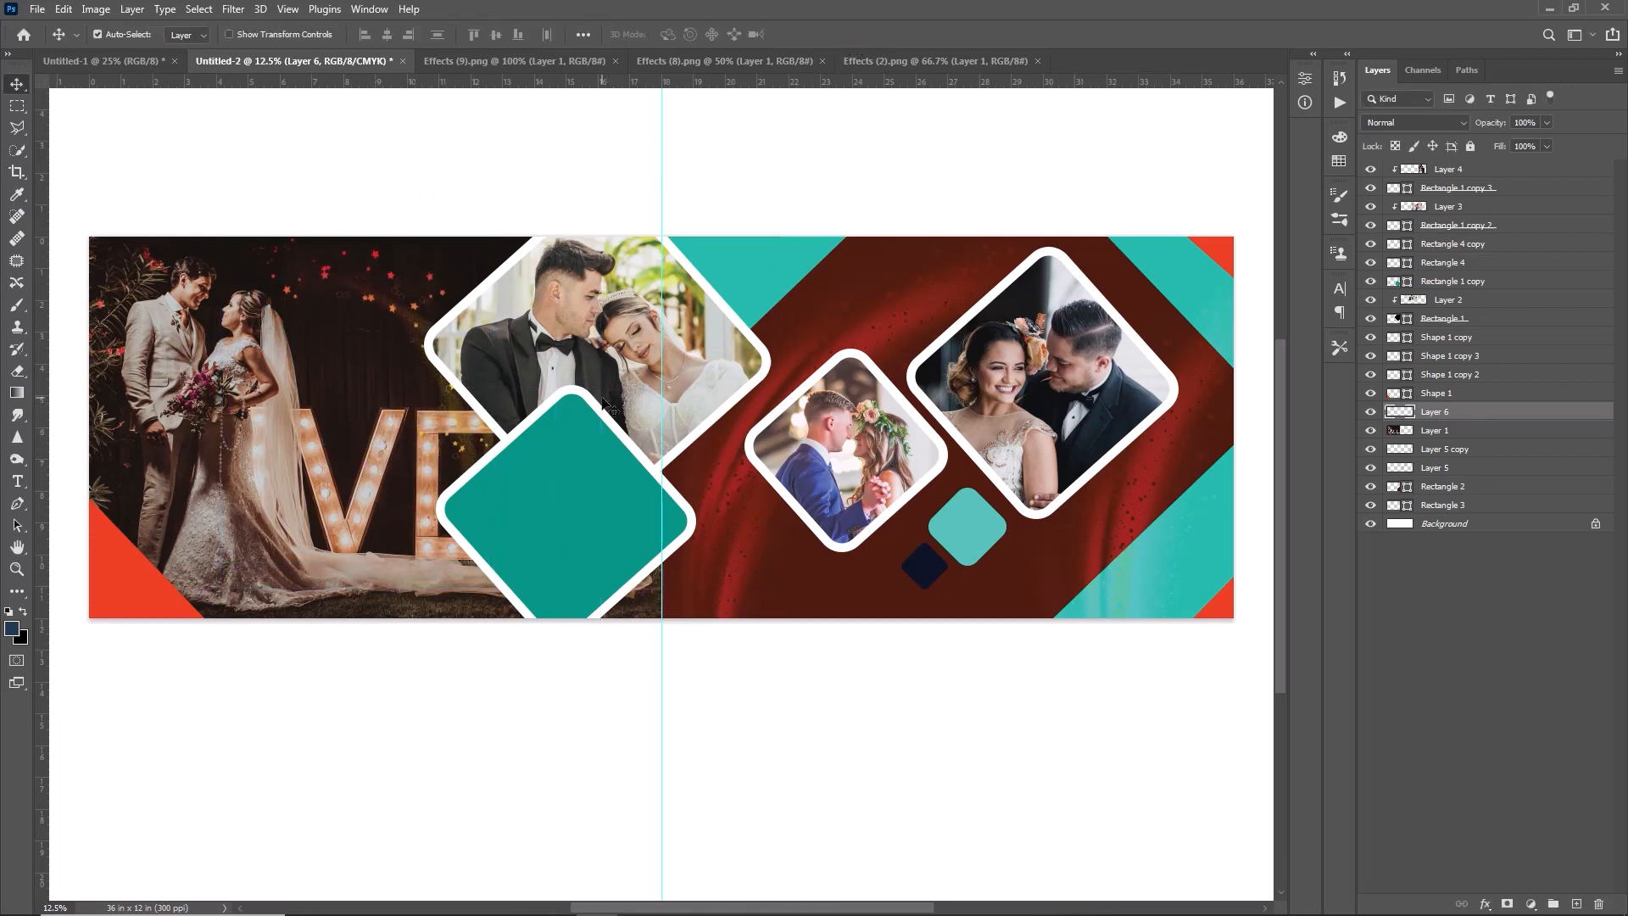
pyautogui.click(1391, 122)
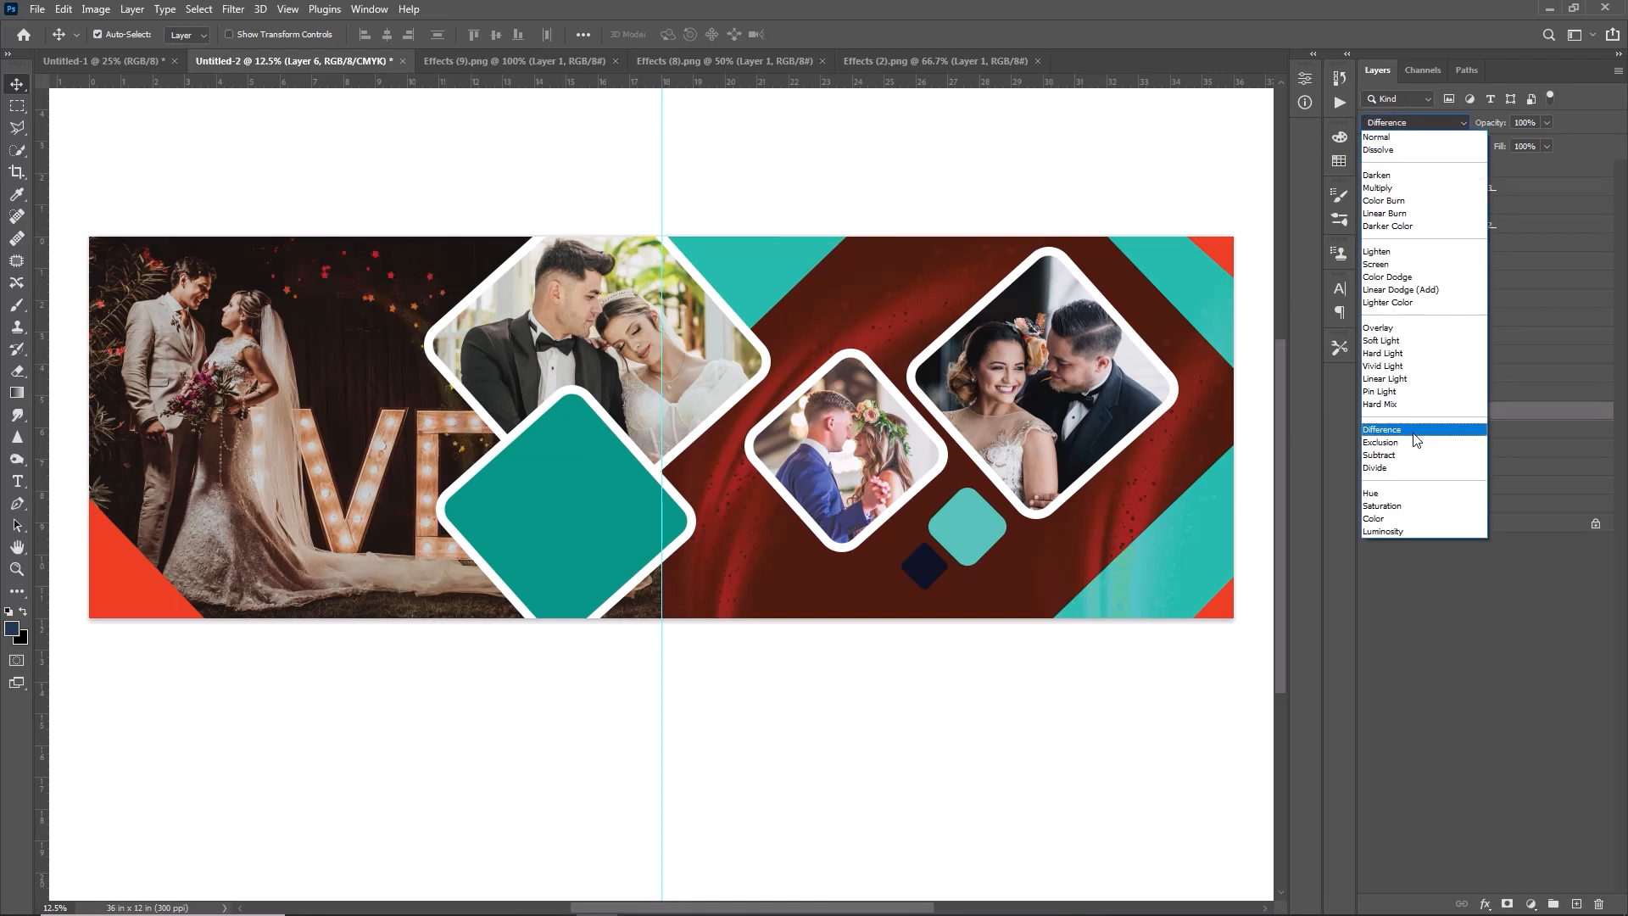
pyautogui.press('Escape')
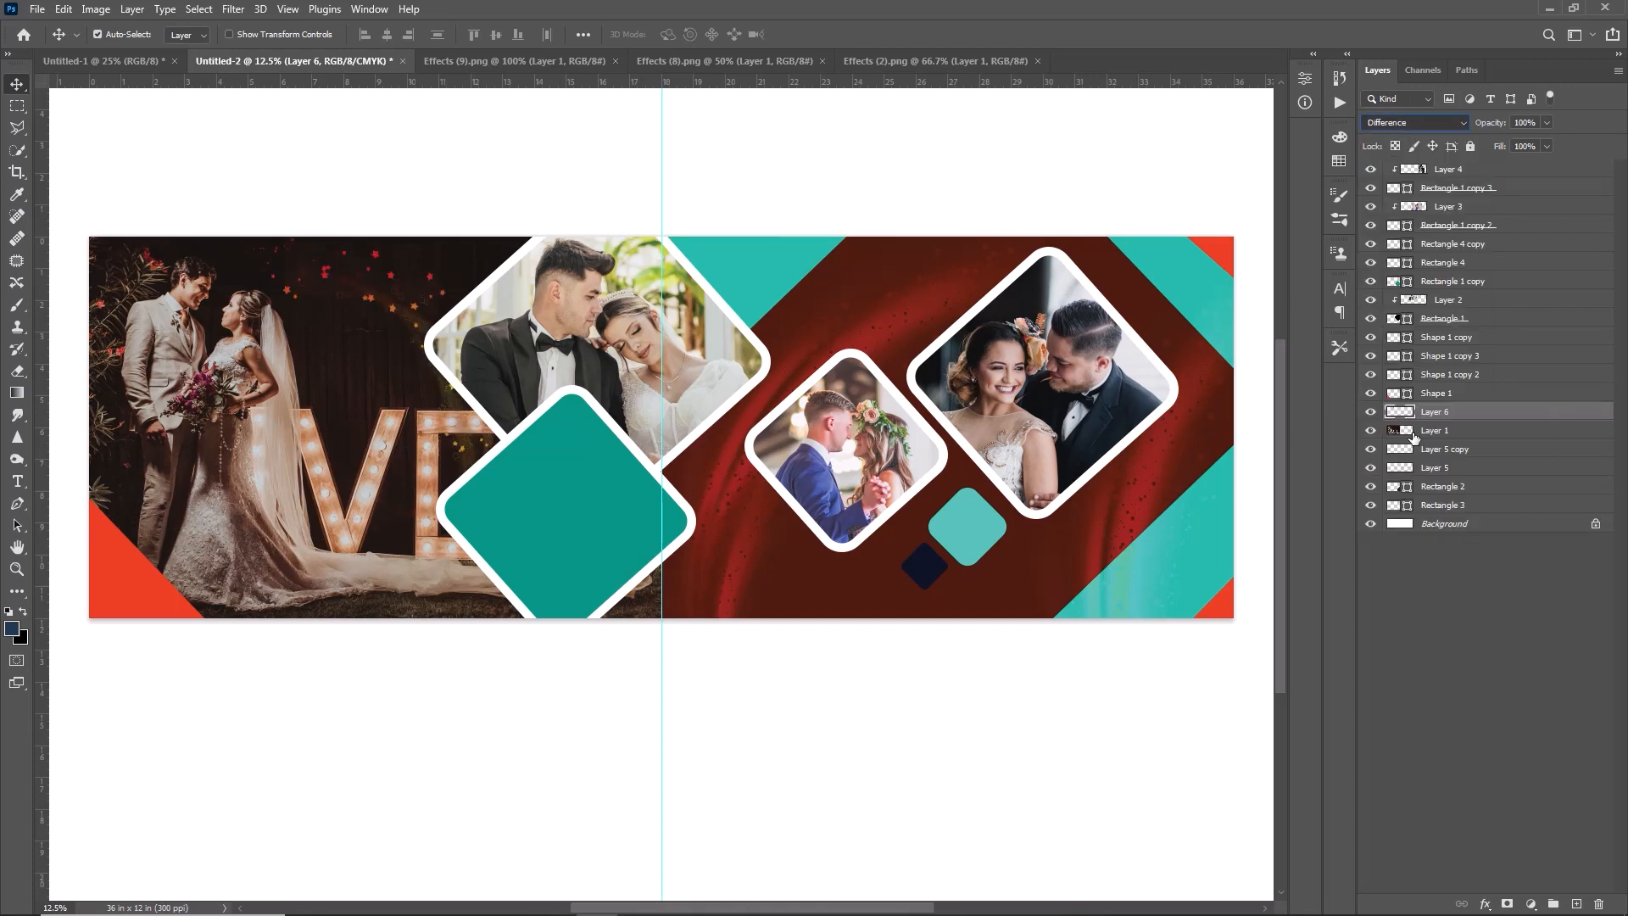
# - Add an inner shadow to the small light turquoise diamond: opacity 89%, angle -151°, distance 10 px, choke 1%, size 250 px
pyautogui.click(974, 514)
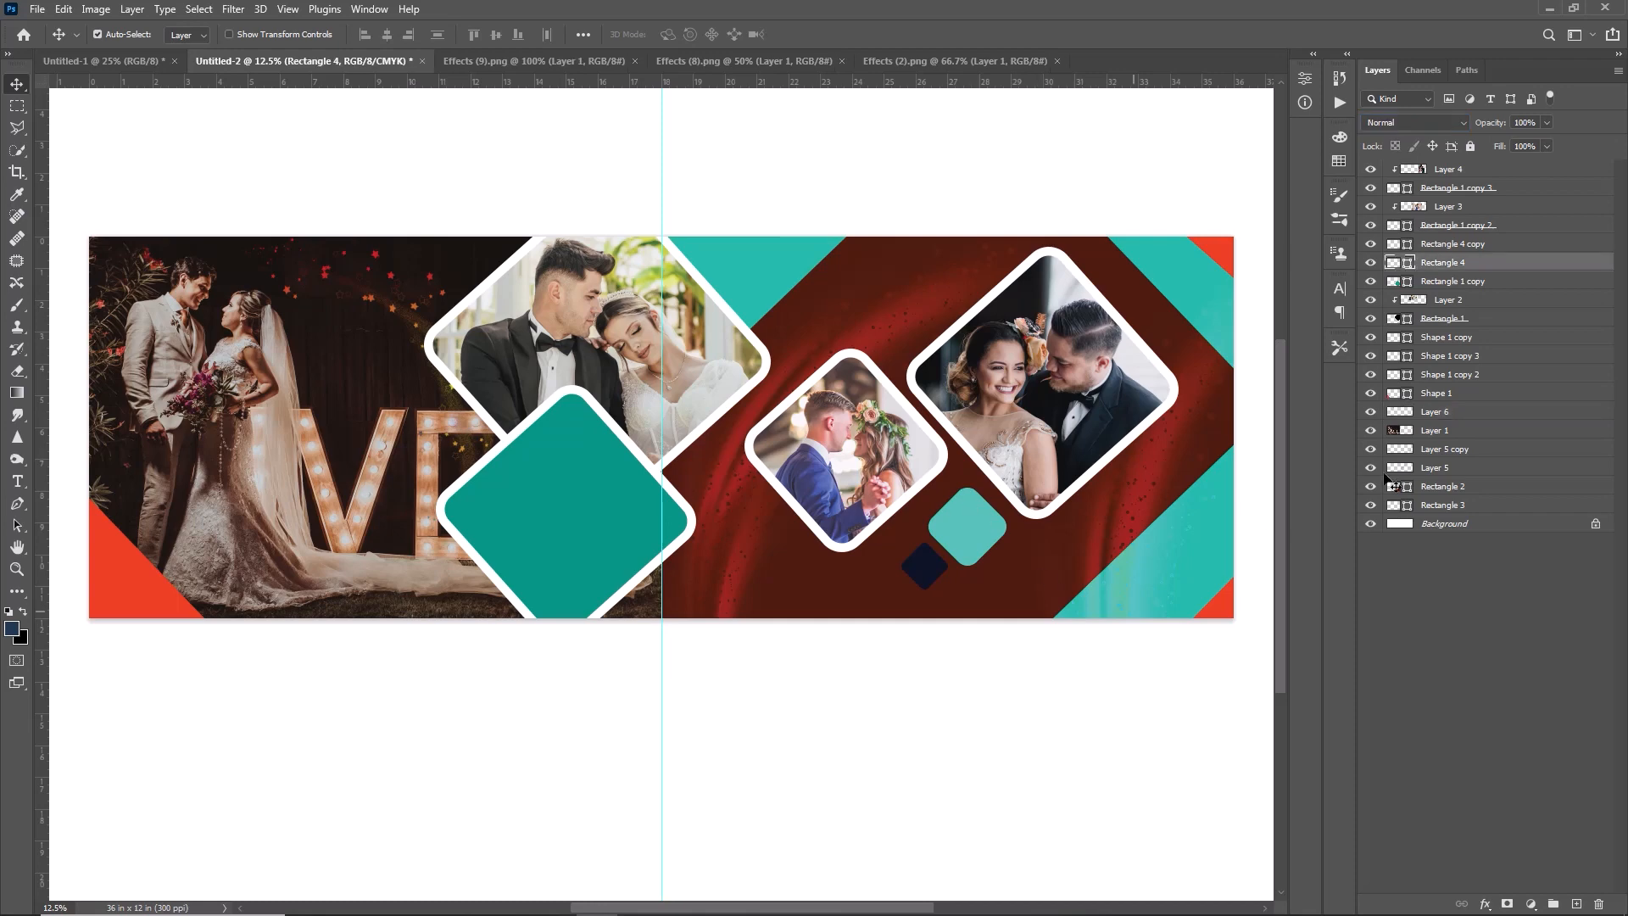
pyautogui.doubleClick(1522, 268)
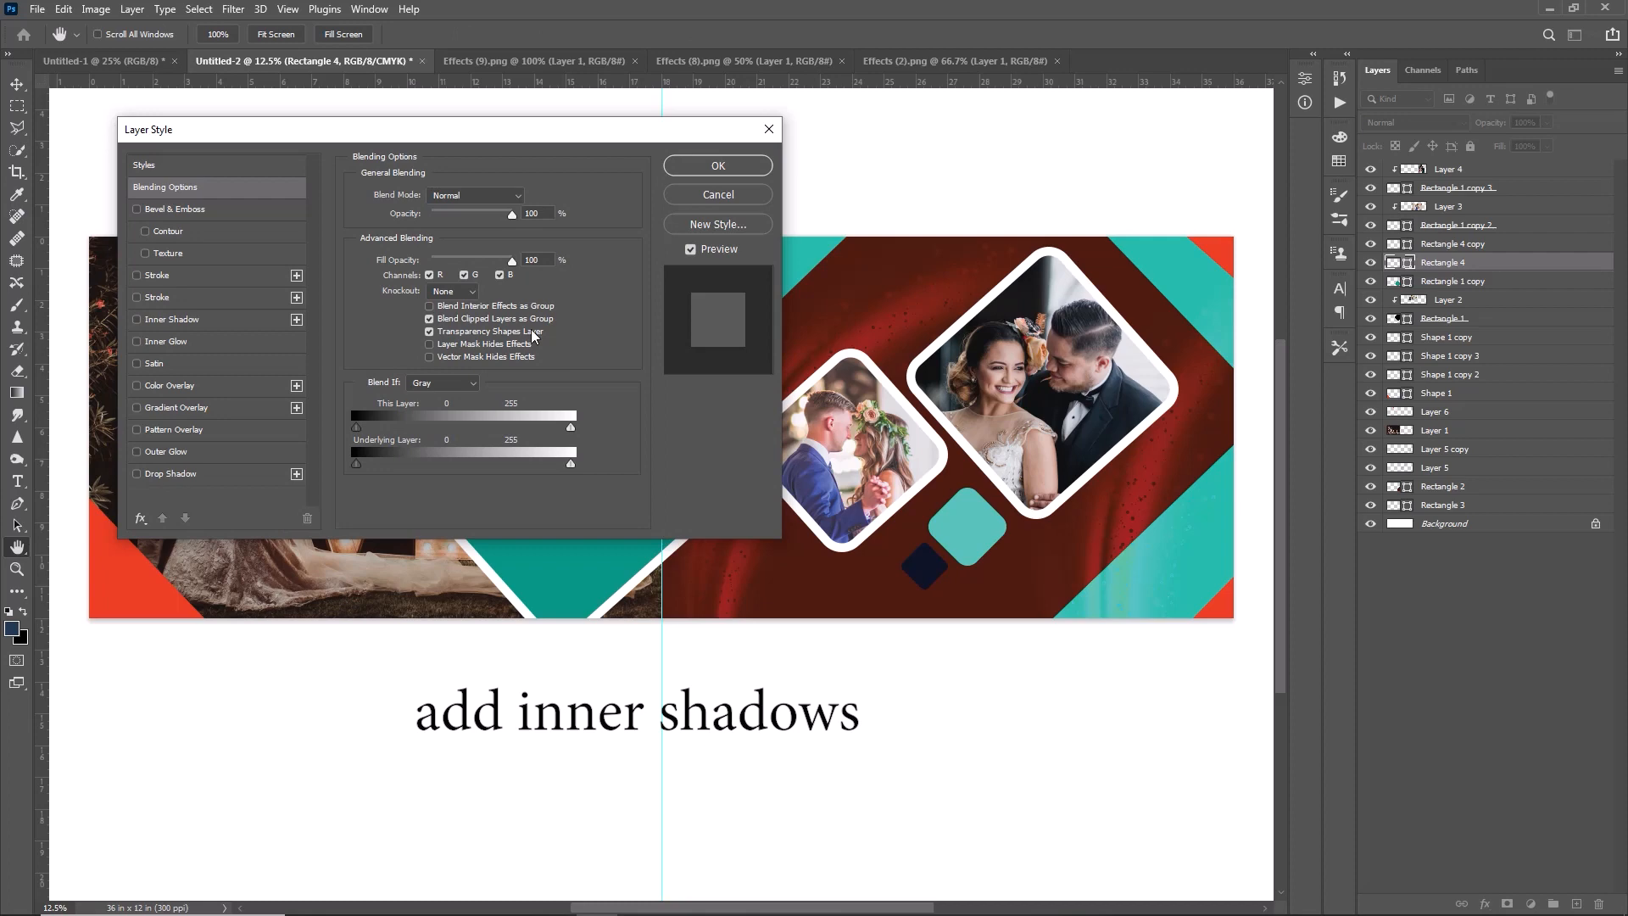
pyautogui.click(165, 319)
pyautogui.click(449, 263)
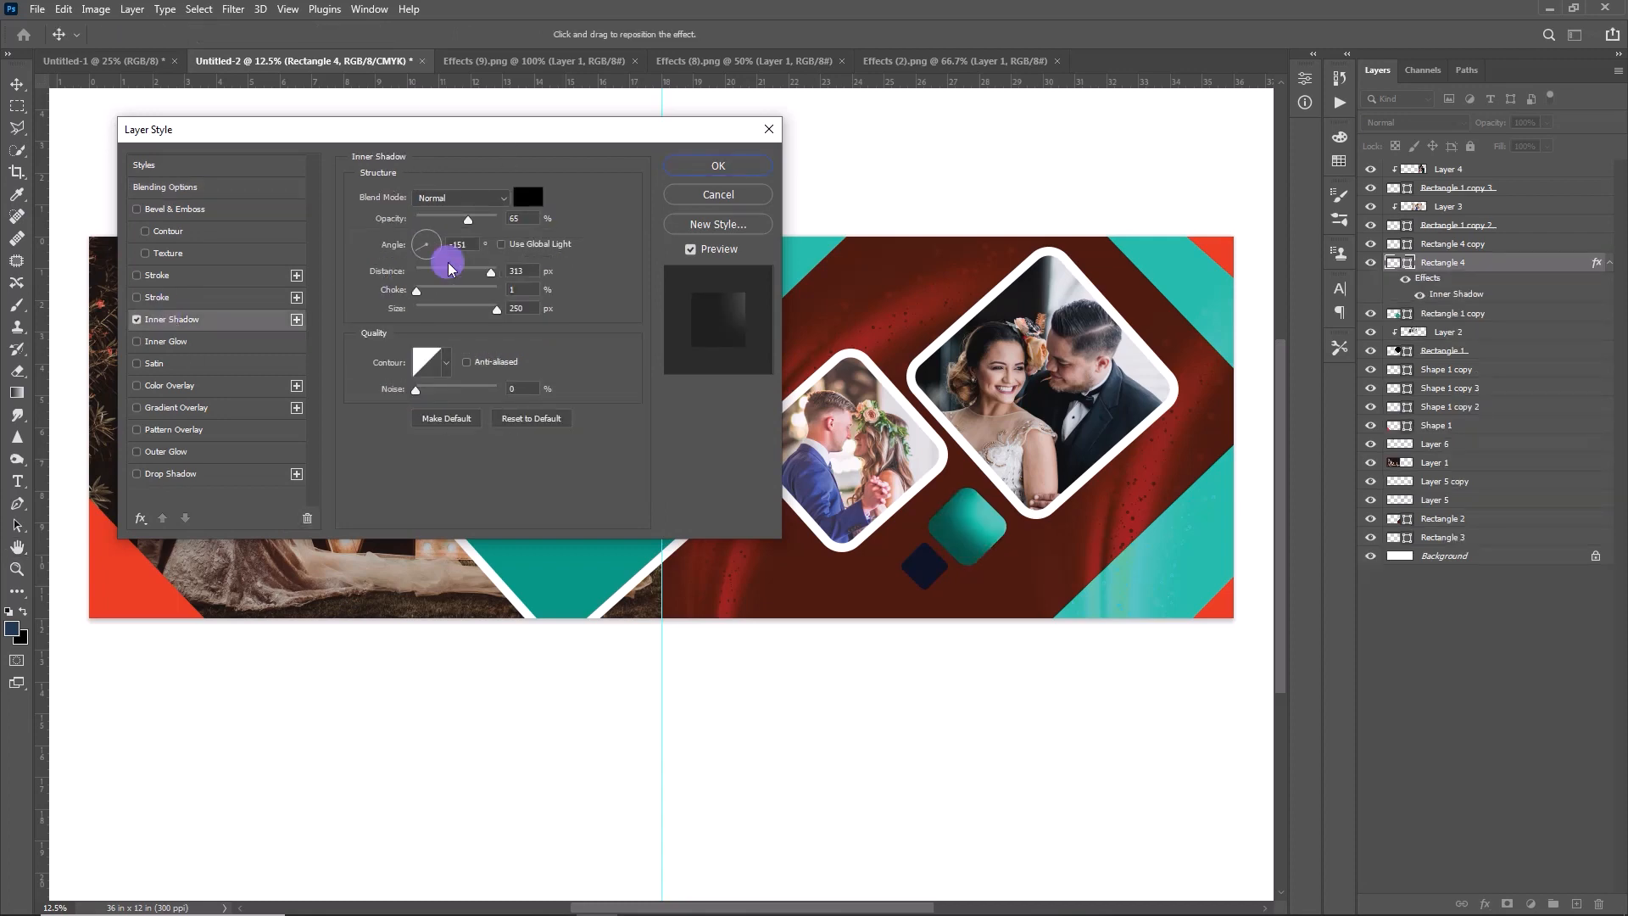
pyautogui.moveTo(449, 269)
pyautogui.mouseDown()
pyautogui.moveTo(463, 269)
pyautogui.moveTo(426, 270)
pyautogui.mouseUp()
pyautogui.moveTo(486, 225); pyautogui.dragTo(490, 220)
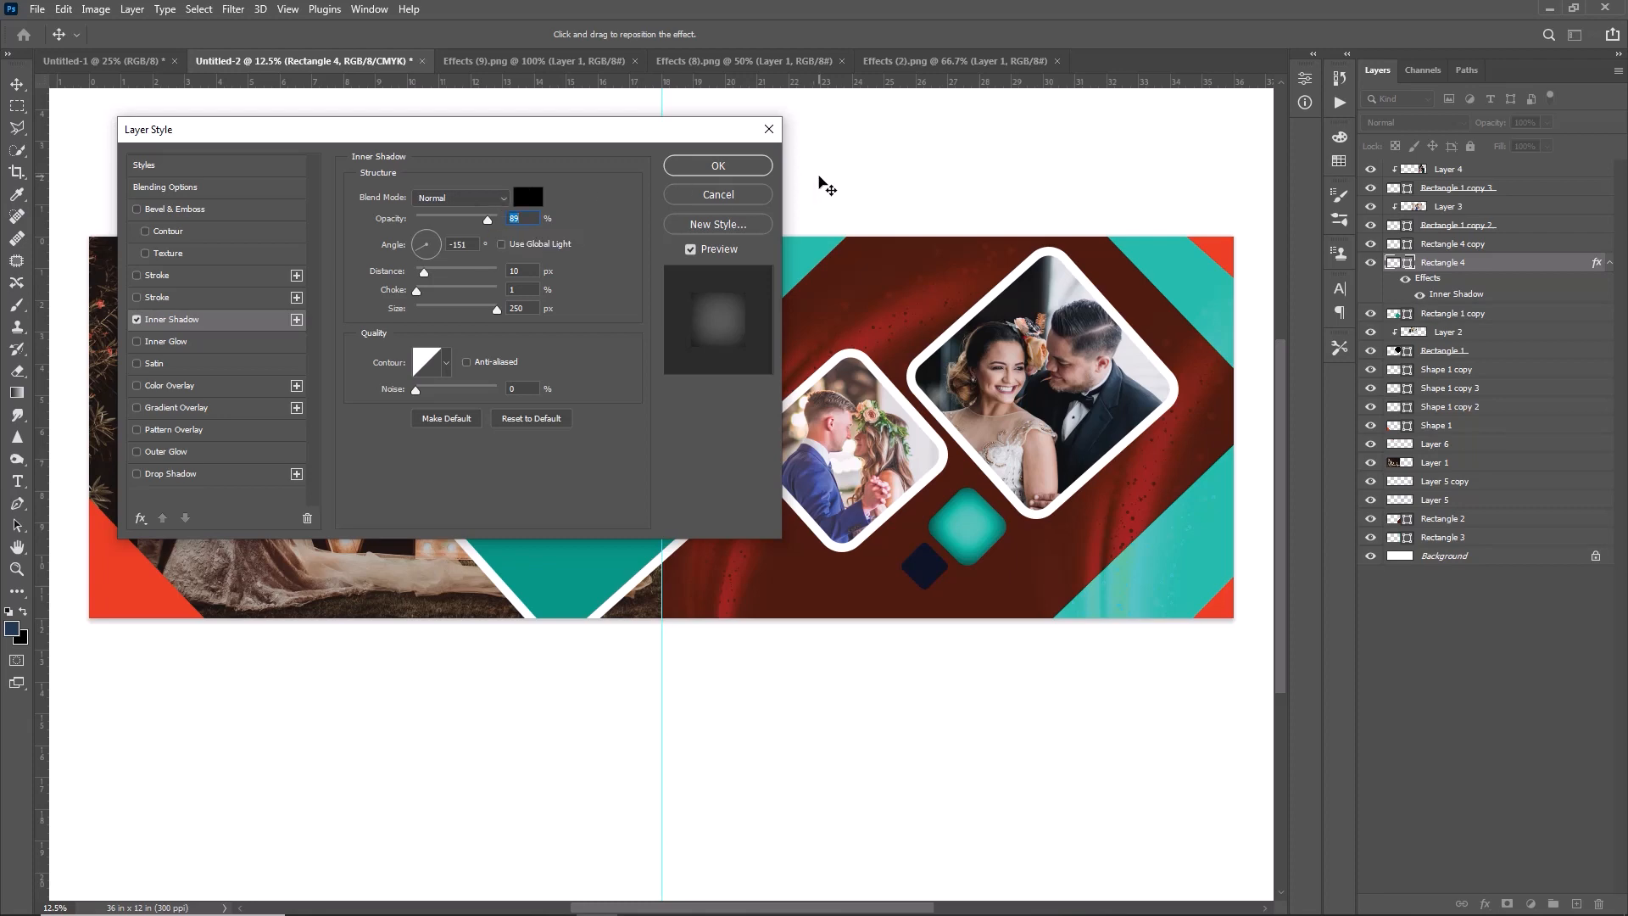
pyautogui.click(712, 174)
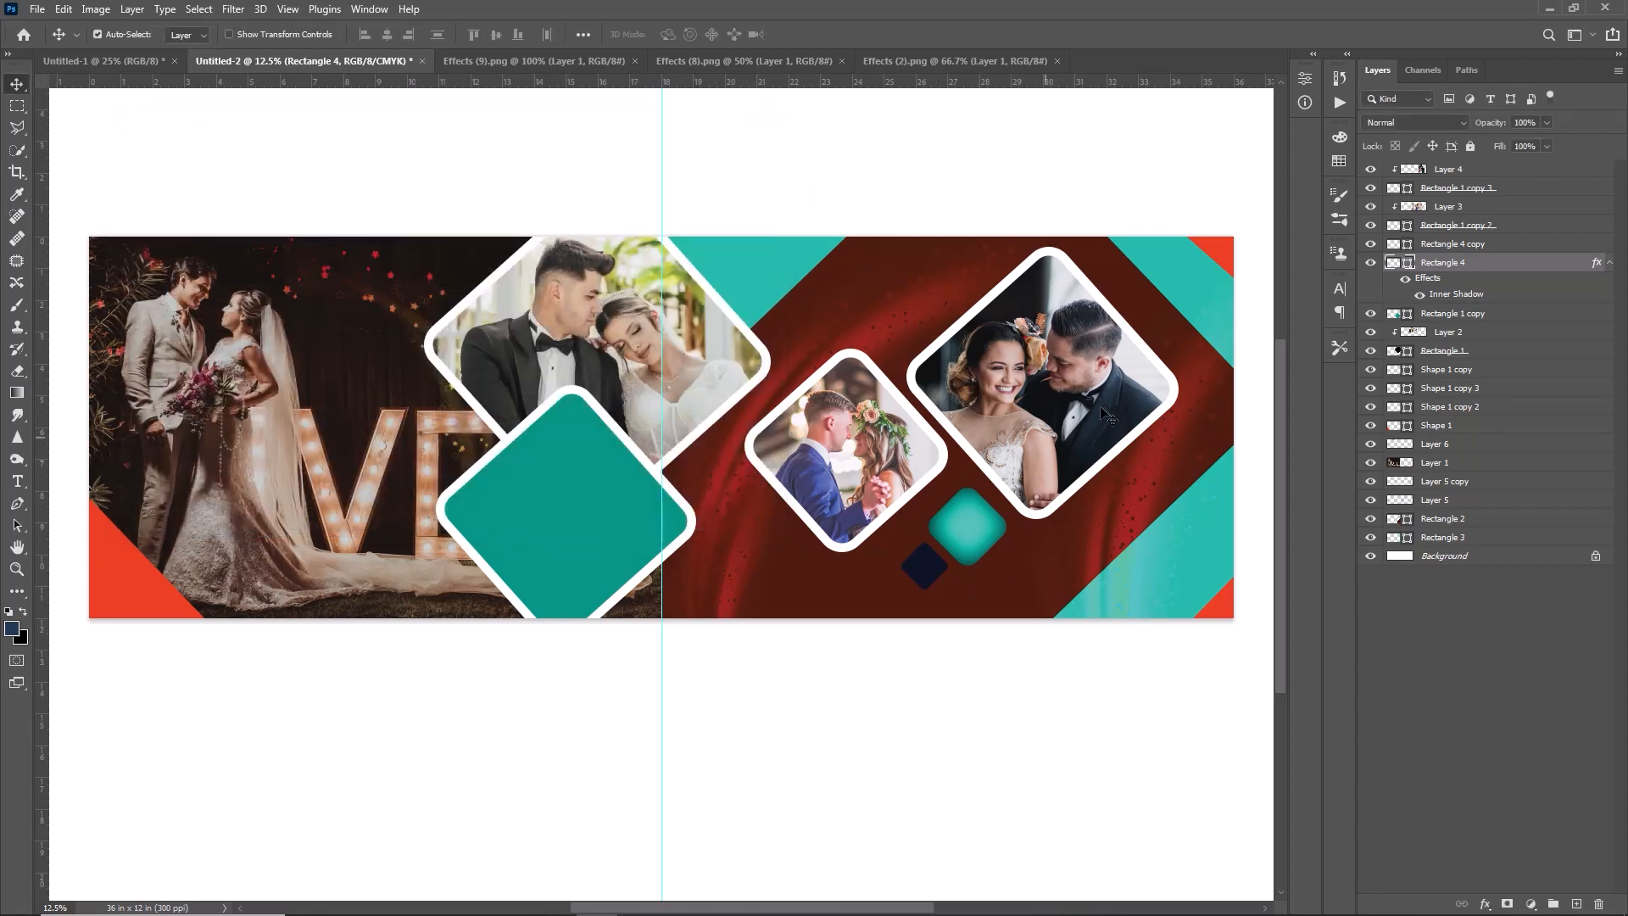
# - Copy the light turquoise diamond's layer style and paste it onto the rightmost couple photo's diamond frame, Rectangle 1 copy 3
pyautogui.click(1115, 394)
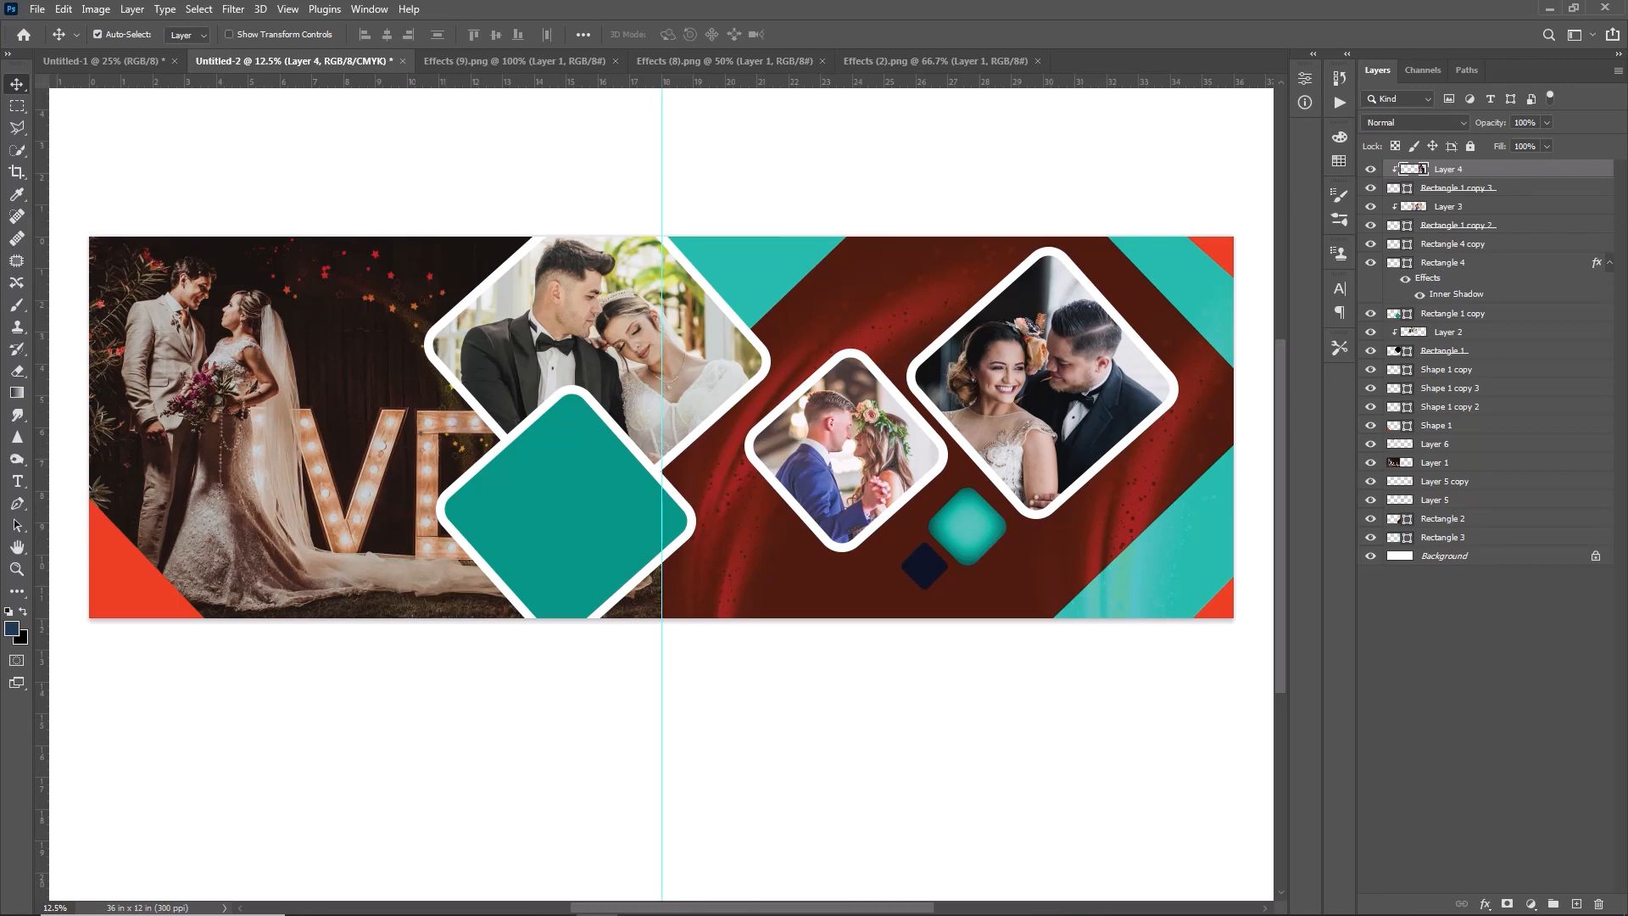
pyautogui.click(1498, 265)
pyautogui.rightClick(1499, 266)
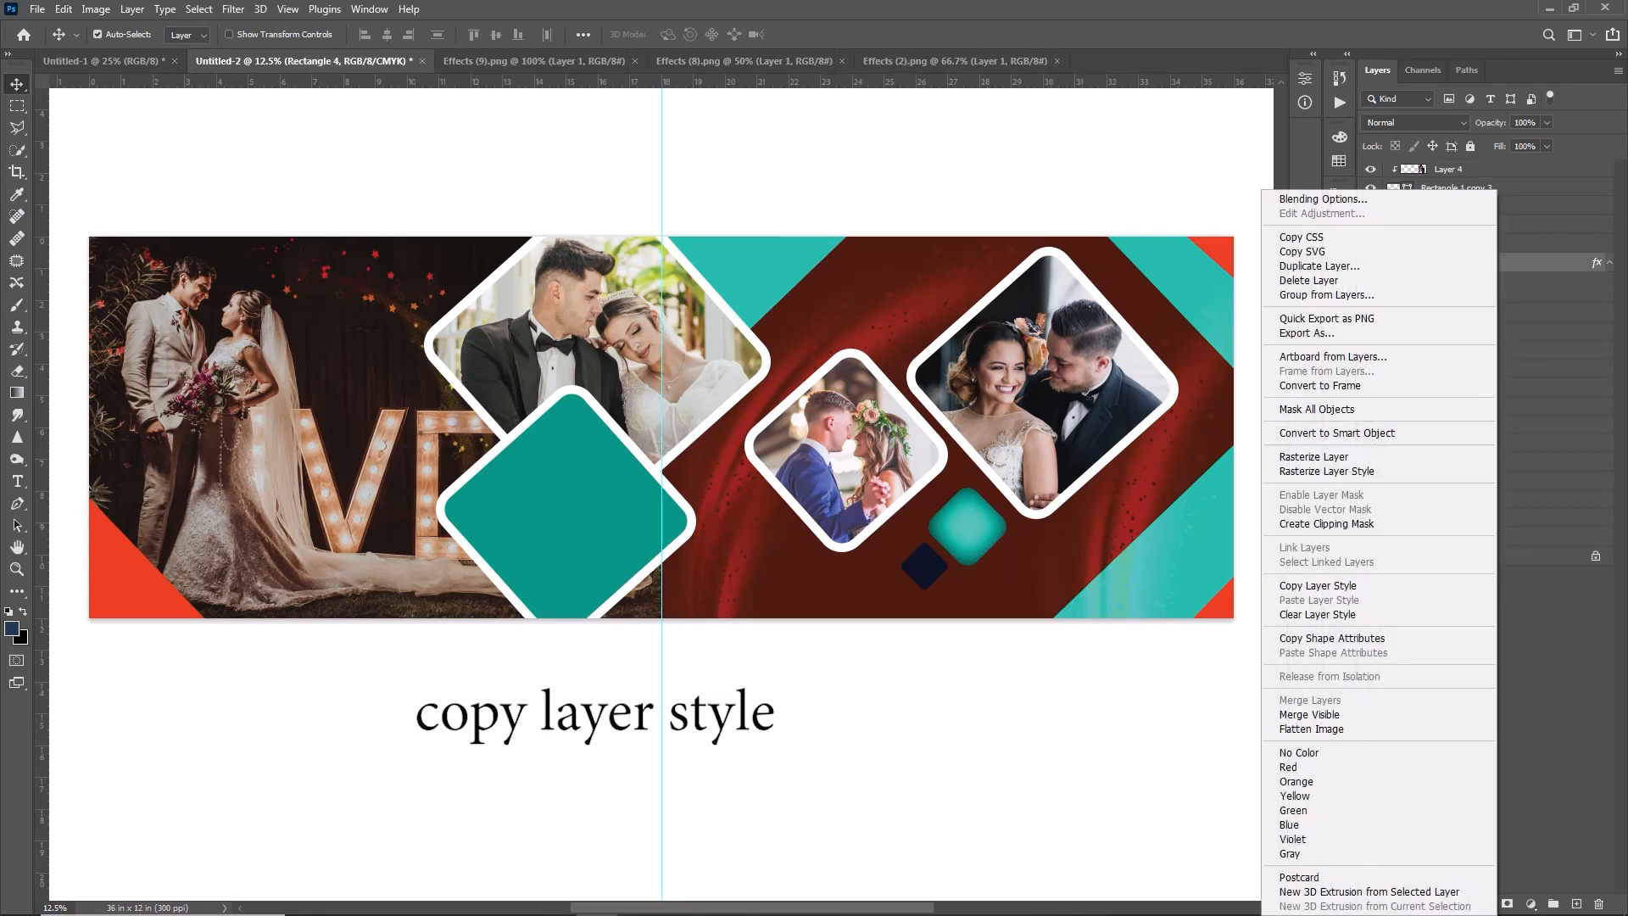
pyautogui.click(1312, 586)
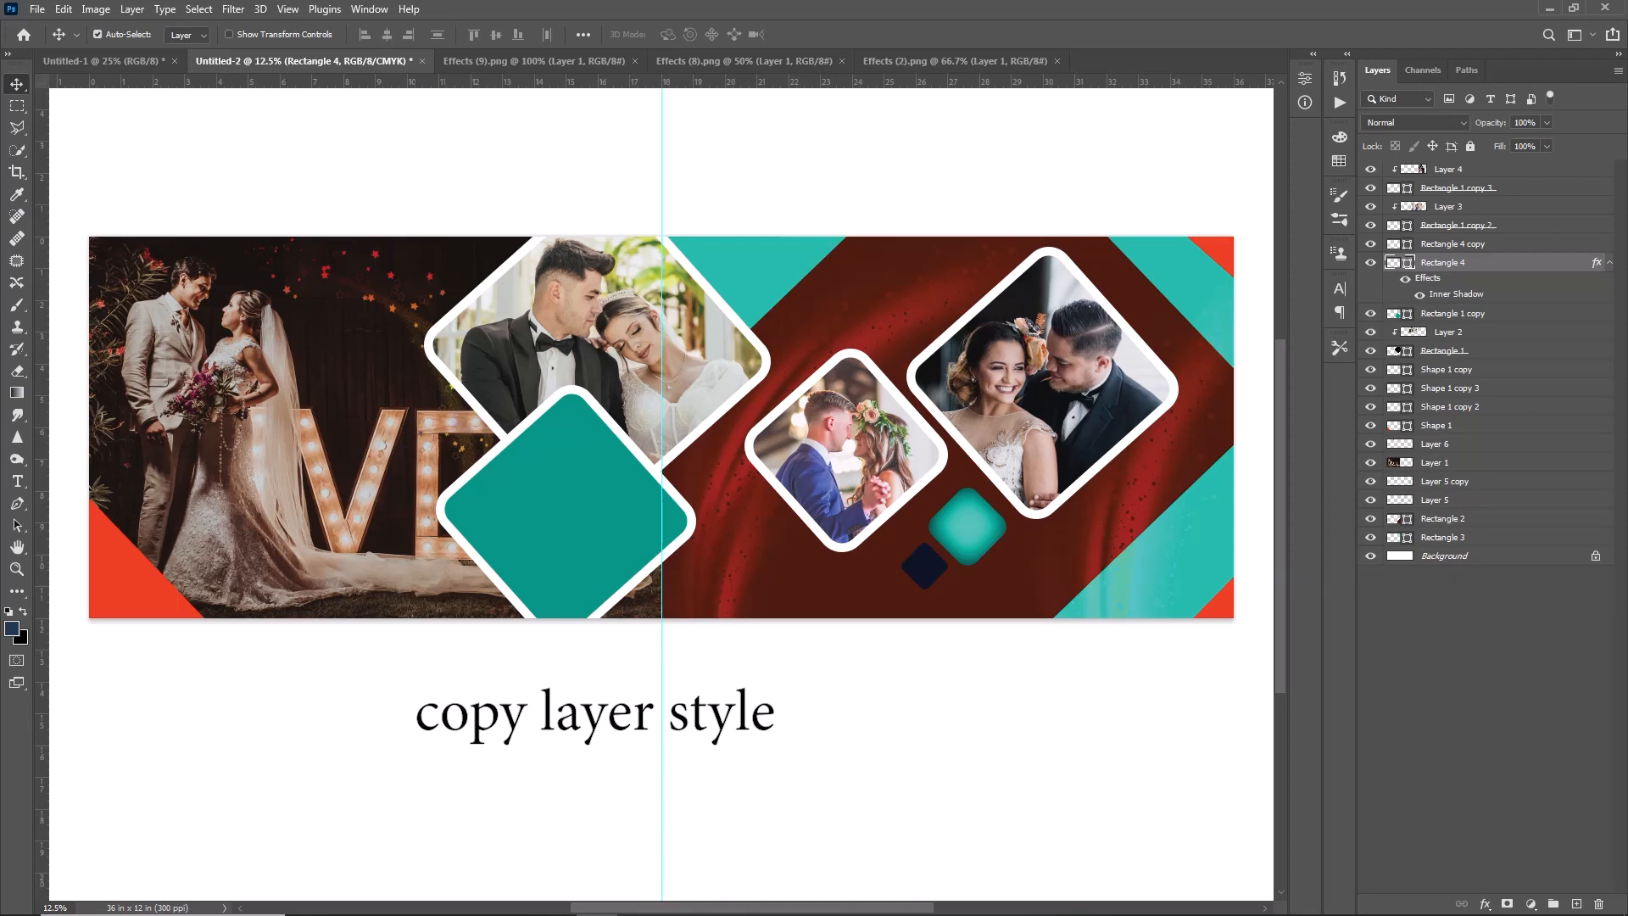
pyautogui.rightClick(1391, 187)
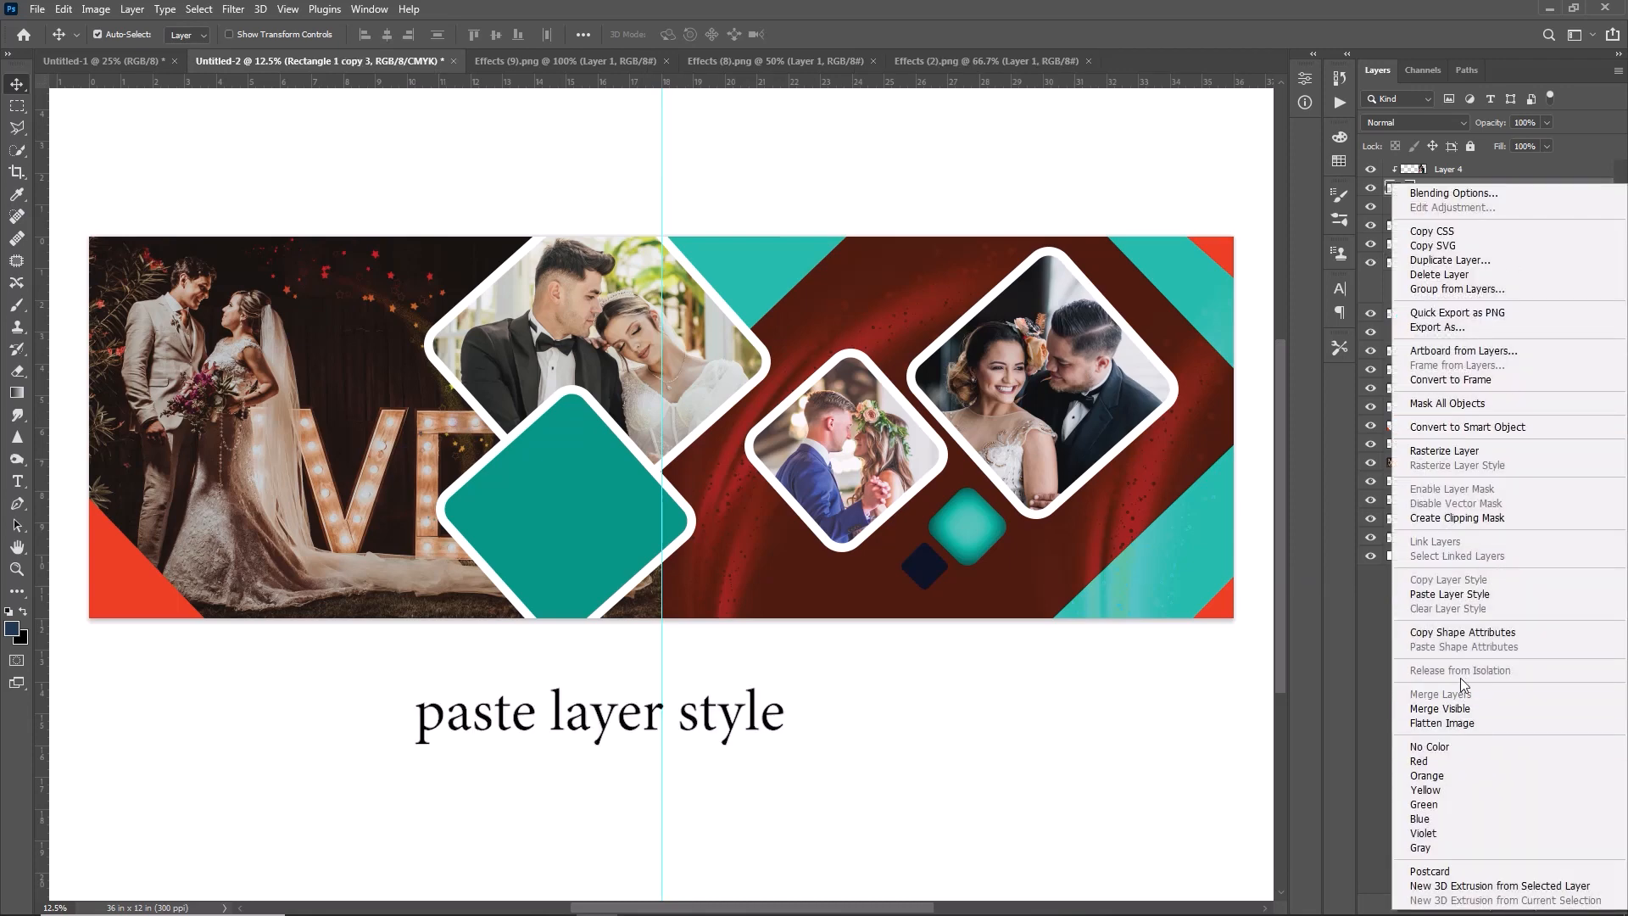
pyautogui.click(1472, 595)
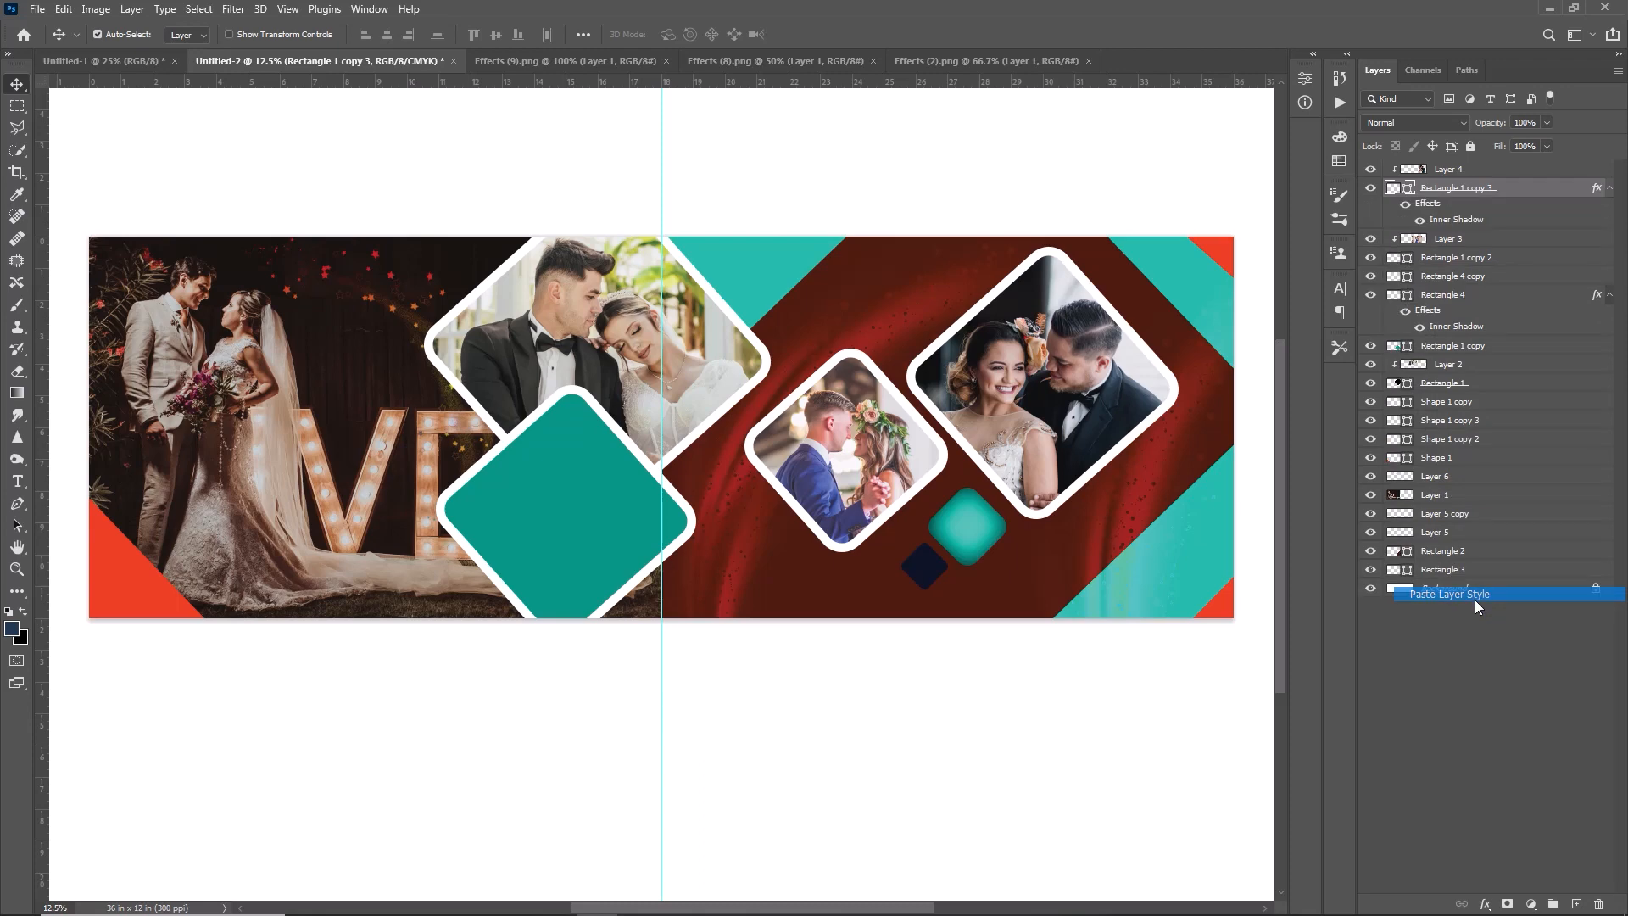
# - Adjust the inner shadow on the rightmost photo's diamond, setting opacity to 100% and angle to 95° and reworking distance, choke and size
pyautogui.doubleClick(1472, 220)
pyautogui.moveTo(424, 272); pyautogui.dragTo(464, 273)
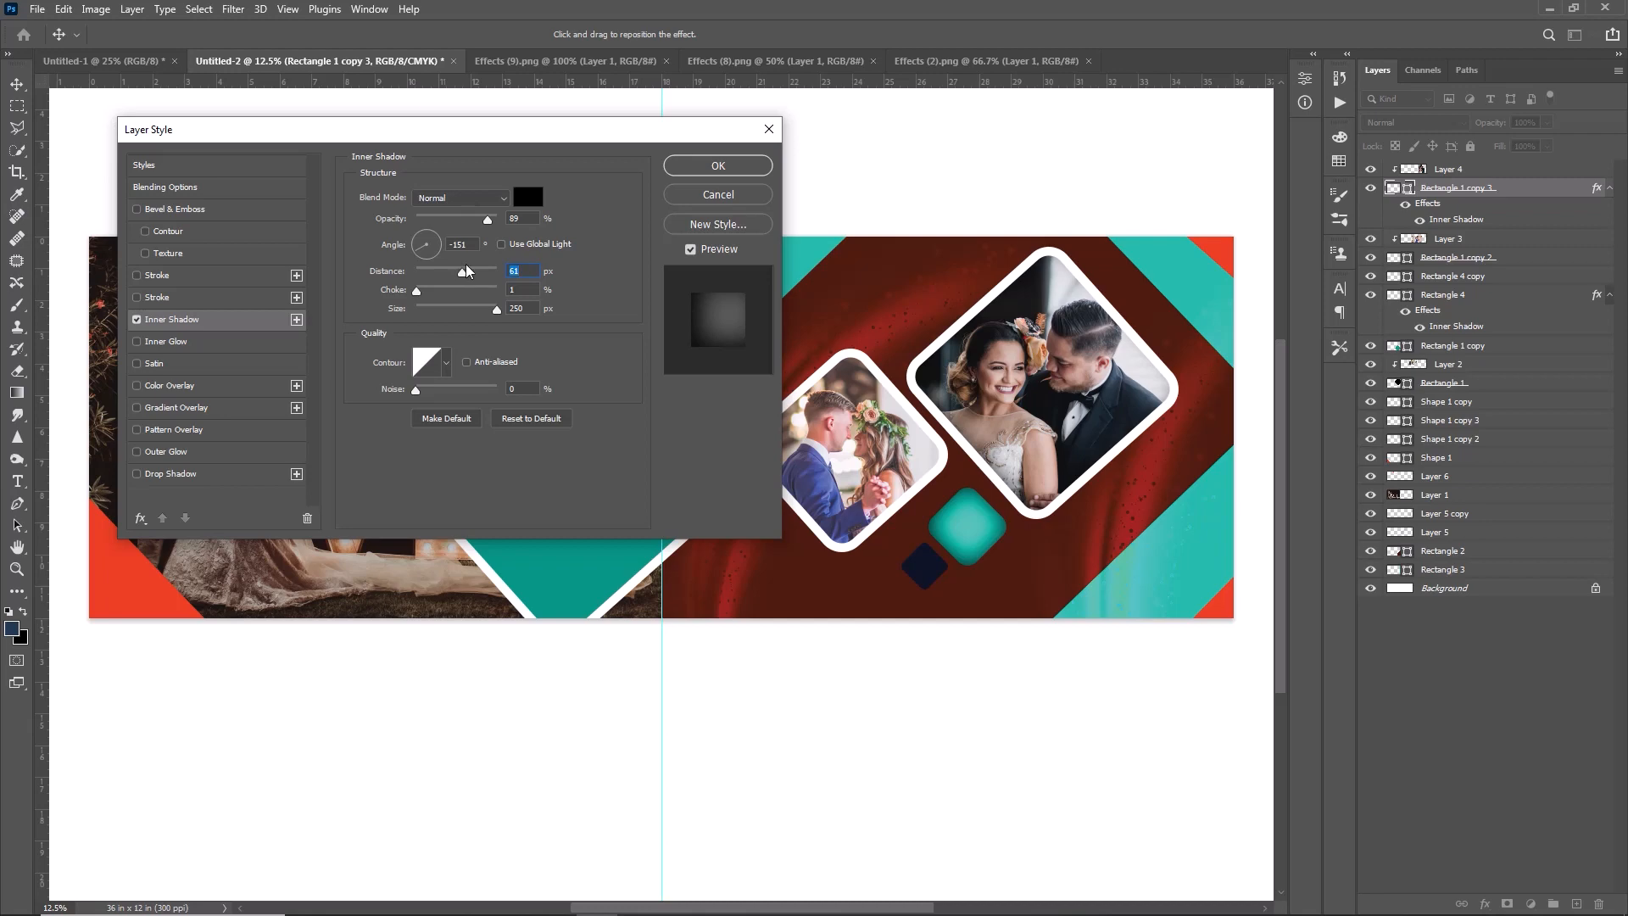
pyautogui.moveTo(499, 292); pyautogui.dragTo(480, 305)
pyautogui.moveTo(488, 220); pyautogui.dragTo(499, 222)
pyautogui.click(497, 310)
pyautogui.moveTo(416, 290); pyautogui.dragTo(482, 289)
pyautogui.click(438, 252)
pyautogui.click(426, 236)
pyautogui.click(719, 165)
# - Add an inner shadow to the smaller couple photo's diamond: opacity 100%, angle 95°, distance 245 px, choke 15%, size 204 px
pyautogui.click(848, 449)
pyautogui.doubleClick(1535, 257)
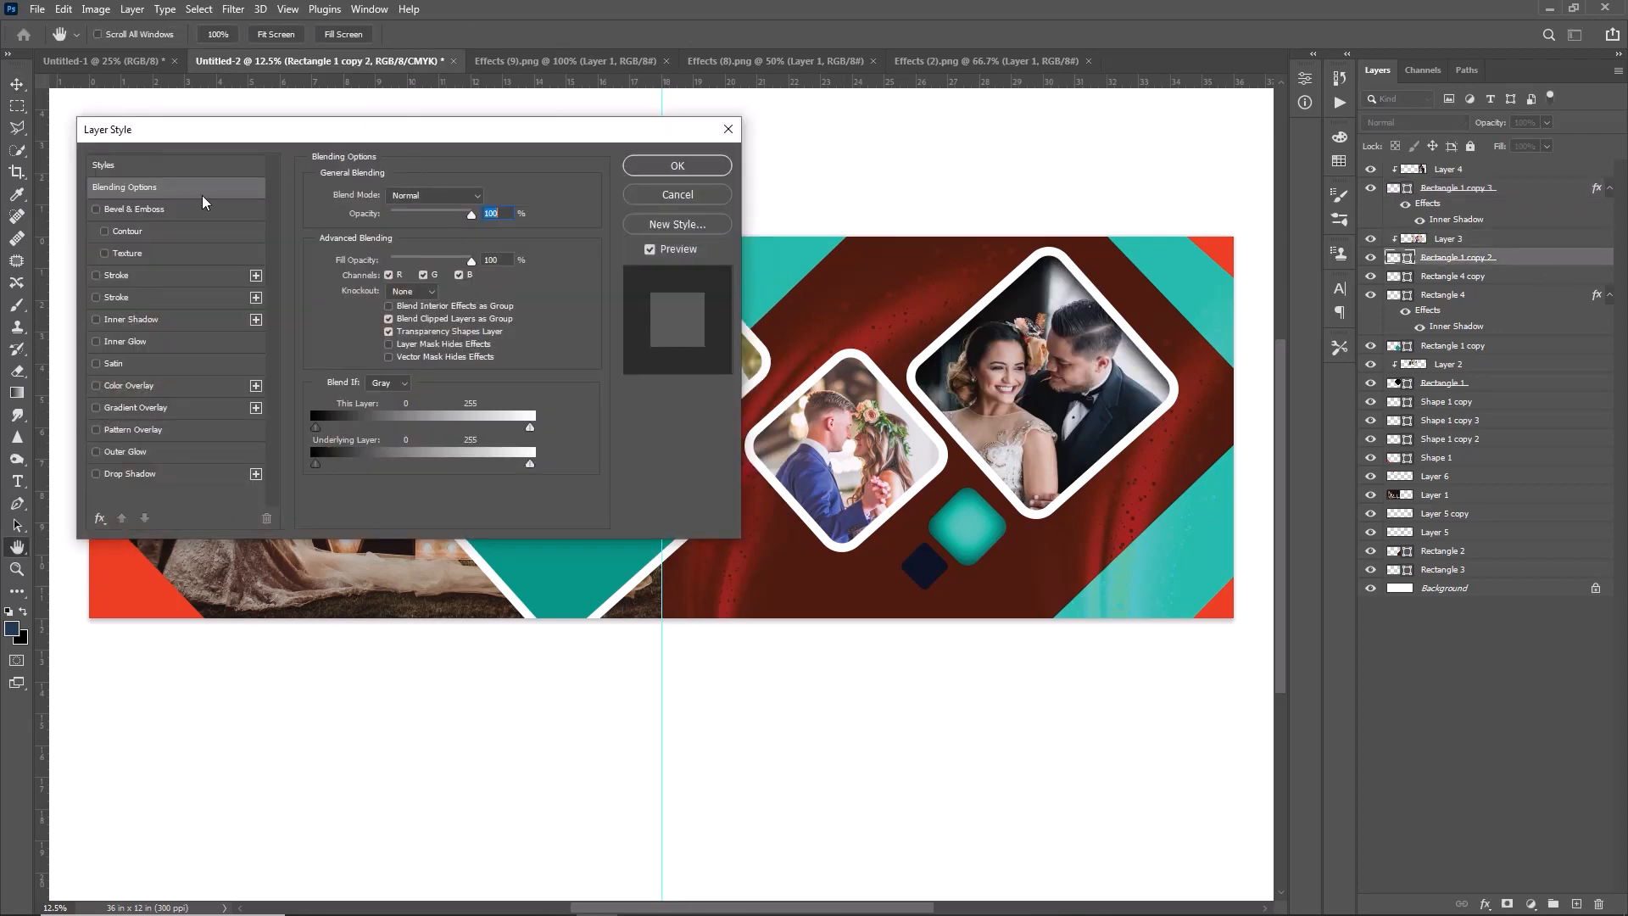
pyautogui.click(131, 320)
pyautogui.moveTo(400, 277); pyautogui.dragTo(453, 282)
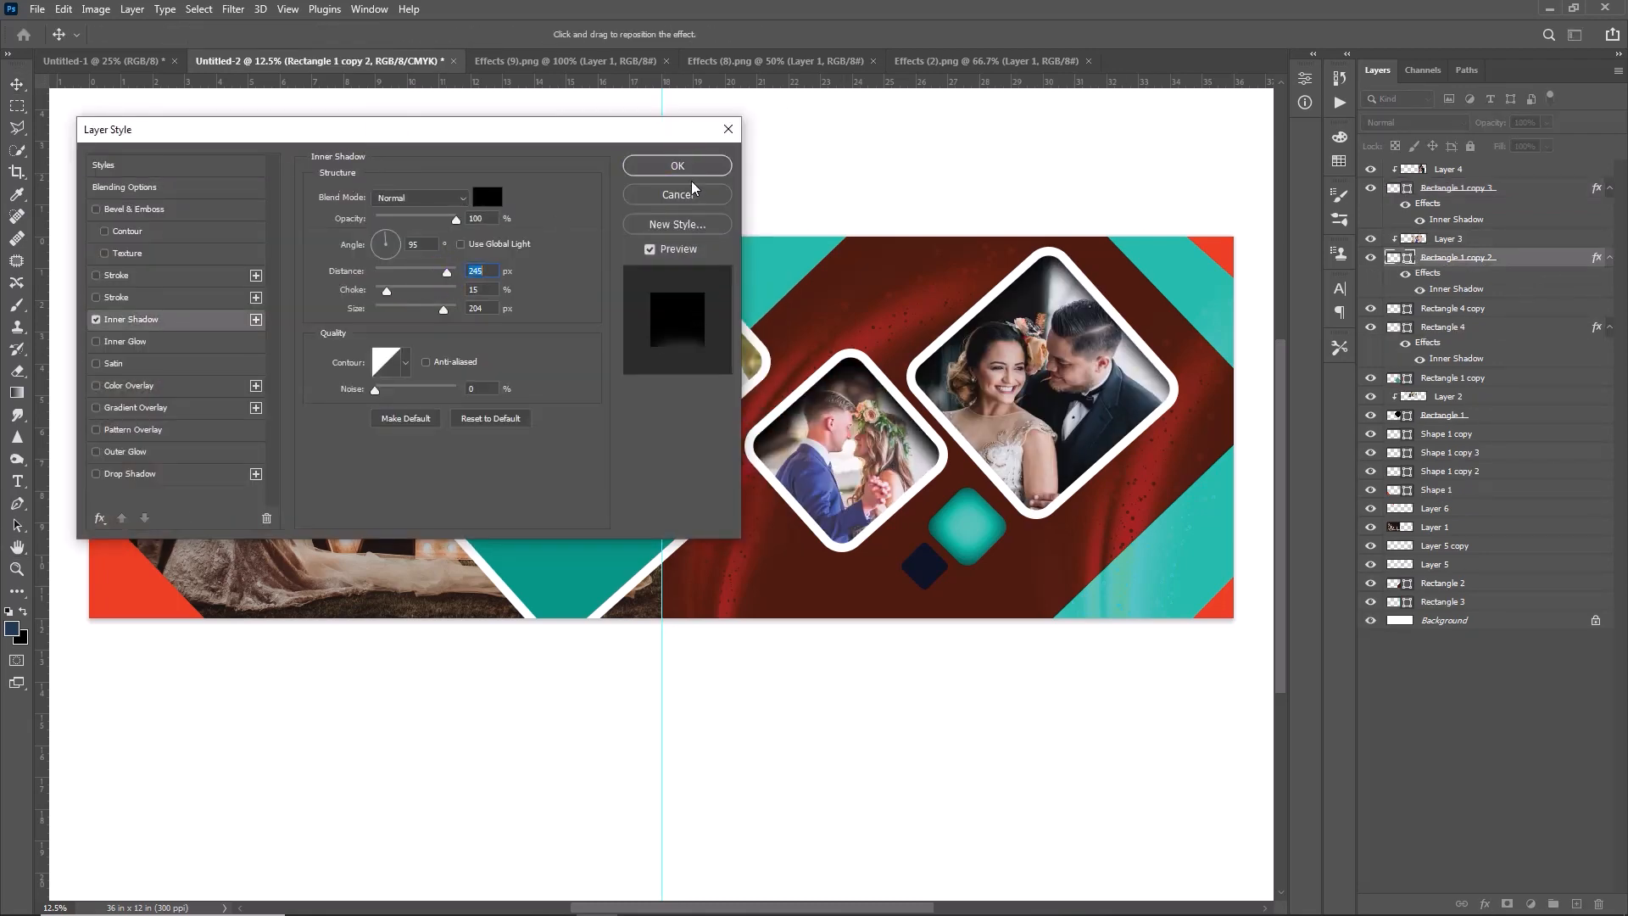
pyautogui.click(678, 194)
# - Add an inner shadow to the upper couple photo's diamond: opacity 100%, angle 95°, distance 272 px, choke 0%, size 204 px
pyautogui.doubleClick(1535, 415)
pyautogui.click(859, 340)
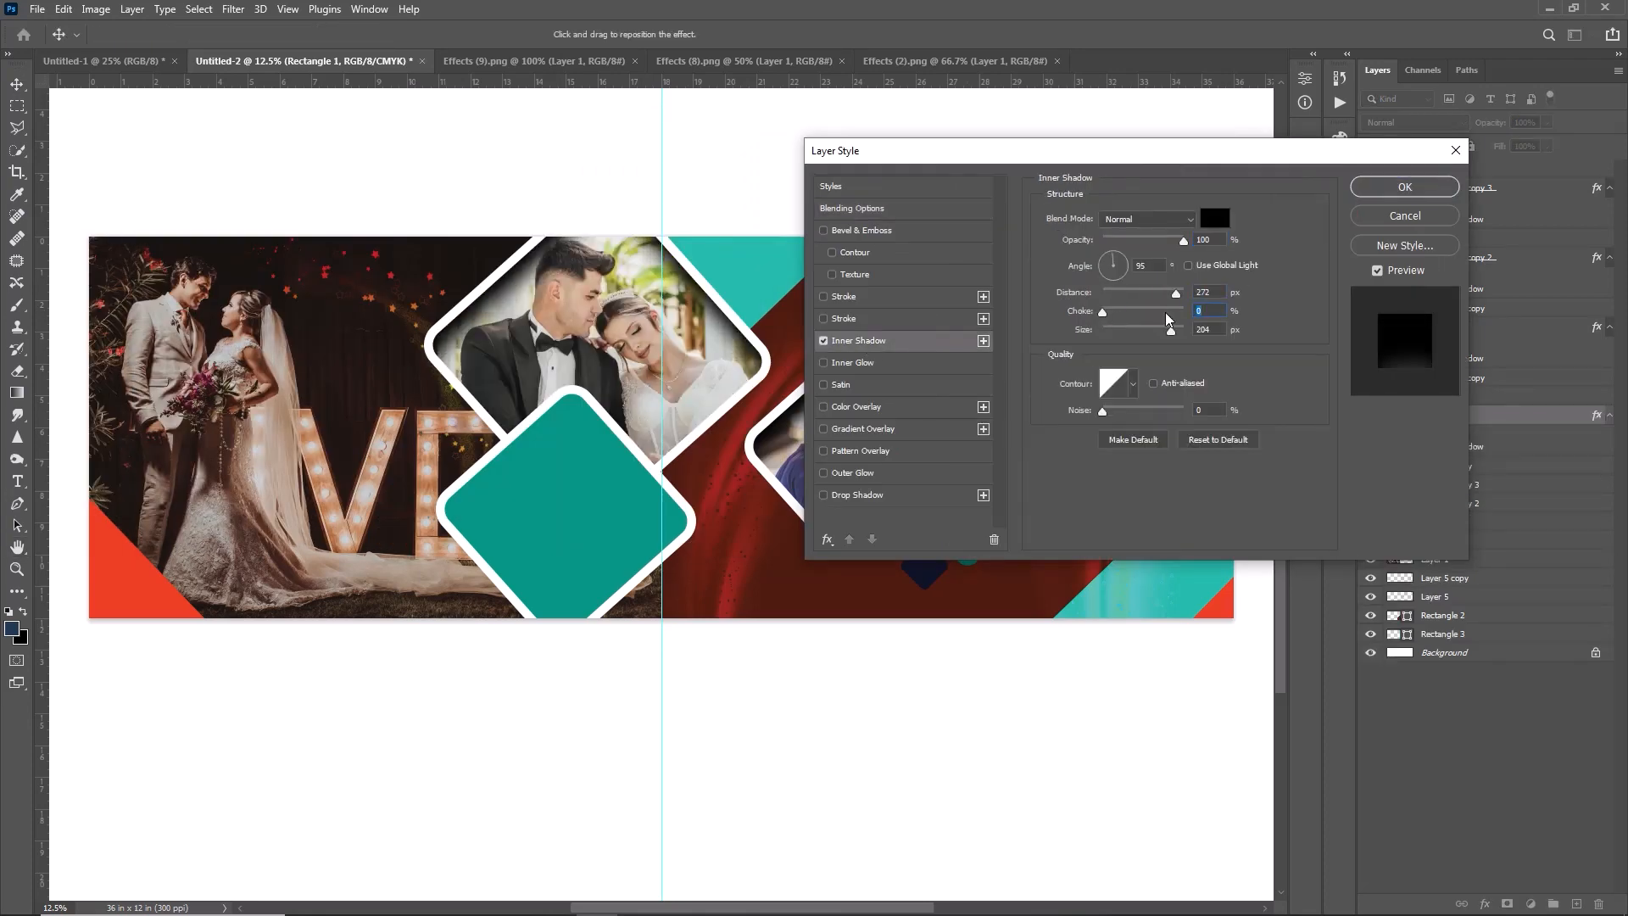
pyautogui.press('Return')
# - Select the large teal diamond, Rectangle 1 copy, and add an inner shadow to it
pyautogui.click(583, 511)
pyautogui.click(1527, 395)
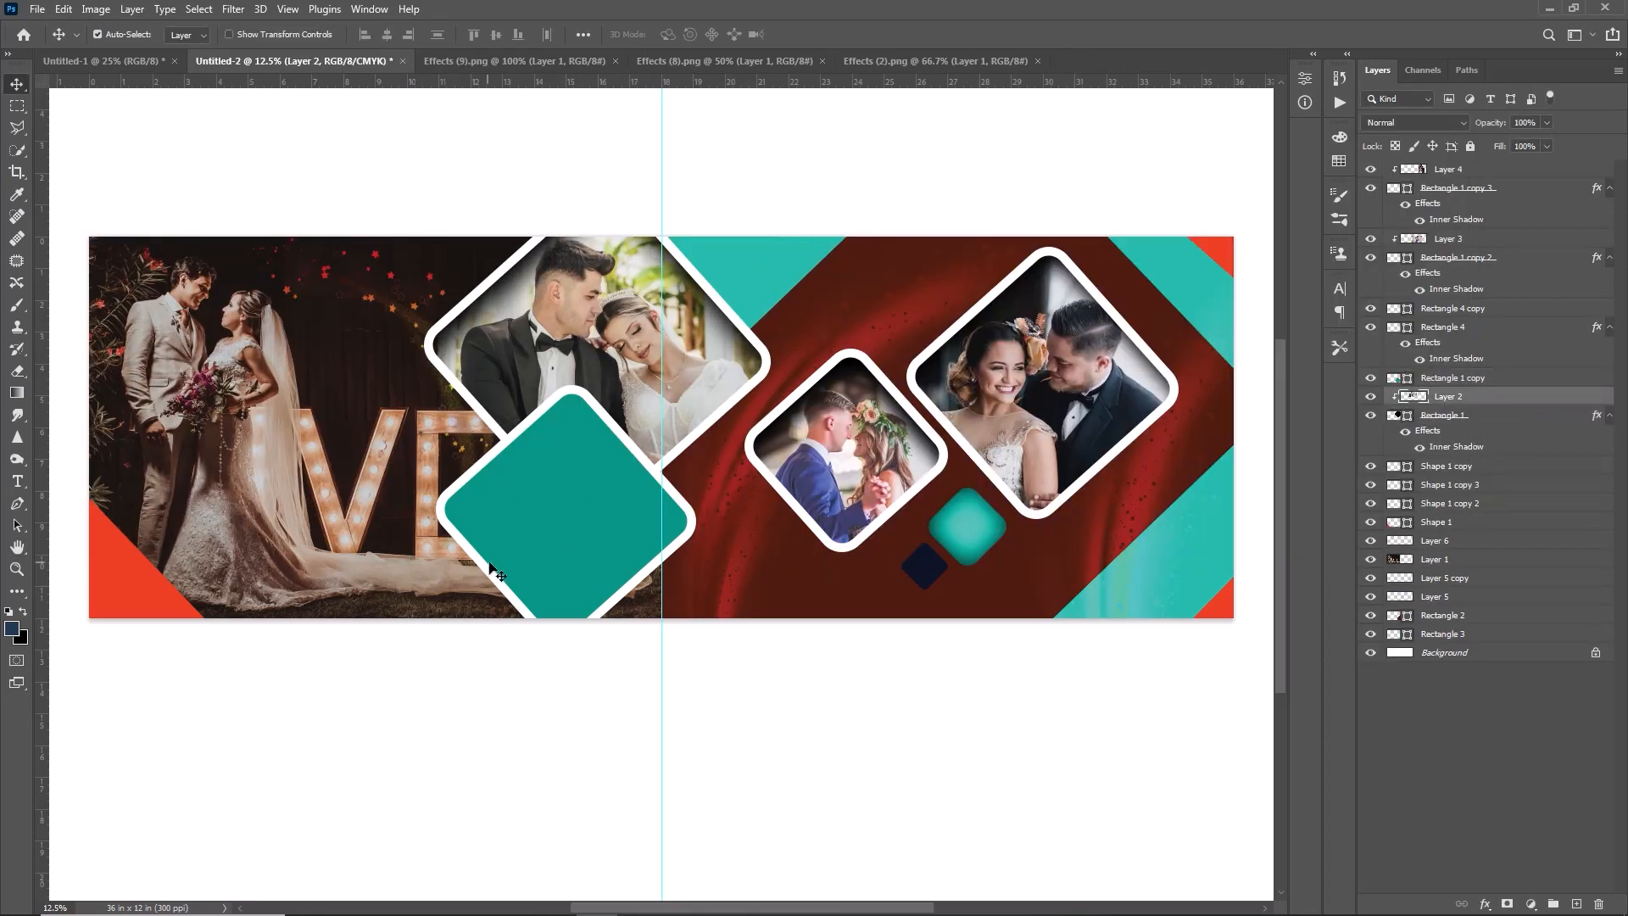
pyautogui.doubleClick(1533, 378)
pyautogui.click(858, 341)
pyautogui.write('50')
pyautogui.press('Return')
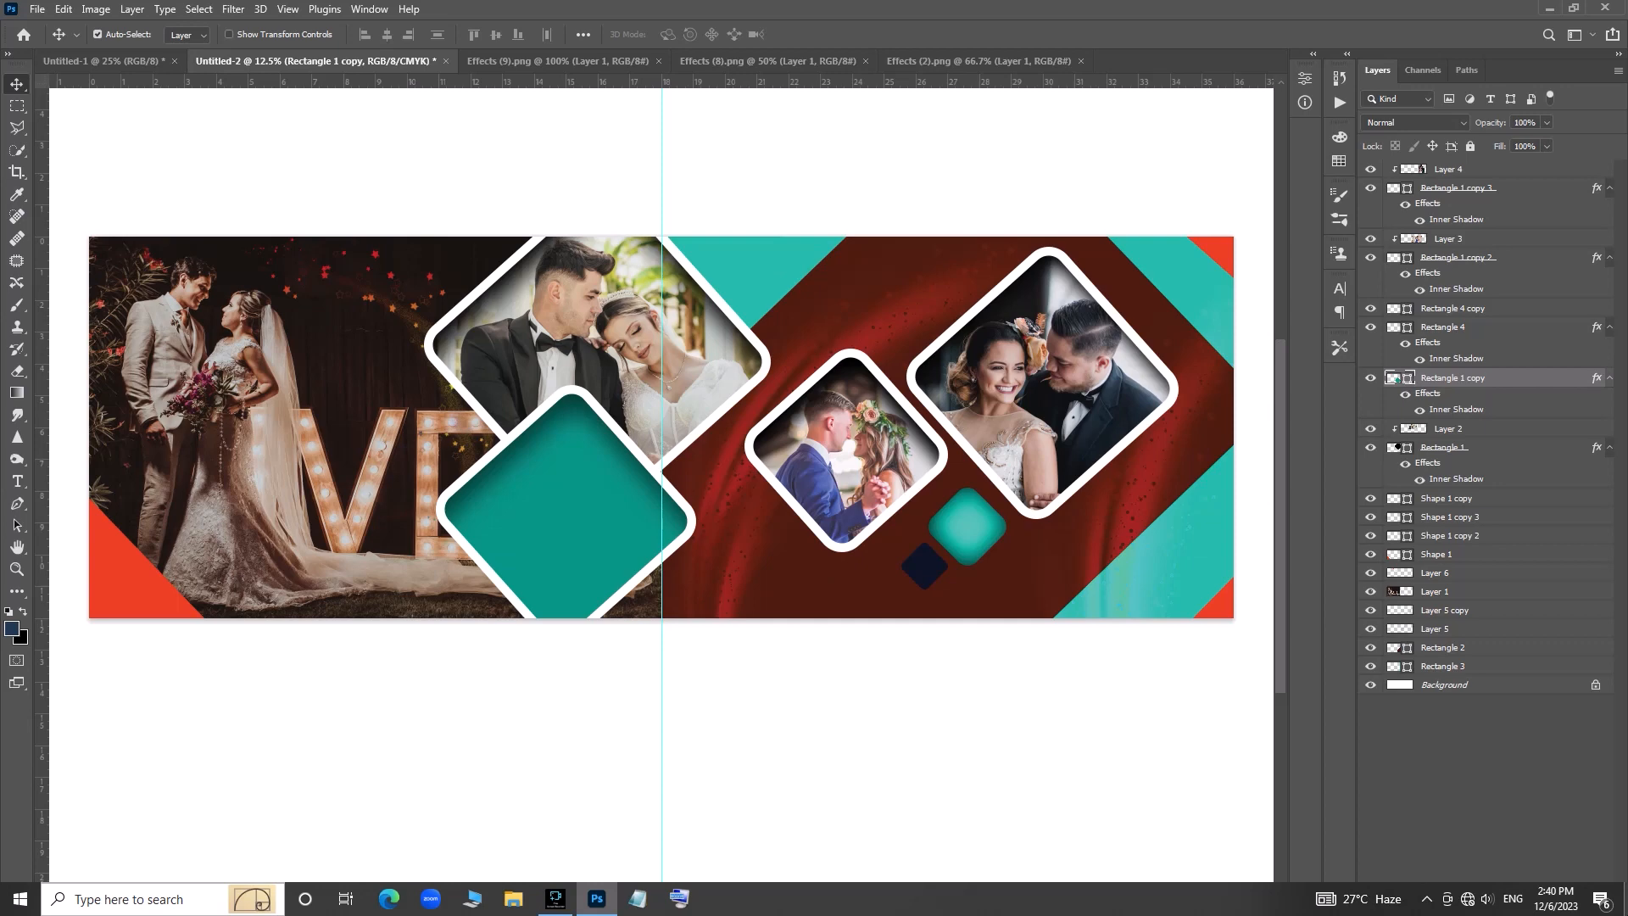
# - Add a drop shadow to the rightmost photo's diamond: opacity 34%, angle -177°, distance 9 px, spread 45%, size 218 px
pyautogui.click(1145, 435)
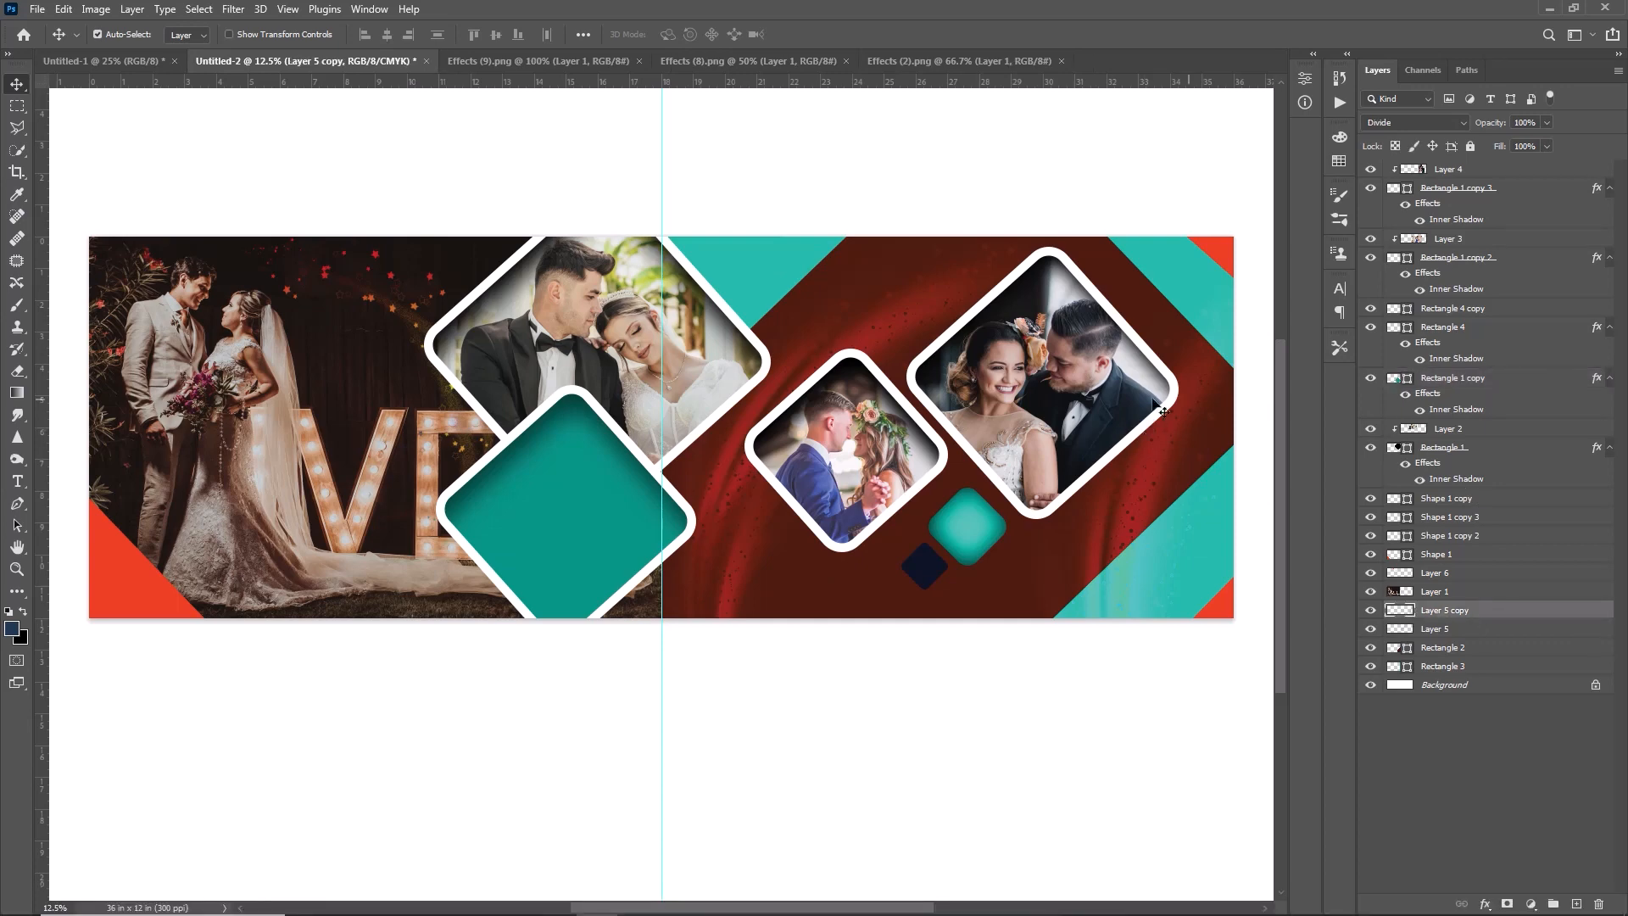
pyautogui.click(1163, 412)
pyautogui.click(1555, 186)
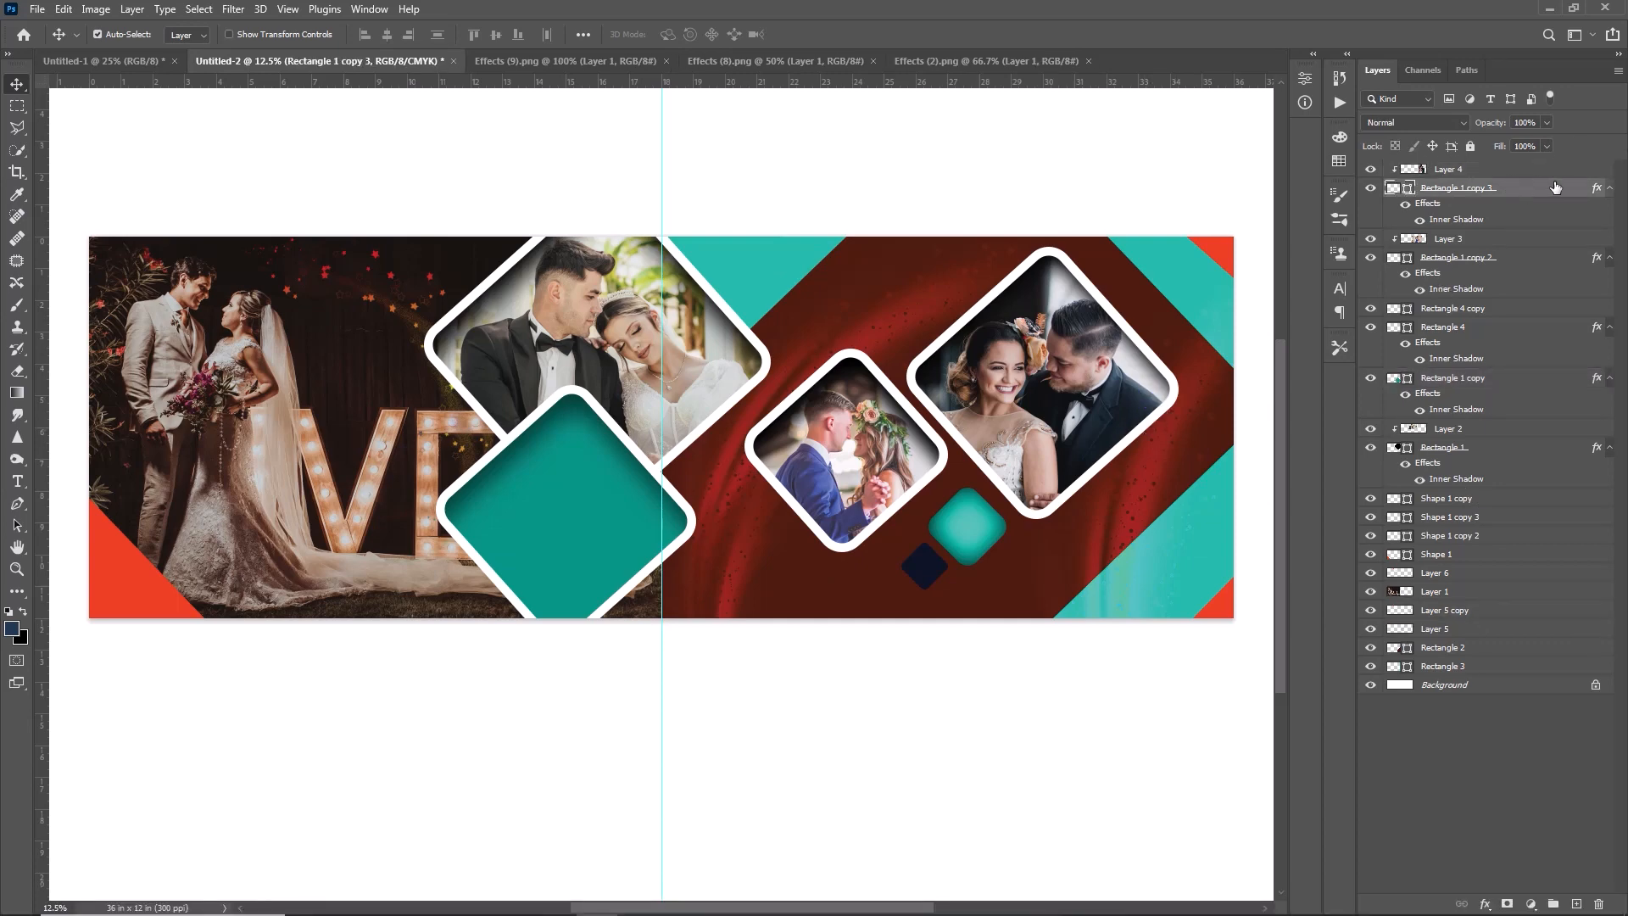
pyautogui.doubleClick(1564, 176)
pyautogui.moveTo(1101, 145); pyautogui.dragTo(476, 170)
pyautogui.click(227, 514)
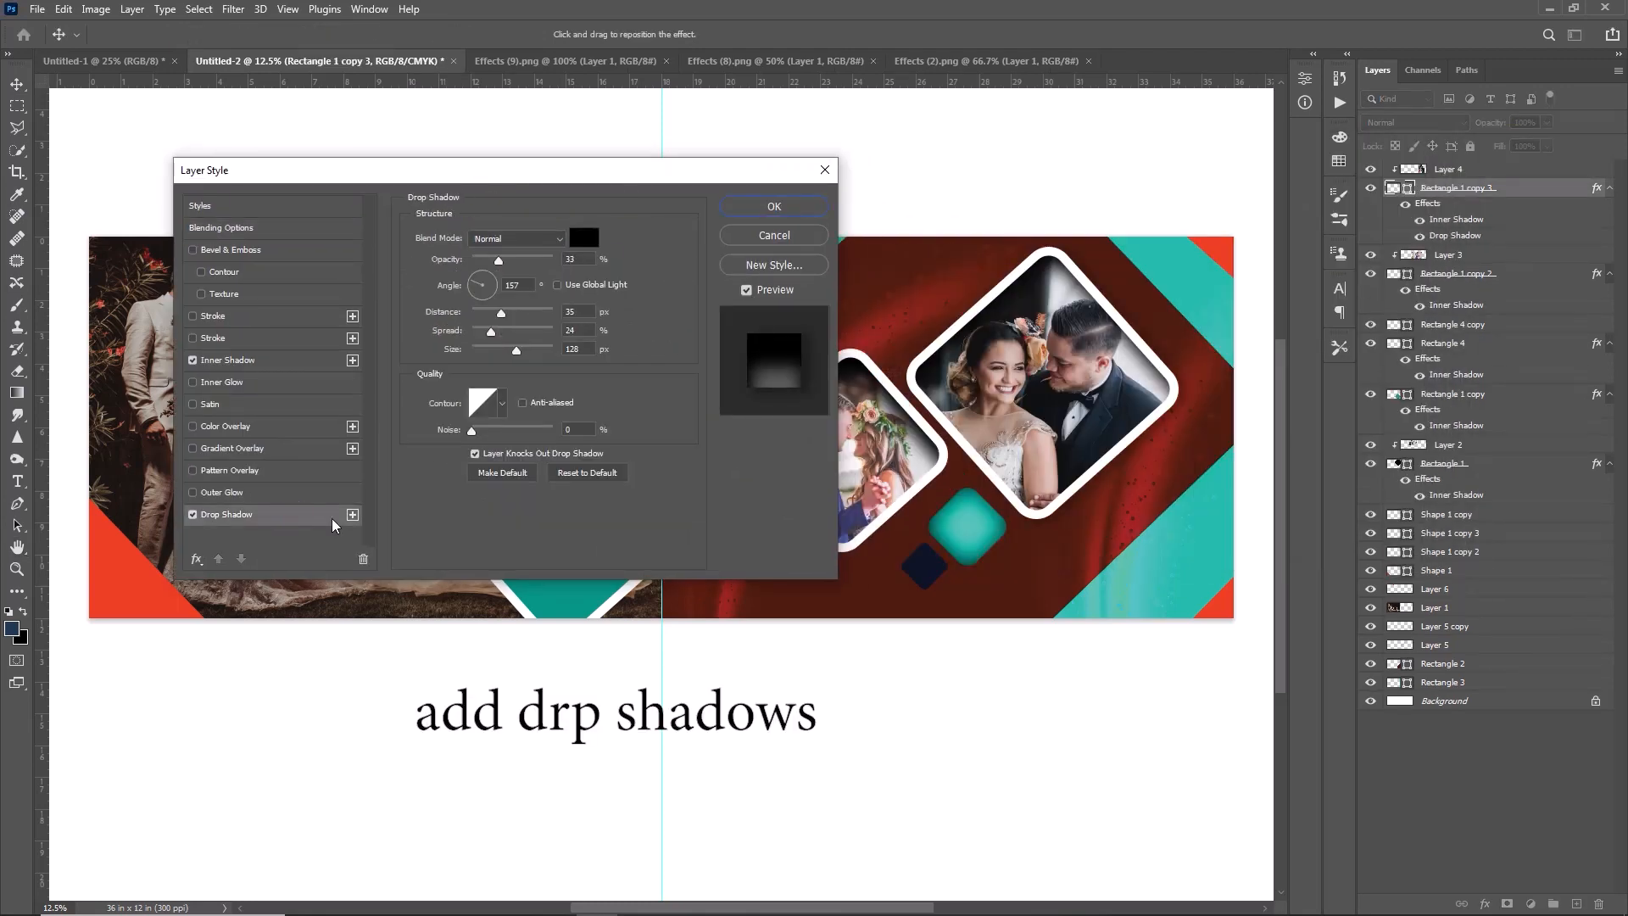
pyautogui.moveTo(501, 313)
pyautogui.mouseDown()
pyautogui.moveTo(537, 314)
pyautogui.moveTo(490, 315)
pyautogui.mouseUp()
pyautogui.moveTo(491, 332)
pyautogui.mouseDown()
pyautogui.moveTo(541, 333)
pyautogui.moveTo(514, 334)
pyautogui.mouseUp()
pyautogui.click(472, 287)
pyautogui.moveTo(517, 351); pyautogui.dragTo(545, 354)
pyautogui.moveTo(507, 262); pyautogui.dragTo(508, 333)
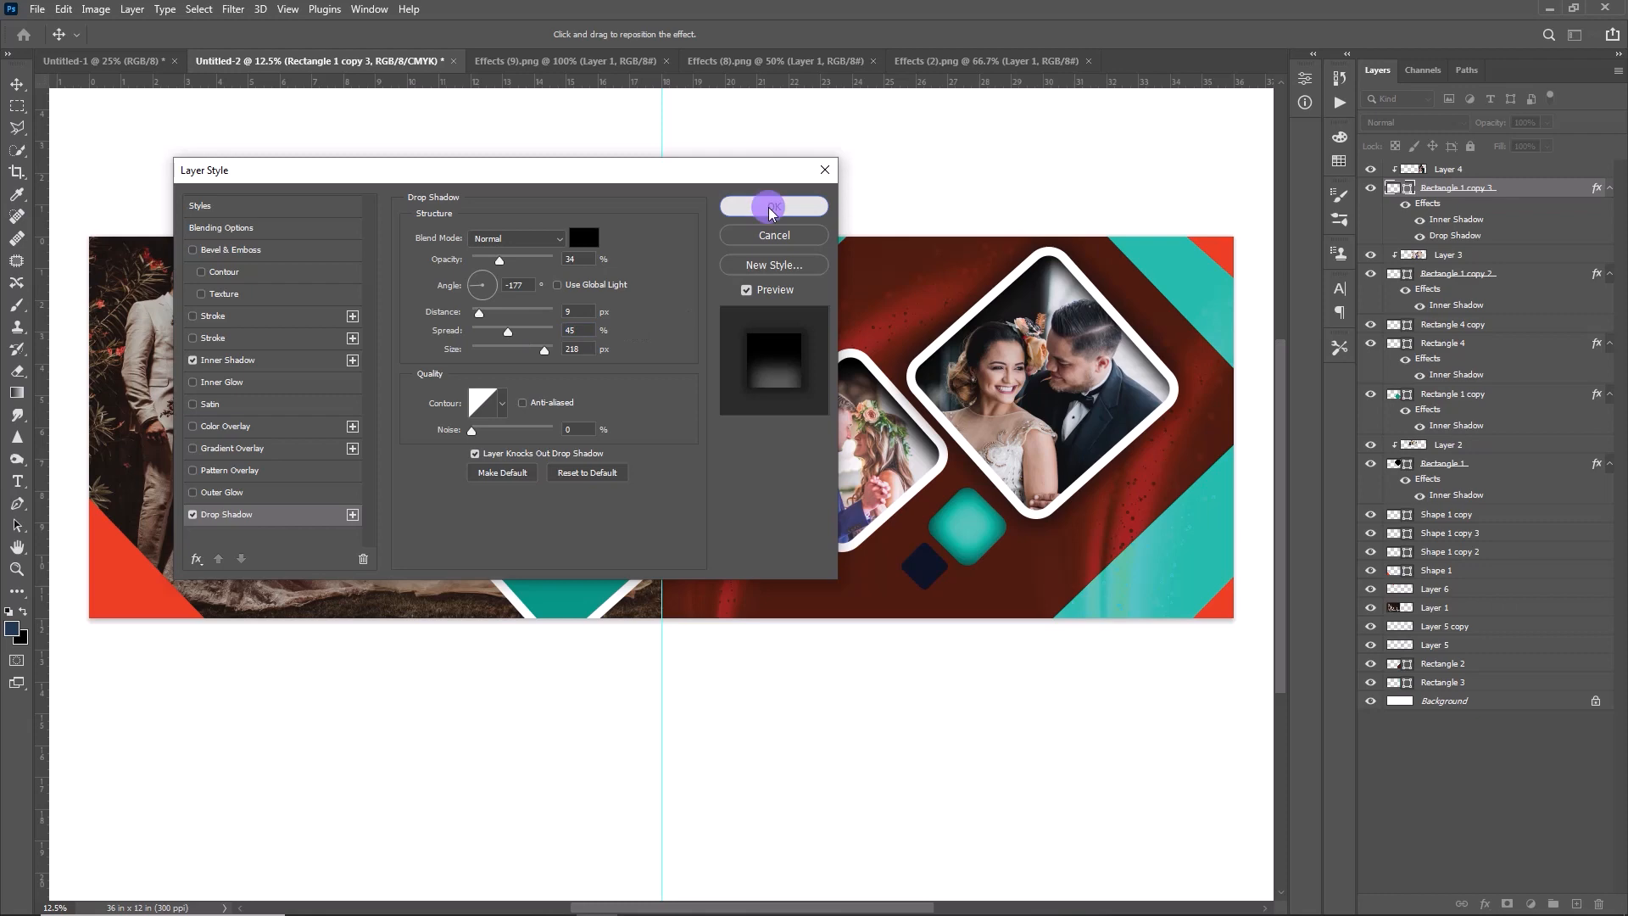
pyautogui.click(774, 207)
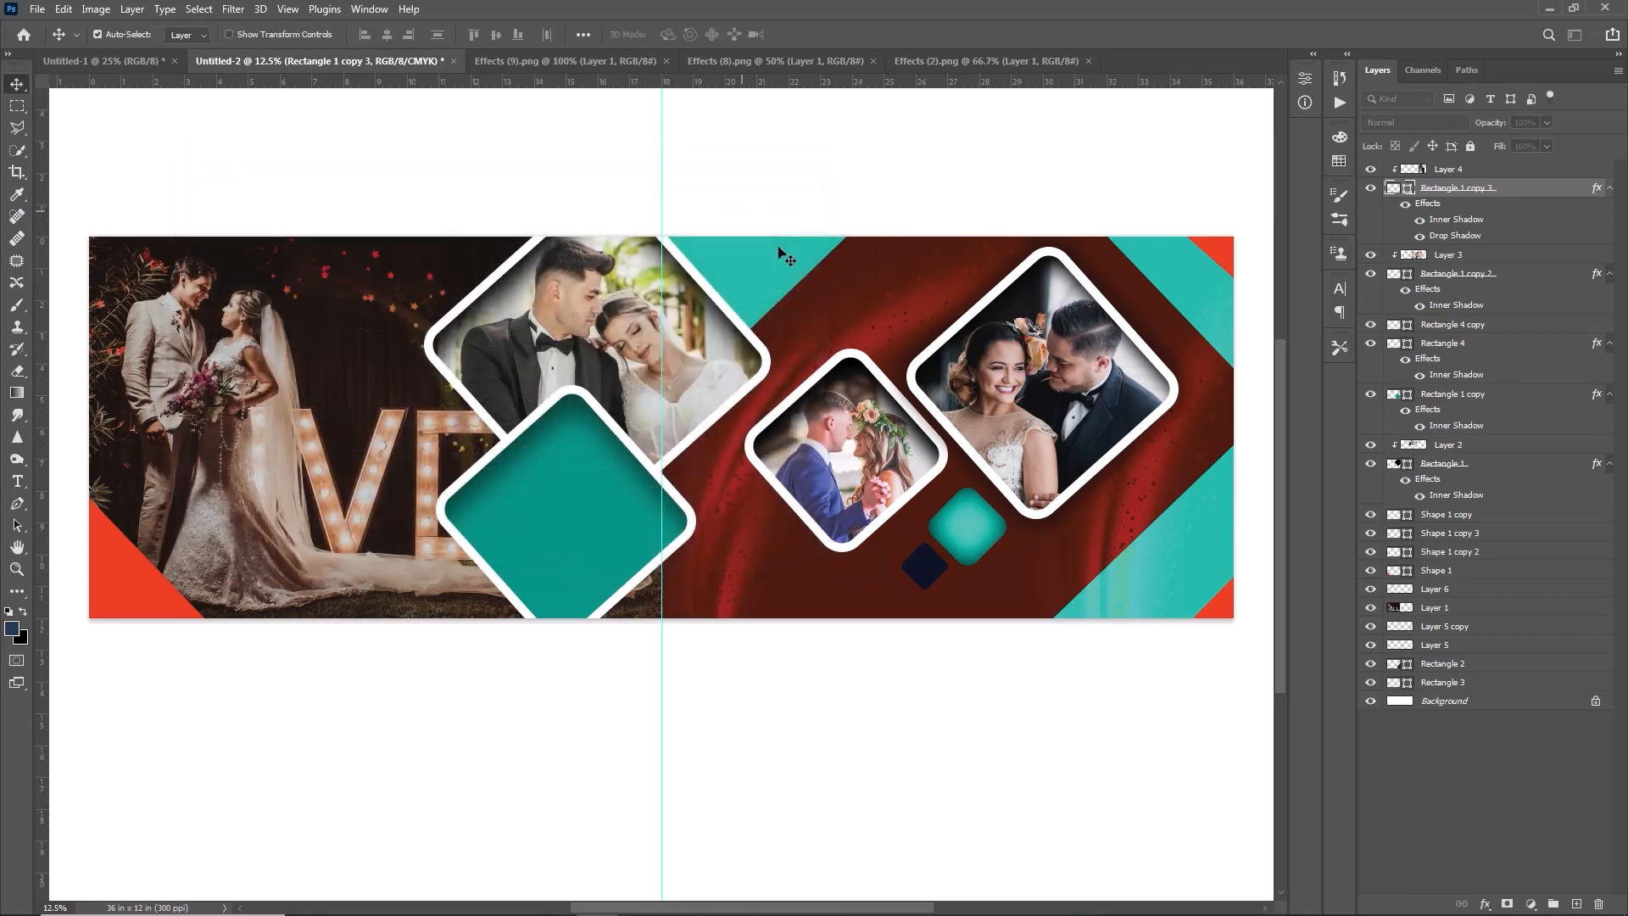
# - Add a drop shadow to the smaller couple photo's diamond and adjust its distance, opacity and size
pyautogui.click(879, 413)
pyautogui.click(894, 418)
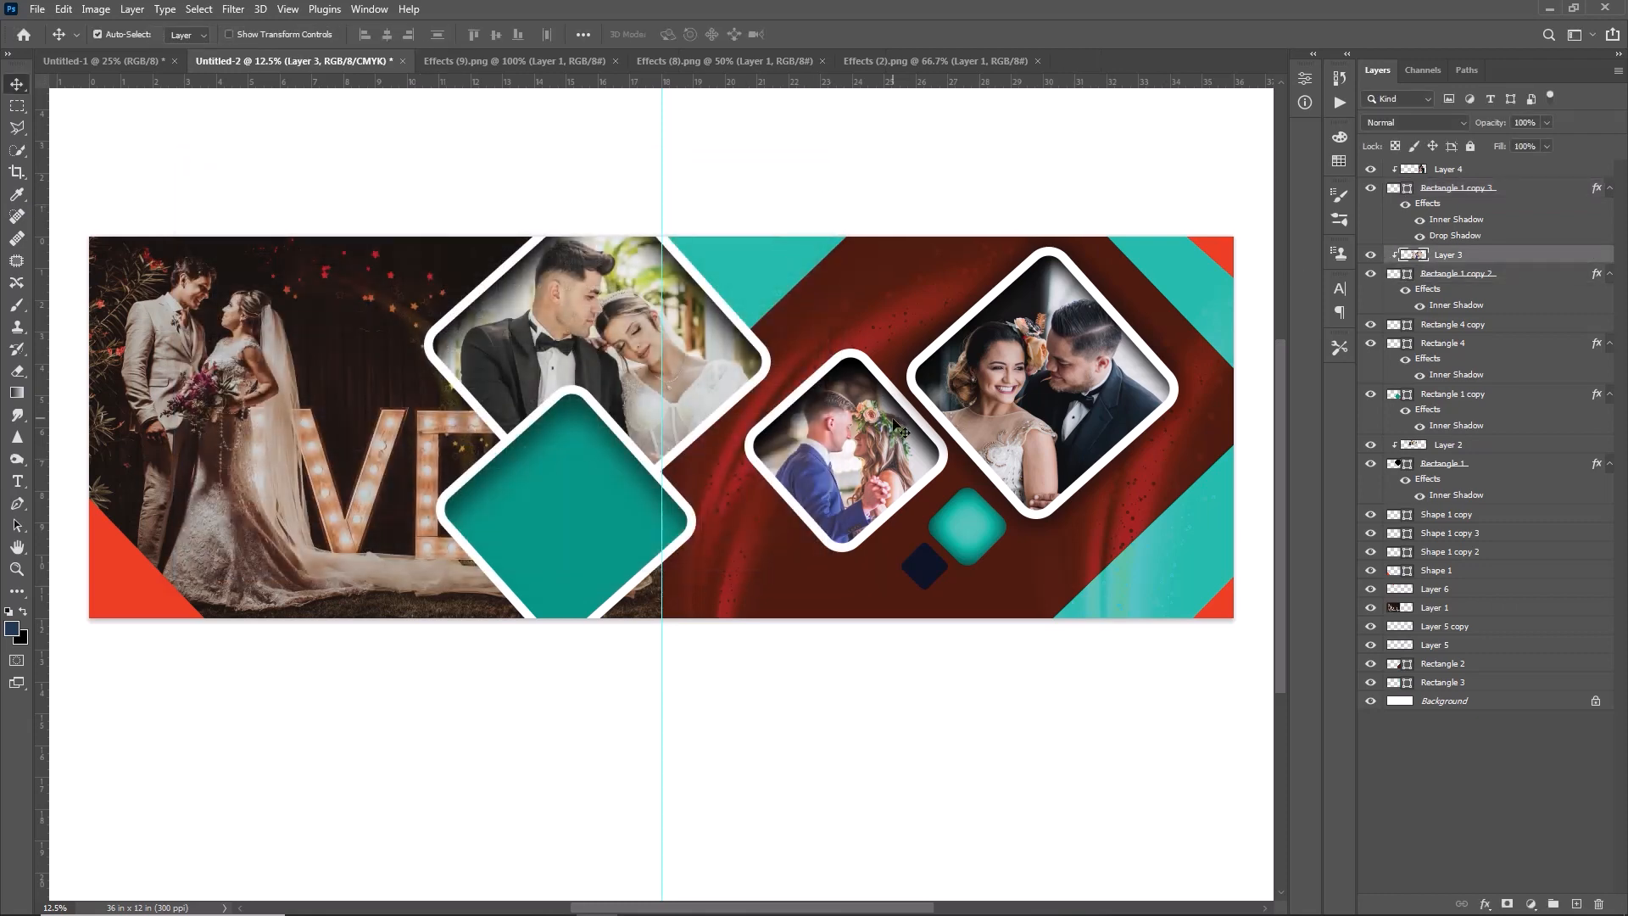
pyautogui.click(1549, 274)
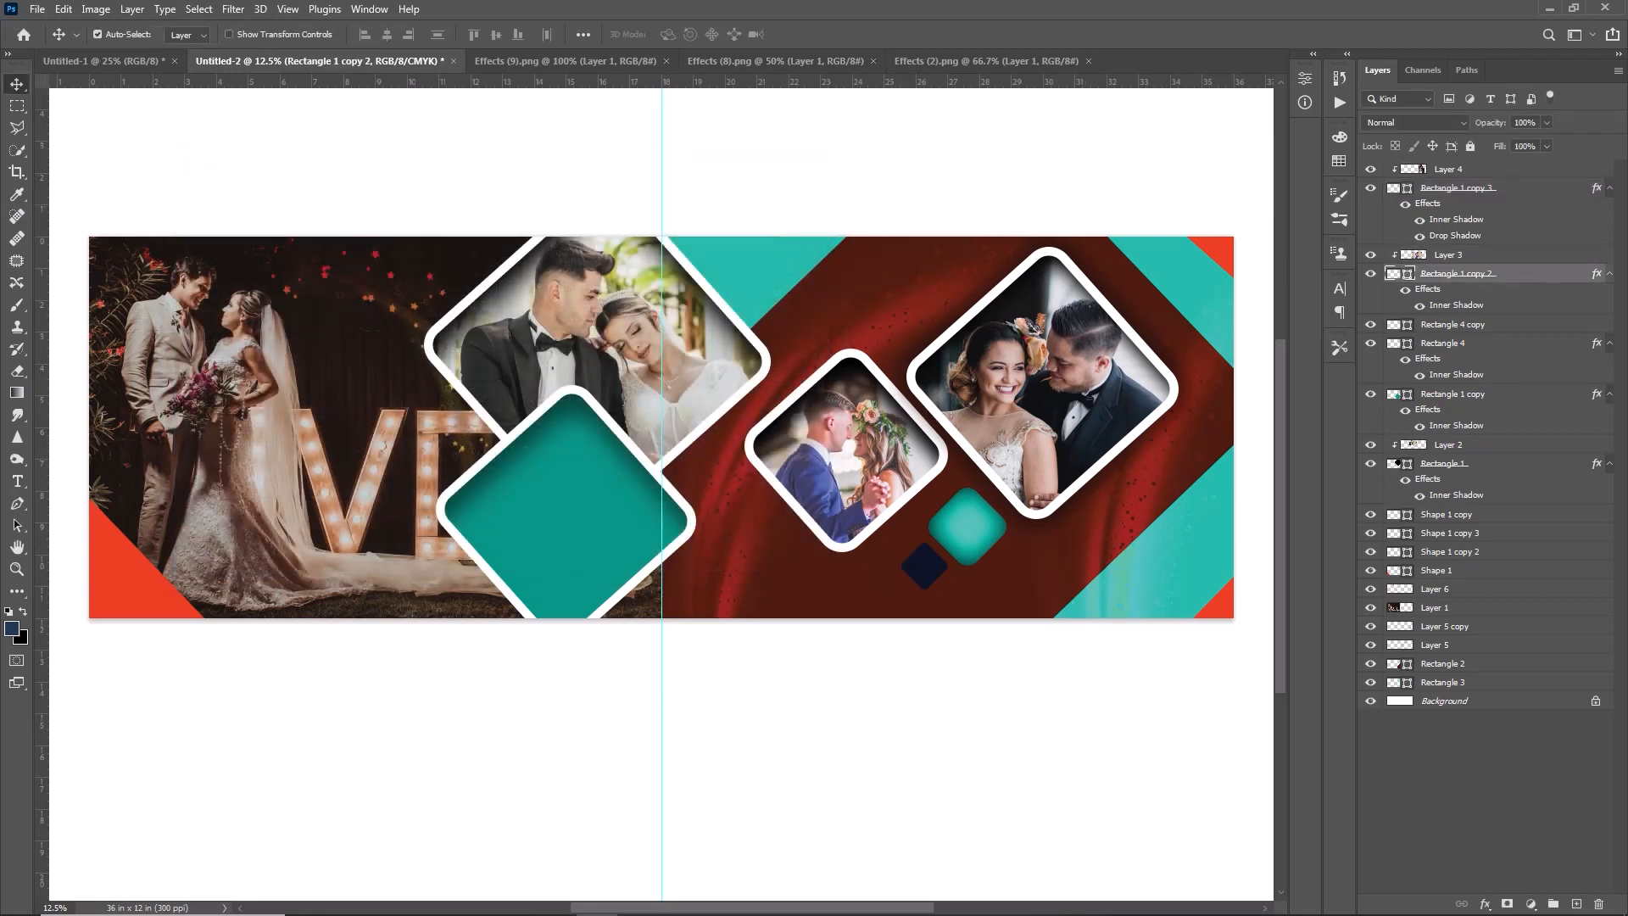
pyautogui.doubleClick(1549, 283)
pyautogui.moveTo(662, 175); pyautogui.dragTo(1627, 85)
pyautogui.click(1253, 424)
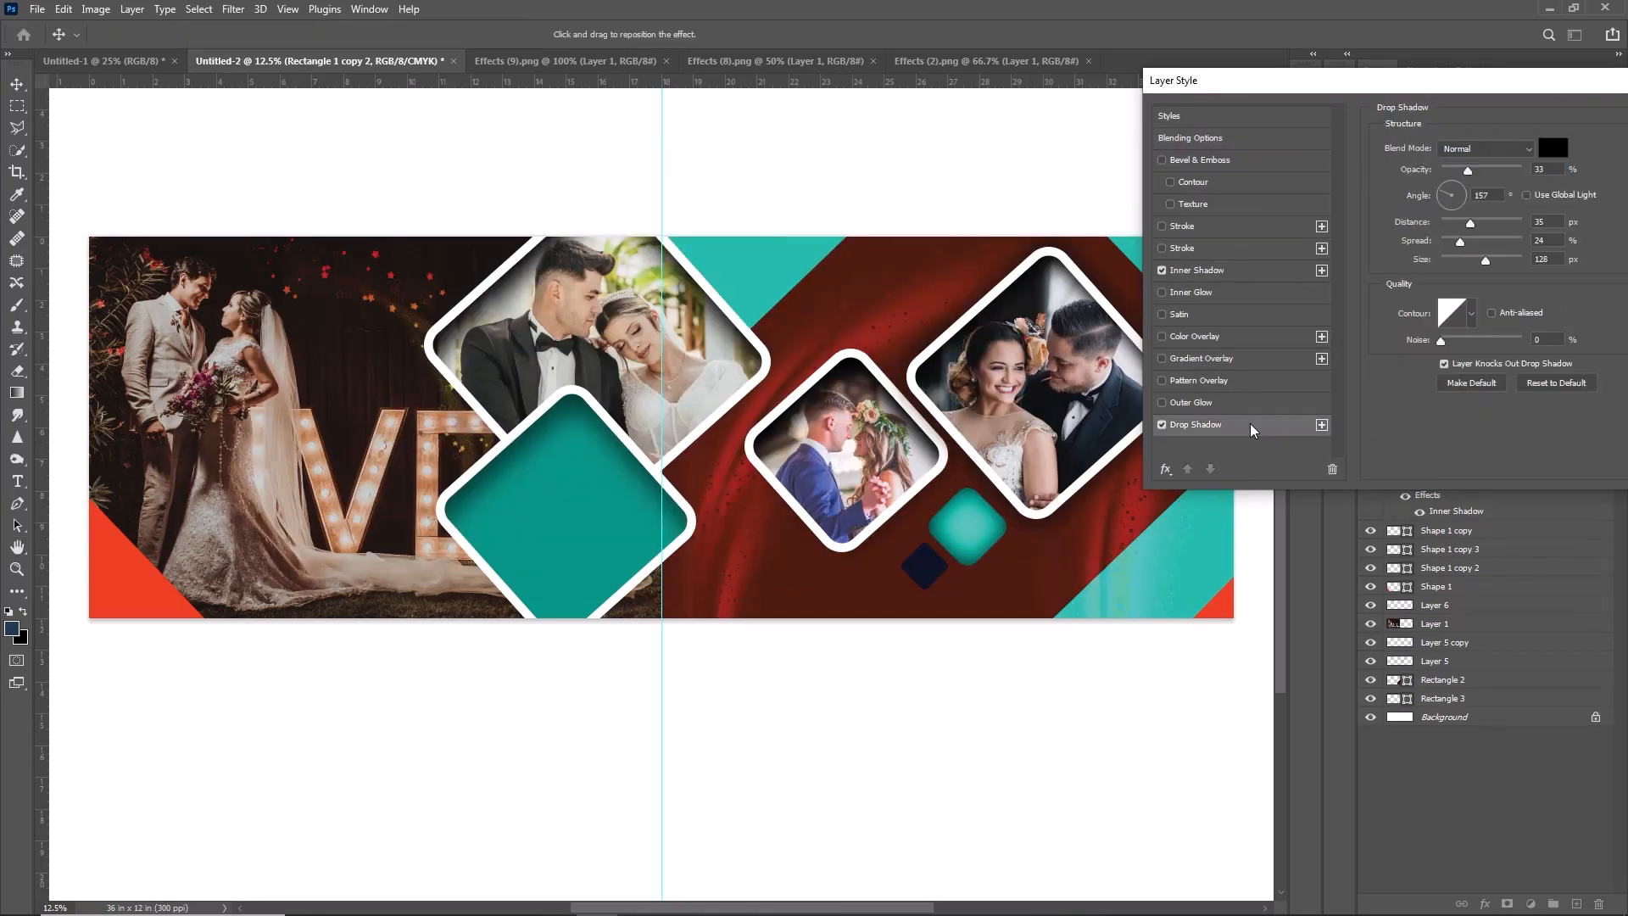
pyautogui.click(1493, 222)
pyautogui.click(1487, 169)
pyautogui.moveTo(1486, 260)
pyautogui.mouseDown()
pyautogui.moveTo(1457, 259)
pyautogui.moveTo(1512, 260)
pyautogui.mouseUp()
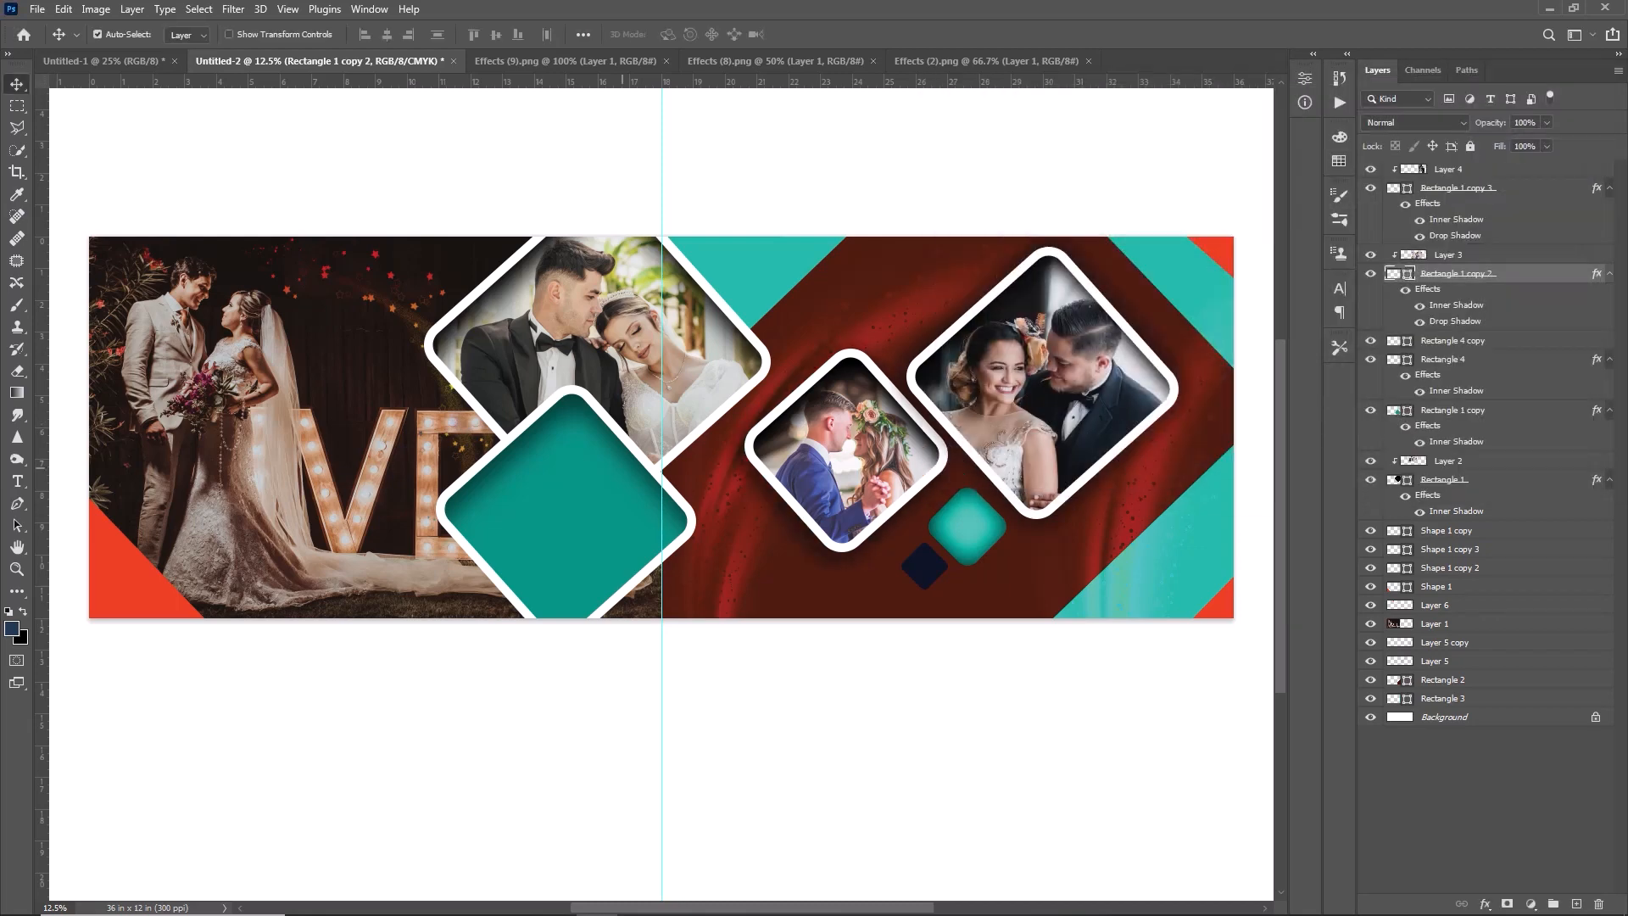
# - Add drop shadows to the small light turquoise diamond, the large teal diamond and the upper couple photo's diamond
pyautogui.doubleClick(1476, 405)
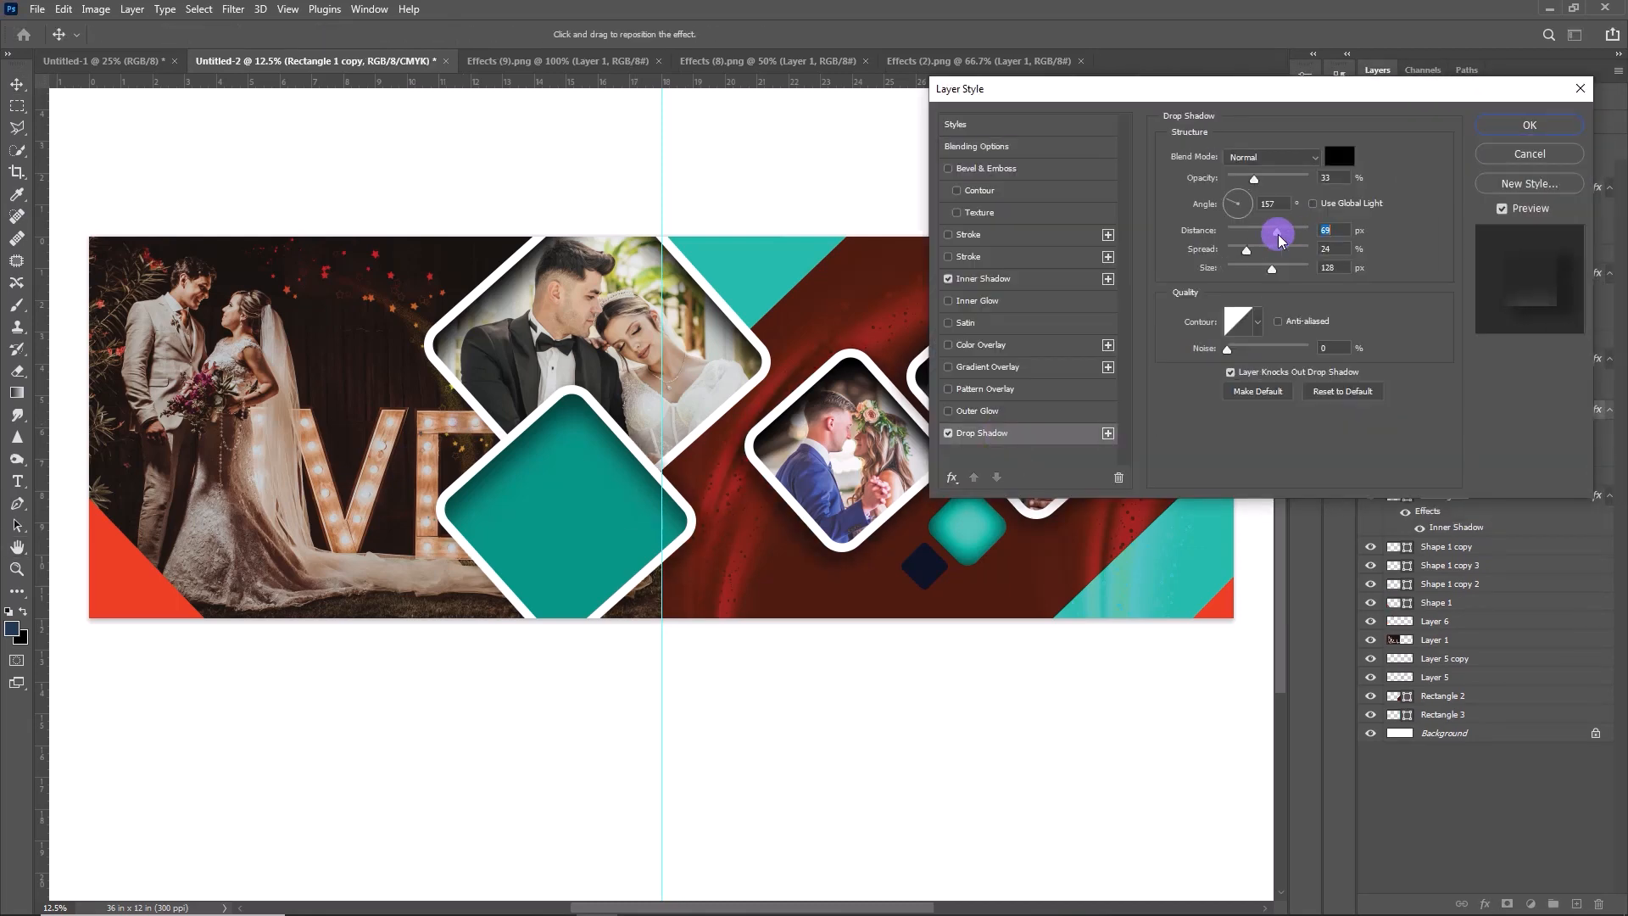
pyautogui.moveTo(1276, 248); pyautogui.dragTo(1261, 251)
pyautogui.click(1261, 192)
pyautogui.click(1273, 268)
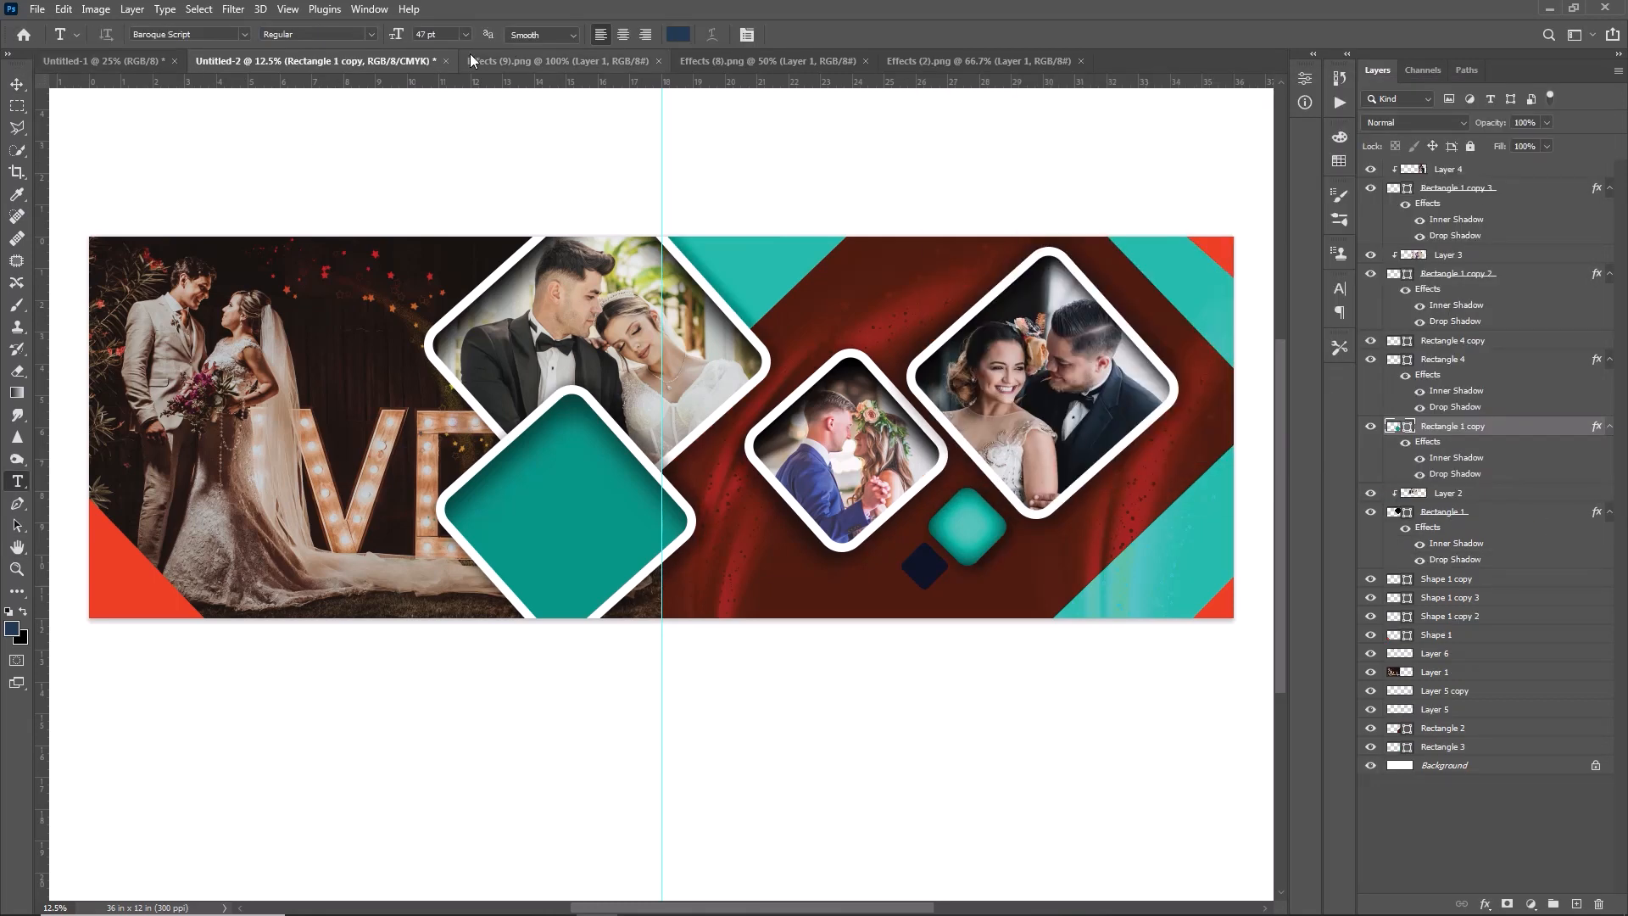
# - Bring the linked title text from Untitled-1 into the album spread, enlarge it and place it over the large teal diamond
pyautogui.click(136, 58)
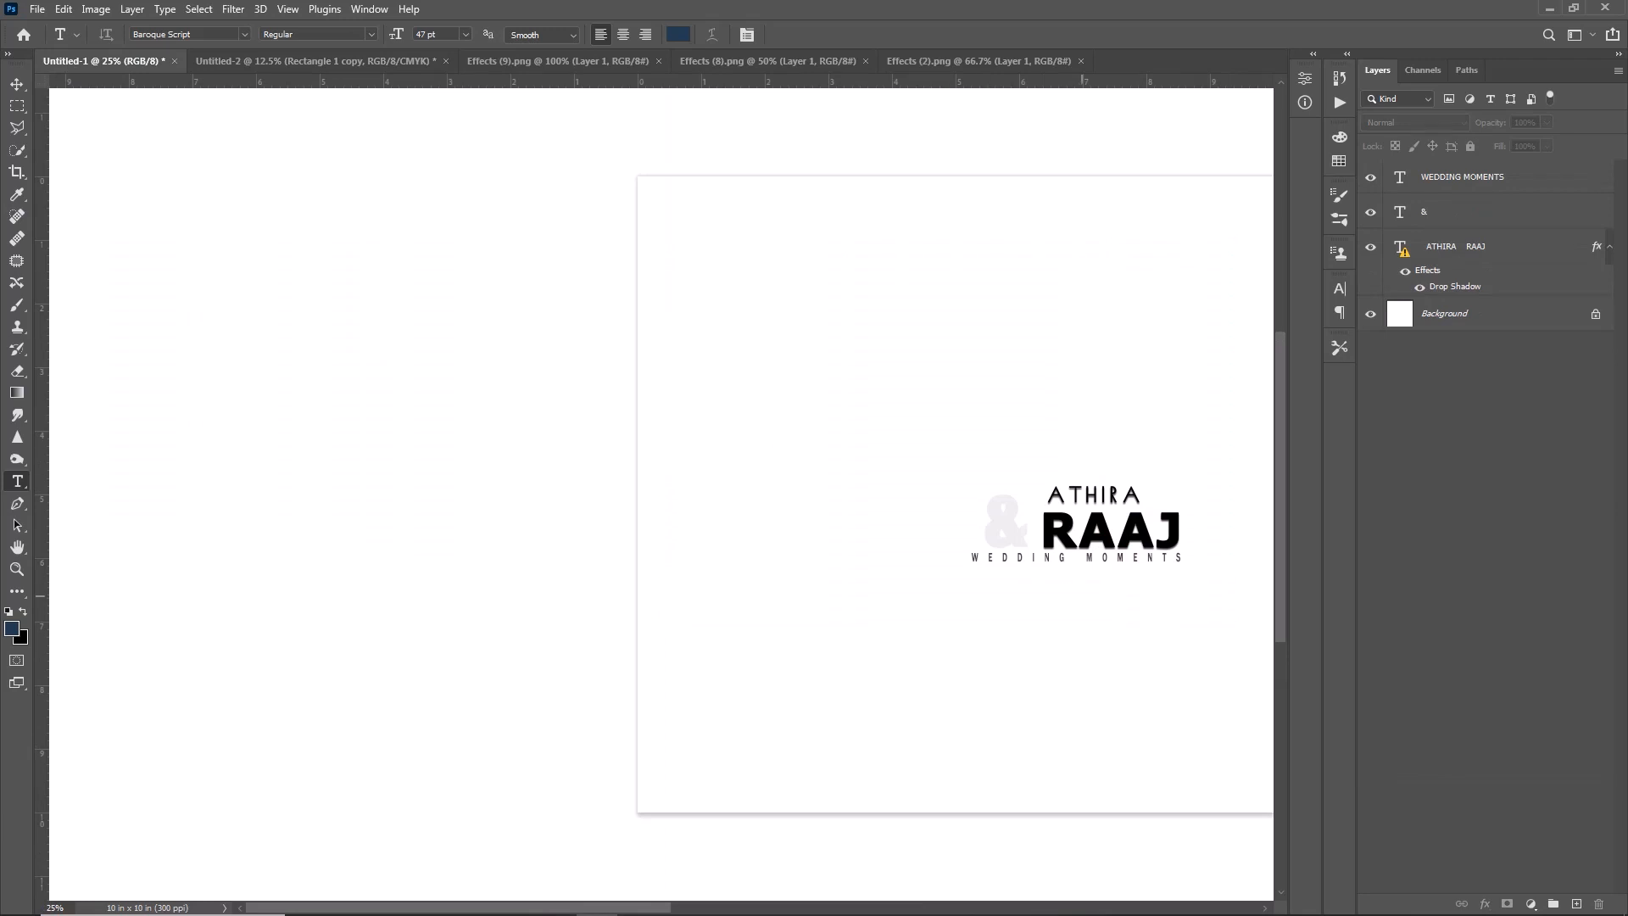
pyautogui.press('v')
pyautogui.moveTo(1071, 539); pyautogui.dragTo(460, 571)
pyautogui.hotkey('ctrl', 't')
pyautogui.moveTo(613, 566); pyautogui.dragTo(613, 538)
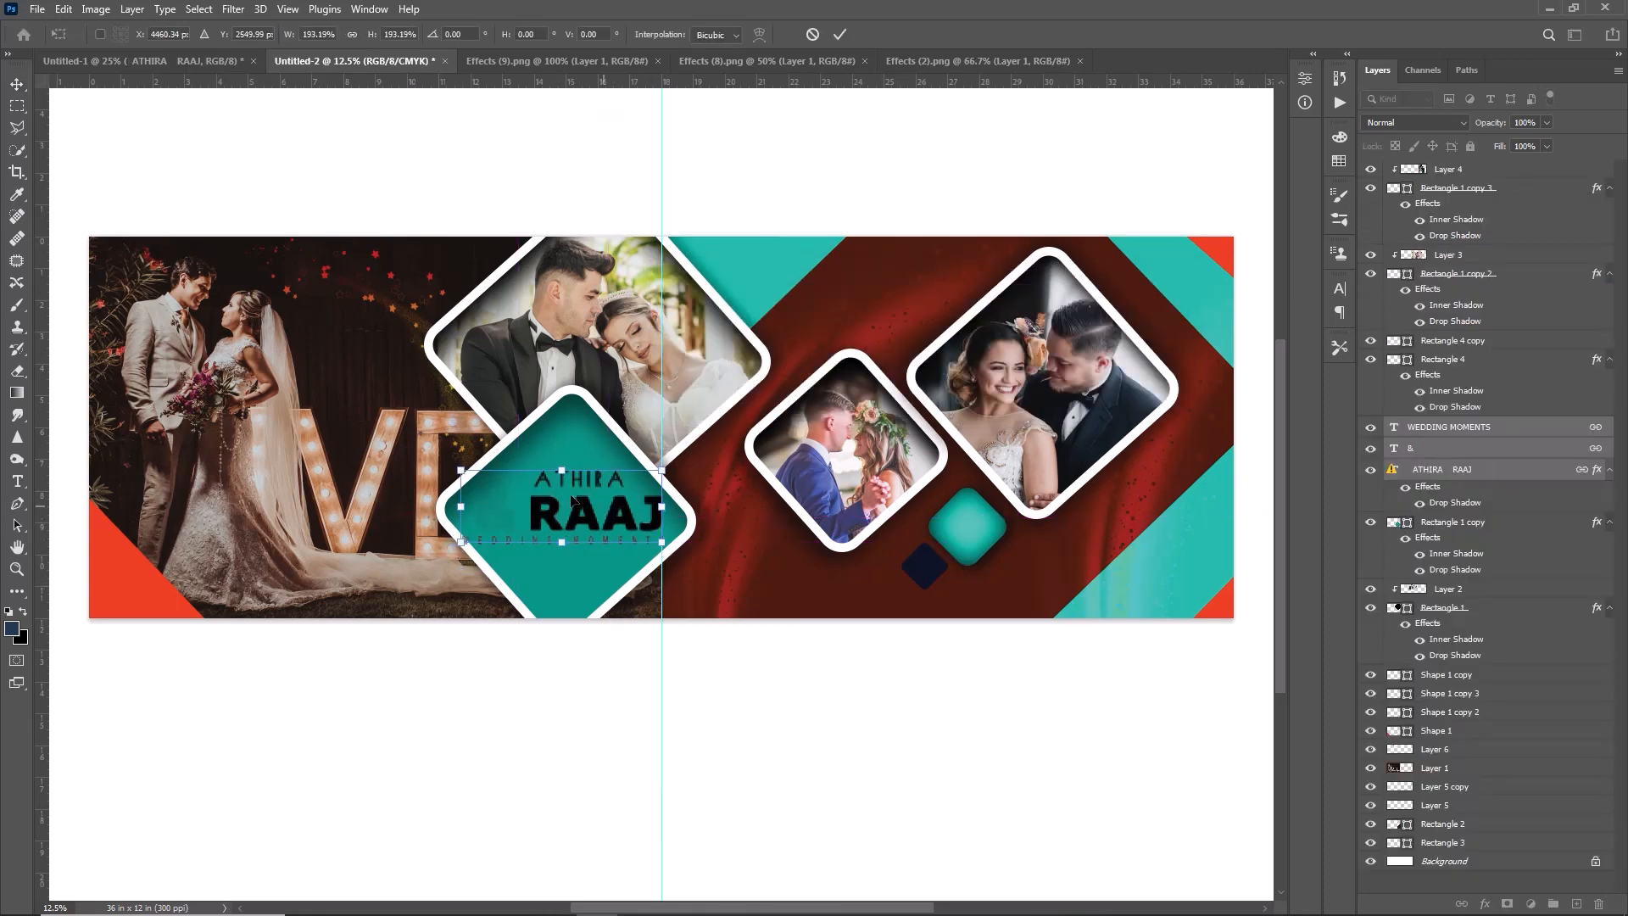
pyautogui.click(840, 33)
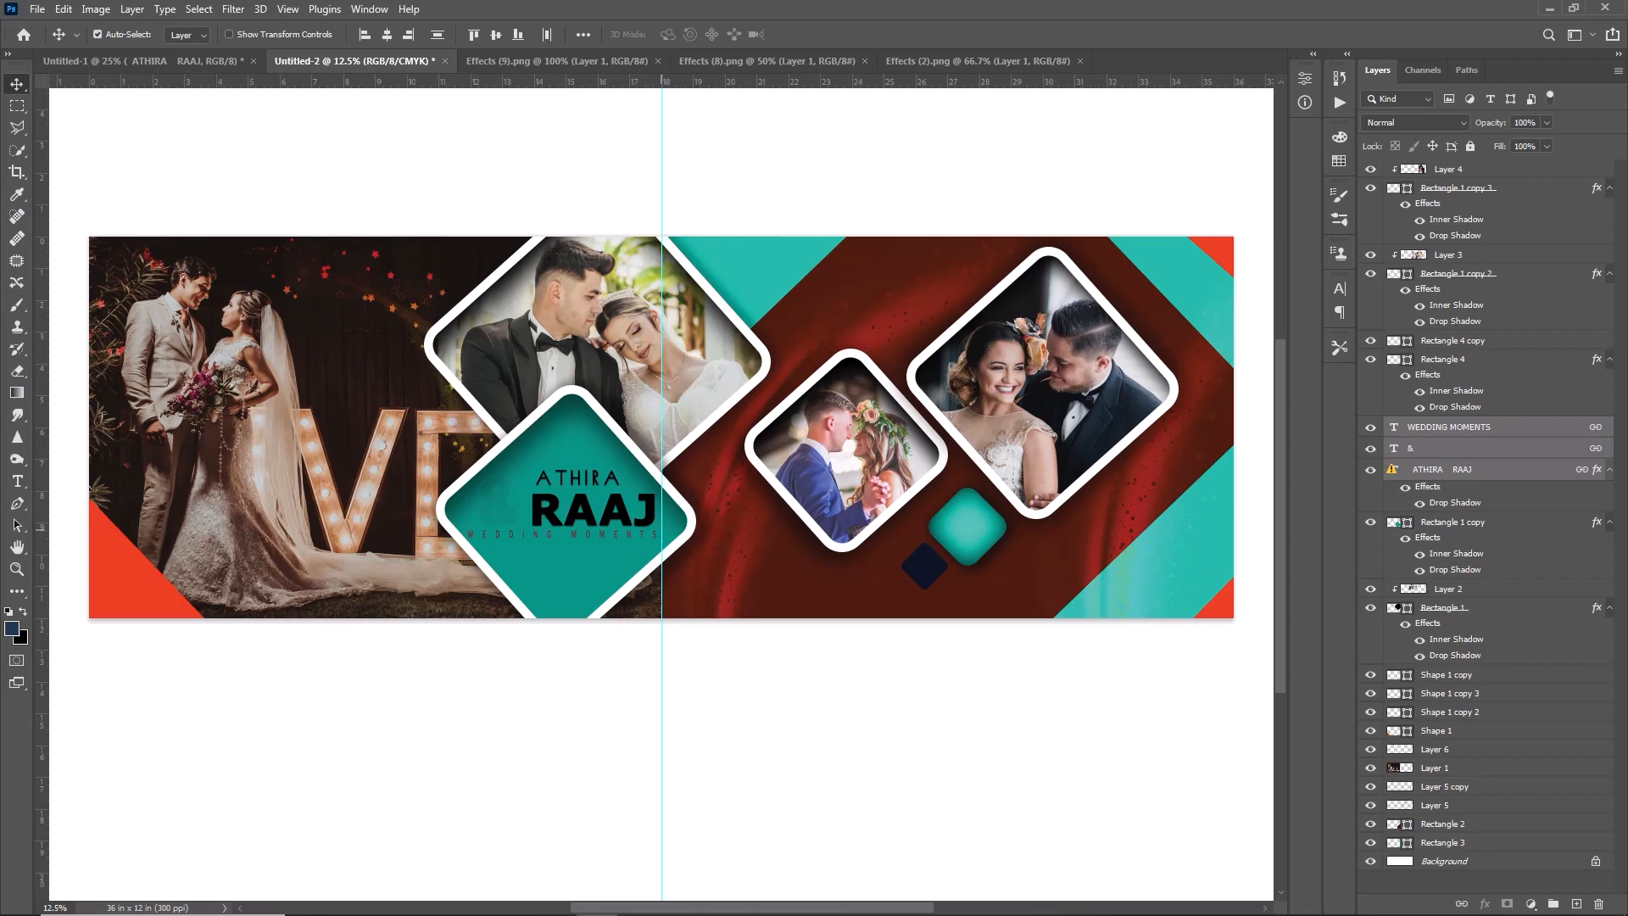
# - Delete the "&" text layer and unlink the "WEDDING MOMENTS" layer from the couple's names
pyautogui.click(1466, 444)
pyautogui.press('Delete')
pyautogui.doubleClick(1463, 428)
pyautogui.rightClick(1465, 427)
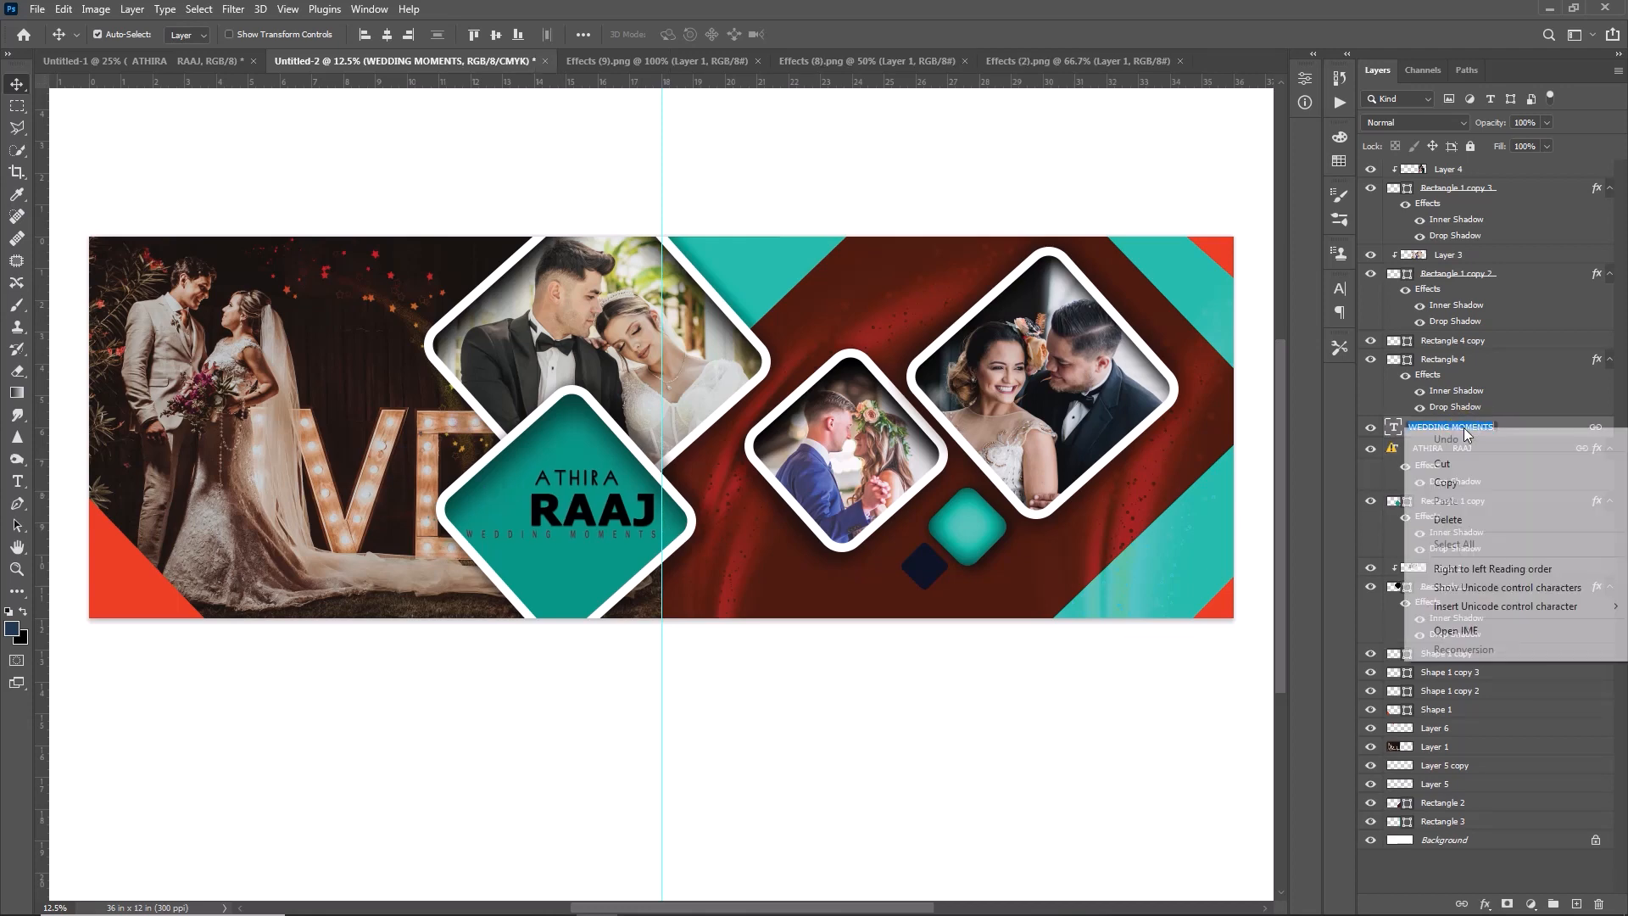
pyautogui.click(1540, 421)
pyautogui.rightClick(1524, 426)
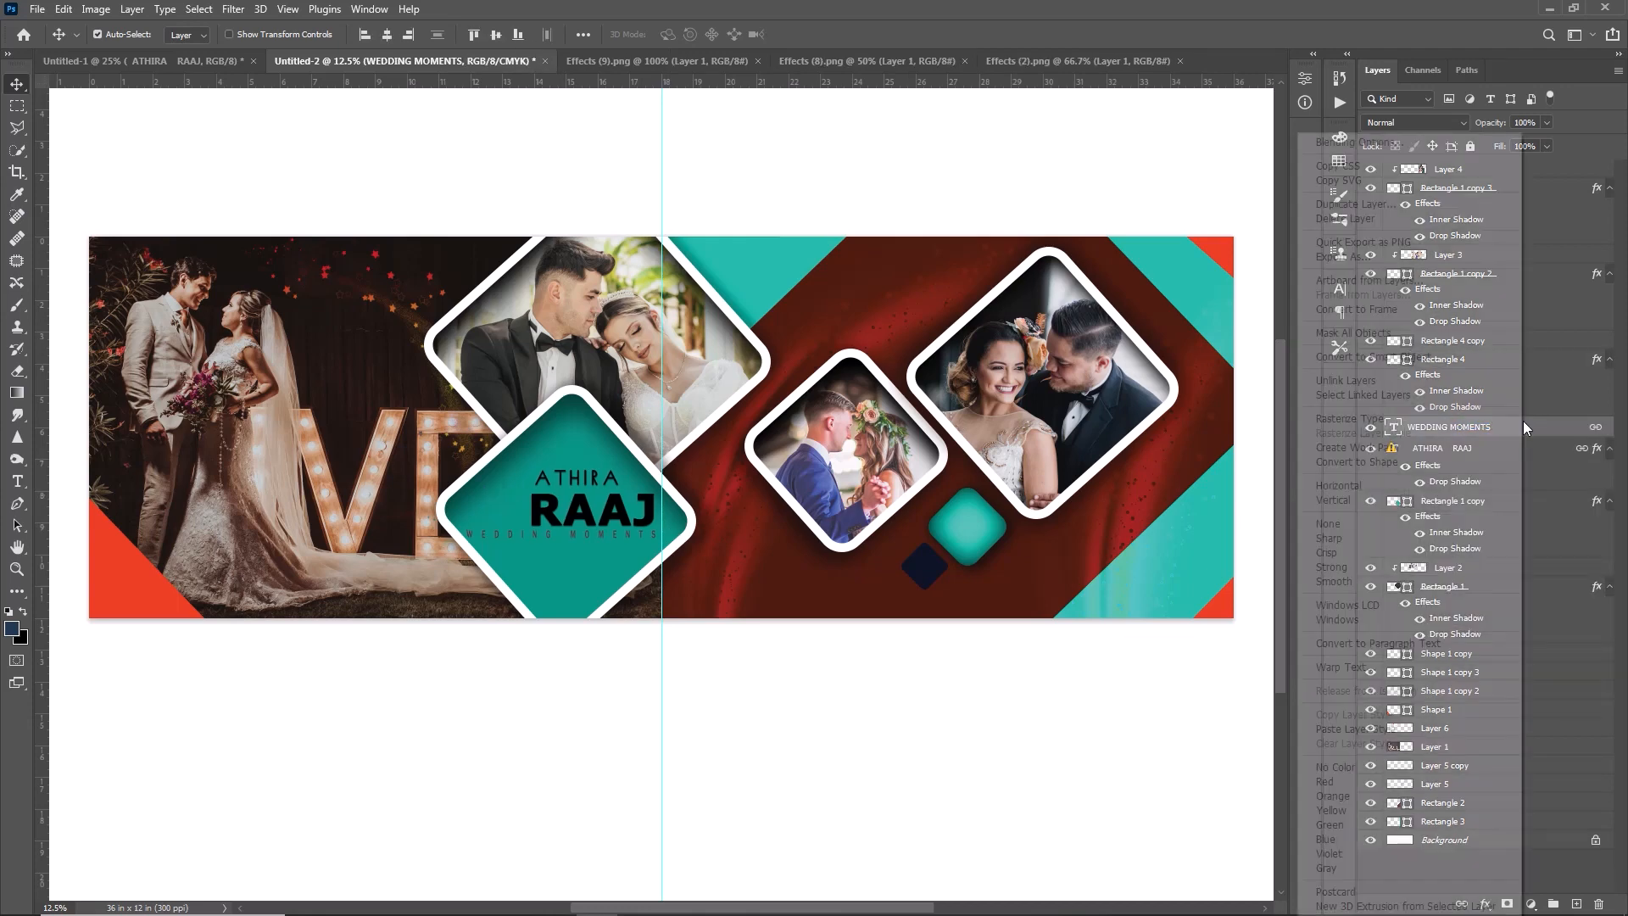
pyautogui.click(1348, 380)
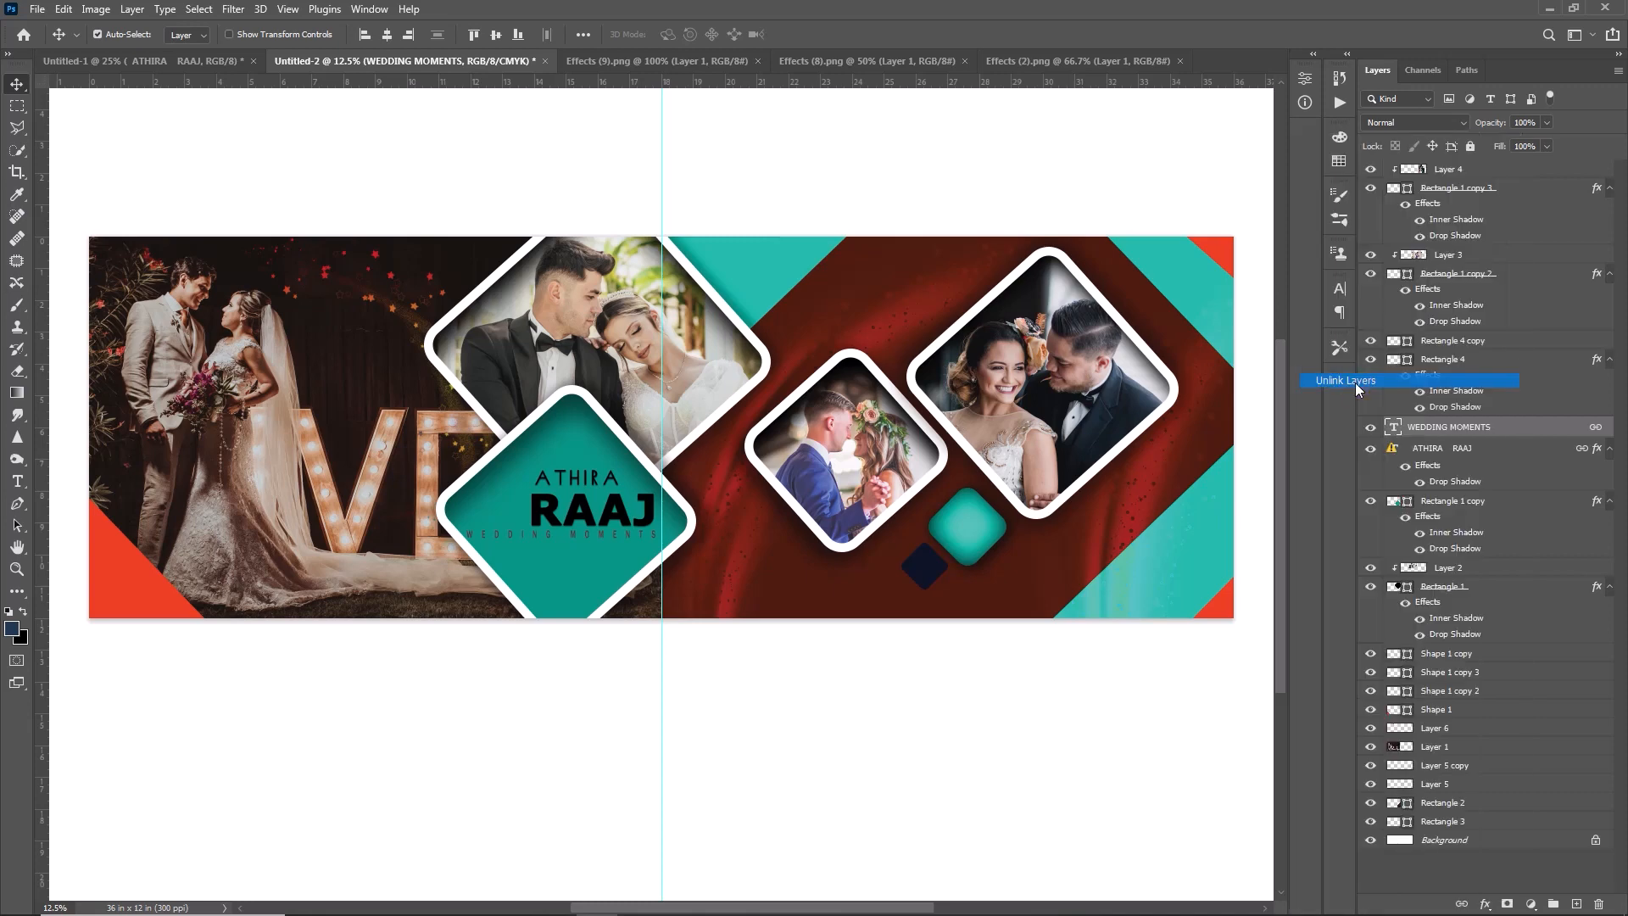
# - Shift the couple's names to the left so they sit centred on the large teal diamond
pyautogui.click(1481, 451)
pyautogui.hotkey('shift', 'Left')
pyautogui.hotkey('shift', 'Left')
pyautogui.hotkey('shift', 'Left')
pyautogui.hotkey('shift', 'Left')
pyautogui.hotkey('shift', 'Left')
pyautogui.hotkey('shift', 'Left')
pyautogui.hotkey('shift', 'Left')
pyautogui.hotkey('shift', 'Left')
pyautogui.hotkey('shift', 'Left')
pyautogui.hotkey('shift', 'Left')
pyautogui.hotkey('shift', 'Left')
pyautogui.hotkey('shift', 'Left')
pyautogui.hotkey('shift', 'Left')
pyautogui.hotkey('shift', 'Left')
pyautogui.hotkey('shift', 'Left')
pyautogui.hotkey('shift', 'Left')
pyautogui.hotkey('shift', 'Left')
pyautogui.hotkey('shift', 'Left')
pyautogui.hotkey('shift', 'Left')
pyautogui.hotkey('shift', 'Left')
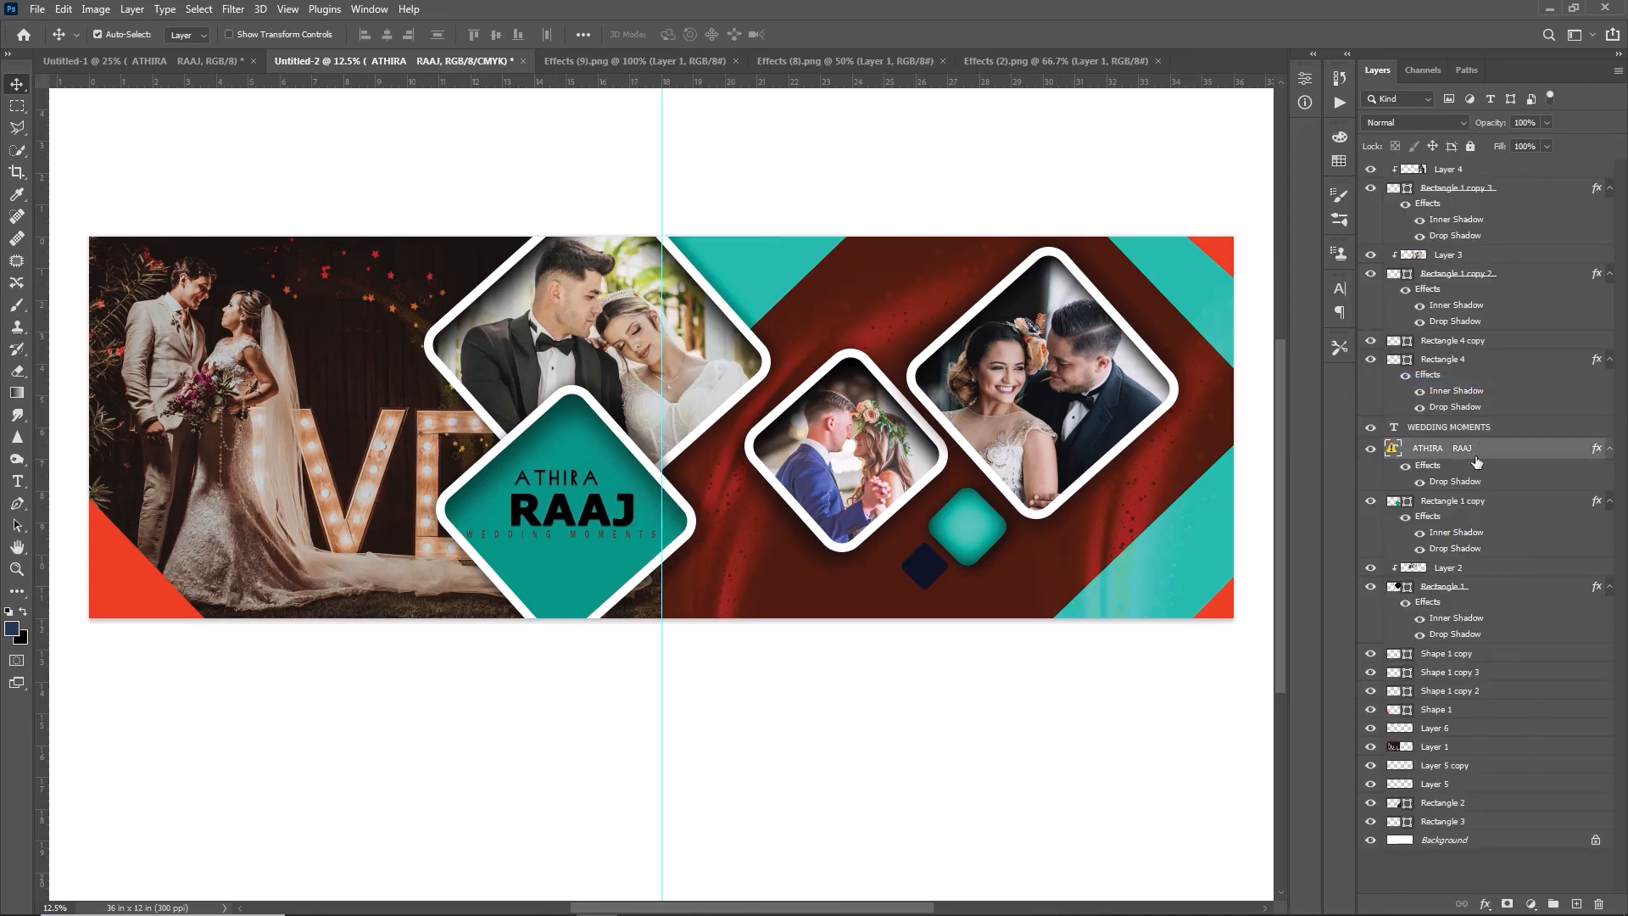
# - Nudge the "WEDDING MOMENTS" line slightly right and down within the large teal diamond
pyautogui.click(579, 536)
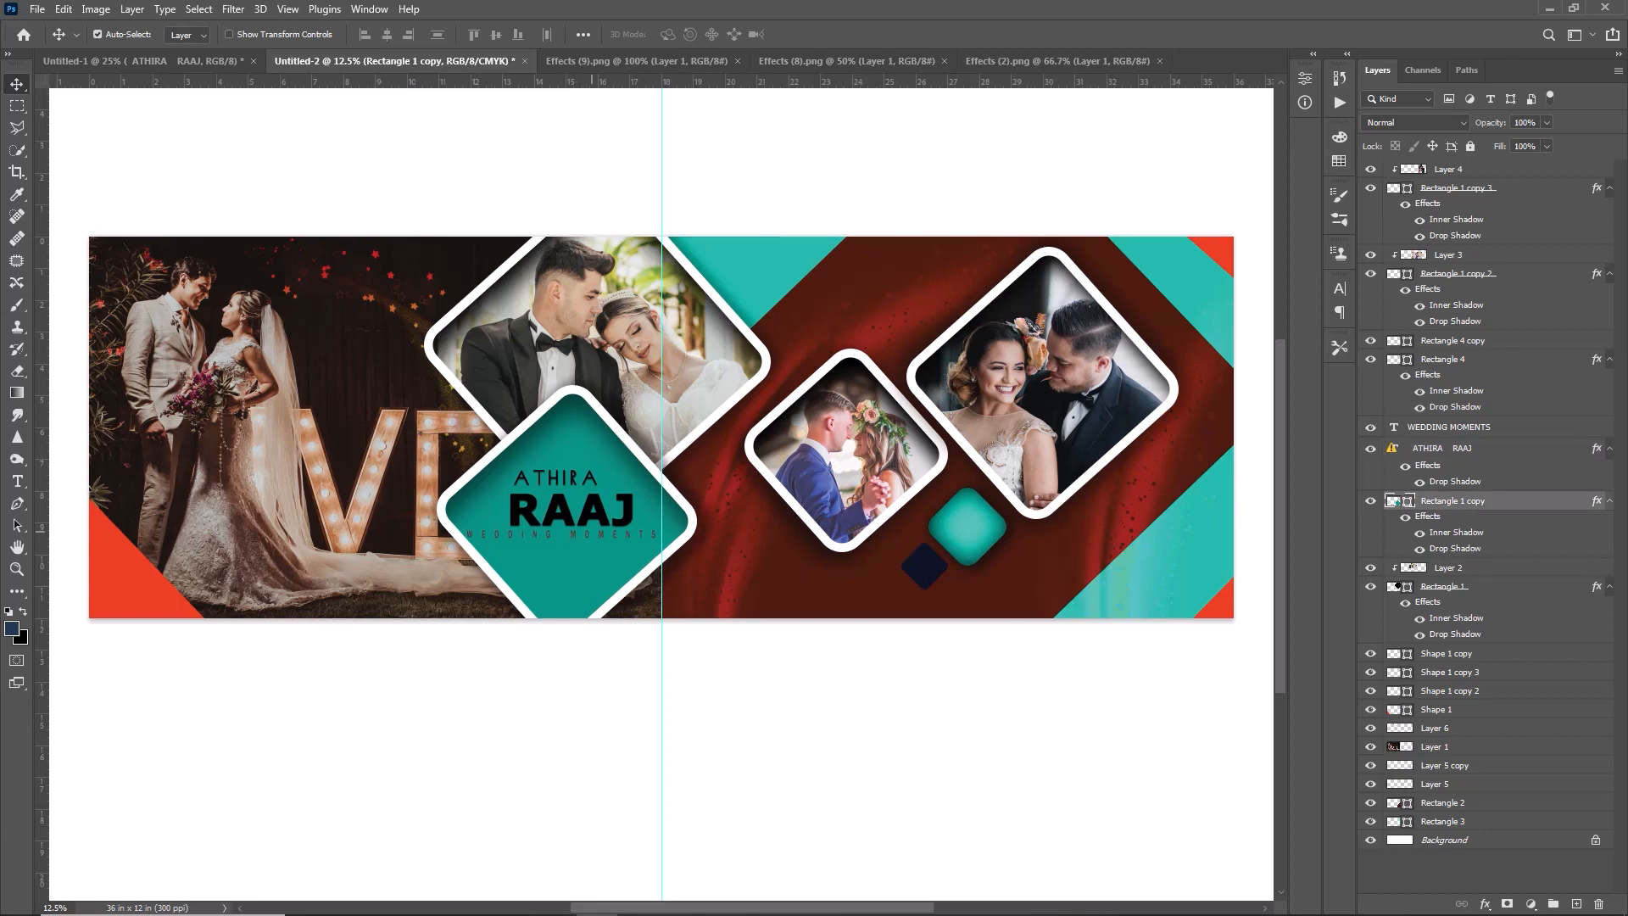
pyautogui.click(605, 536)
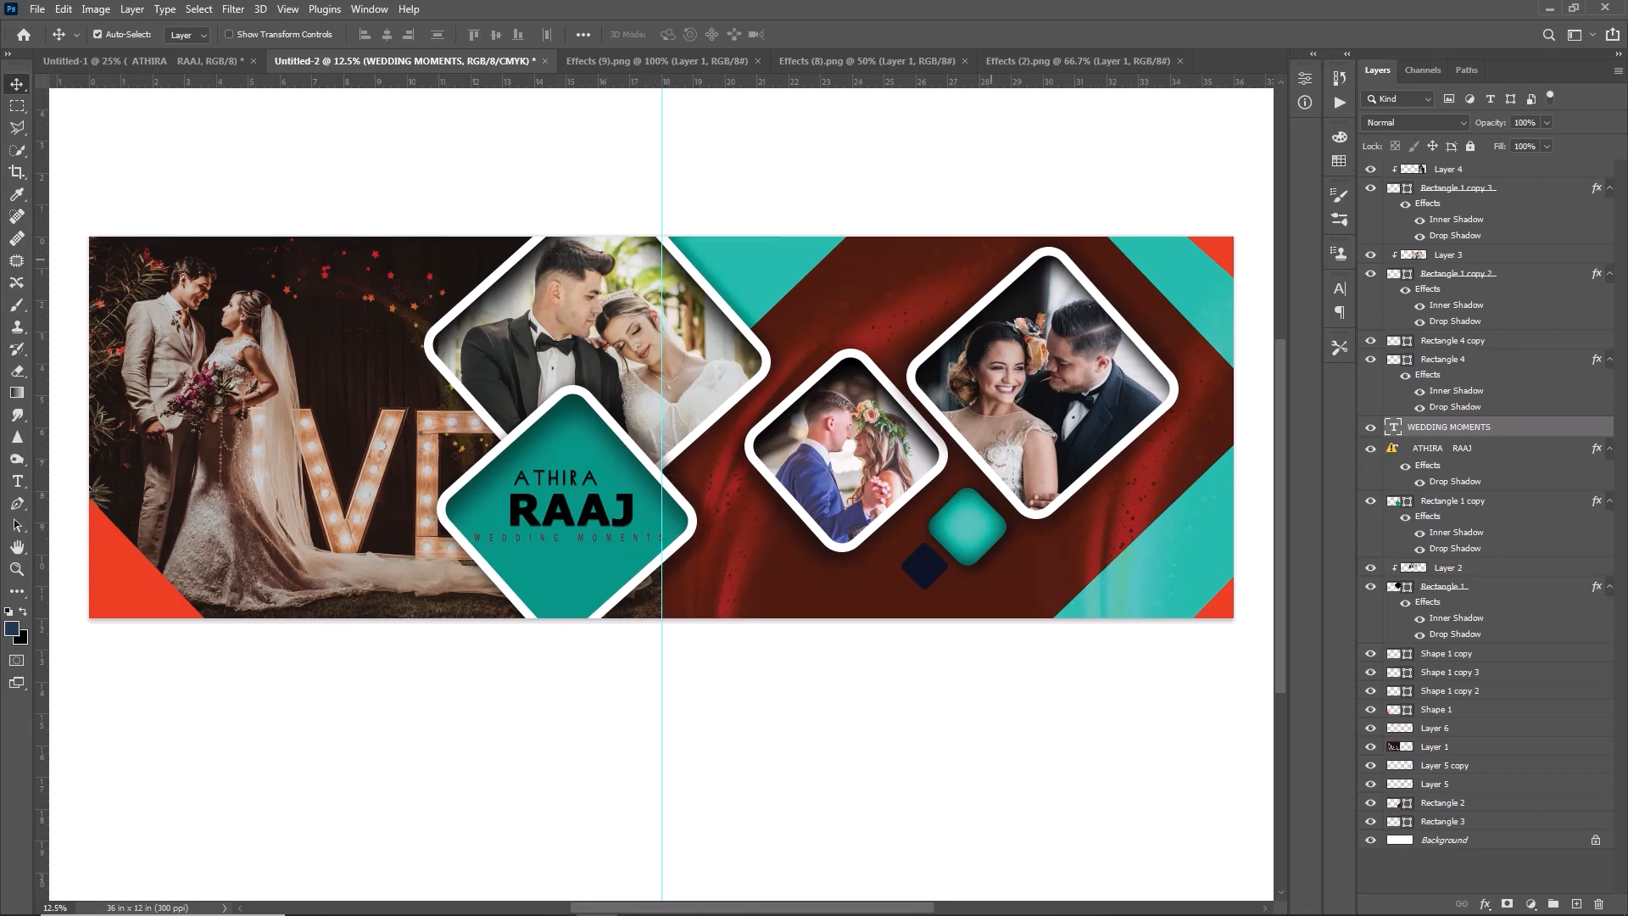
pyautogui.click(851, 324)
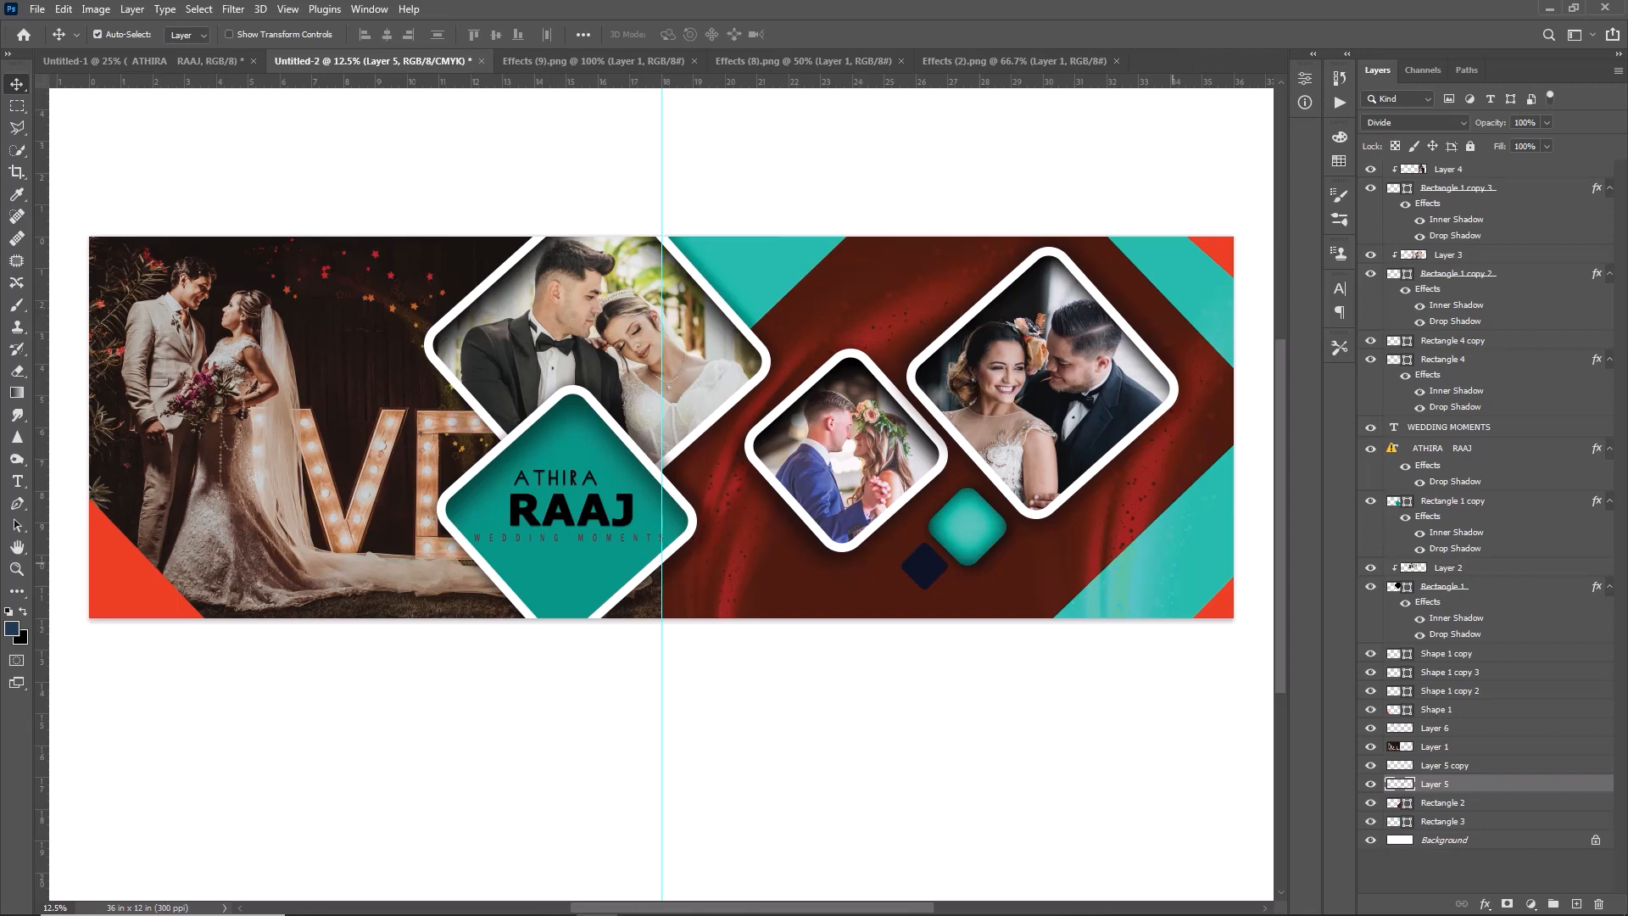
# - Add a drop shadow to the teal background band with 56% opacity, 48° angle, 53 px distance, 38% spread and 250 px size
pyautogui.click(850, 611)
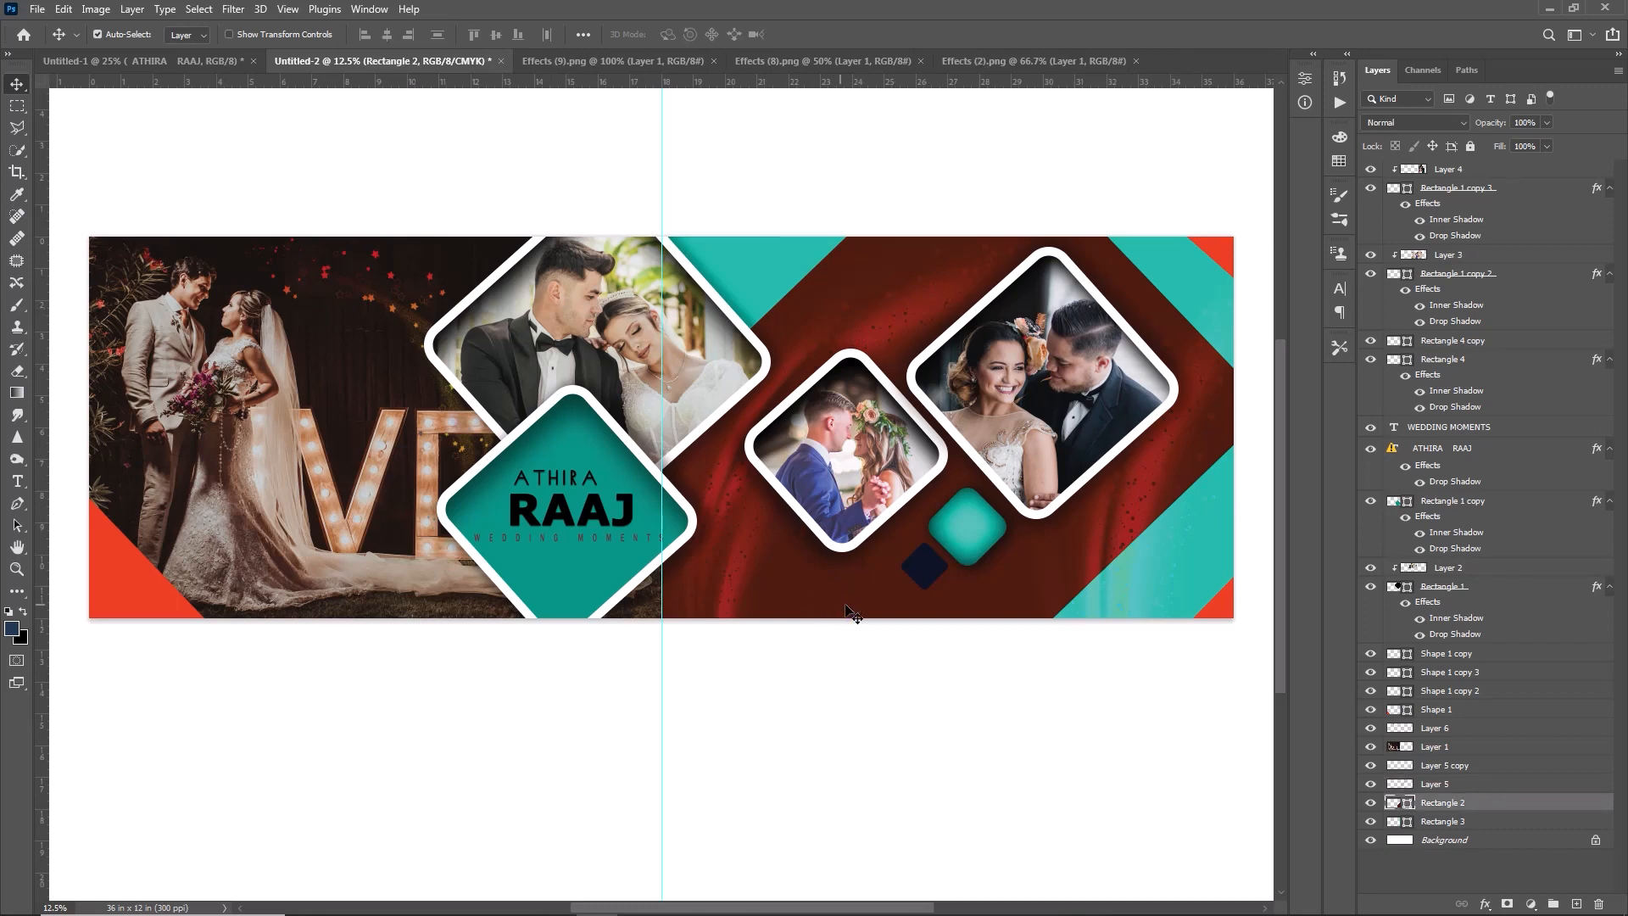
pyautogui.doubleClick(1544, 810)
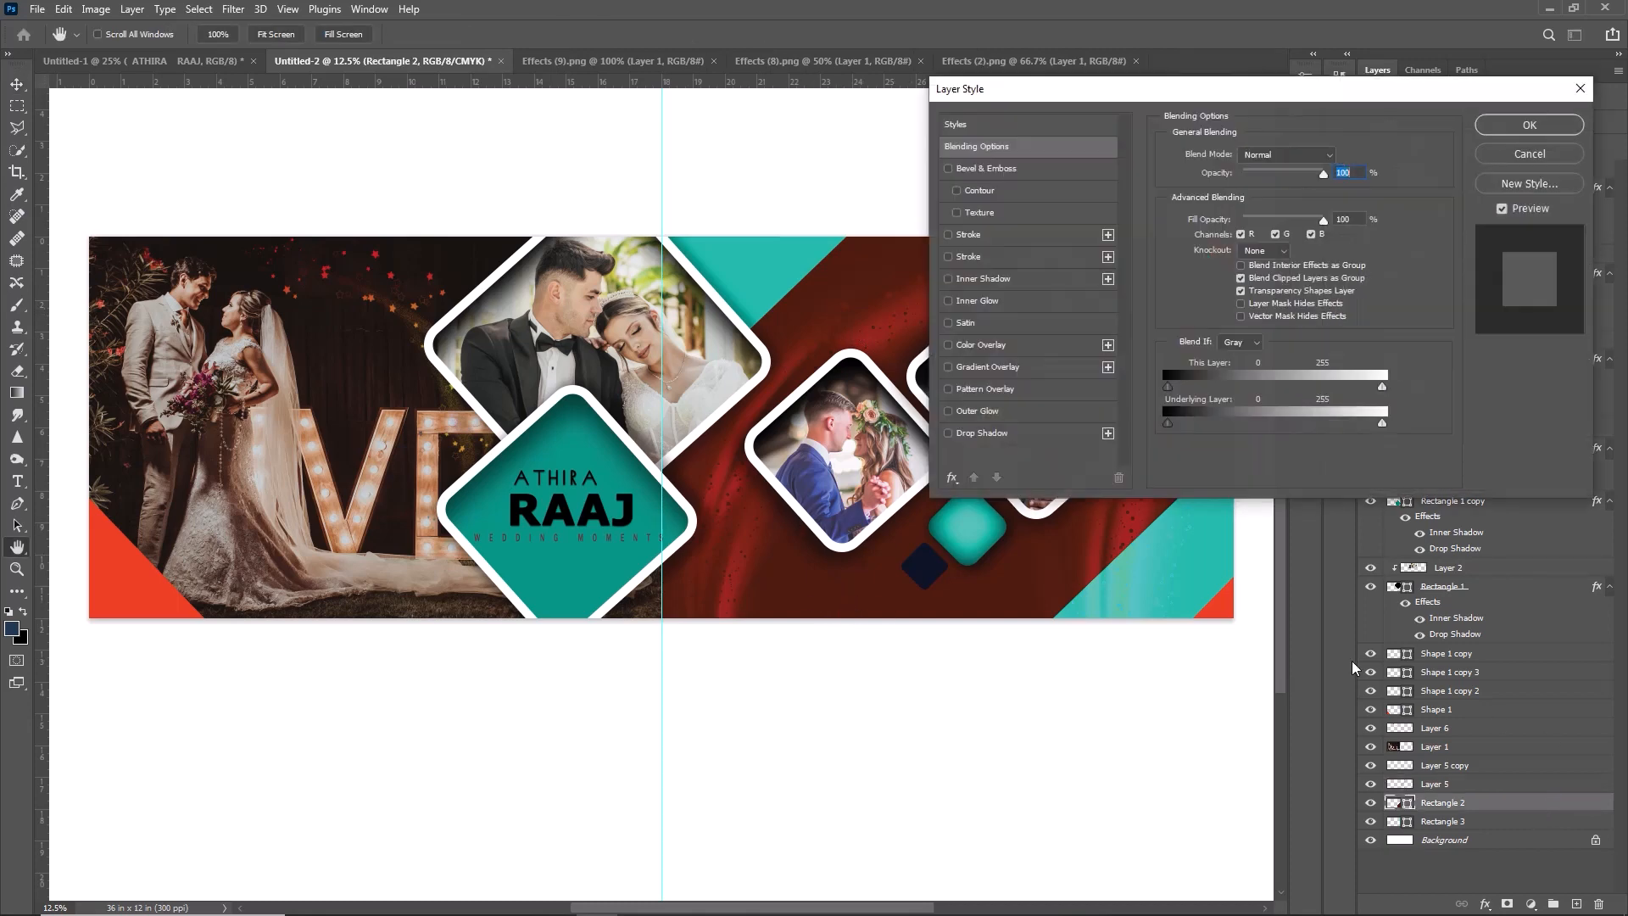
pyautogui.click(978, 410)
pyautogui.click(982, 433)
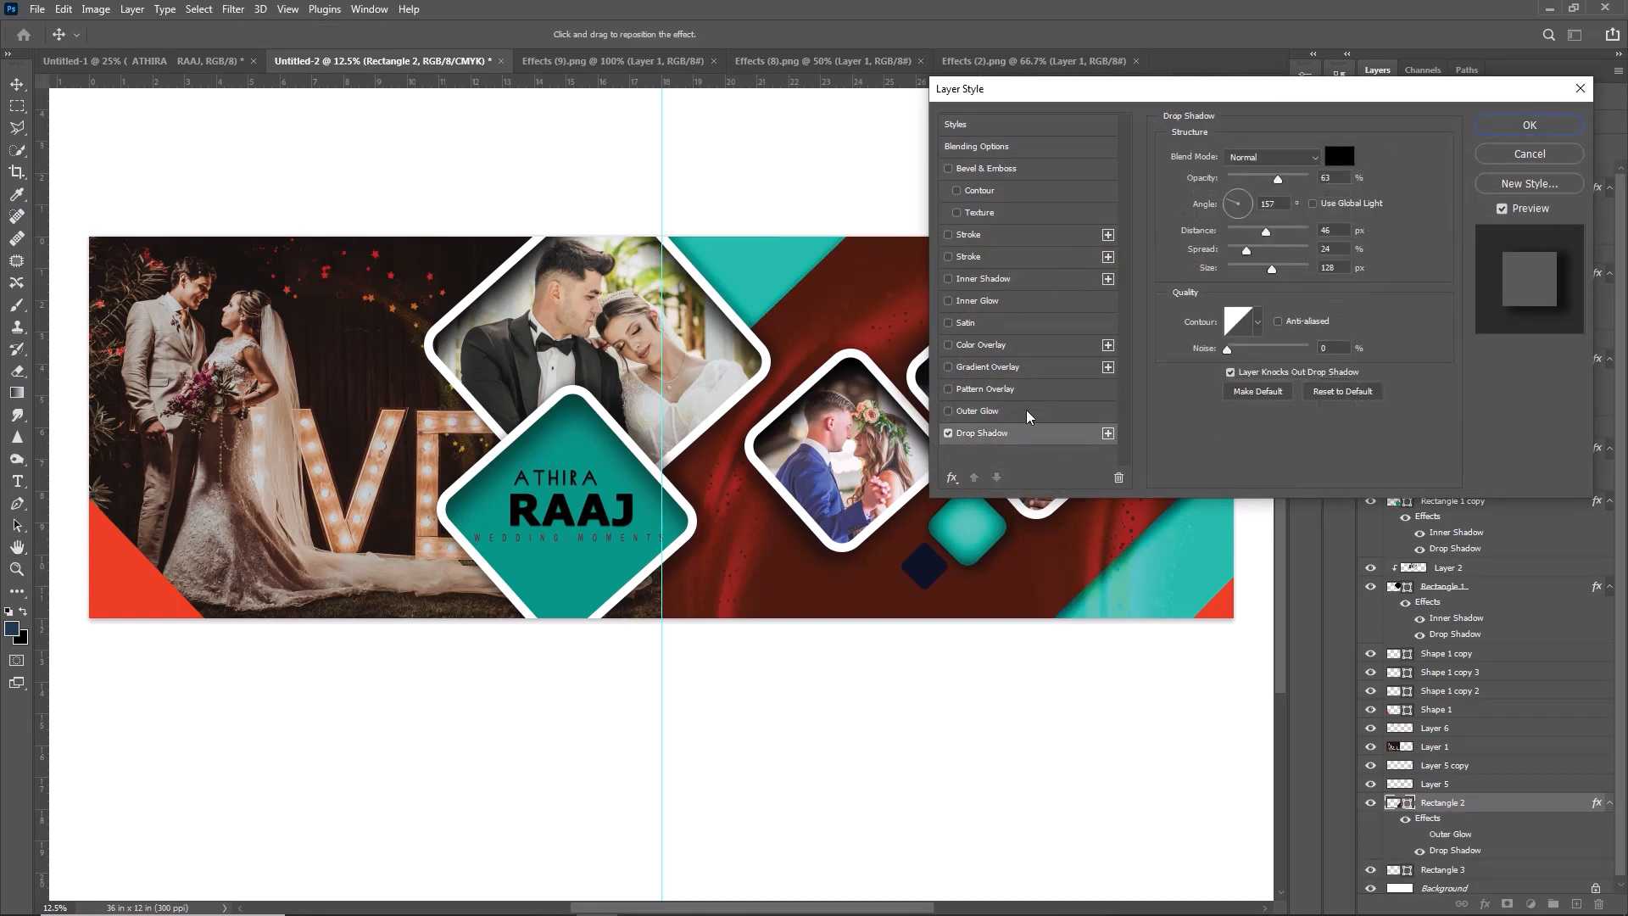
pyautogui.click(1247, 198)
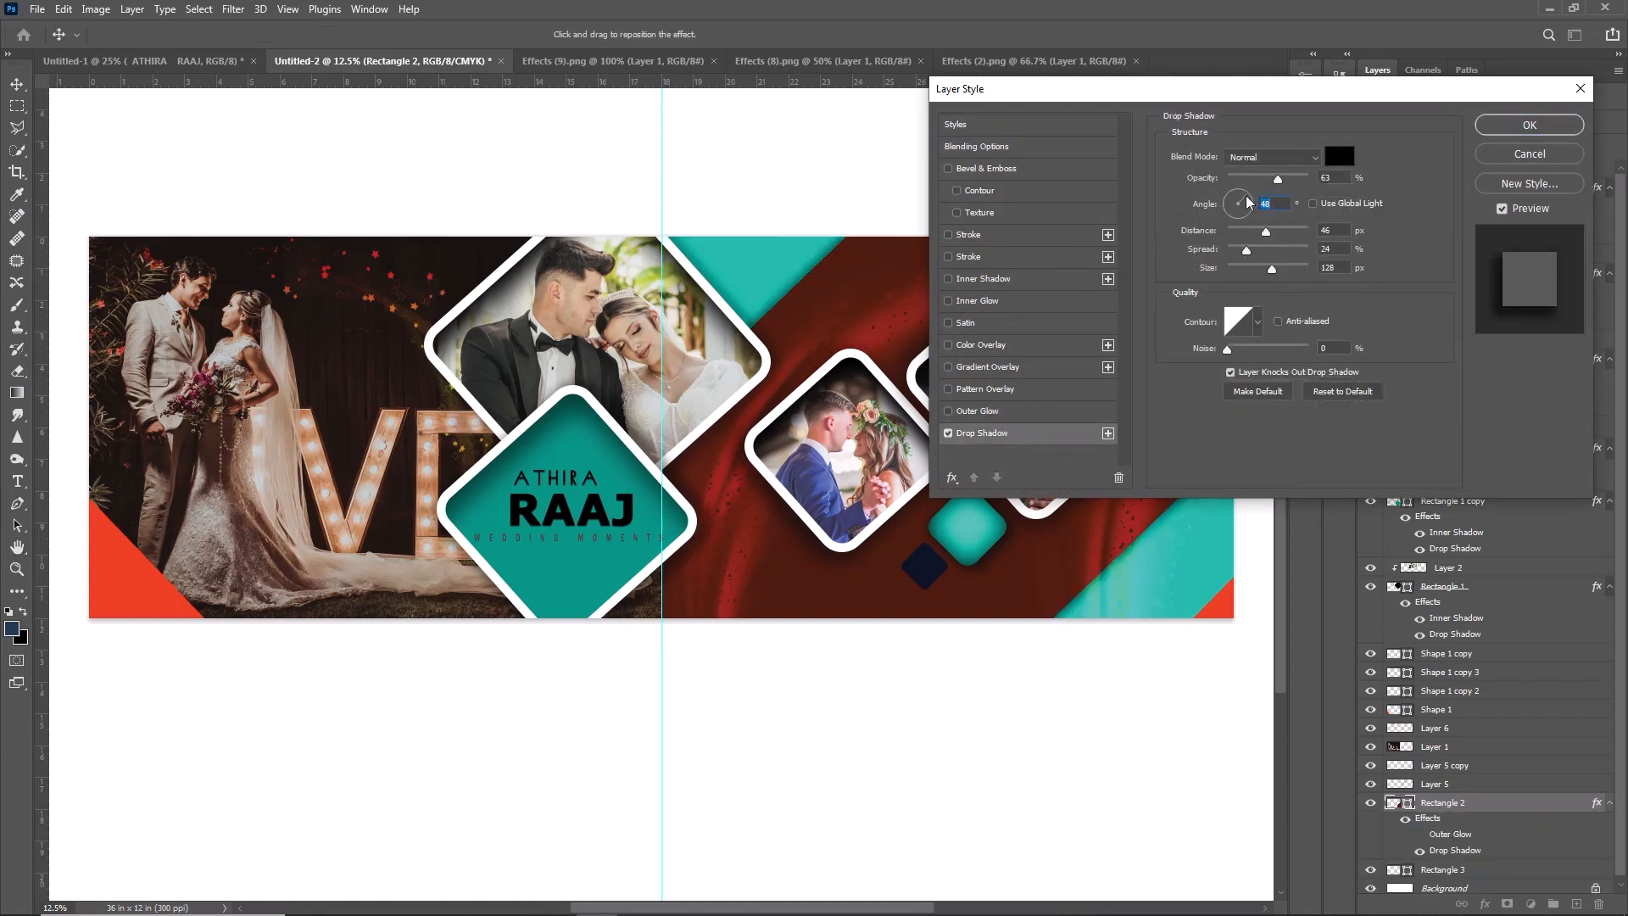
pyautogui.moveTo(1266, 231); pyautogui.dragTo(1315, 272)
pyautogui.moveTo(1276, 180); pyautogui.dragTo(1273, 180)
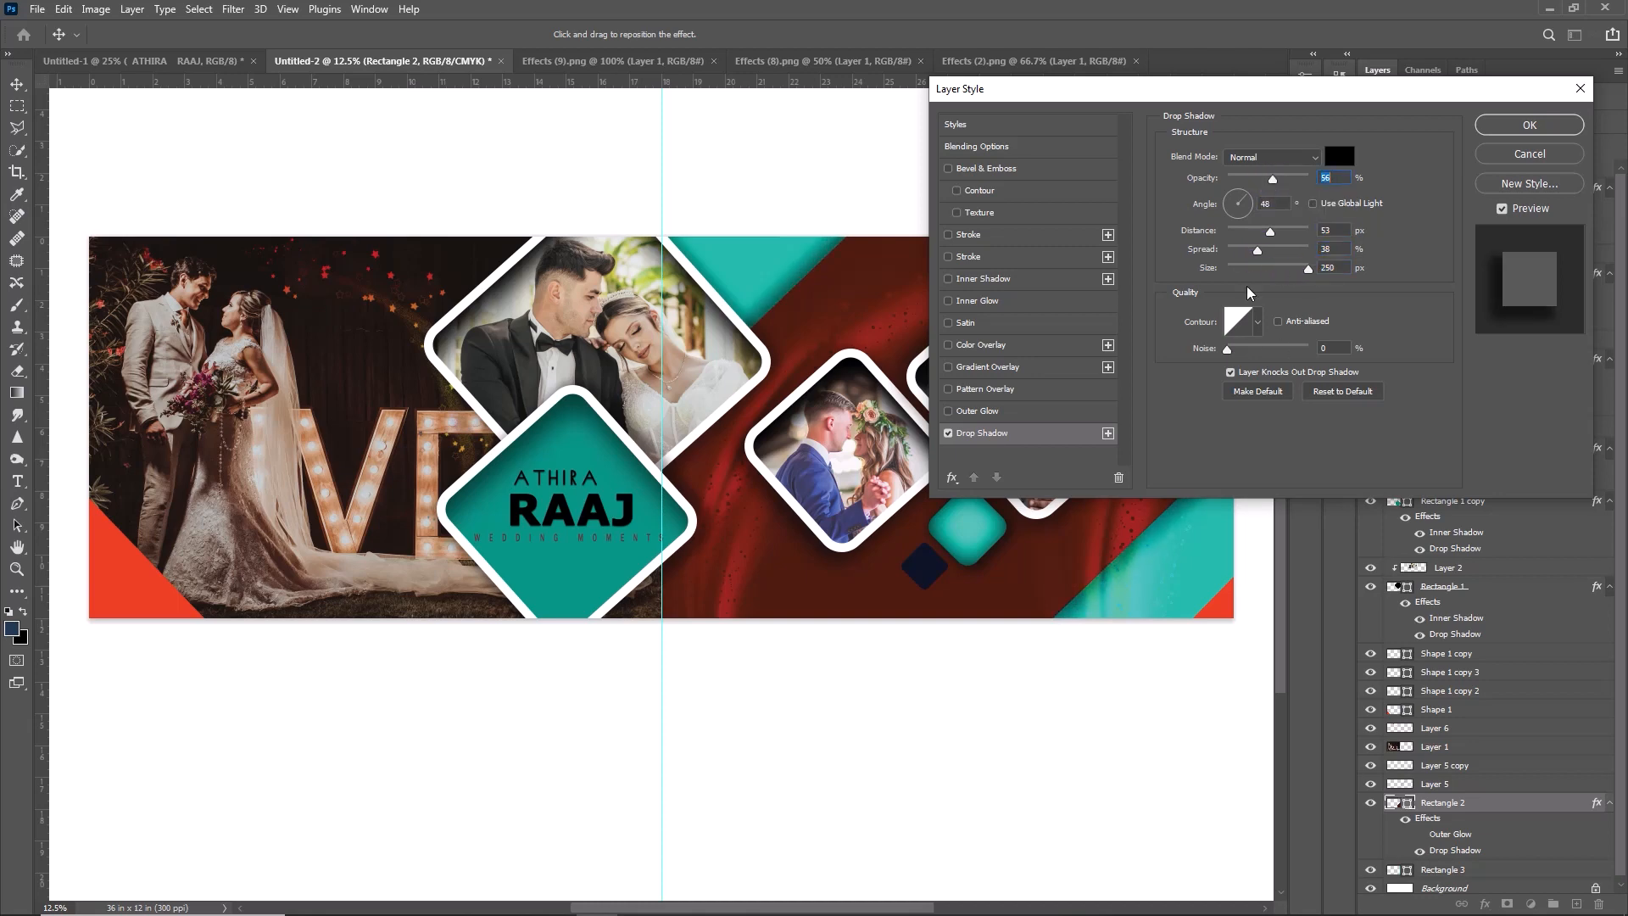
pyautogui.click(1504, 127)
# - Add an inner shadow to the lower-left red corner shape with its angle set to 98°
pyautogui.click(161, 584)
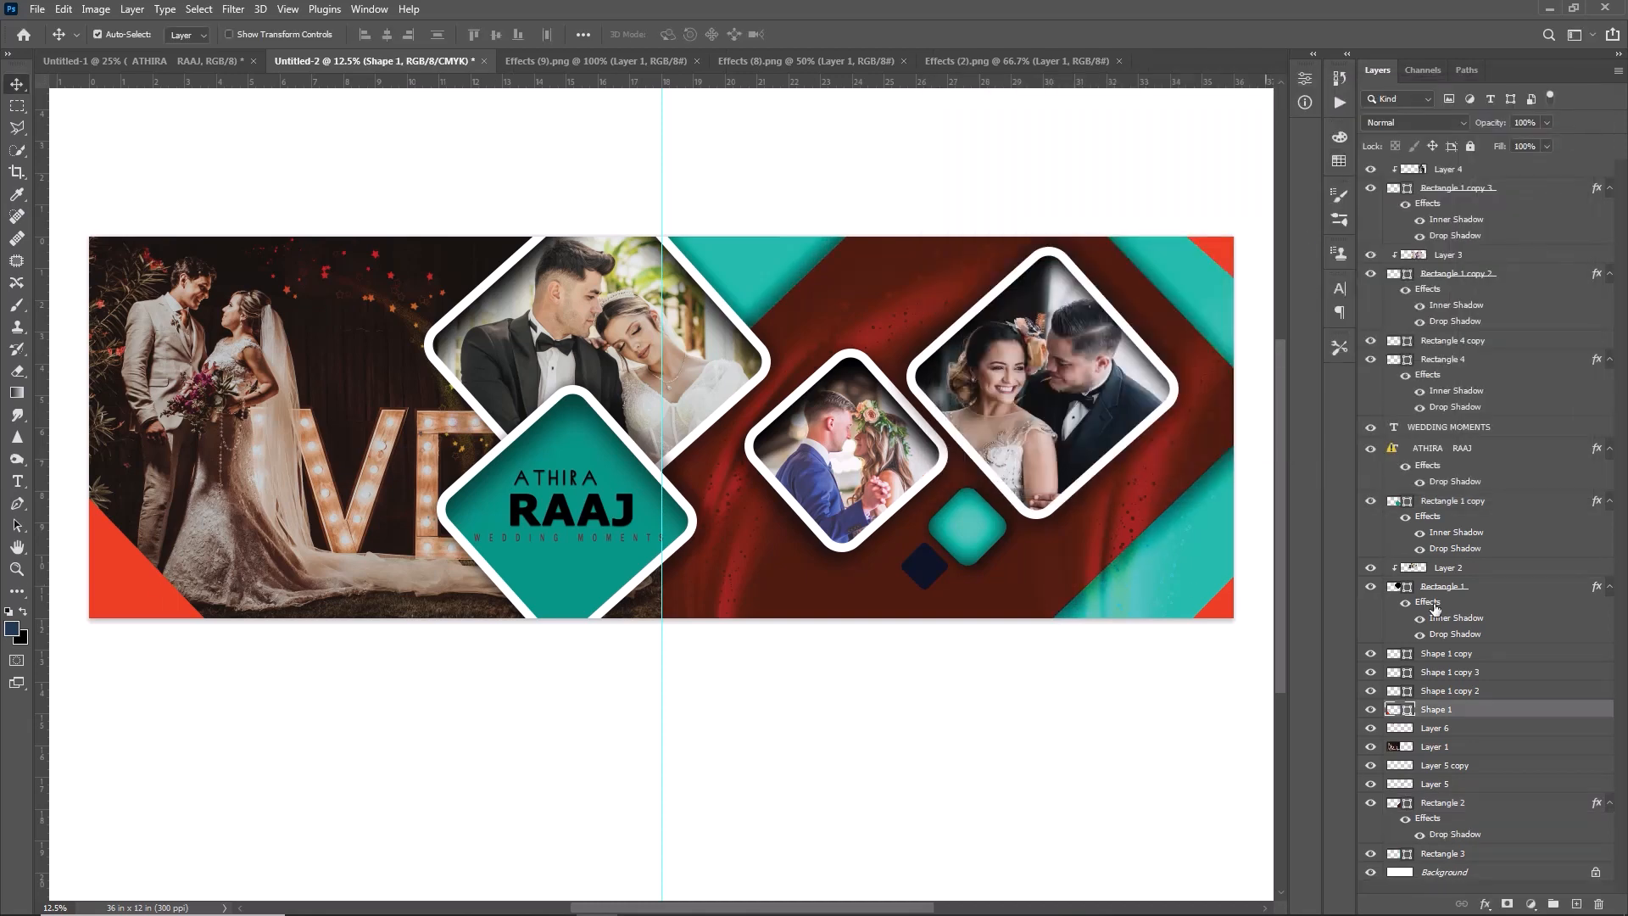
pyautogui.doubleClick(1559, 720)
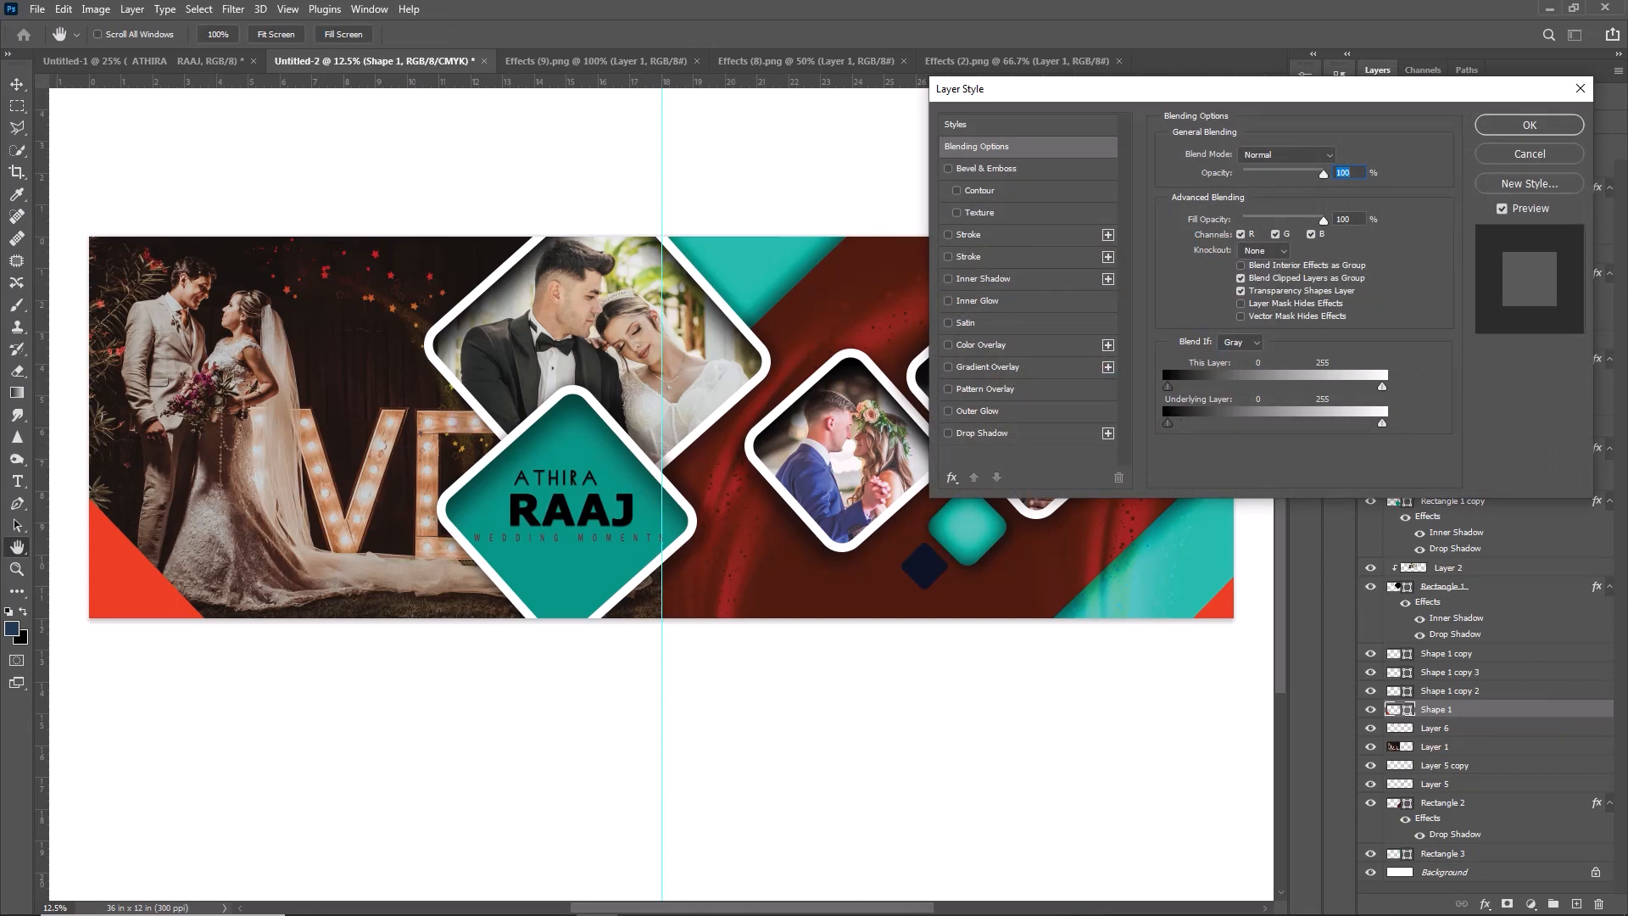
pyautogui.click(1015, 283)
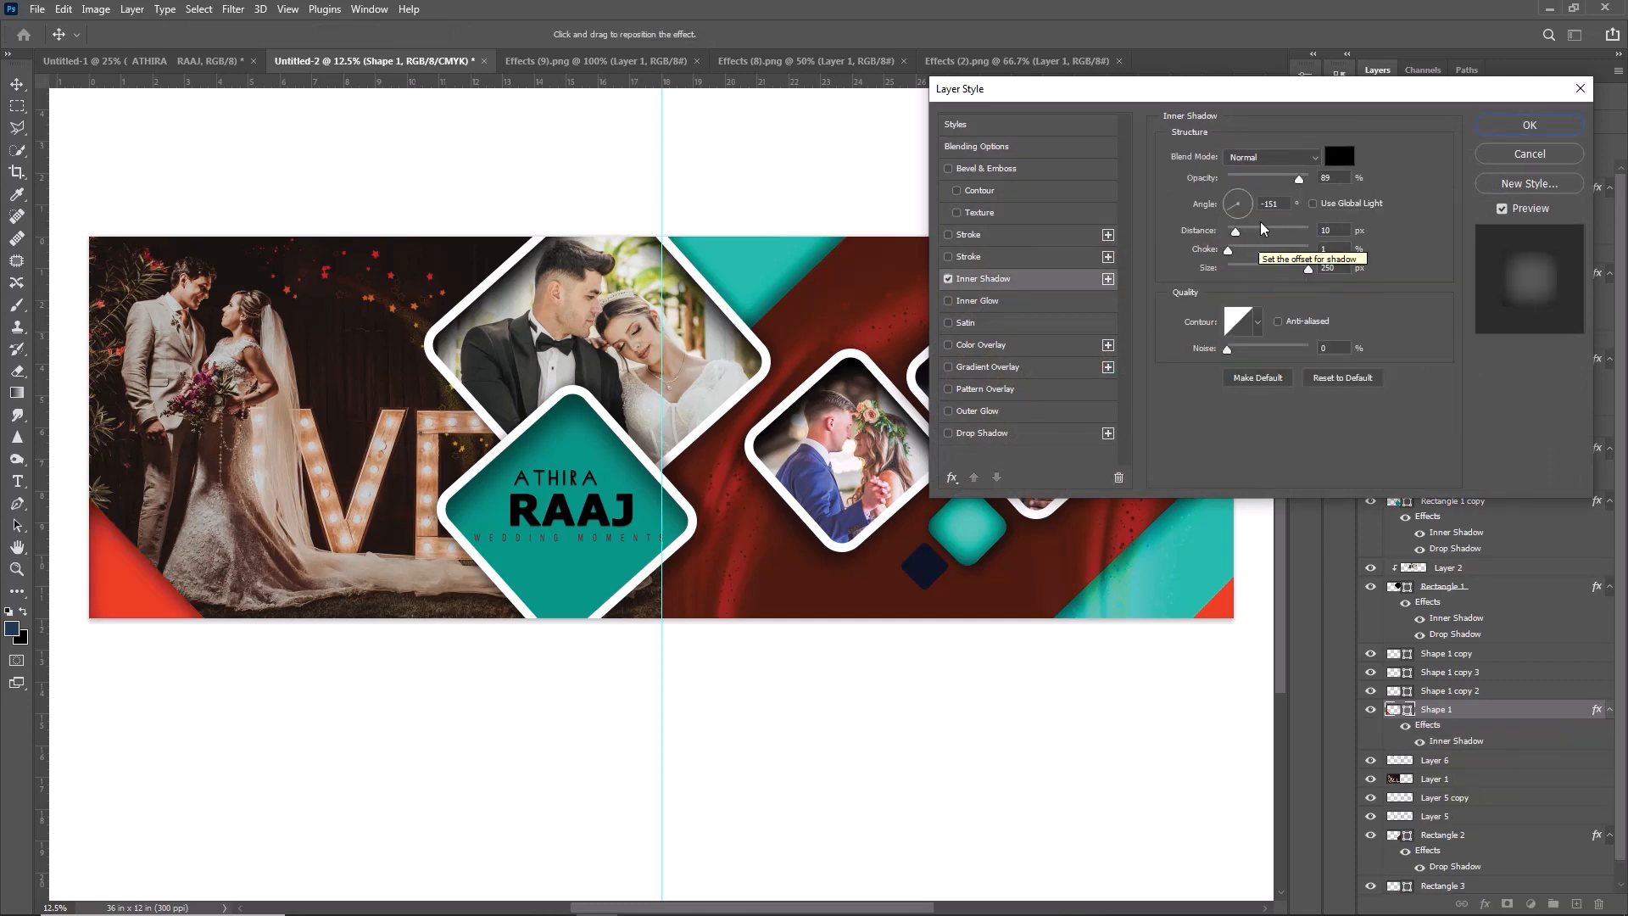
pyautogui.click(1237, 192)
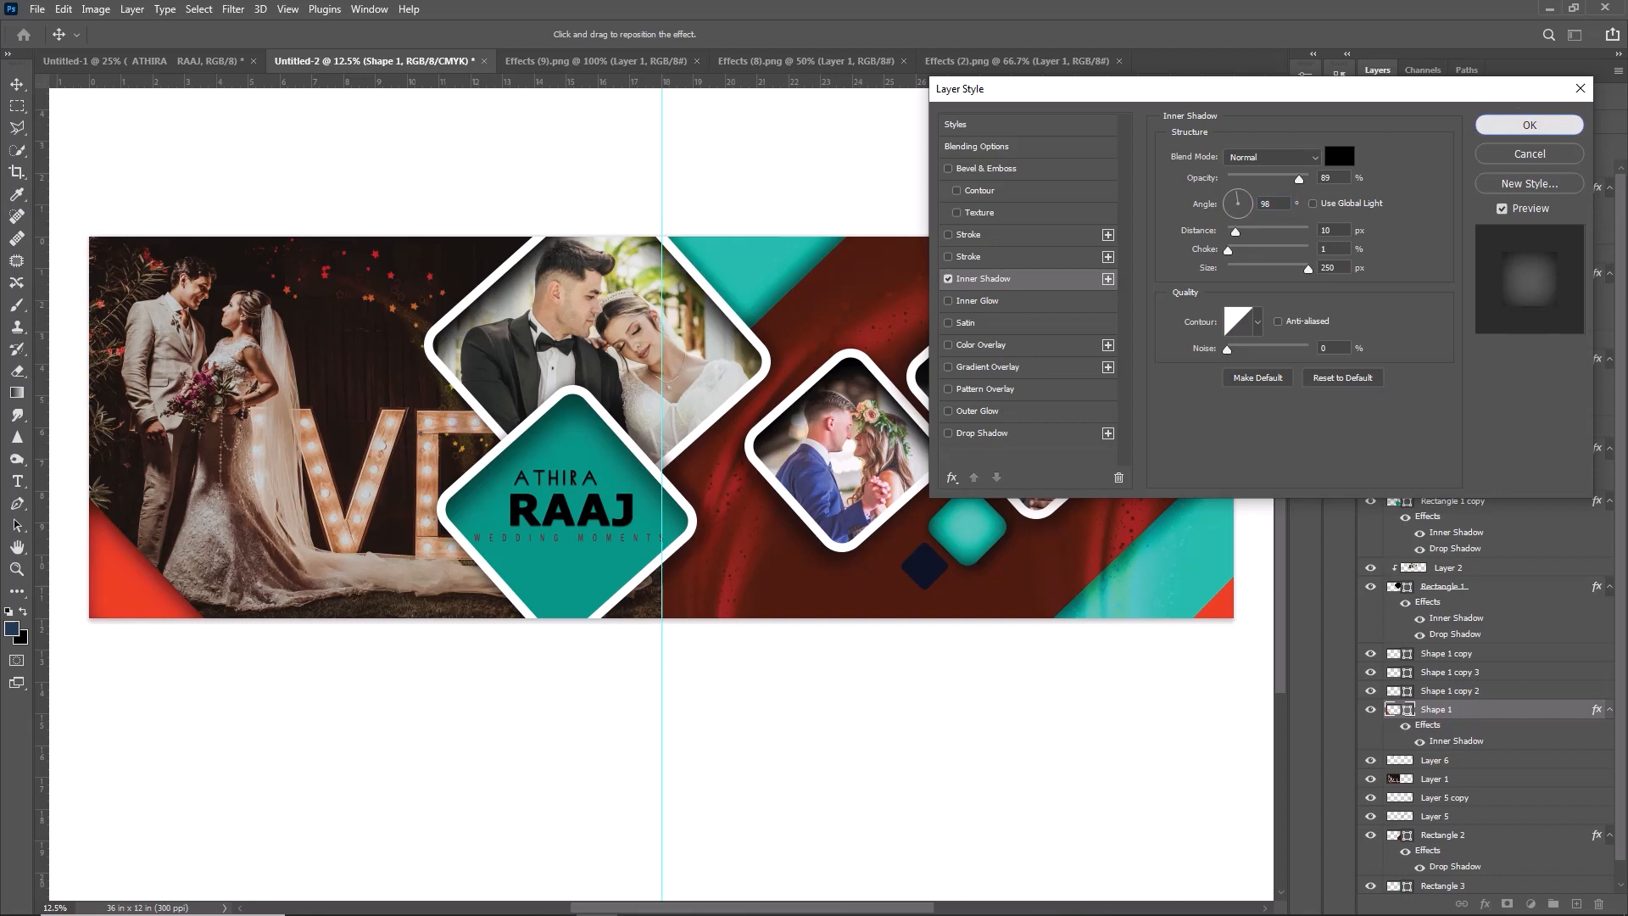
pyautogui.click(1530, 125)
# - Add an inner shadow to the upper-right red corner shape and adjust its shadow angle
pyautogui.click(1227, 258)
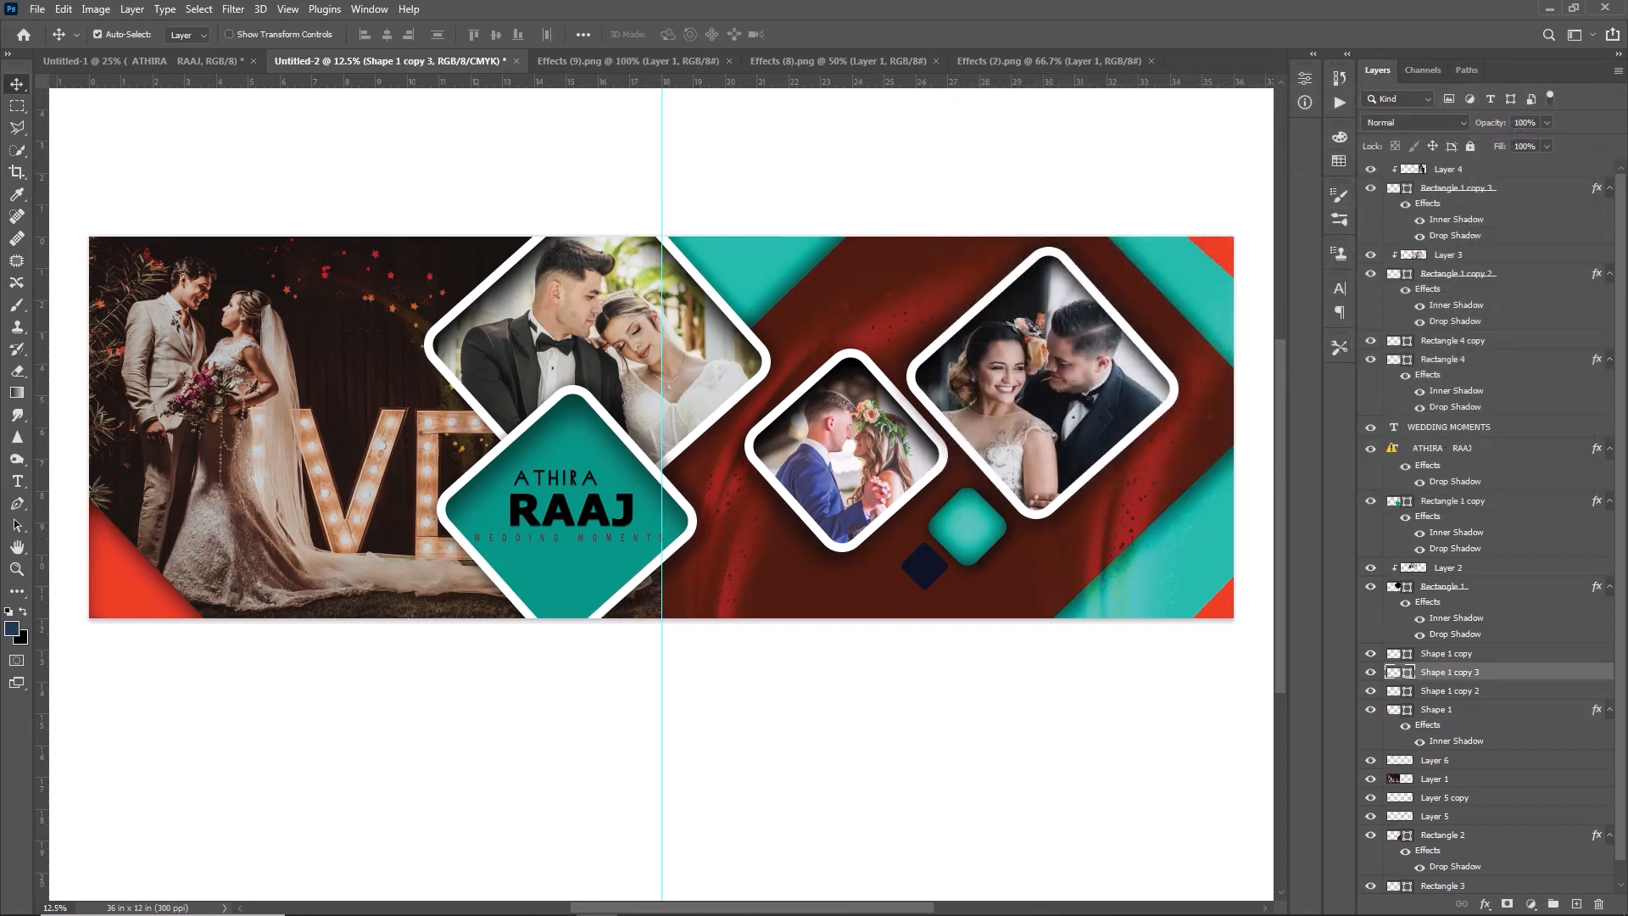
pyautogui.click(1544, 674)
pyautogui.doubleClick(1544, 673)
pyautogui.moveTo(1234, 92); pyautogui.dragTo(591, 95)
pyautogui.click(339, 282)
pyautogui.moveTo(605, 210)
pyautogui.mouseDown()
pyautogui.moveTo(594, 225)
pyautogui.moveTo(588, 201)
pyautogui.mouseUp()
pyautogui.click(887, 128)
# - Add an inner shadow with 51% opacity, 45° angle and 250 px size to the lower-right red corner shape
pyautogui.doubleClick(1540, 724)
pyautogui.click(341, 281)
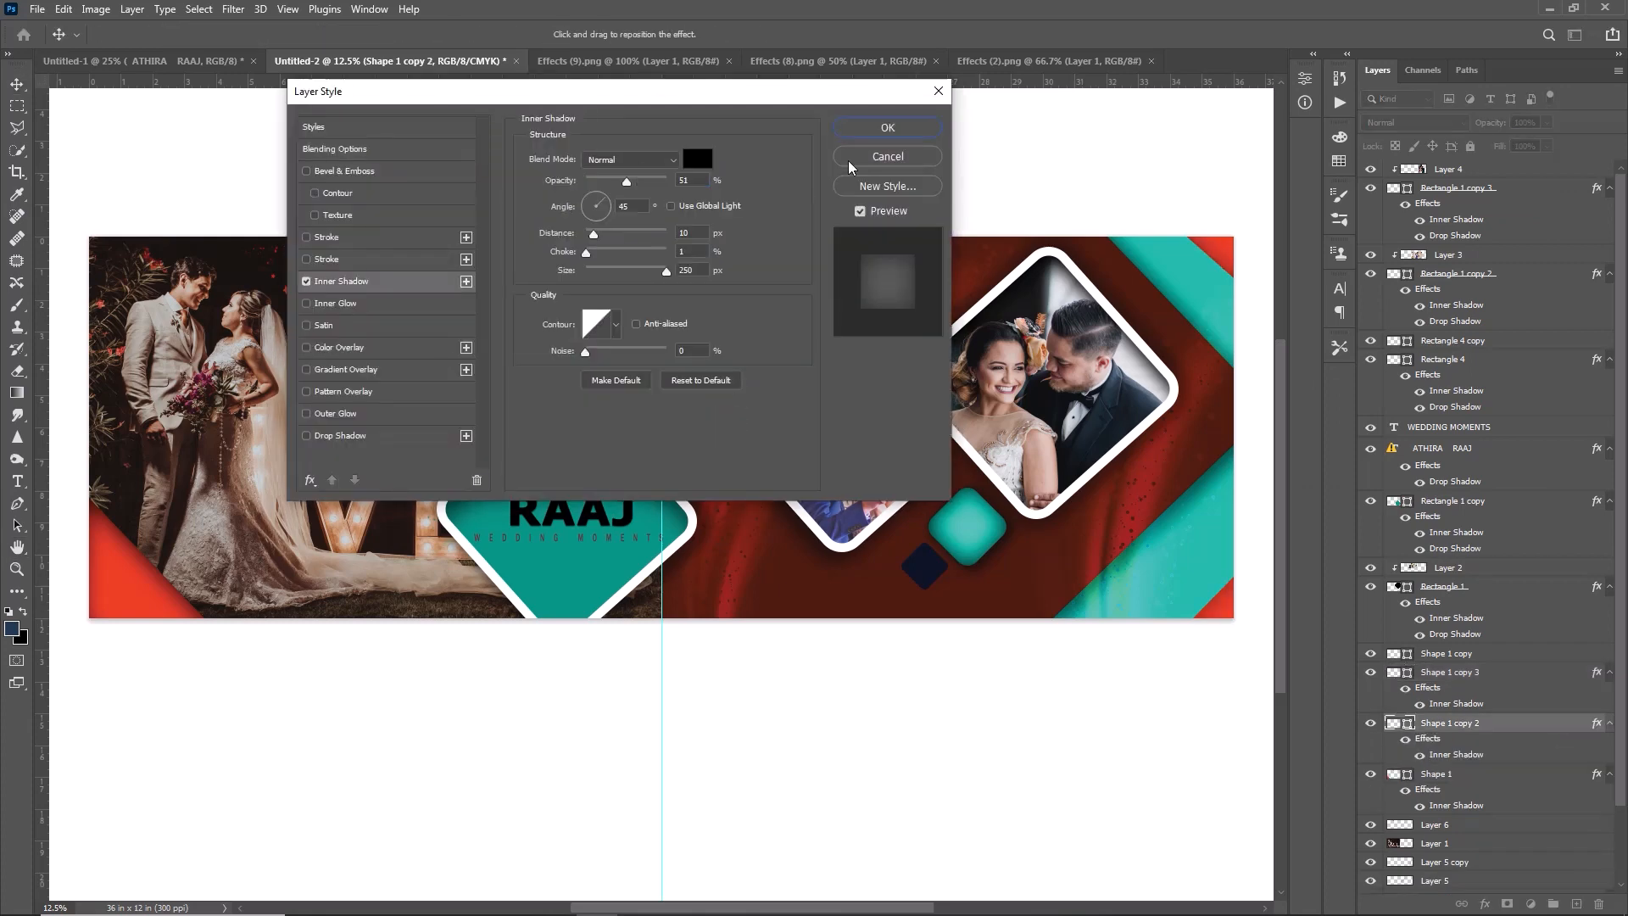
pyautogui.click(883, 128)
pyautogui.click(928, 580)
pyautogui.doubleClick(1529, 273)
pyautogui.press('Escape')
pyautogui.doubleClick(1530, 341)
pyautogui.press('Escape')
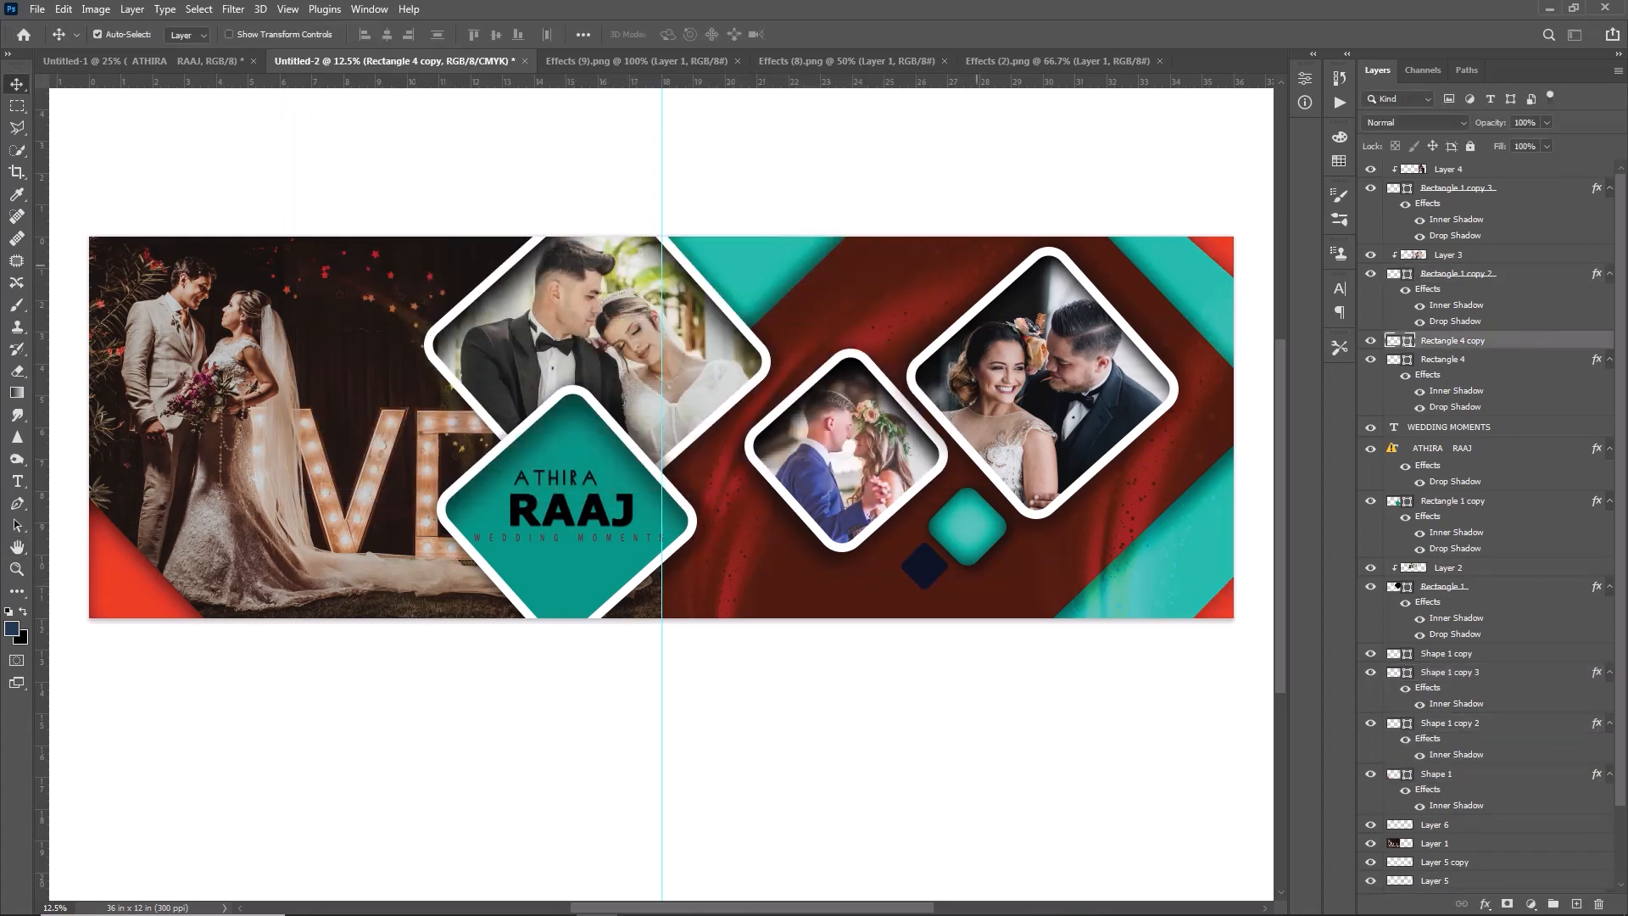
# - Add a drop shadow to the small navy diamond with 51% opacity, 18 px distance, 23% spread and 120 px size
pyautogui.doubleClick(1476, 348)
pyautogui.click(441, 436)
pyautogui.click(628, 271)
pyautogui.click(605, 251)
pyautogui.moveTo(623, 234); pyautogui.dragTo(600, 234)
pyautogui.moveTo(631, 181); pyautogui.dragTo(627, 181)
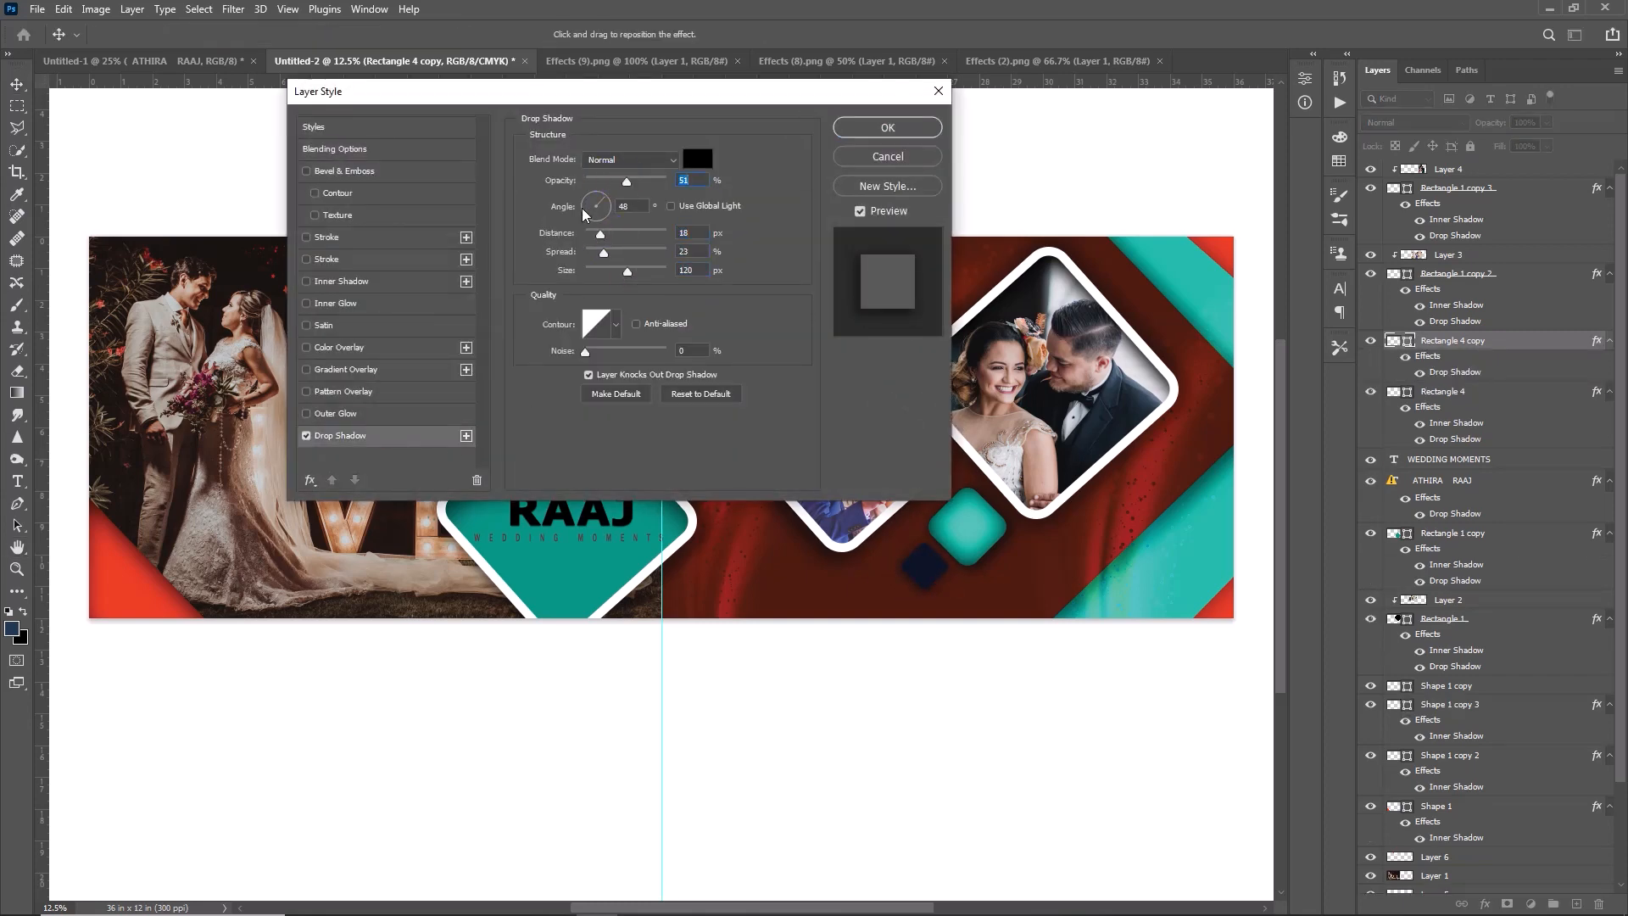
pyautogui.click(886, 128)
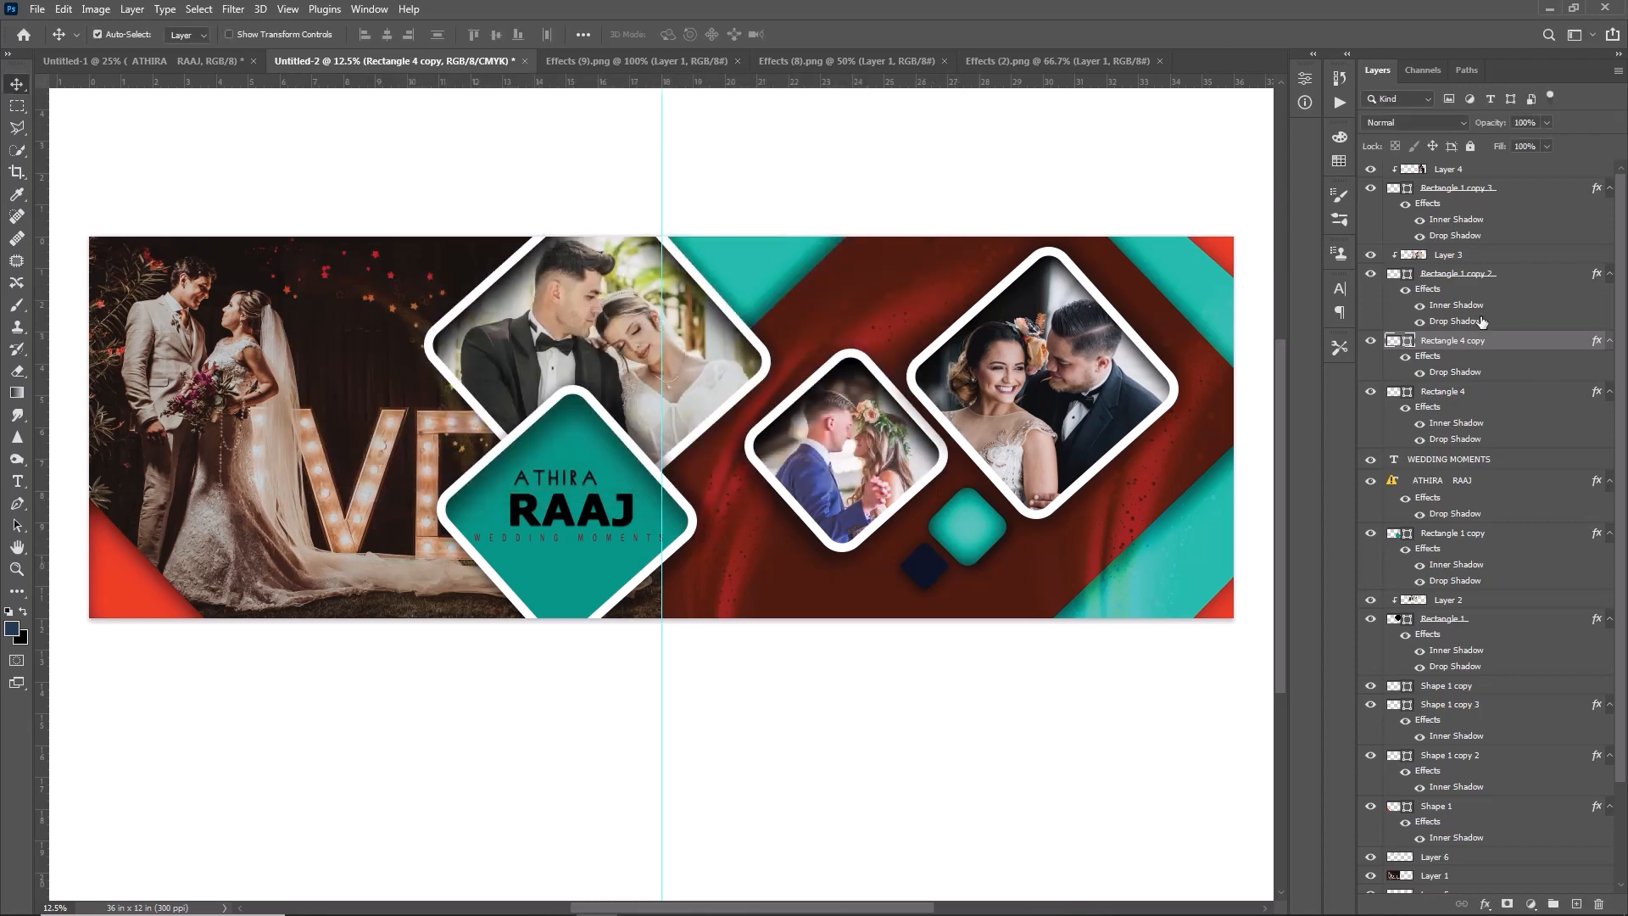
# - Change the fill colour of the small navy diamond to a brighter blue
pyautogui.doubleClick(1408, 340)
pyautogui.moveTo(927, 312); pyautogui.dragTo(950, 229)
pyautogui.click(1139, 121)
# - Shift the large teal diamond slightly down and reposition the couple's names and the "WEDDING MOMENTS" line inside it to match
pyautogui.click(598, 600)
pyautogui.moveTo(593, 591); pyautogui.dragTo(592, 608)
pyautogui.moveTo(598, 518)
pyautogui.mouseDown()
pyautogui.moveTo(599, 552)
pyautogui.moveTo(602, 529)
pyautogui.mouseUp()
pyautogui.click(598, 540)
pyautogui.click(599, 529)
pyautogui.moveTo(569, 587); pyautogui.dragTo(582, 540)
pyautogui.click(580, 534)
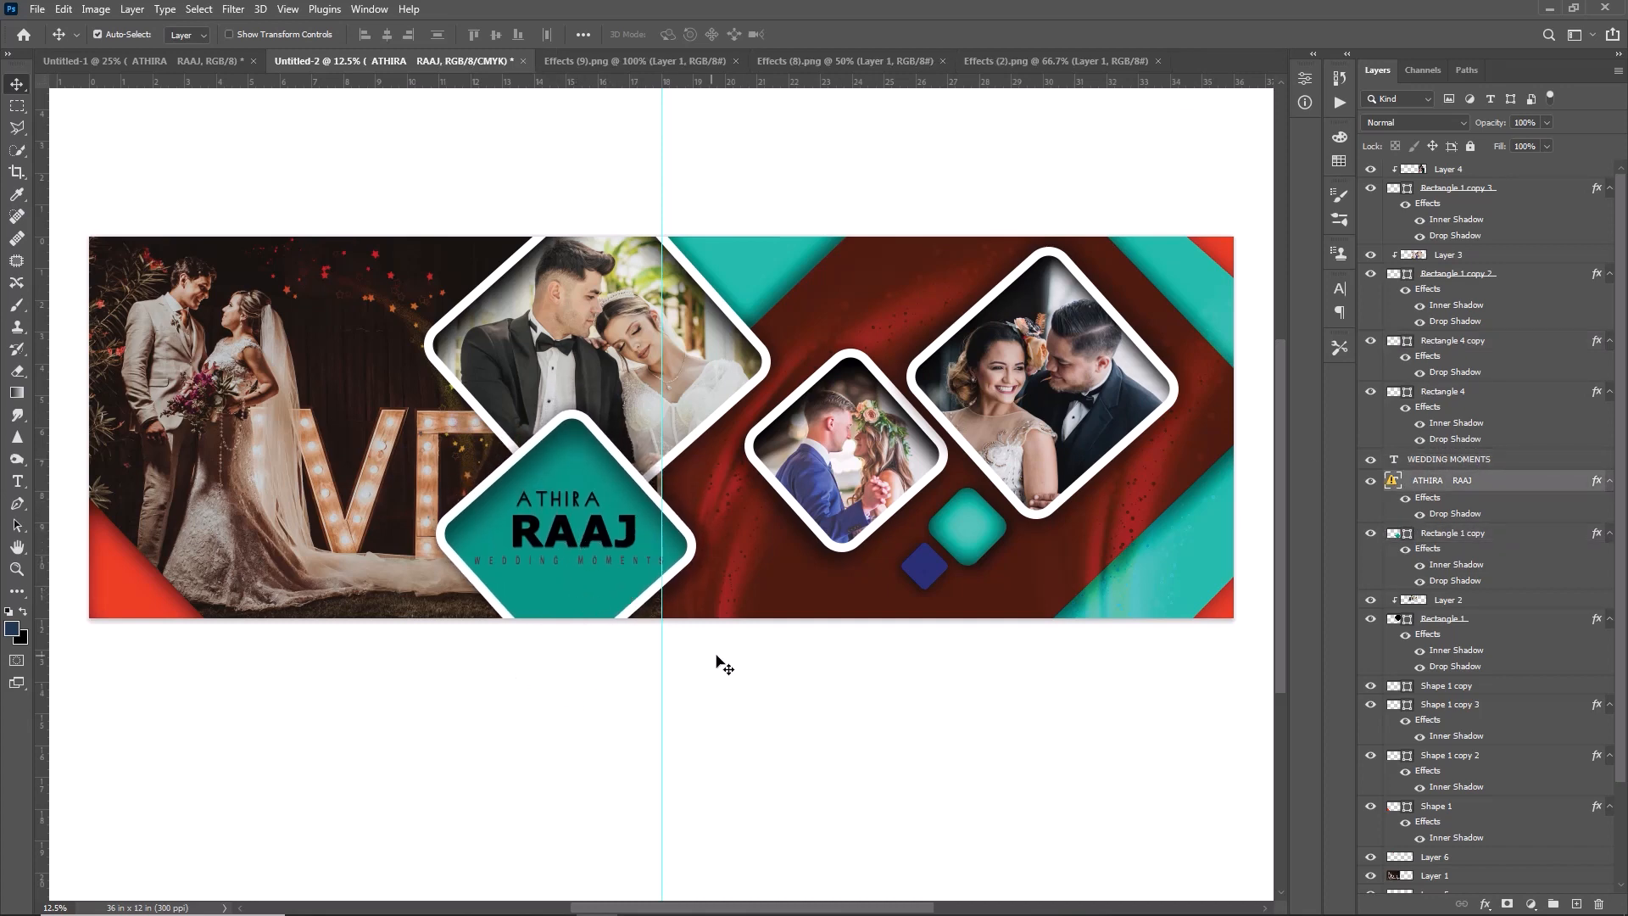
# - Hide the guides and examine the album spread at 25% zoom from its left page to its right page
pyautogui.hotkey('ctrl', ';')
pyautogui.moveTo(727, 906); pyautogui.dragTo(401, 907)
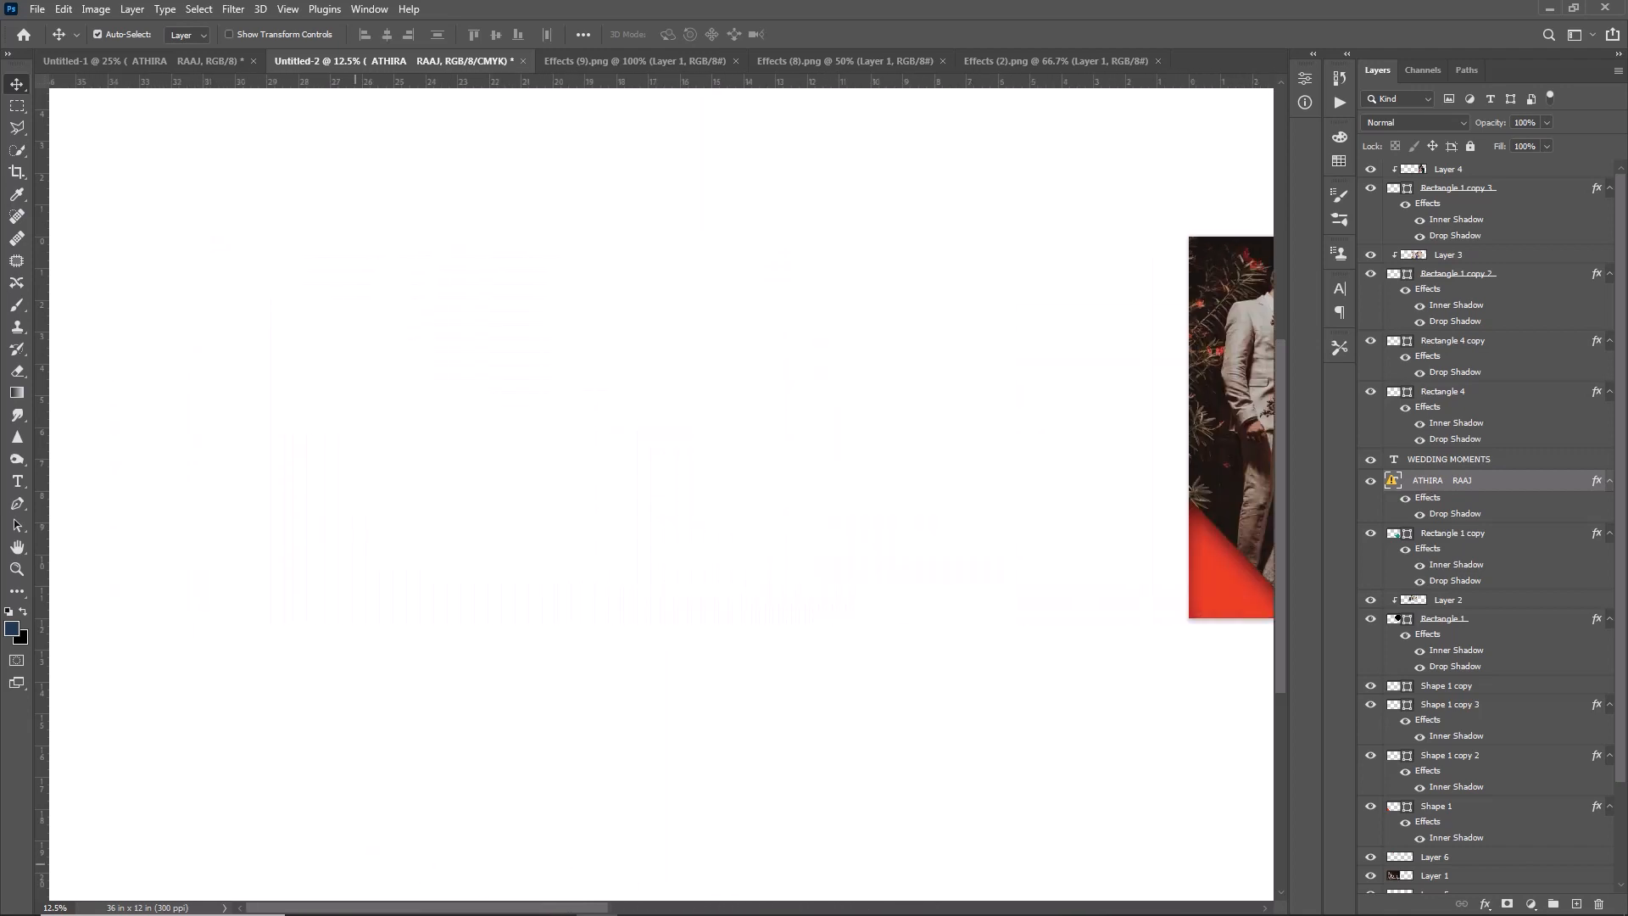
pyautogui.hotkey('ctrl', '+')
pyautogui.hotkey('ctrl', '+')
pyautogui.scroll(3, 325, 873)
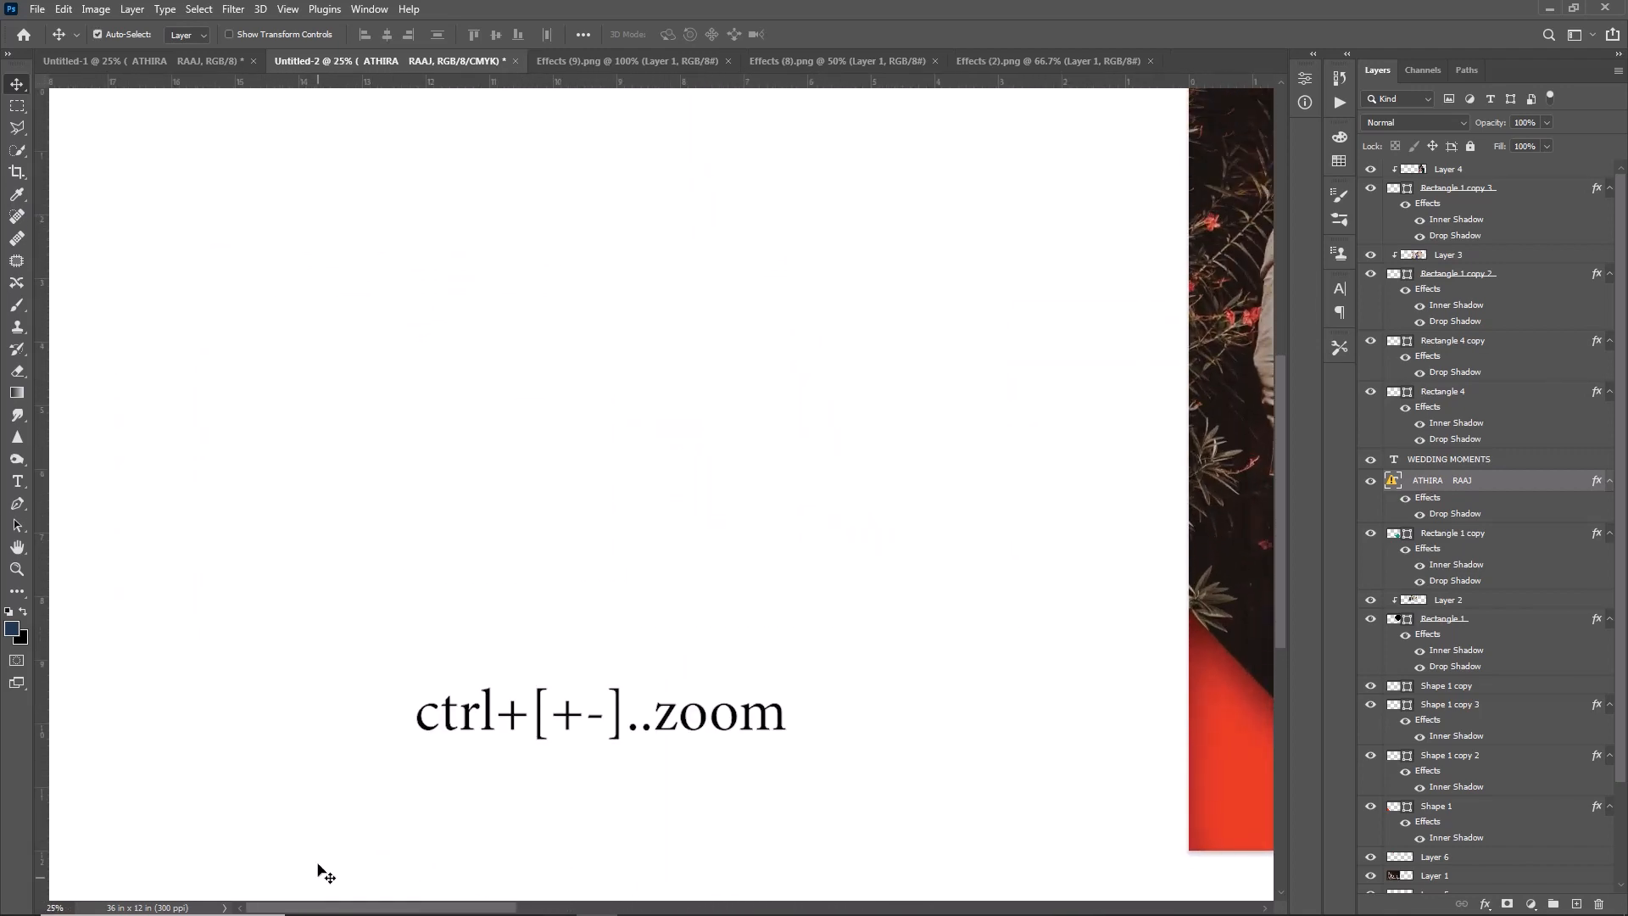
pyautogui.click(363, 835)
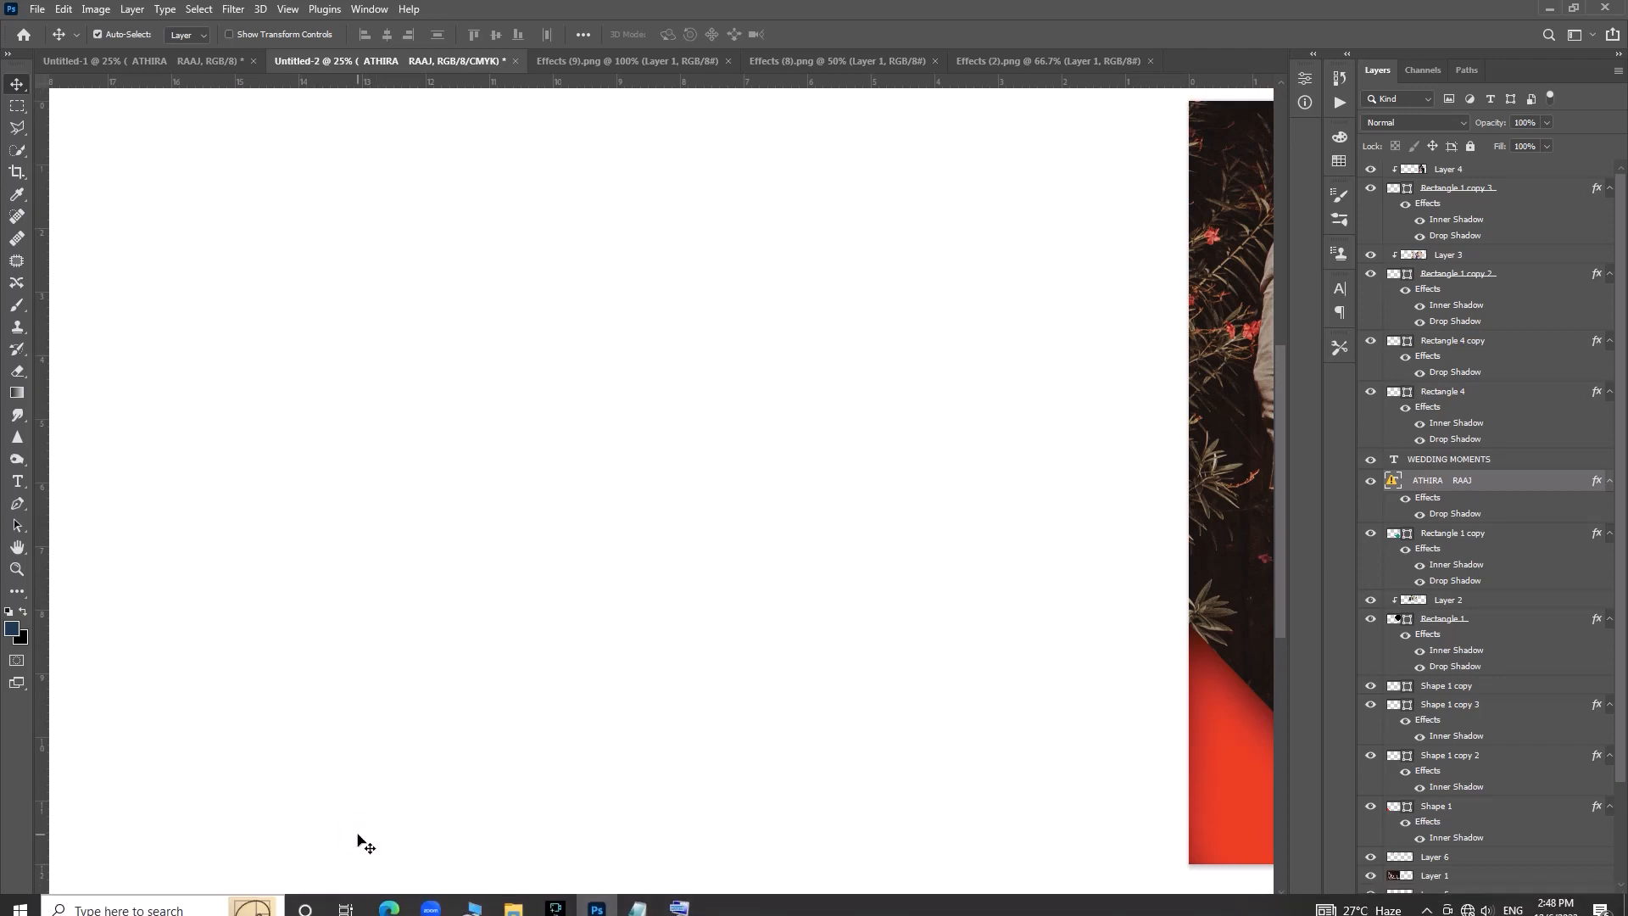
pyautogui.moveTo(360, 908); pyautogui.dragTo(610, 908)
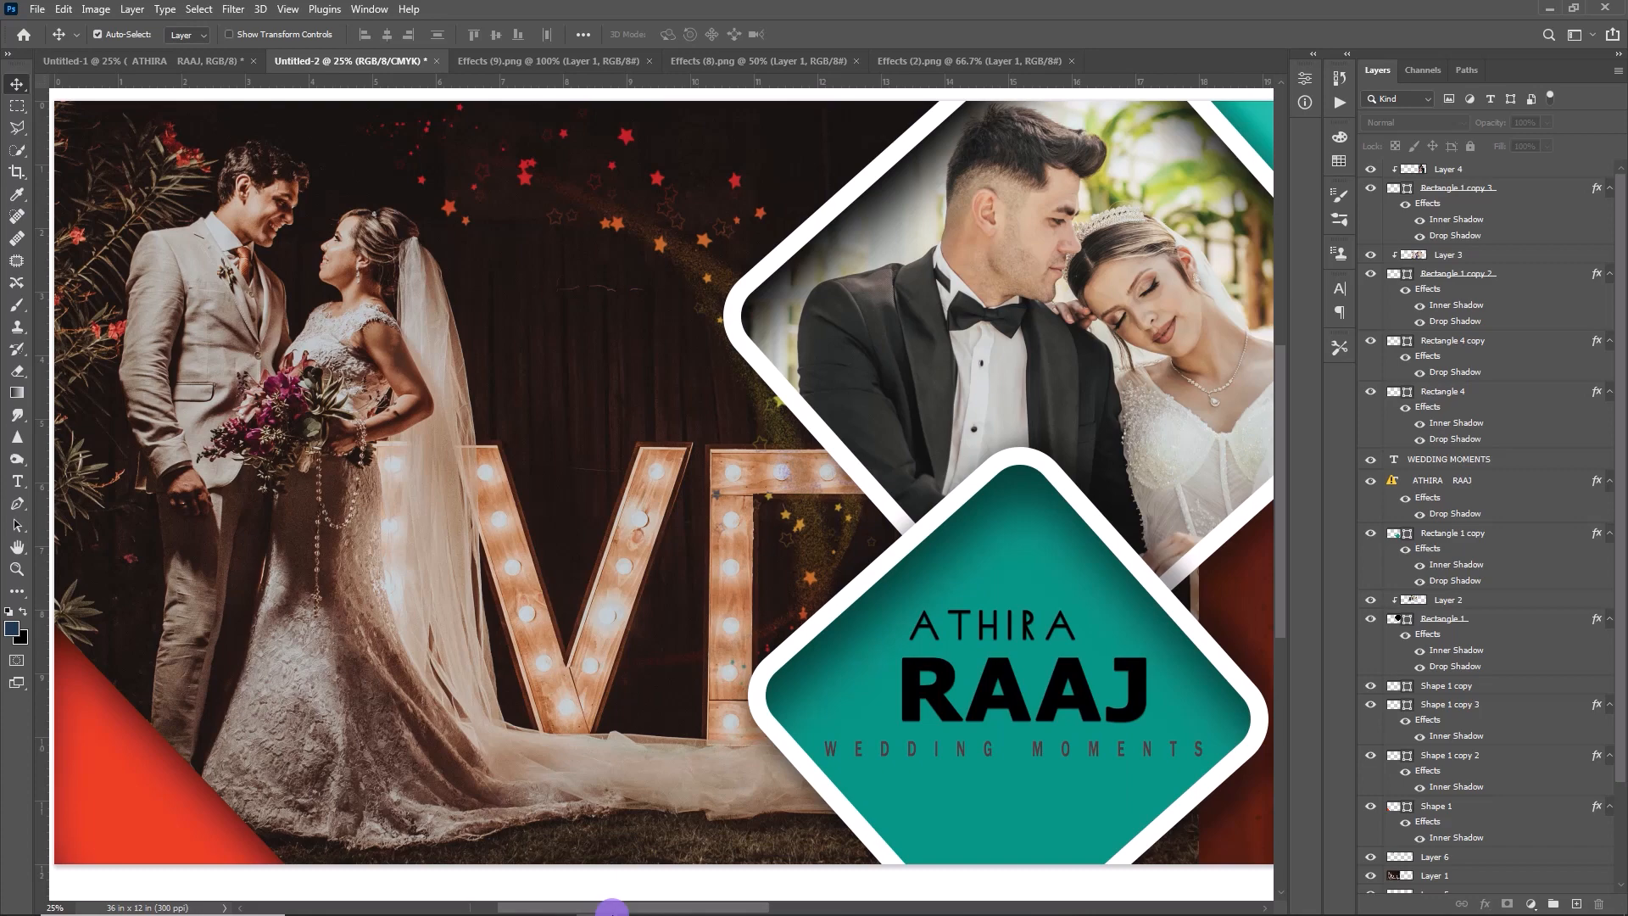
pyautogui.moveTo(611, 907); pyautogui.dragTo(863, 908)
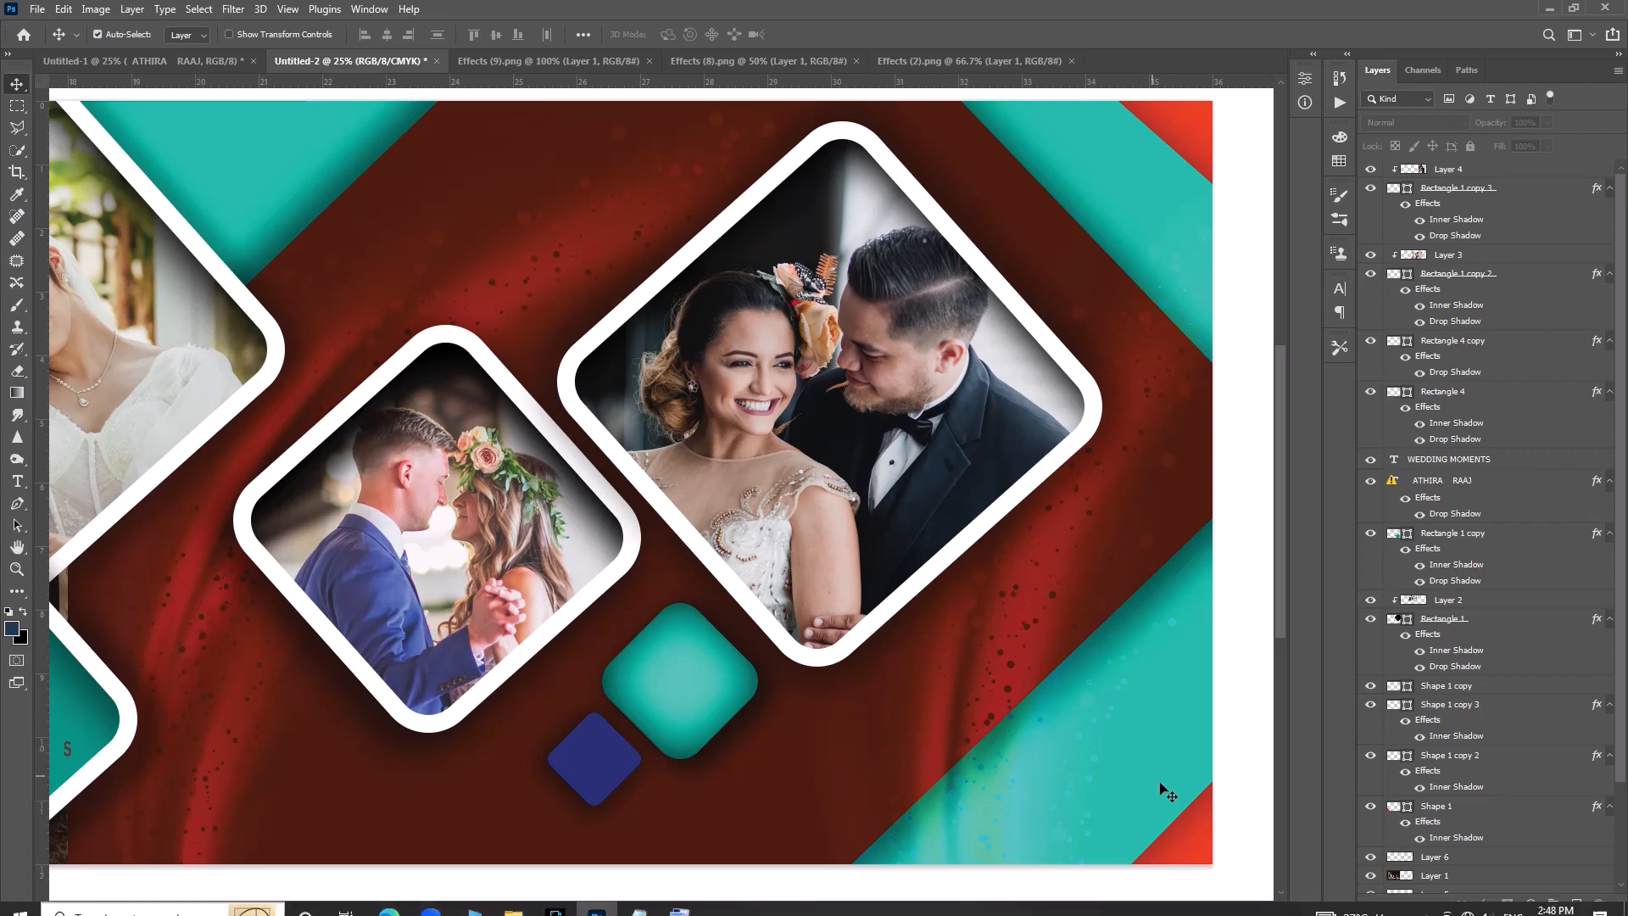
# - Add a layer mask to the light-effect layer "Layer 5 copy" on the right page
pyautogui.click(1014, 619)
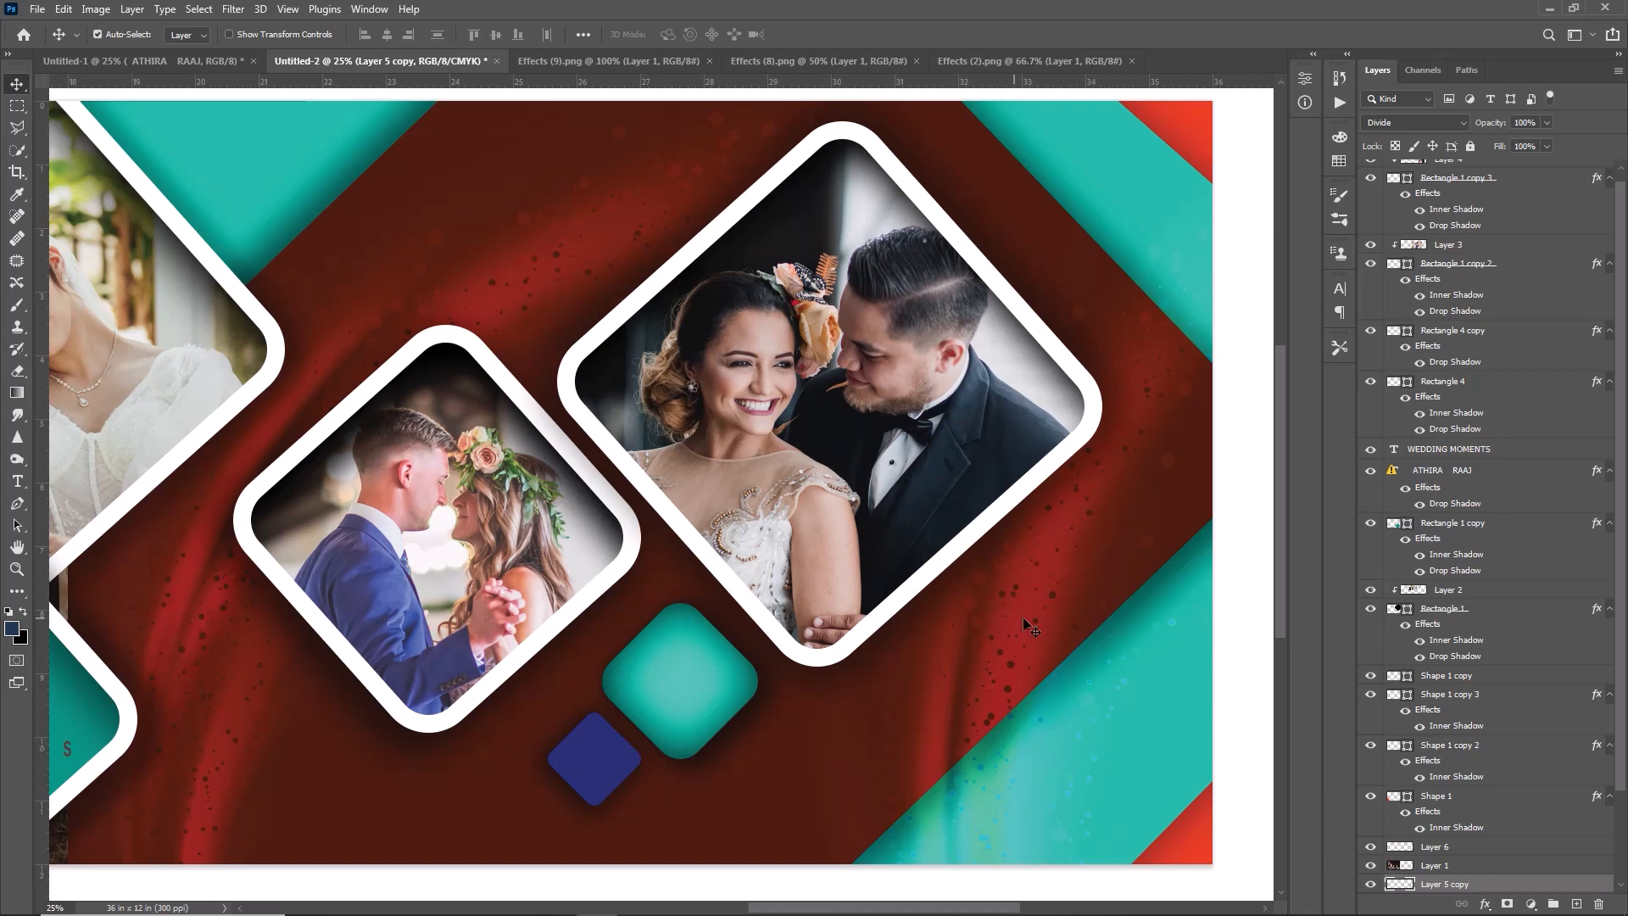
pyautogui.scroll(-3, 1485, 827)
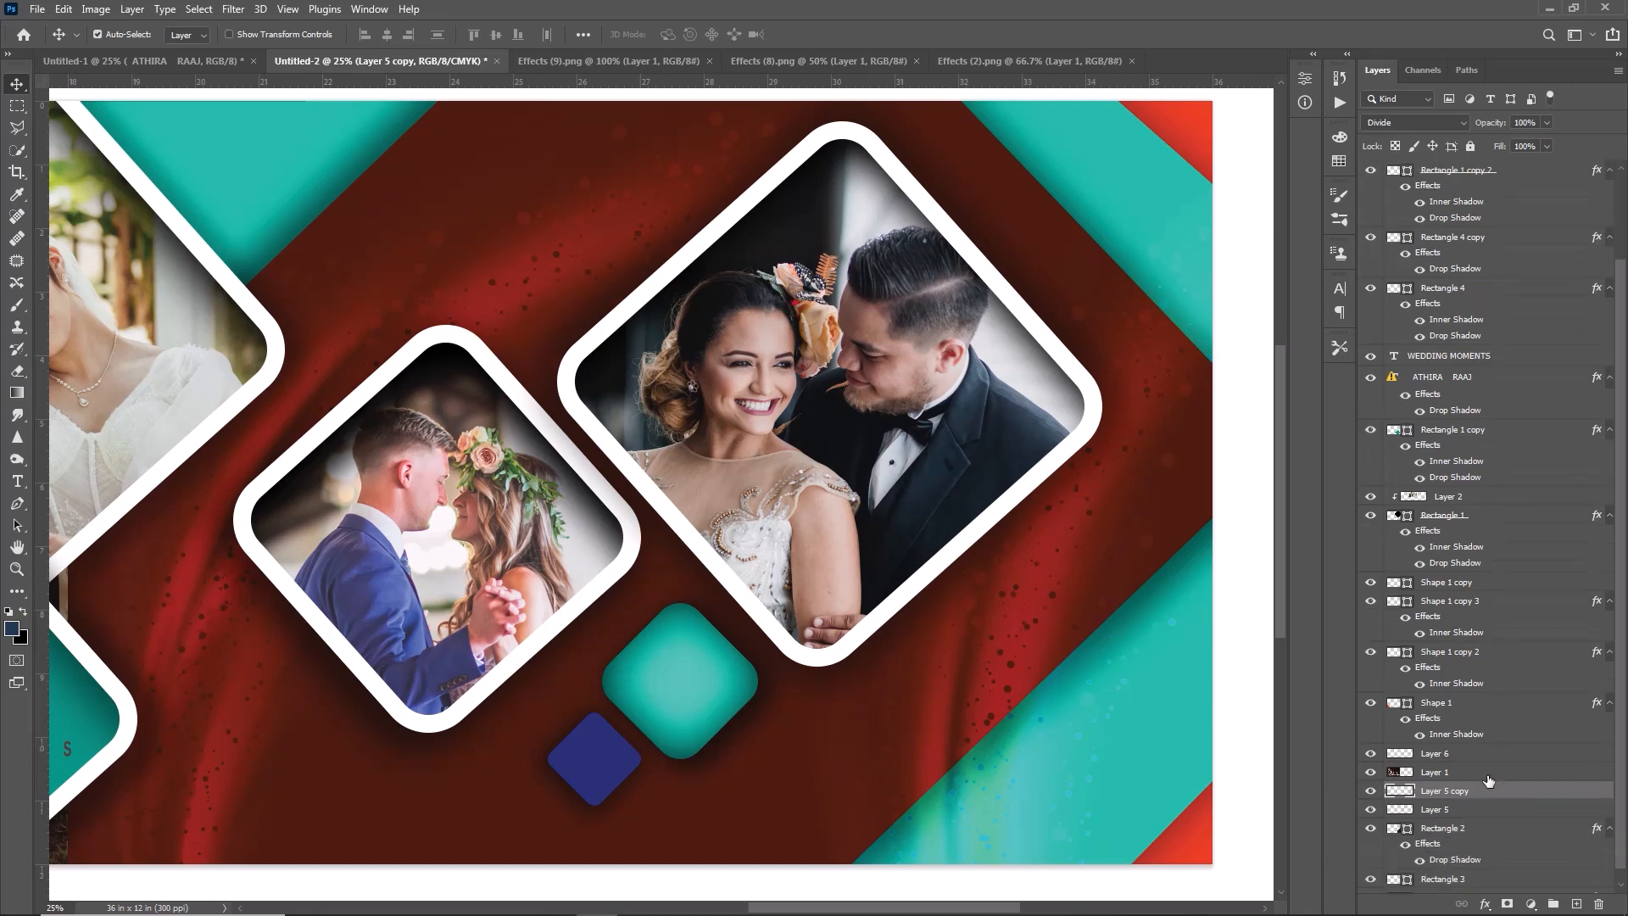
pyautogui.click(1510, 905)
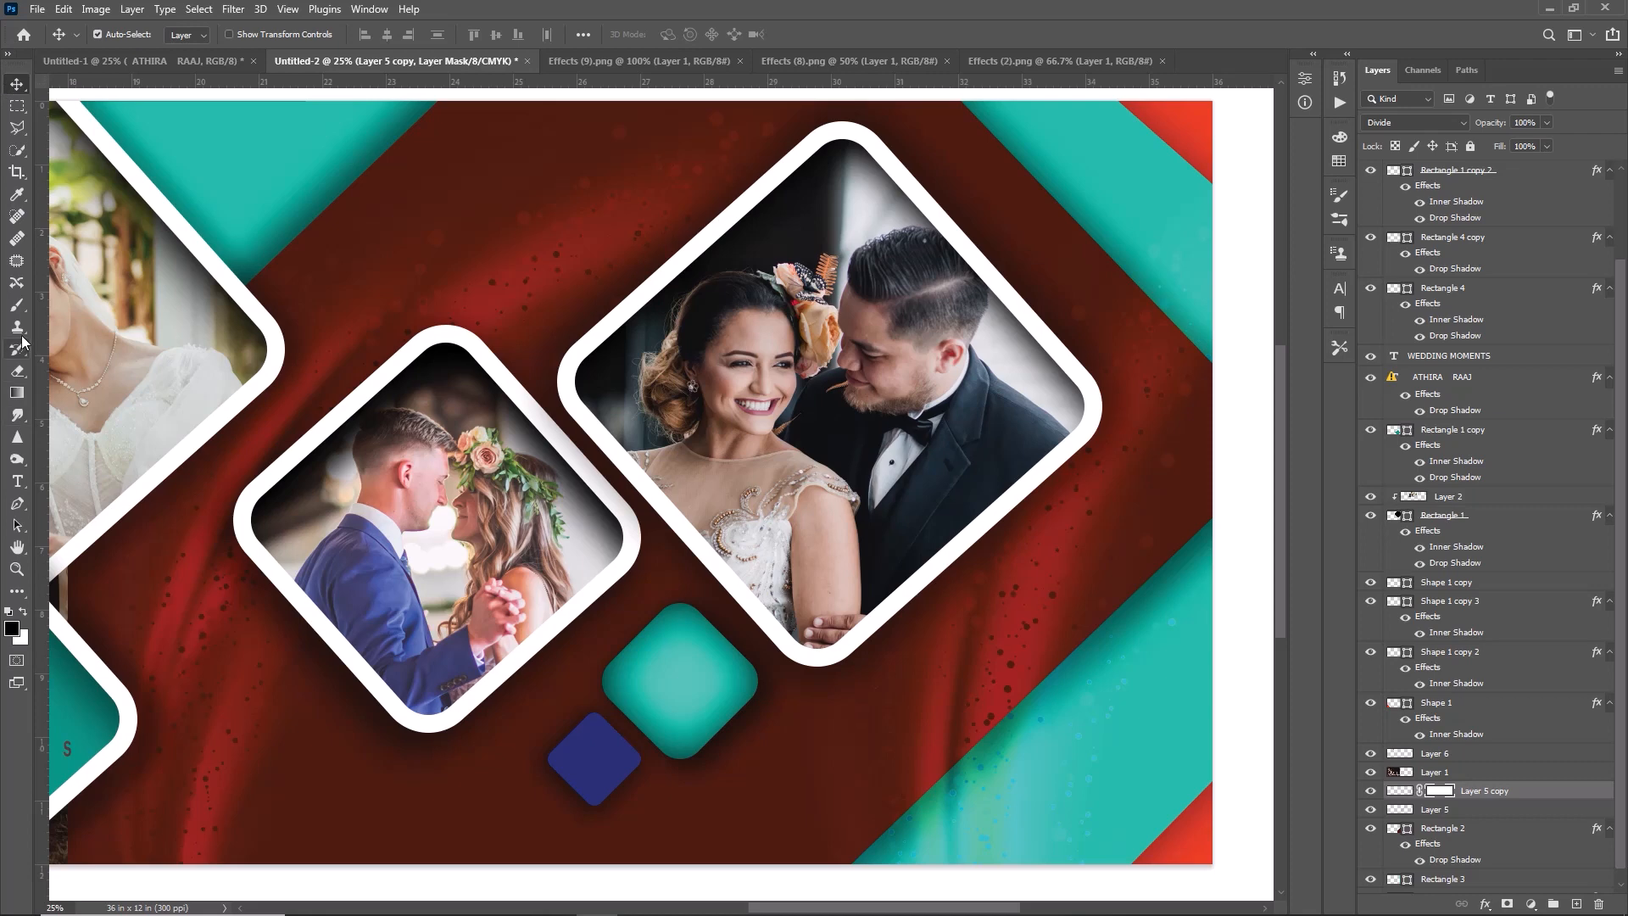
# - Paint black on the mask with a soft 1300 px brush at 41% opacity to remove the light effect from the lower-right teal band
pyautogui.click(17, 303)
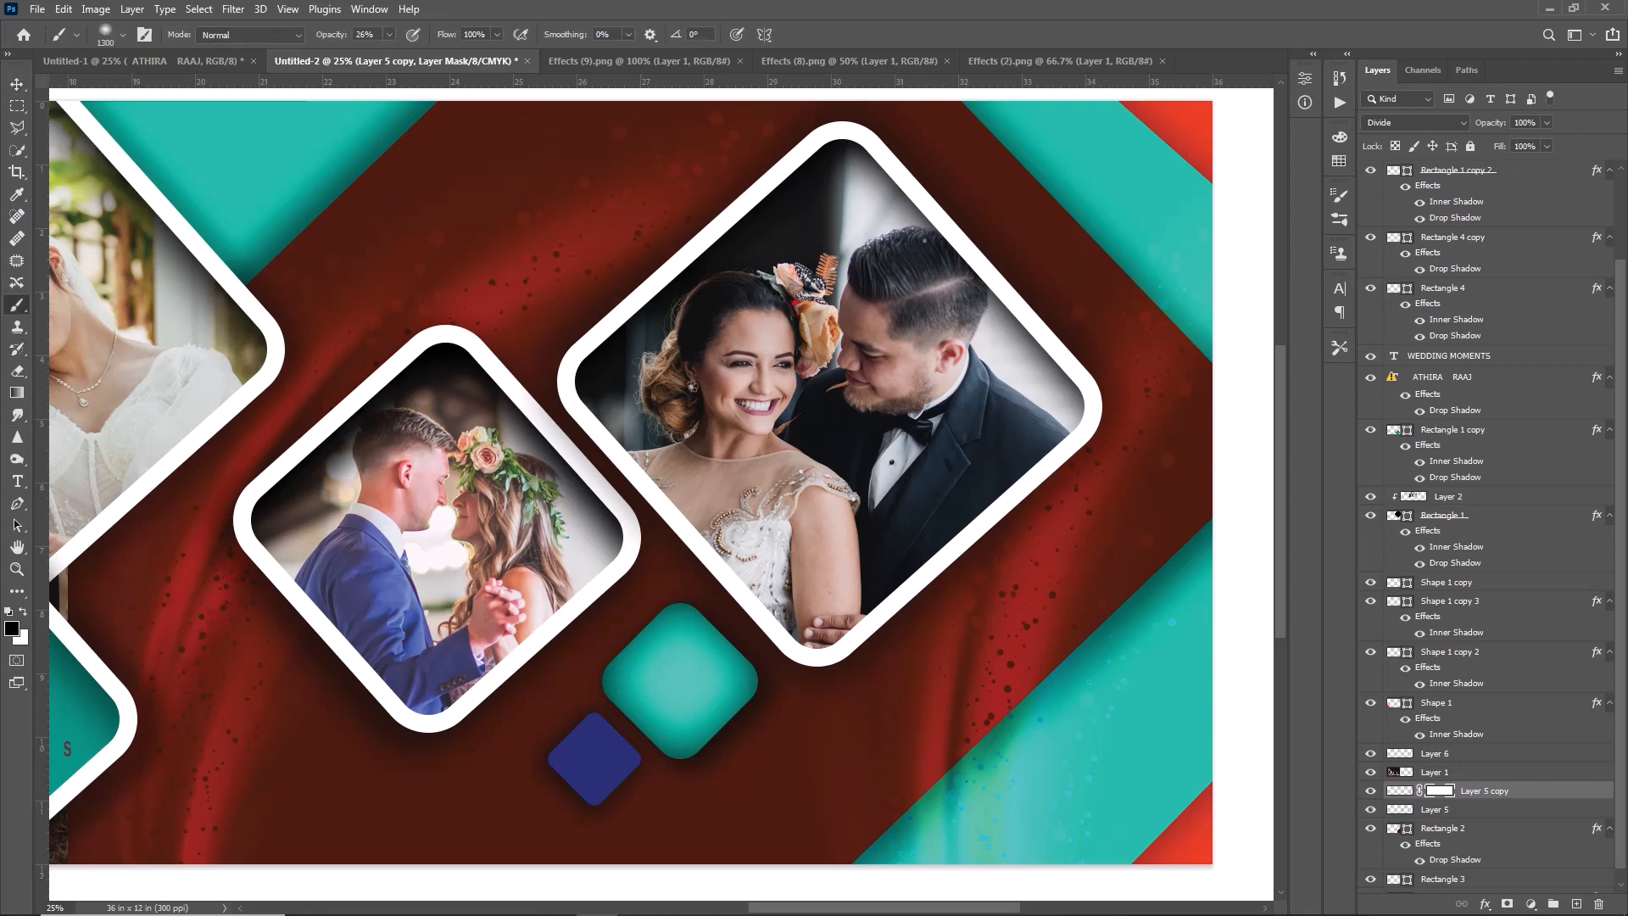
pyautogui.click(123, 35)
pyautogui.click(90, 191)
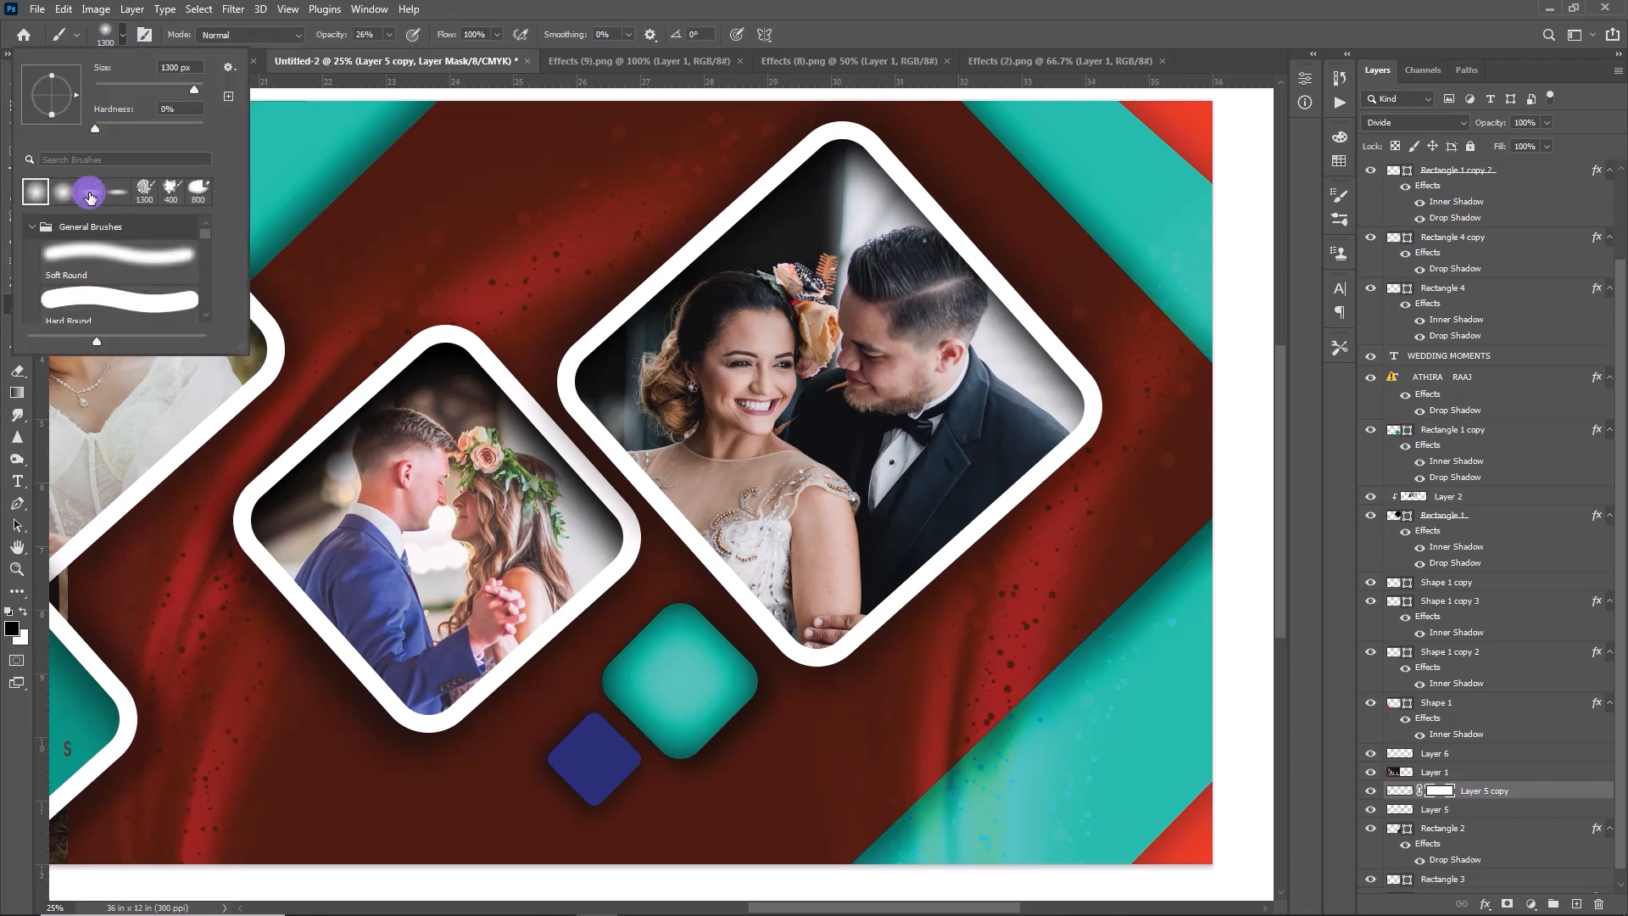
pyautogui.click(389, 34)
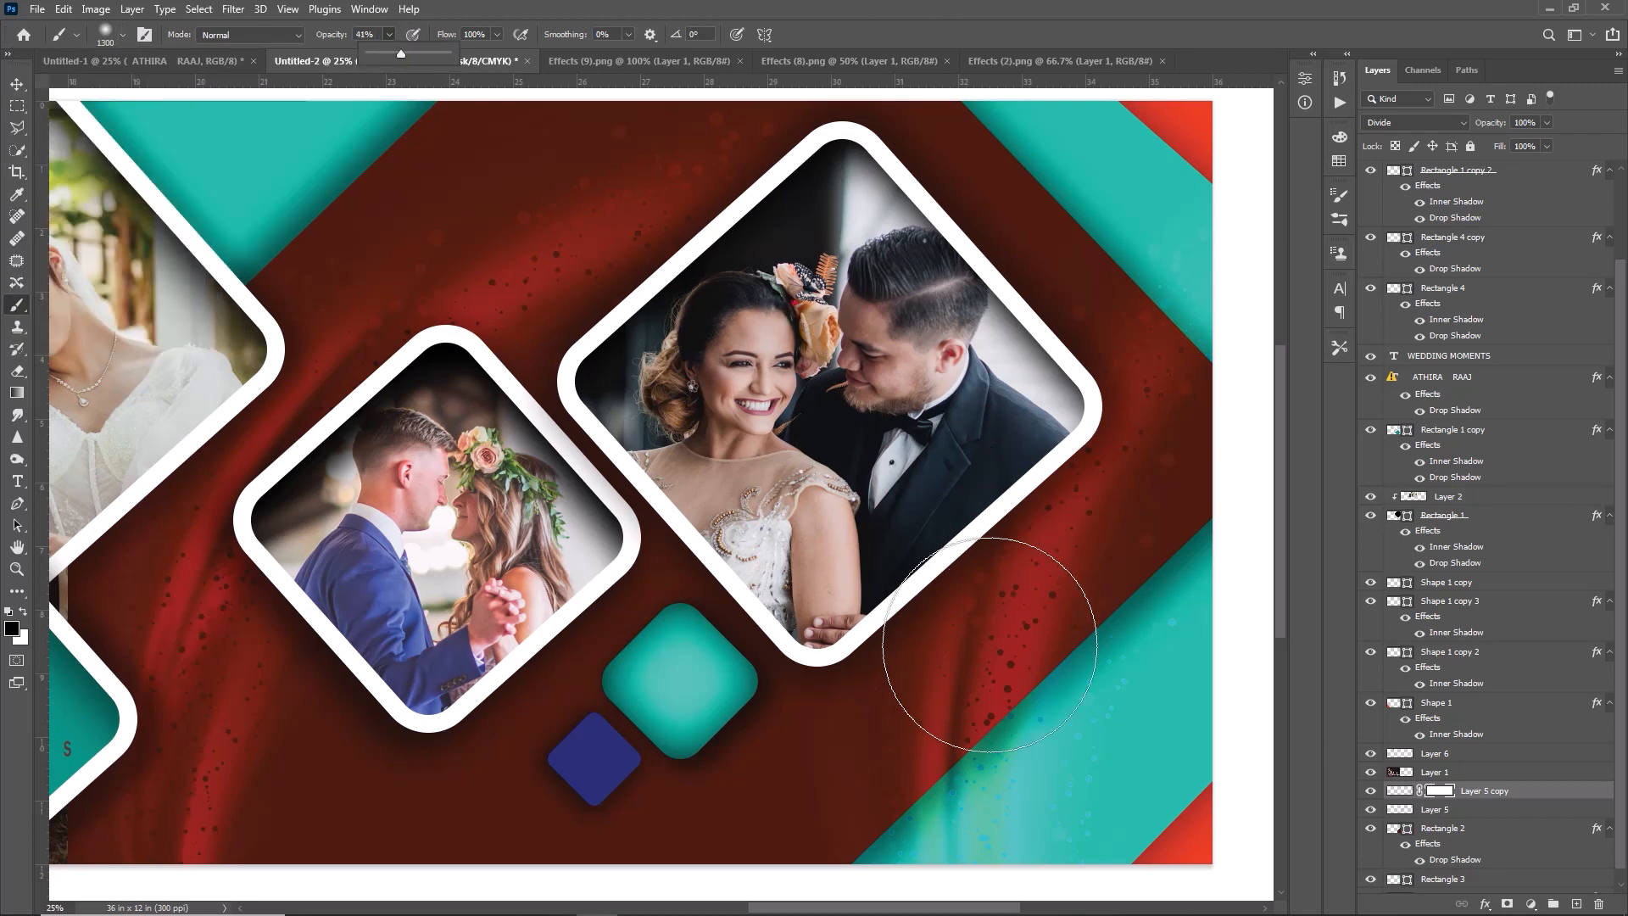
pyautogui.click(1143, 789)
pyautogui.moveTo(1196, 663)
pyautogui.mouseDown()
pyautogui.moveTo(1127, 781)
pyautogui.moveTo(1017, 840)
pyautogui.moveTo(1071, 827)
pyautogui.moveTo(1056, 816)
pyautogui.moveTo(1083, 804)
pyautogui.moveTo(1000, 889)
pyautogui.mouseUp()
# - Switch to the Move tool and bring the large teal diamond with the title text into view
pyautogui.hscroll(-1, 994, 865)
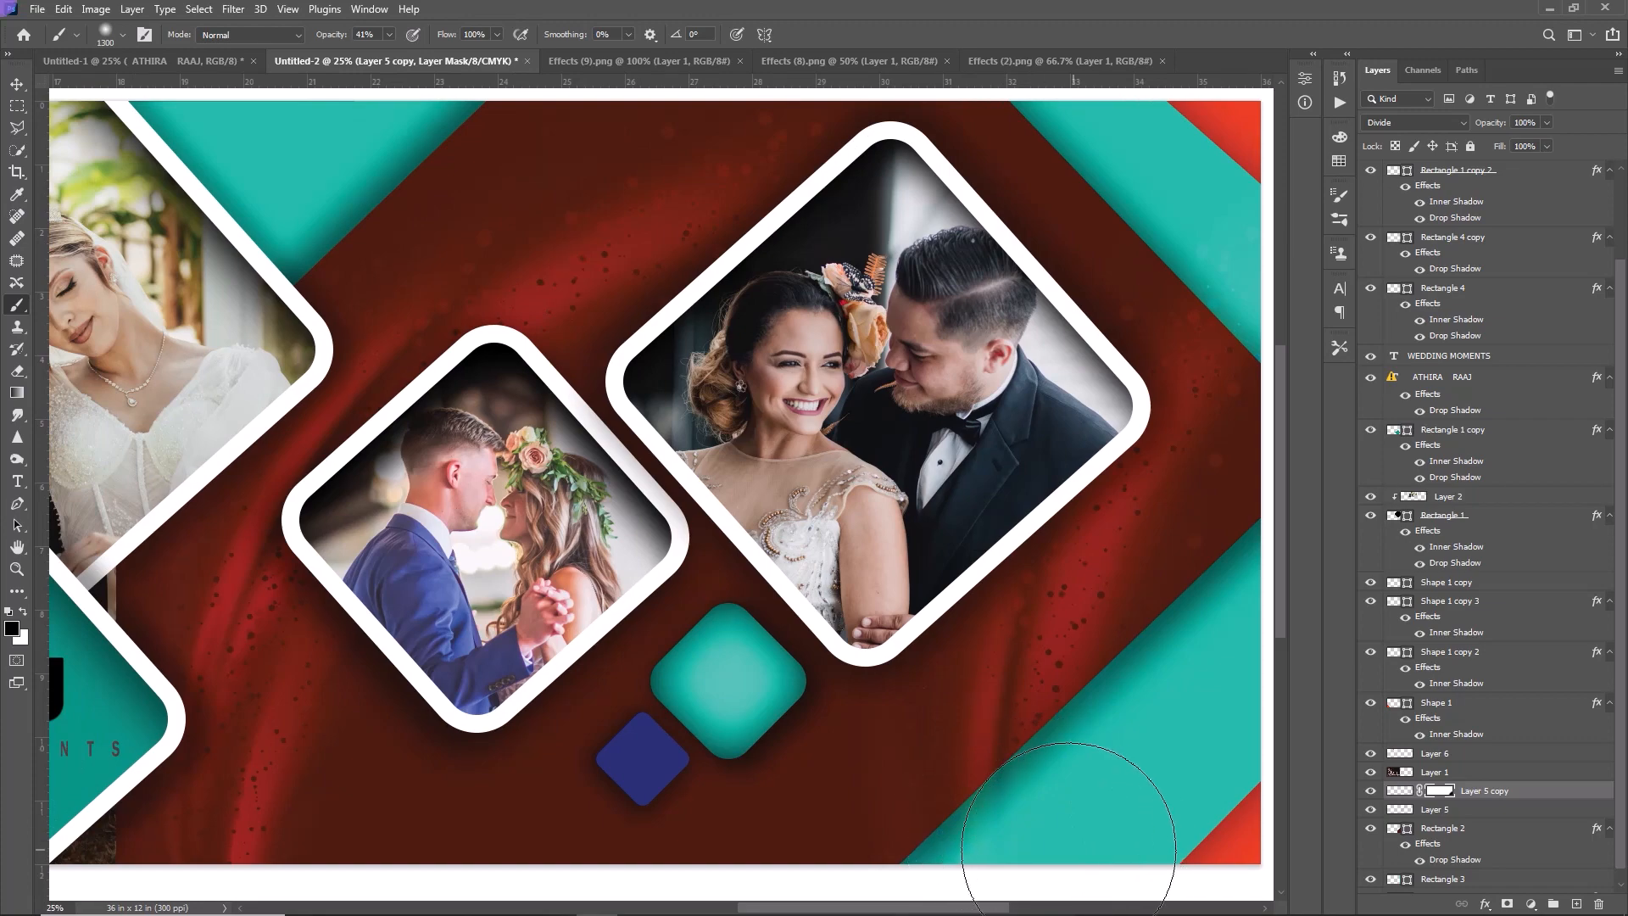
pyautogui.press('v')
pyautogui.hscroll(-6, 1060, 849)
pyautogui.moveTo(763, 905); pyautogui.dragTo(655, 904)
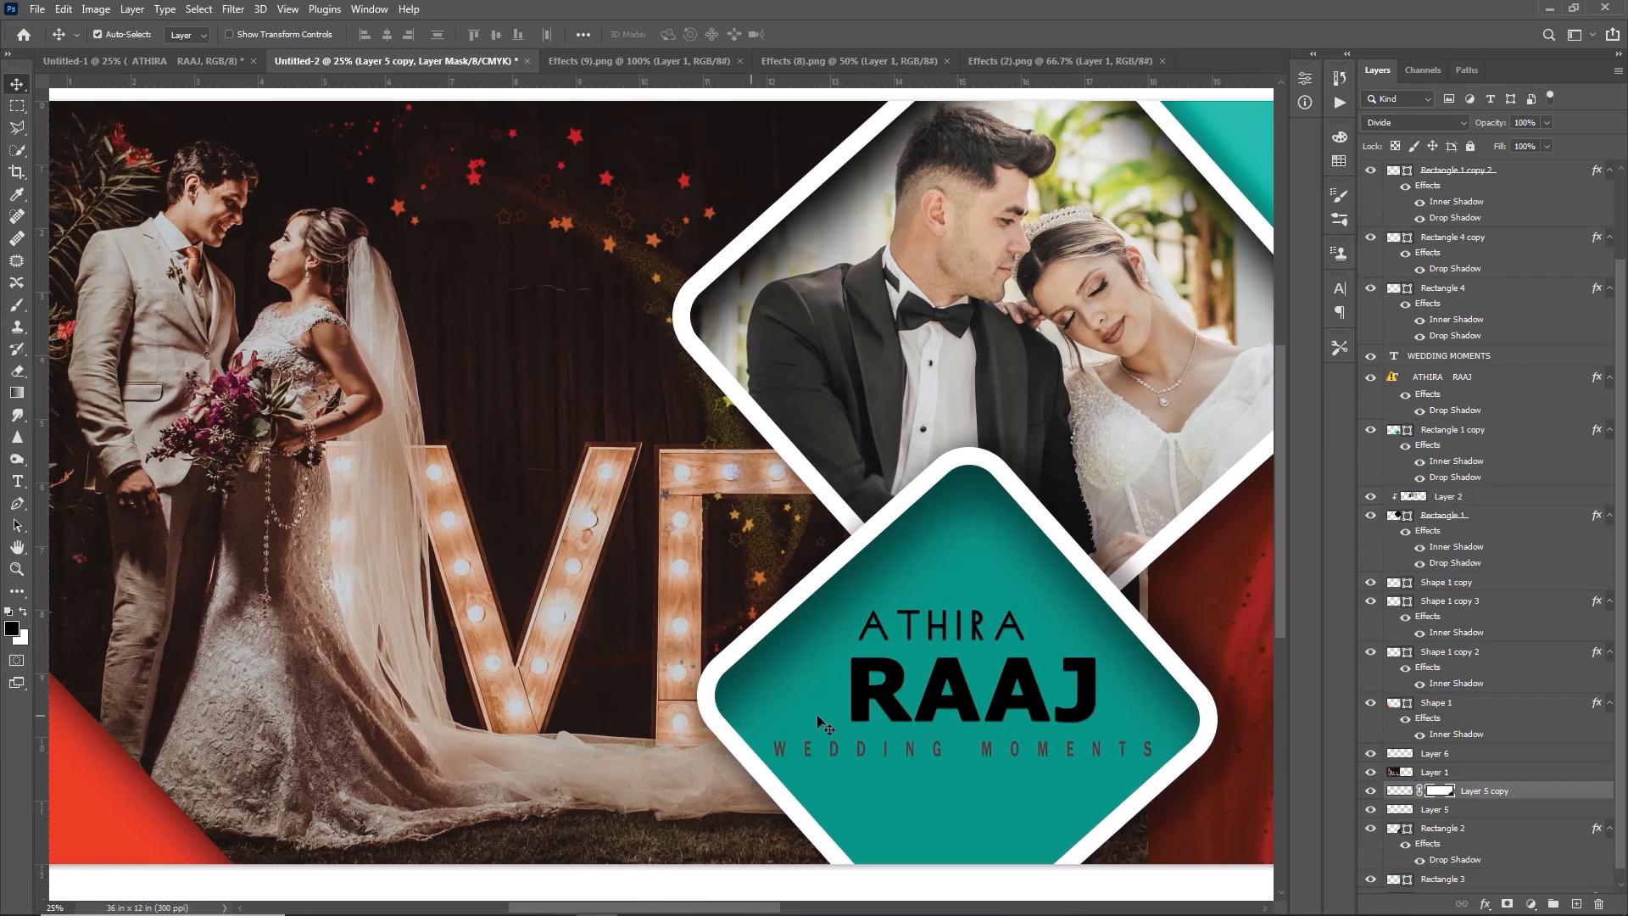